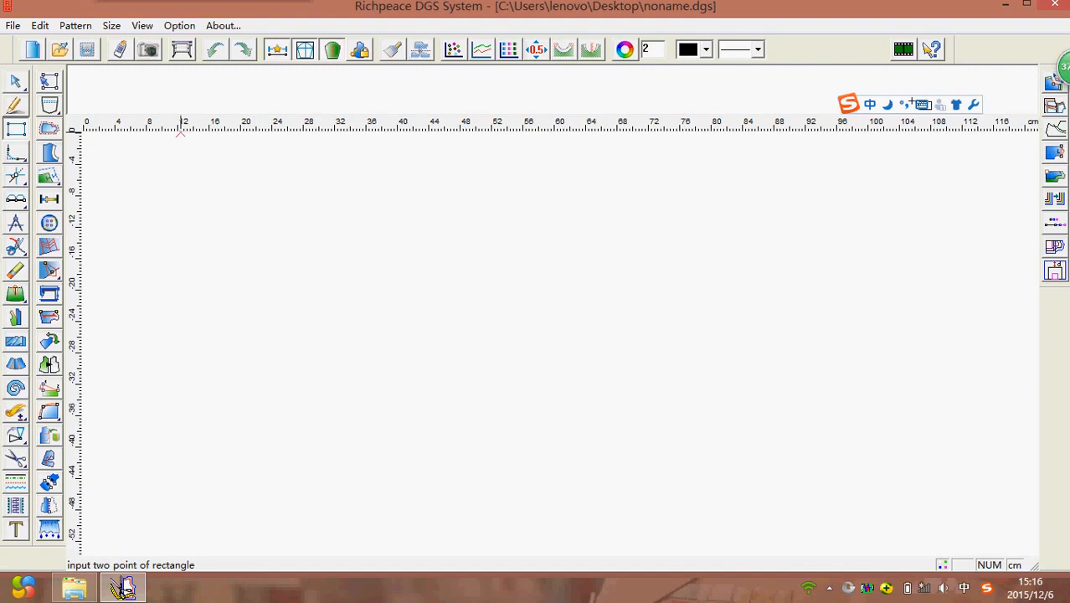
- Draw a rectangle 50 cm wide and 65 cm high in the empty work area
{"action": "left_click", "coordinate": [15, 105]}
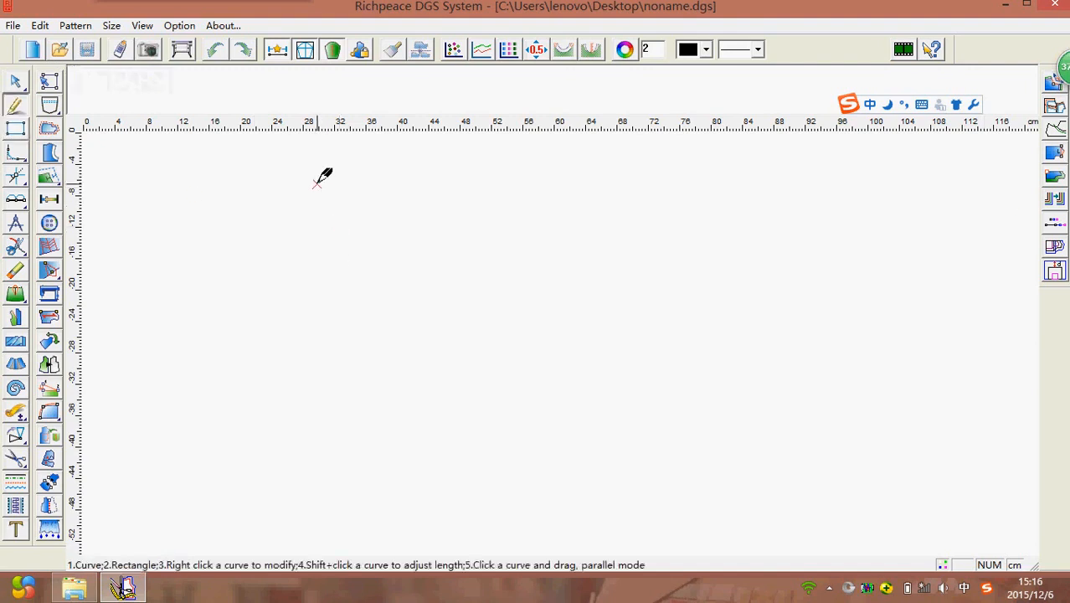
{"action": "left_click_drag", "start_coordinate": [317, 183], "coordinate": [522, 387]}
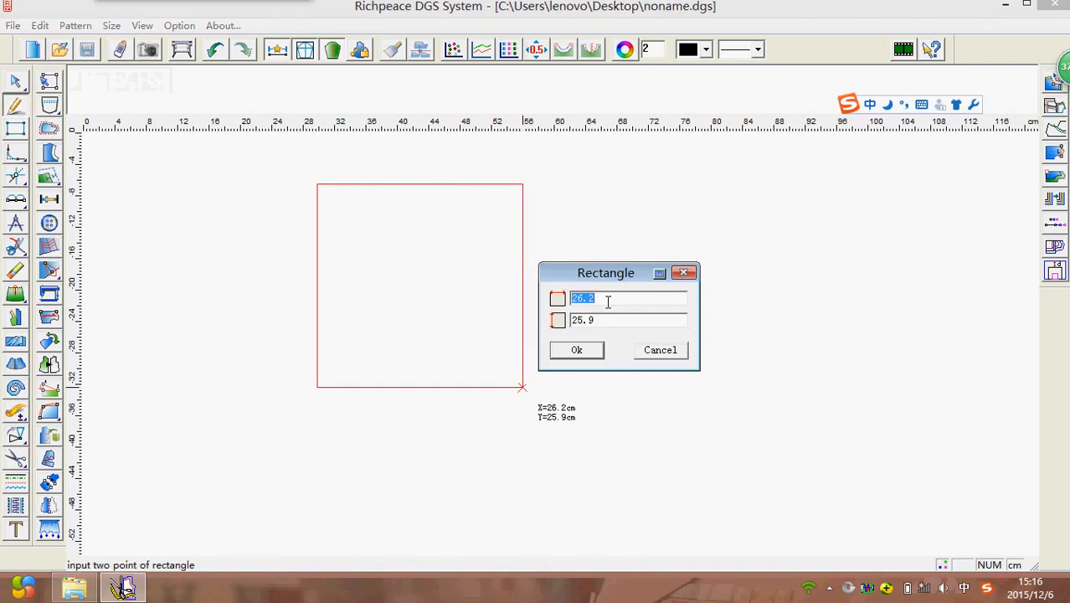
{"action": "type", "text": "50"}
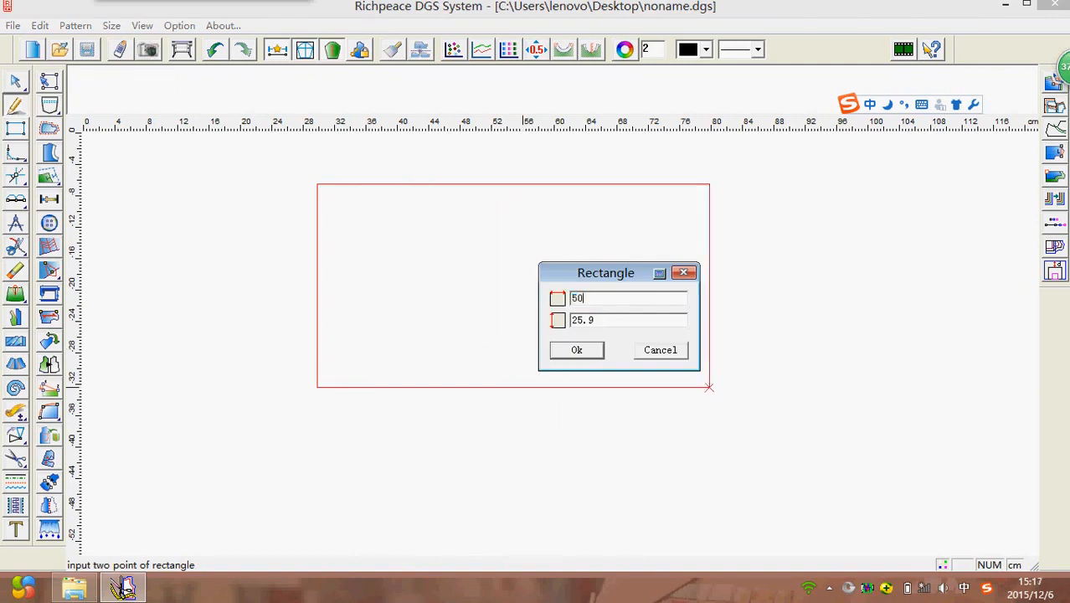
{"action": "double_click", "coordinate": [585, 321]}
{"action": "type", "text": "65"}
{"action": "left_click", "coordinate": [577, 350]}
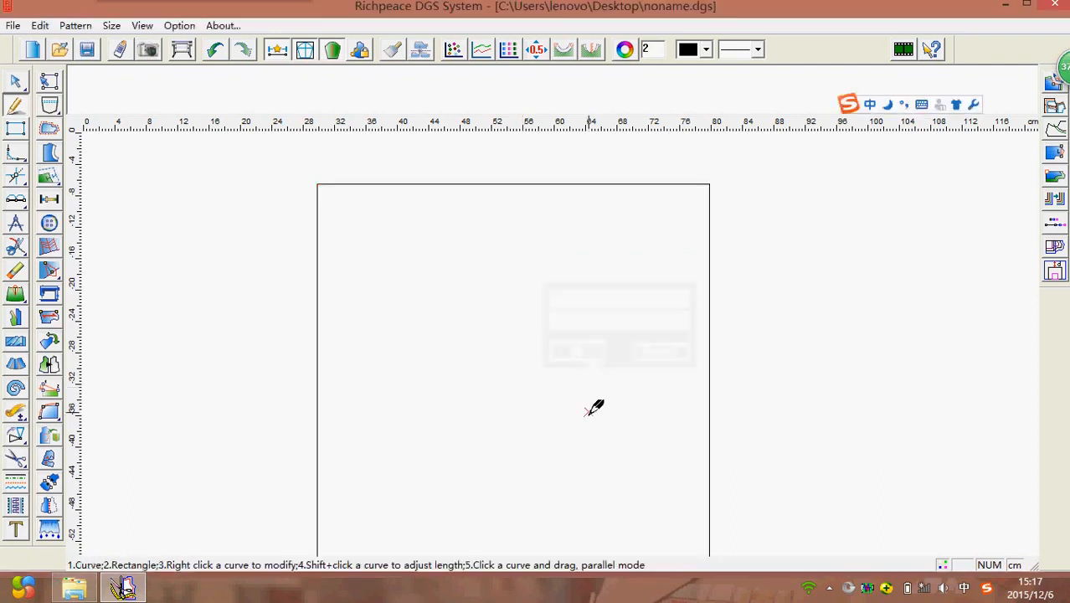
- Draw a second rectangle, 50 cm wide and 50 cm high, below the first one
{"action": "scroll", "coordinate": [566, 360], "scroll_direction": "down", "scroll_amount": 6}
{"action": "scroll", "coordinate": [566, 360], "scroll_direction": "up", "scroll_amount": 4}
{"action": "scroll", "coordinate": [577, 399], "scroll_direction": "down", "scroll_amount": 4}
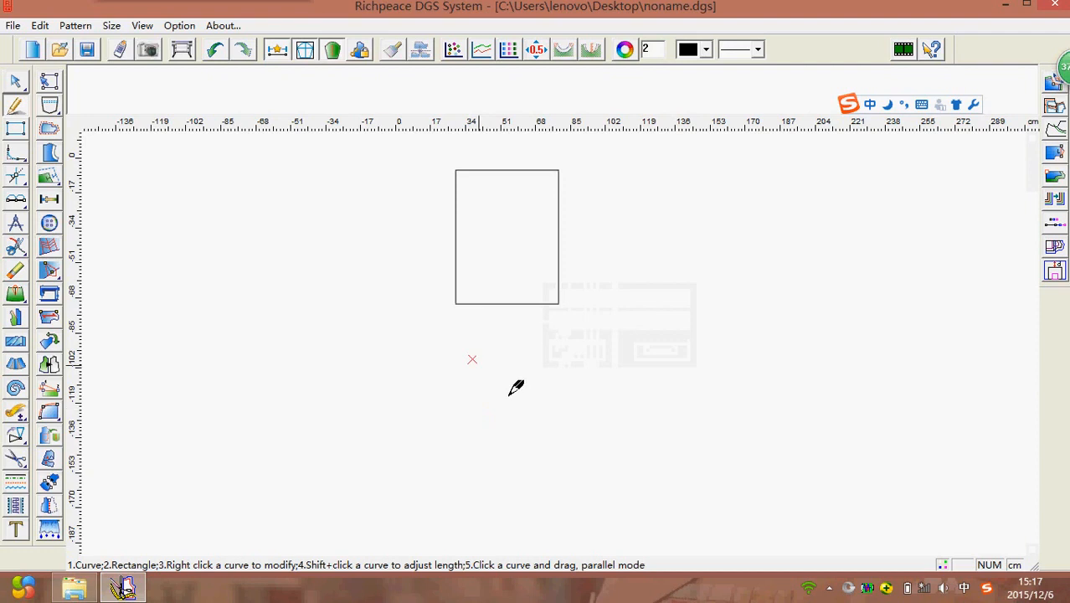
{"action": "left_click_drag", "start_coordinate": [458, 343], "coordinate": [569, 445]}
{"action": "left_click", "coordinate": [569, 444]}
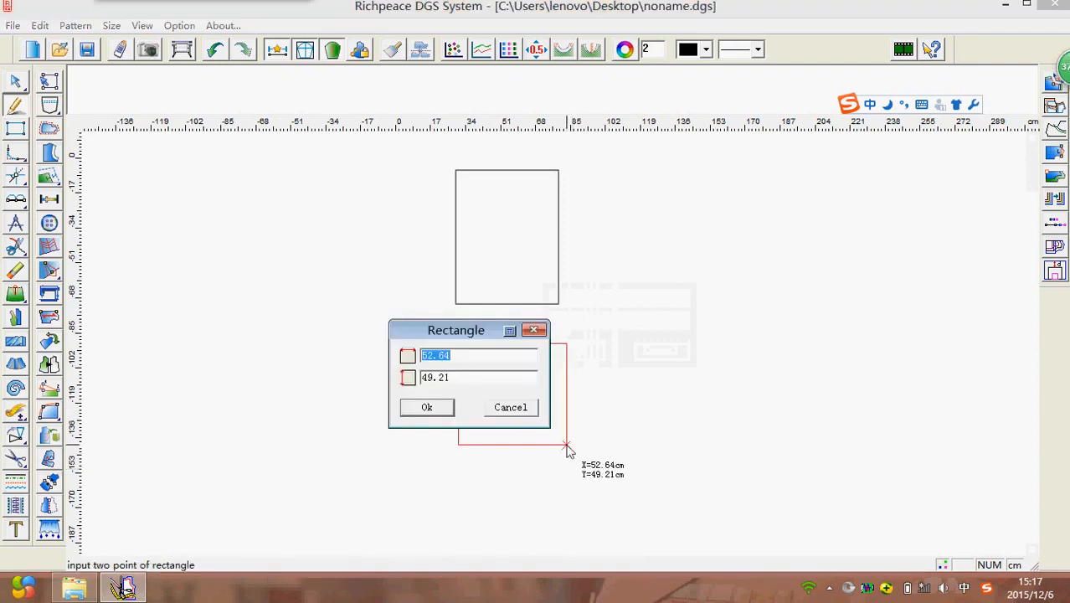
{"action": "type", "text": "50"}
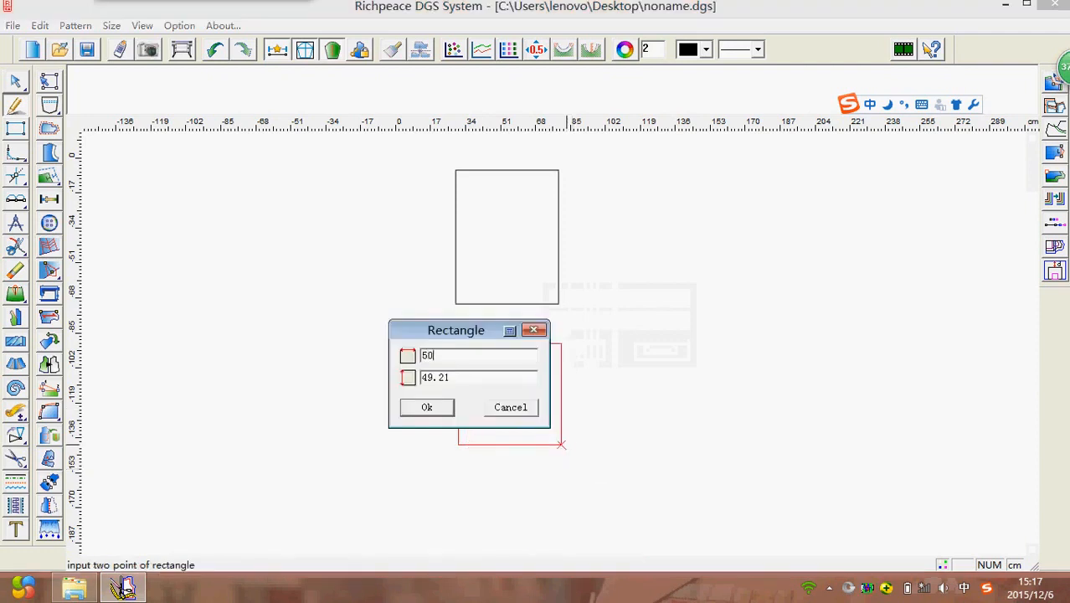
{"action": "key", "text": "Tab"}
{"action": "type", "text": "50"}
{"action": "key", "text": "Return"}
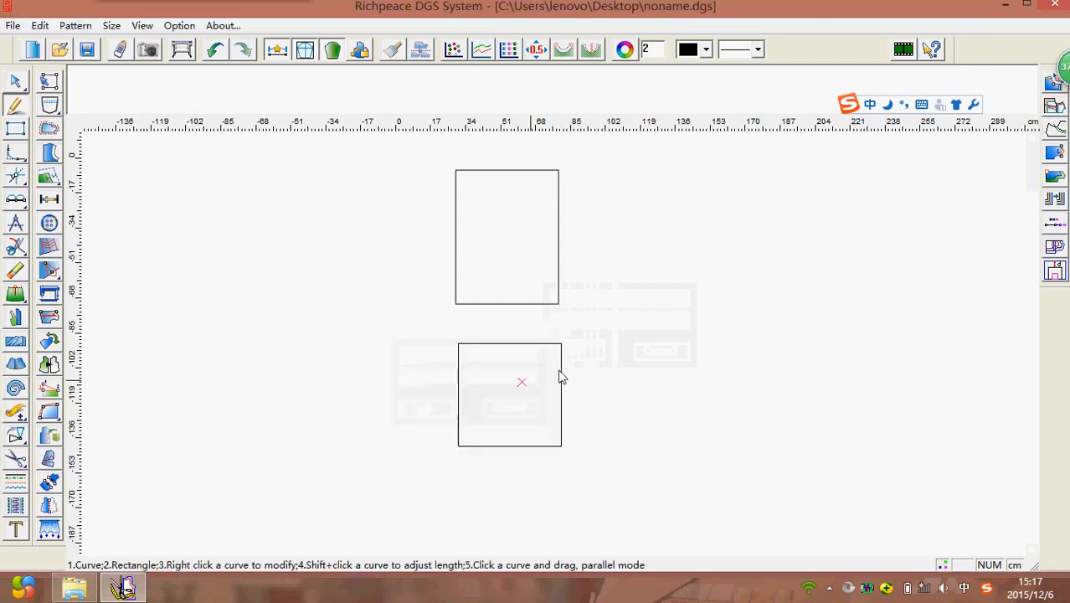
- Divide the upper rectangle with a vertical and a horizontal centre line through the midpoints of its edges
{"action": "scroll", "coordinate": [554, 244], "scroll_direction": "down", "scroll_amount": 1}
{"action": "scroll", "coordinate": [529, 350], "scroll_direction": "up", "scroll_amount": 2}
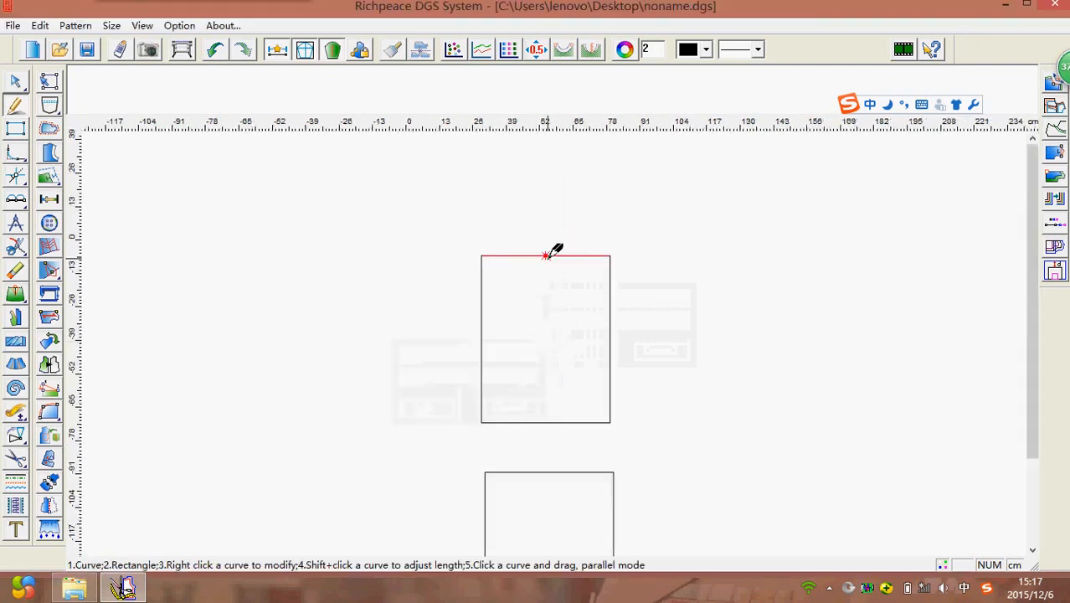
{"action": "left_click", "coordinate": [545, 255]}
{"action": "left_click", "coordinate": [545, 422]}
{"action": "right_click", "coordinate": [545, 422]}
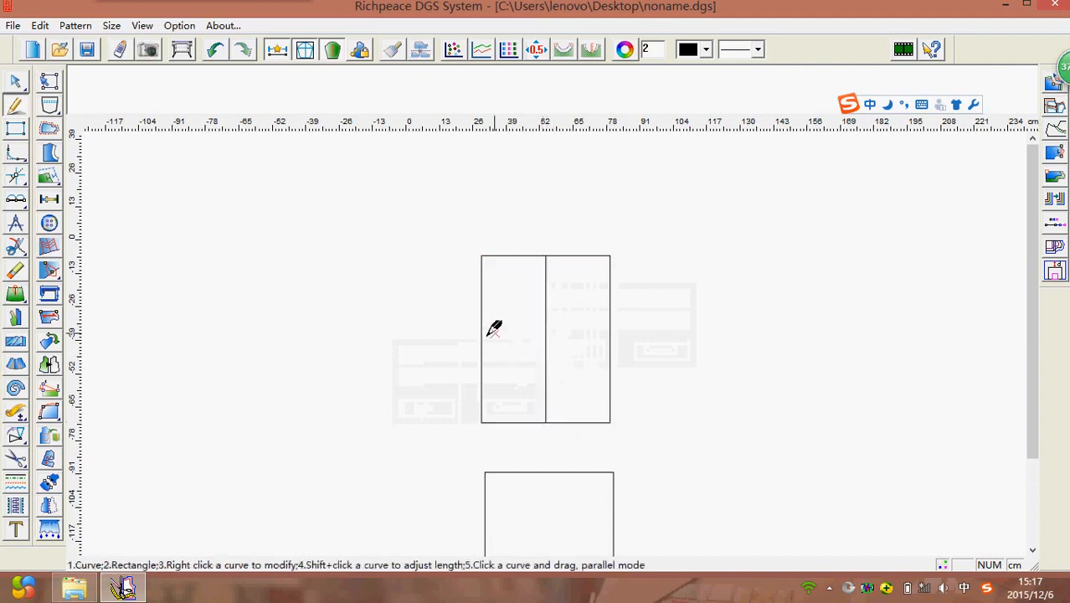
{"action": "left_click", "coordinate": [482, 338]}
{"action": "right_click", "coordinate": [482, 338]}
{"action": "left_click", "coordinate": [609, 339]}
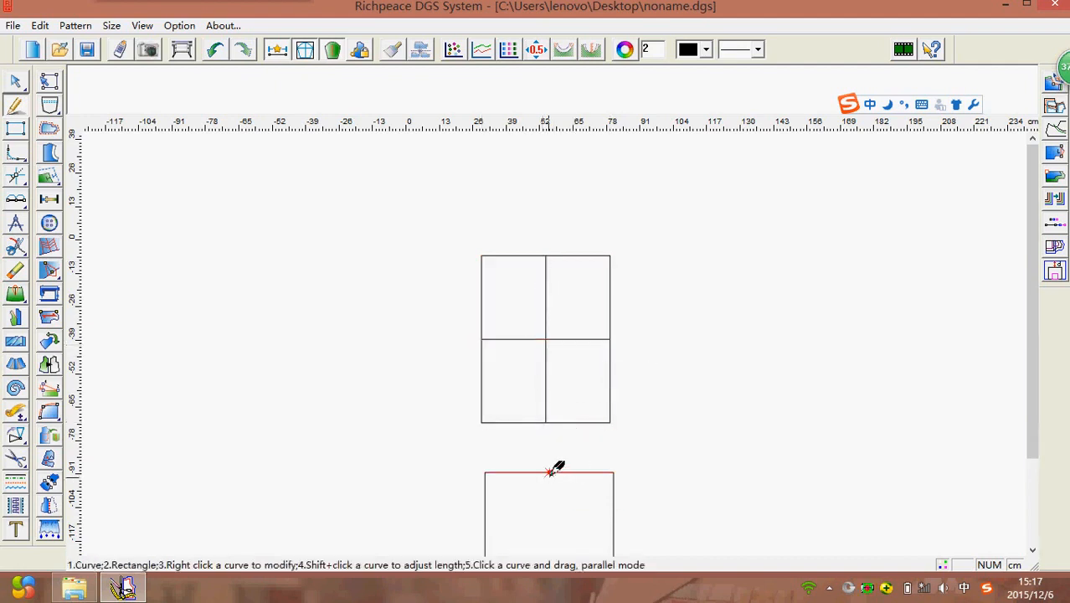
- Start a curve at the top edge's midpoint and bow it outward through three points in the rectangle's upper-left quarter
{"action": "scroll", "coordinate": [554, 344], "scroll_direction": "up", "scroll_amount": 2}
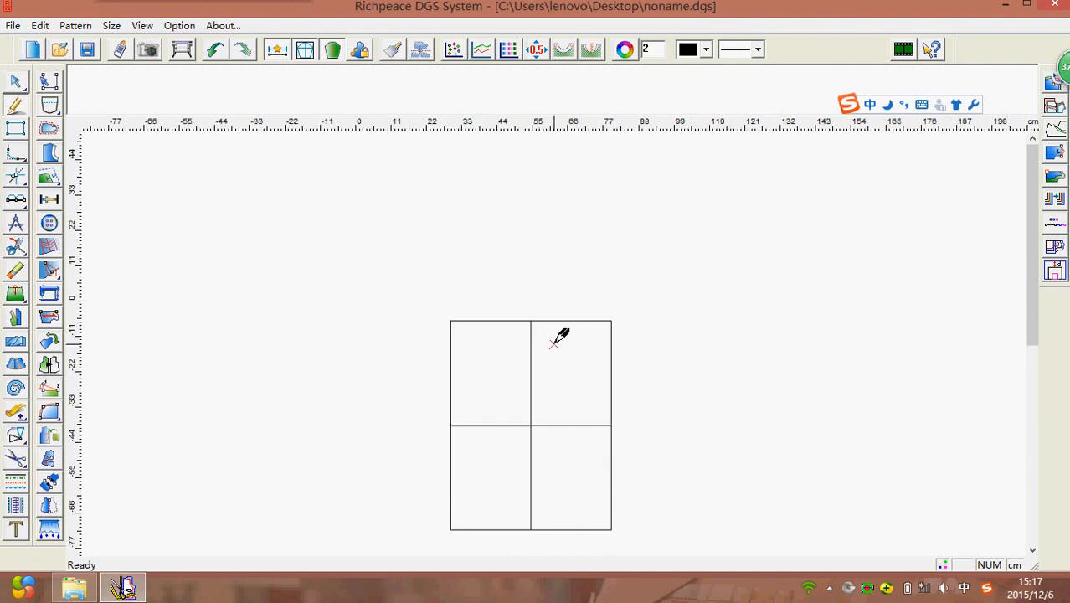
{"action": "scroll", "coordinate": [525, 315], "scroll_direction": "up", "scroll_amount": 1}
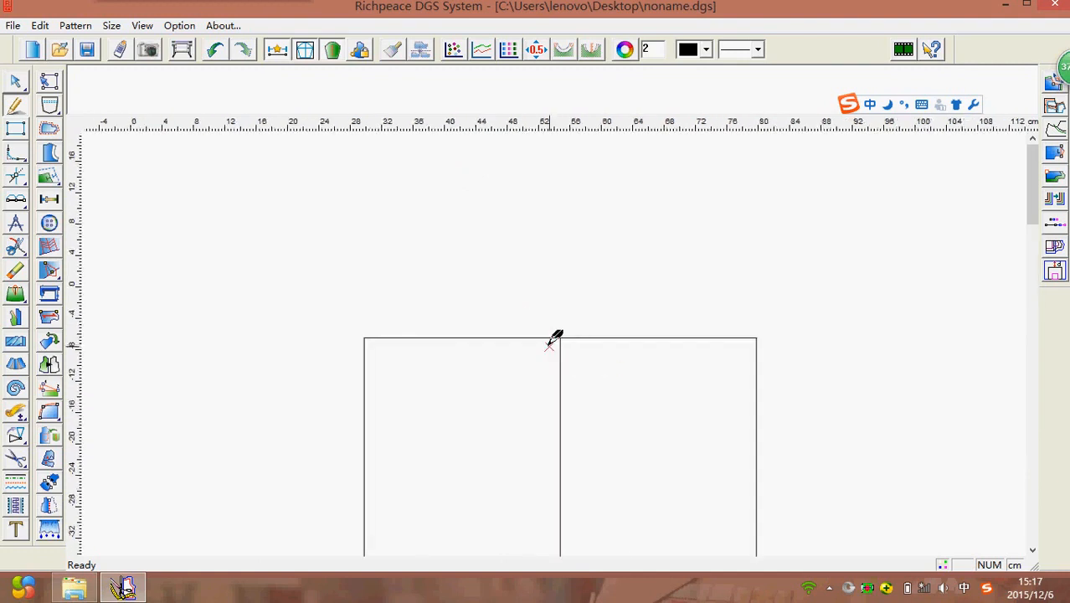
{"action": "left_click", "coordinate": [525, 314]}
{"action": "left_click", "coordinate": [515, 347]}
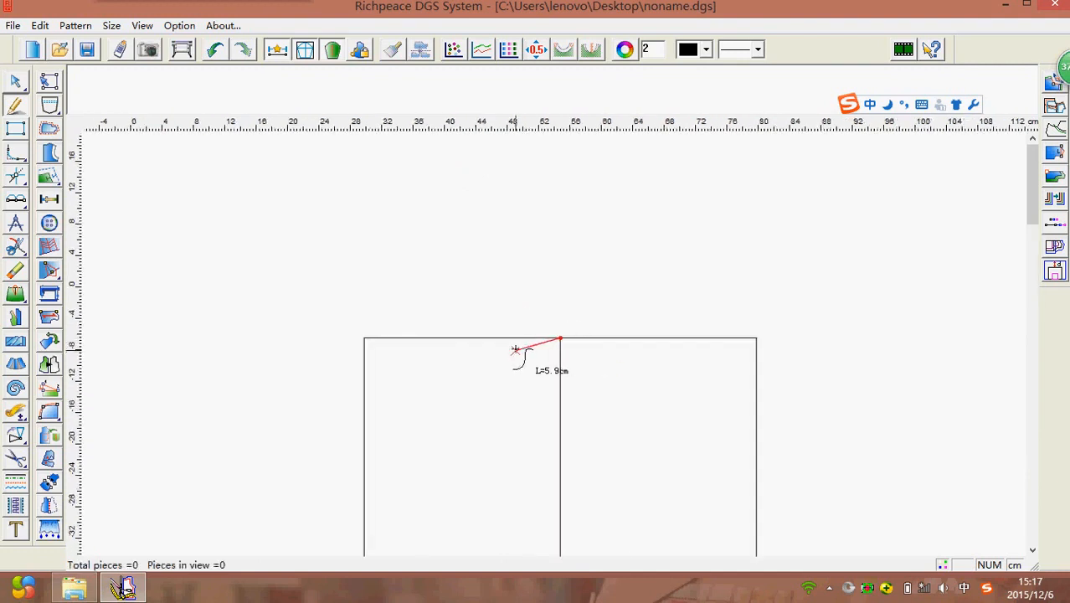
{"action": "left_click", "coordinate": [447, 401]}
{"action": "scroll", "coordinate": [425, 455], "scroll_direction": "down", "scroll_amount": 1}
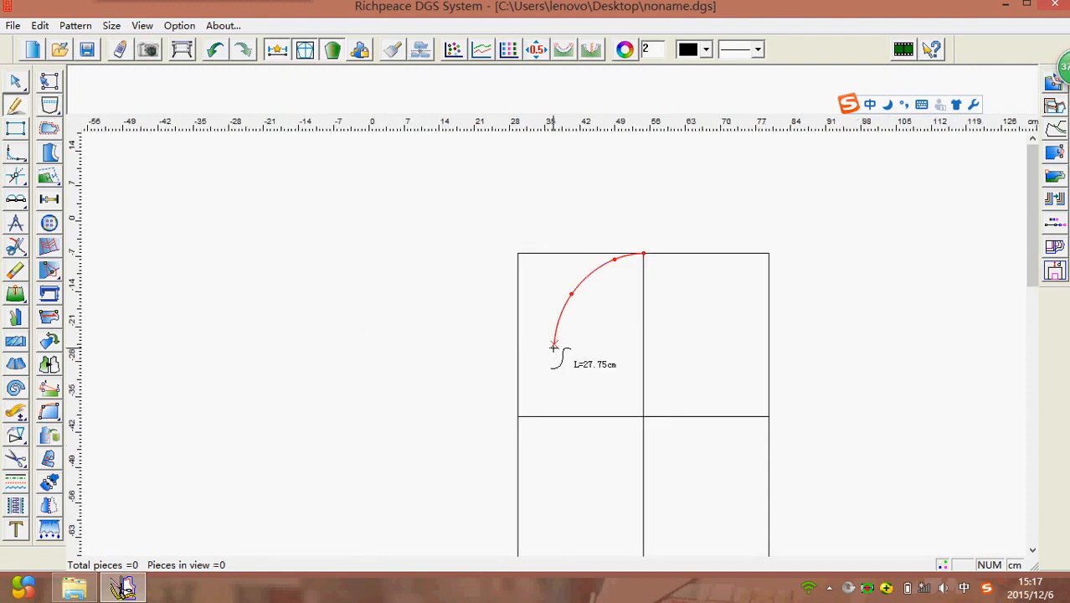
{"action": "left_click", "coordinate": [540, 341]}
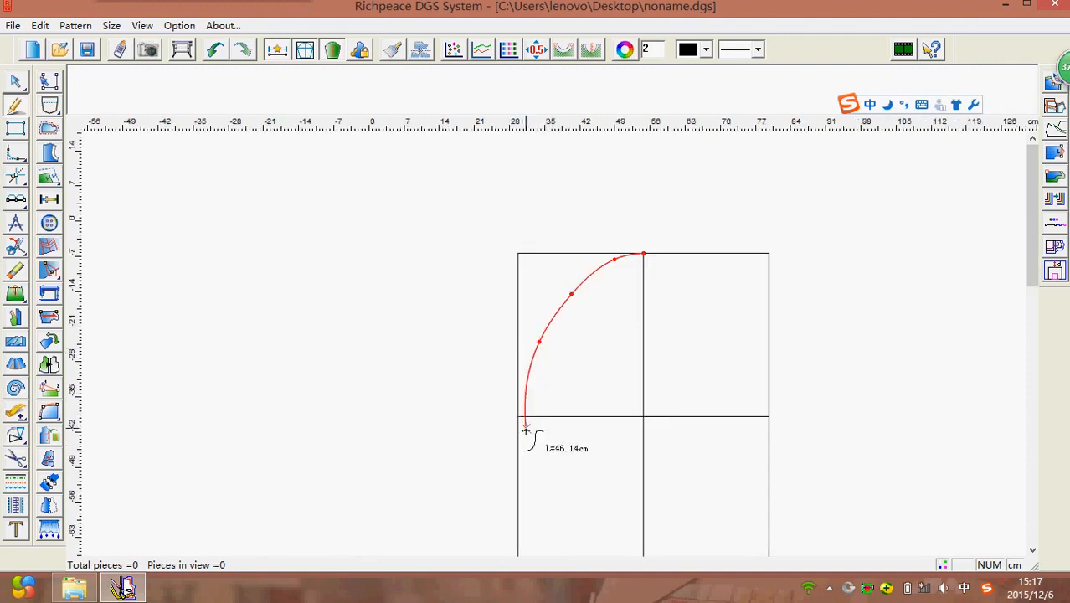
- Complete the curve with two points on the rectangle's left edge, 28.09 cm and about 10 cm above the lower corner
{"action": "scroll", "coordinate": [540, 356], "scroll_direction": "up", "scroll_amount": 2}
{"action": "left_click", "coordinate": [538, 357]}
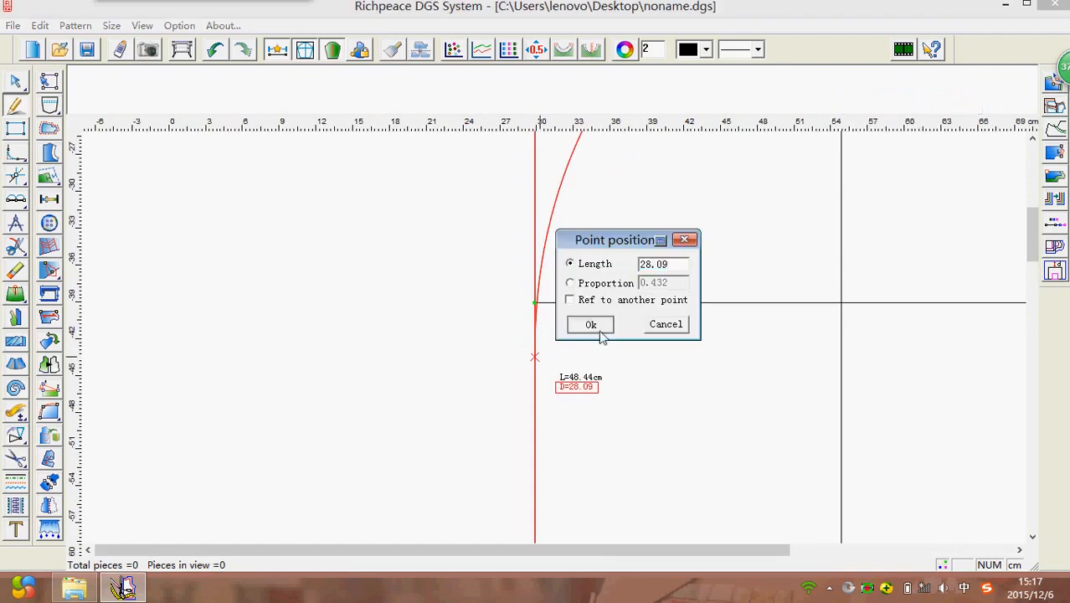
{"action": "left_click", "coordinate": [600, 326]}
{"action": "scroll", "coordinate": [553, 342], "scroll_direction": "down", "scroll_amount": 1}
{"action": "scroll", "coordinate": [553, 341], "scroll_direction": "down", "scroll_amount": 1}
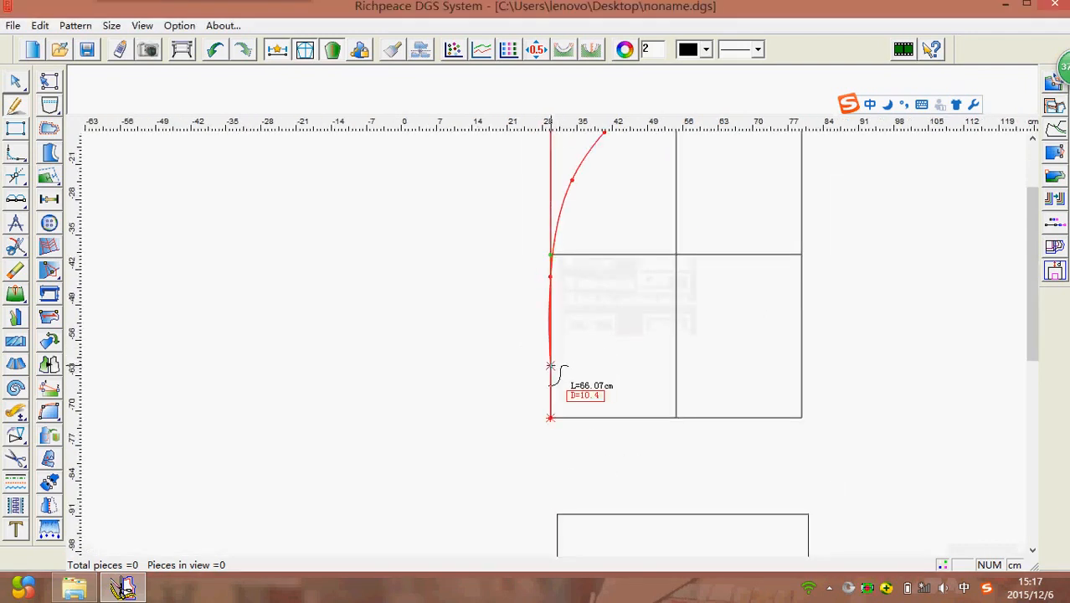
{"action": "left_click", "coordinate": [551, 369]}
{"action": "left_click", "coordinate": [601, 334]}
{"action": "right_click", "coordinate": [611, 367]}
{"action": "scroll", "coordinate": [564, 338], "scroll_direction": "down", "scroll_amount": 1}
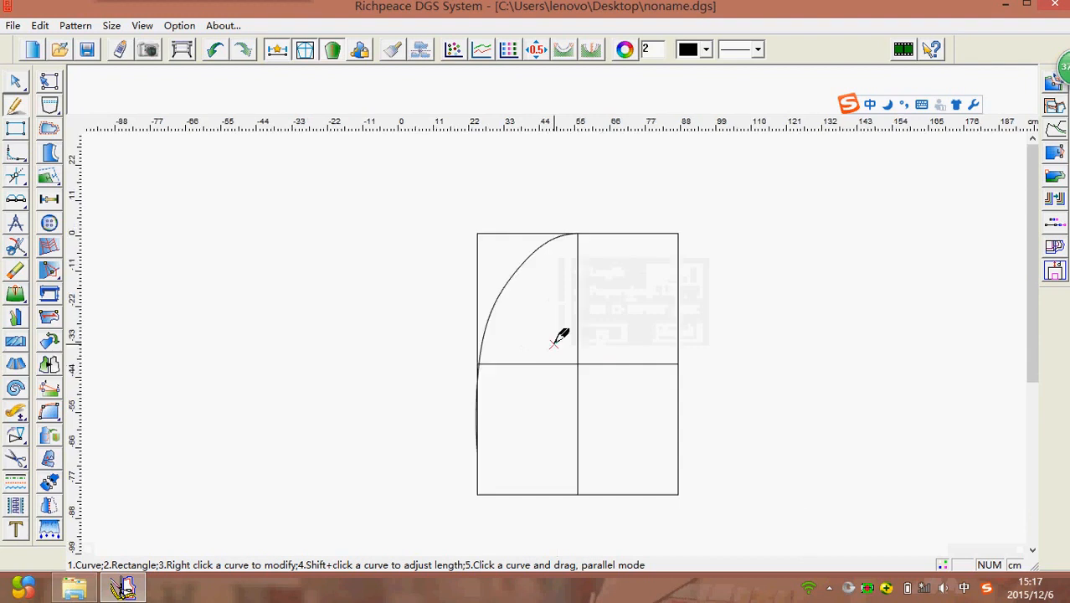
- Reshape the curve's upper part by moving its control points outward into a fuller, smoother arc
{"action": "scroll", "coordinate": [557, 327], "scroll_direction": "down", "scroll_amount": 2}
{"action": "scroll", "coordinate": [558, 327], "scroll_direction": "up", "scroll_amount": 2}
{"action": "scroll", "coordinate": [553, 331], "scroll_direction": "up", "scroll_amount": 1}
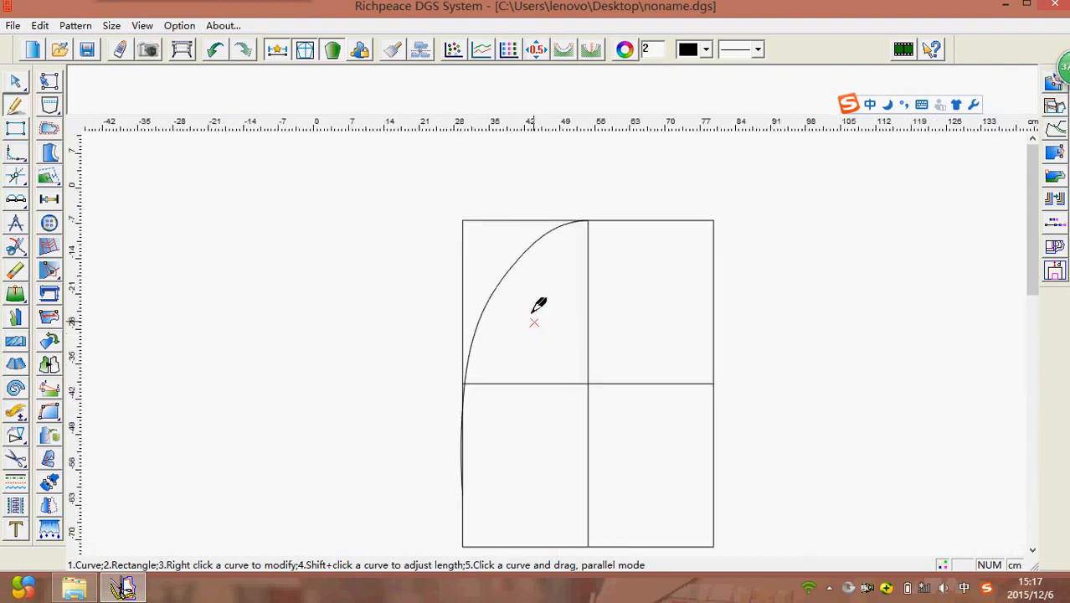
{"action": "right_click", "coordinate": [528, 254]}
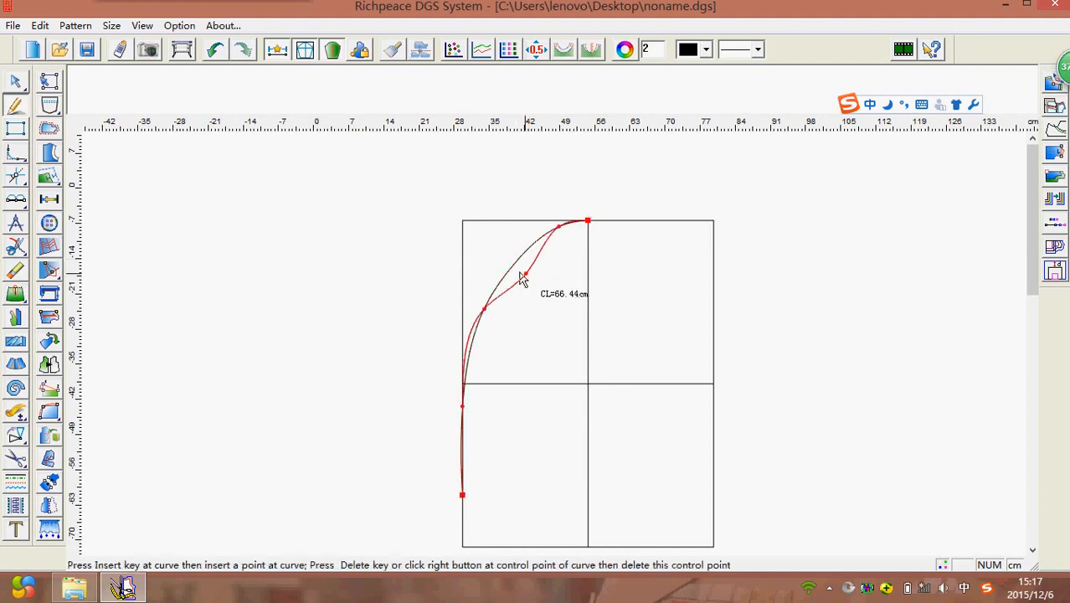
{"action": "left_click", "coordinate": [514, 256]}
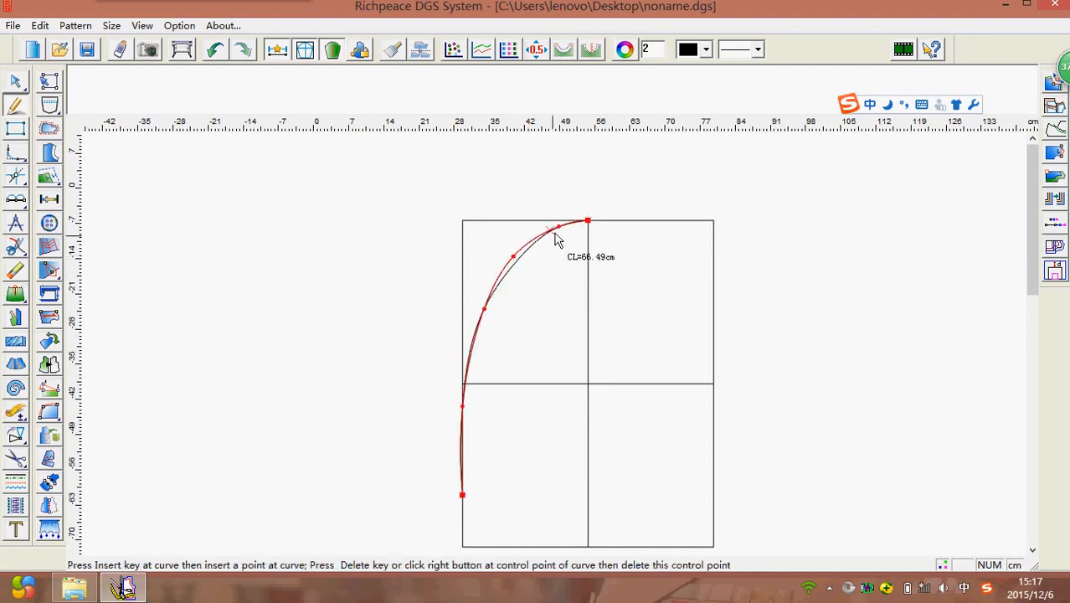
{"action": "left_click", "coordinate": [559, 226]}
{"action": "scroll", "coordinate": [559, 232], "scroll_direction": "up", "scroll_amount": 2}
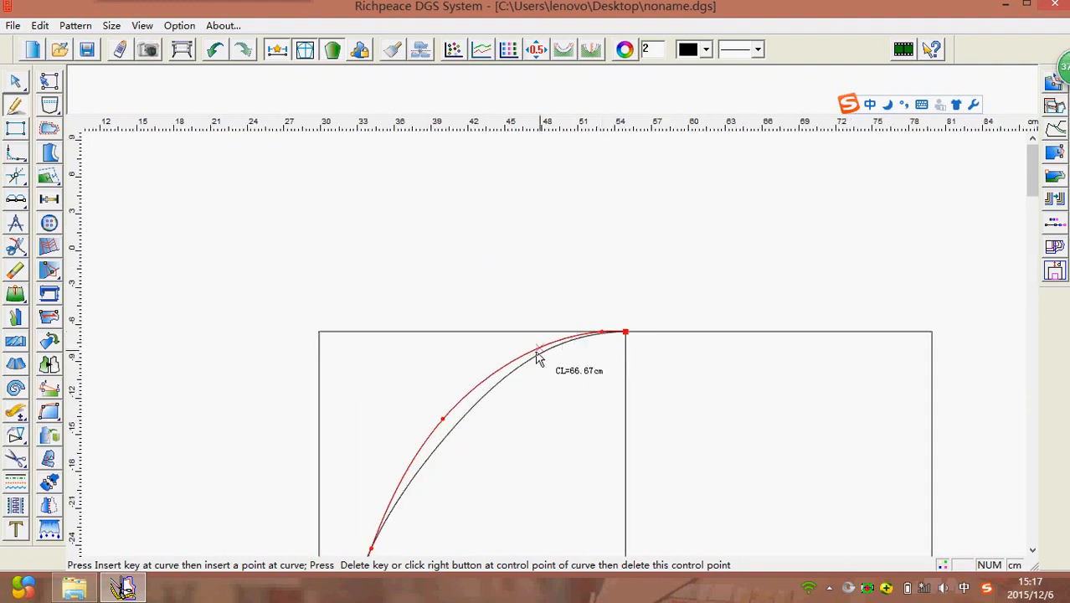
{"action": "scroll", "coordinate": [547, 388], "scroll_direction": "down", "scroll_amount": 2}
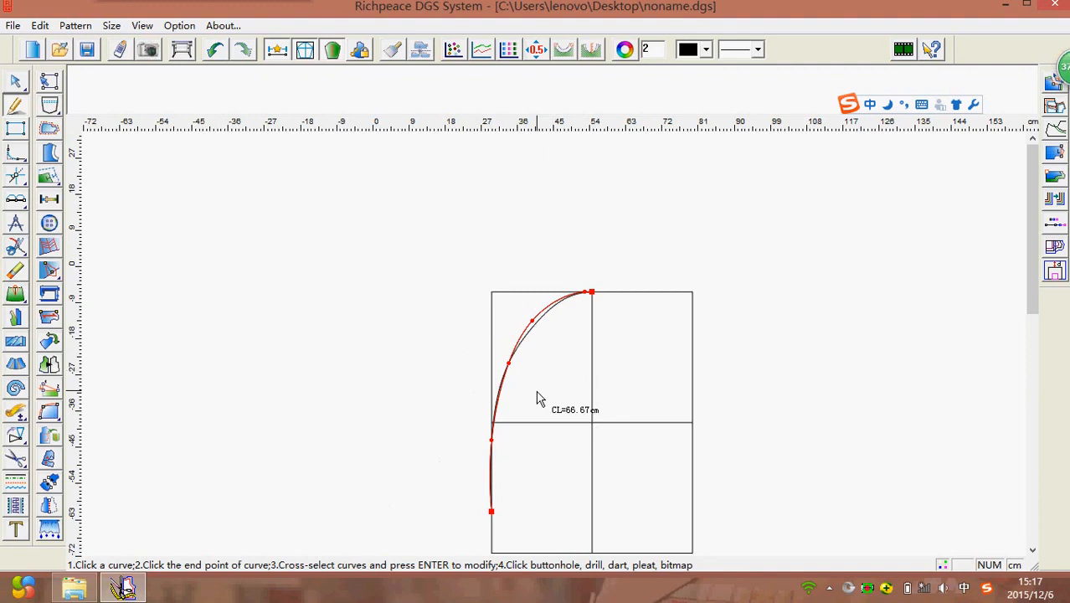
{"action": "left_click", "coordinate": [507, 363]}
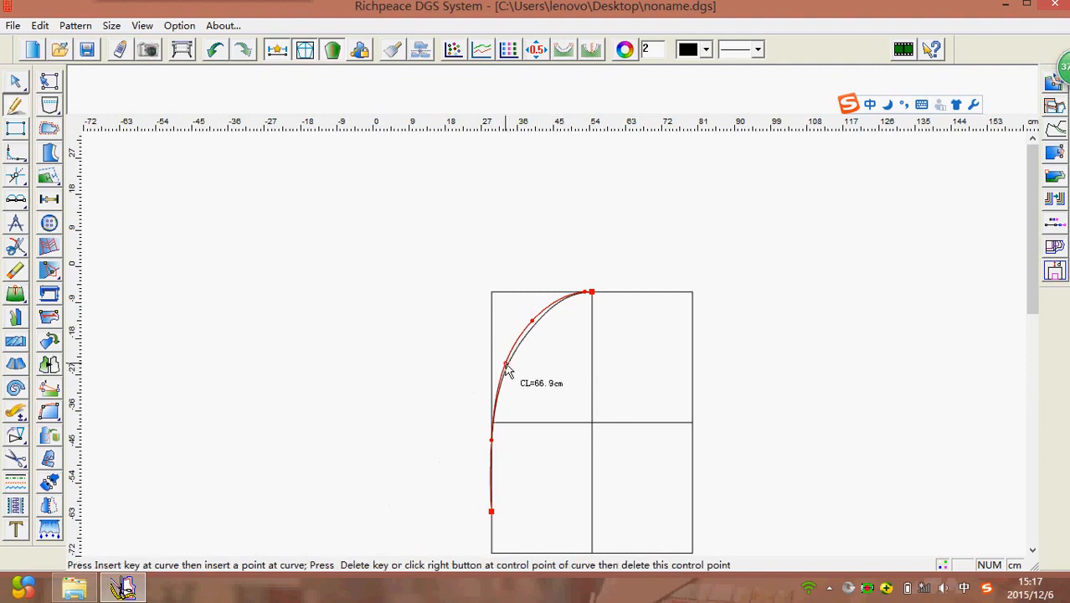
{"action": "left_click", "coordinate": [507, 364]}
- Pull the curve's bulging lower section inward to the rectangle's left edge and finish the adjustment
{"action": "scroll", "coordinate": [488, 478], "scroll_direction": "up", "scroll_amount": 3}
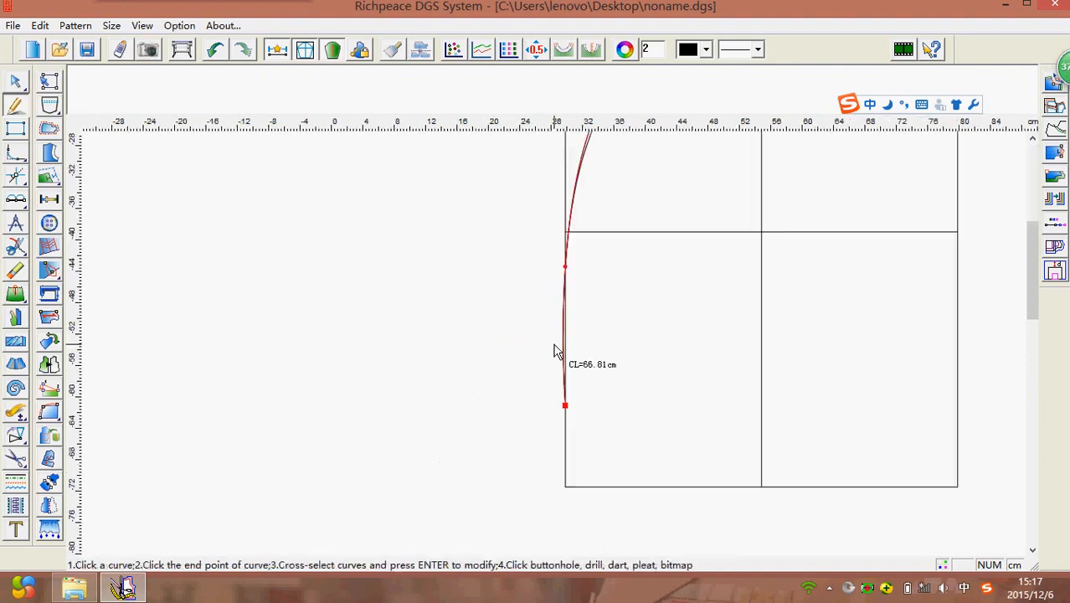
{"action": "left_click", "coordinate": [563, 335]}
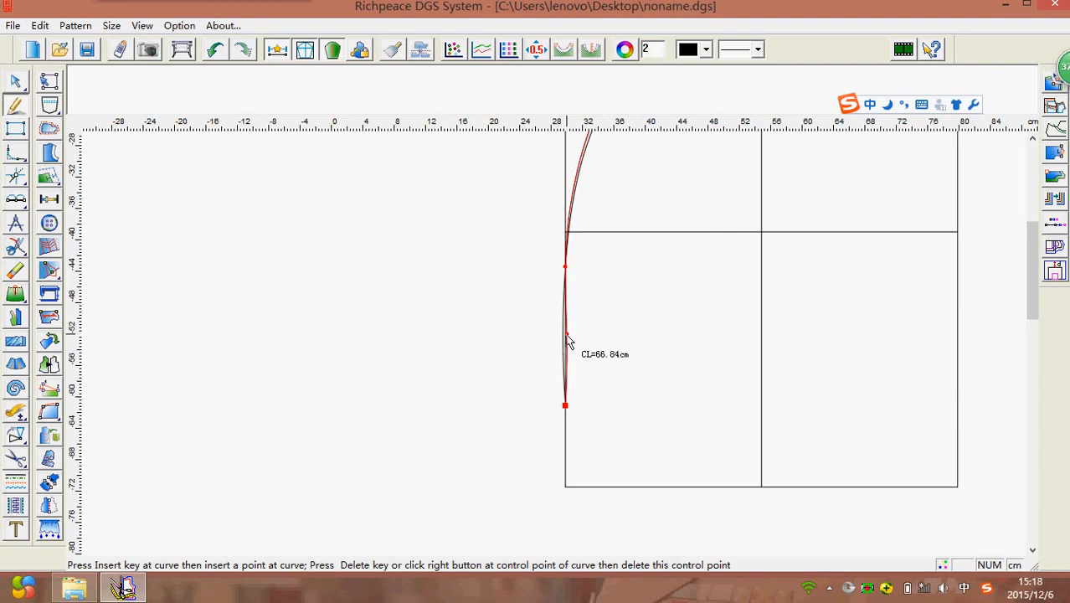
{"action": "right_click", "coordinate": [569, 335]}
- Flatten the curve's upper end near the vertical centre line so it runs along the rectangle's top edge
{"action": "scroll", "coordinate": [558, 328], "scroll_direction": "down", "scroll_amount": 3}
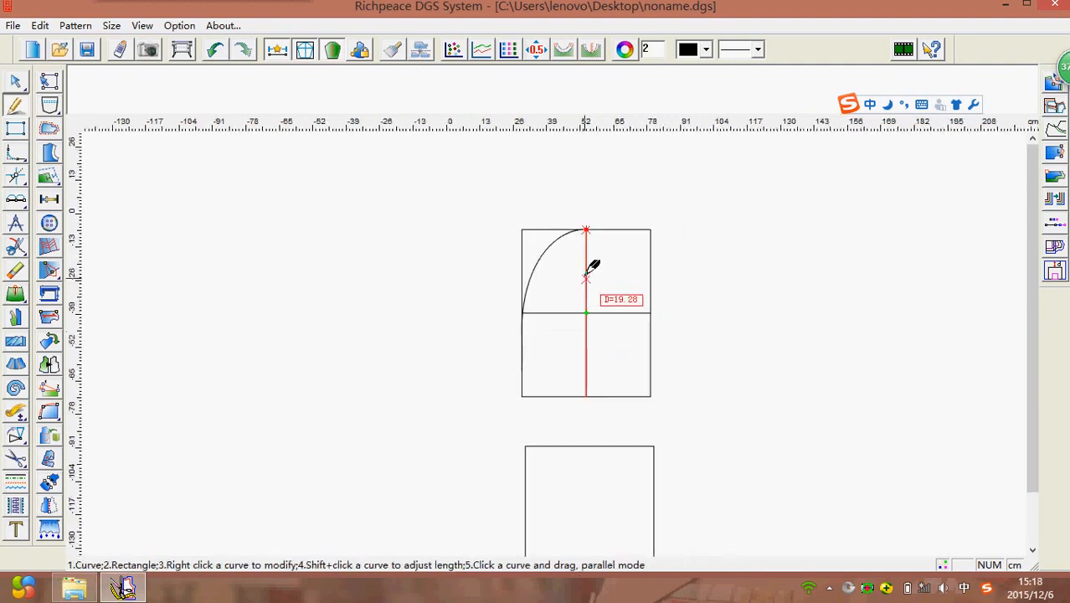
{"action": "scroll", "coordinate": [594, 208], "scroll_direction": "up", "scroll_amount": 3}
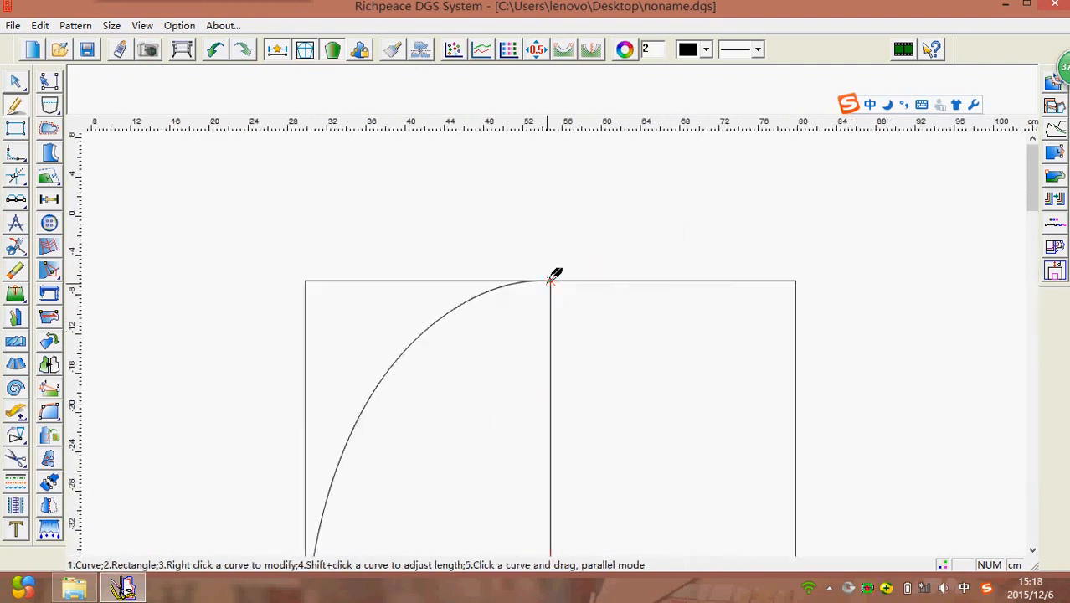
{"action": "scroll", "coordinate": [555, 279], "scroll_direction": "up", "scroll_amount": 5}
{"action": "right_click", "coordinate": [558, 315]}
{"action": "left_click", "coordinate": [530, 315]}
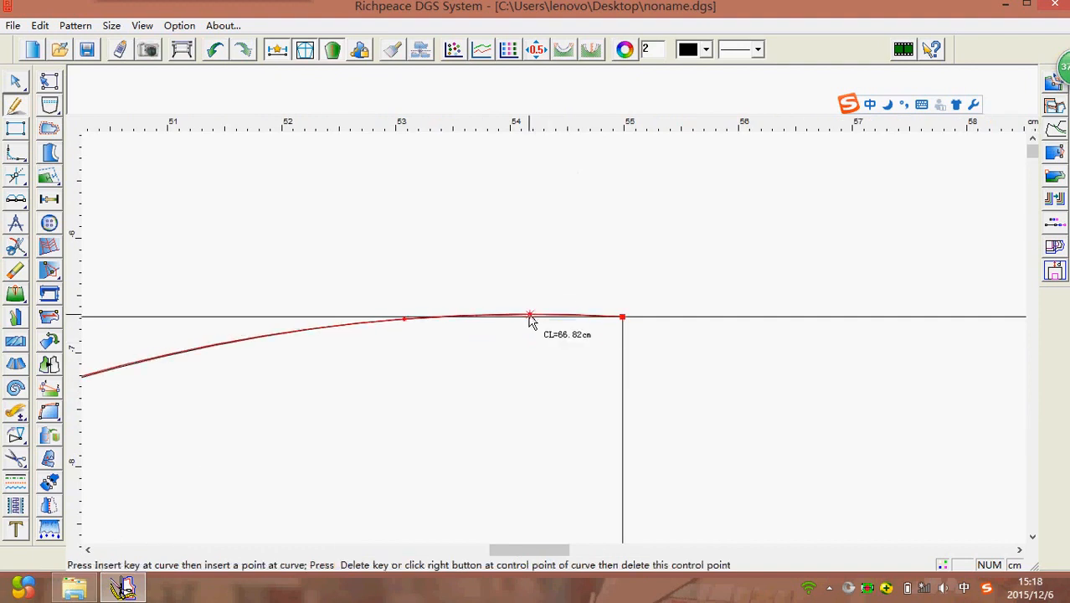
{"action": "left_click", "coordinate": [531, 316]}
{"action": "right_click", "coordinate": [535, 345]}
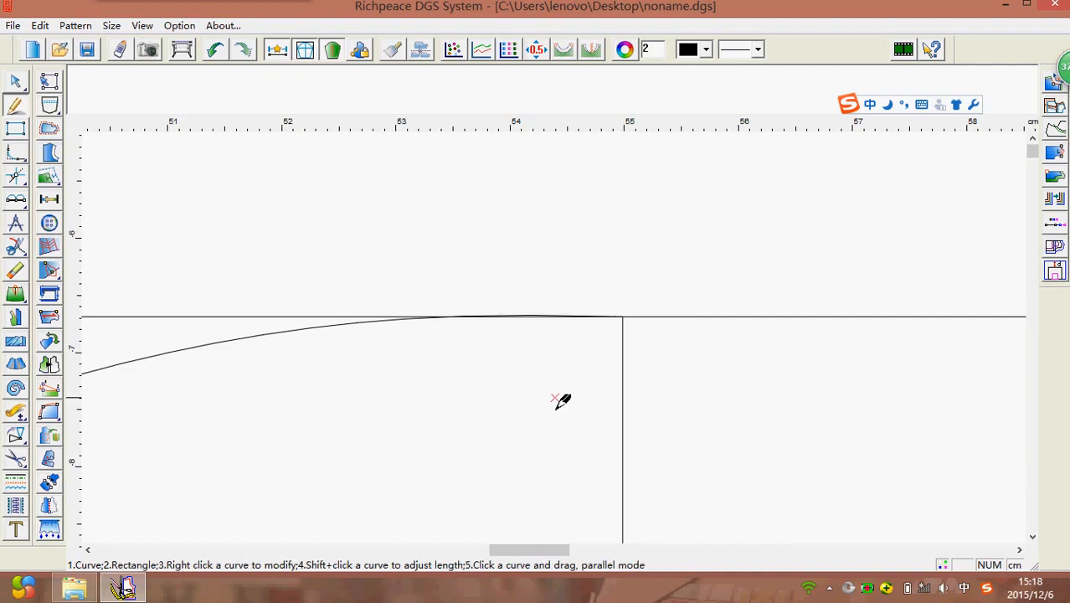
- Round the rectangle's lower-left corner with an arc corner, 5.62 cm along the side and 4.71 cm along the bottom
{"action": "scroll", "coordinate": [561, 401], "scroll_direction": "down", "scroll_amount": 10}
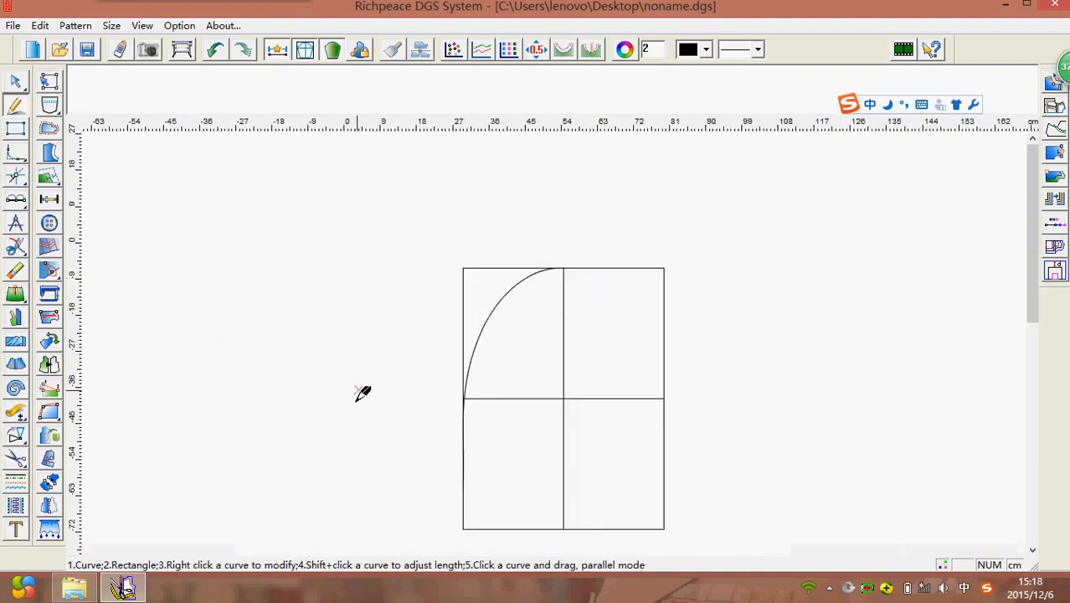
{"action": "left_click", "coordinate": [23, 157]}
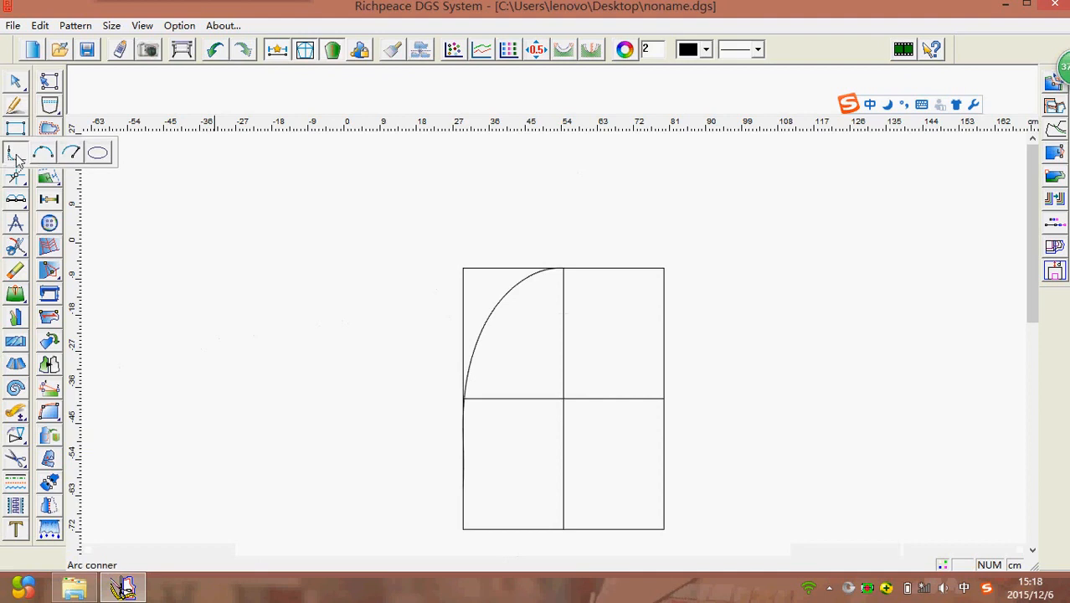
{"action": "left_click", "coordinate": [16, 154]}
{"action": "left_click", "coordinate": [462, 509]}
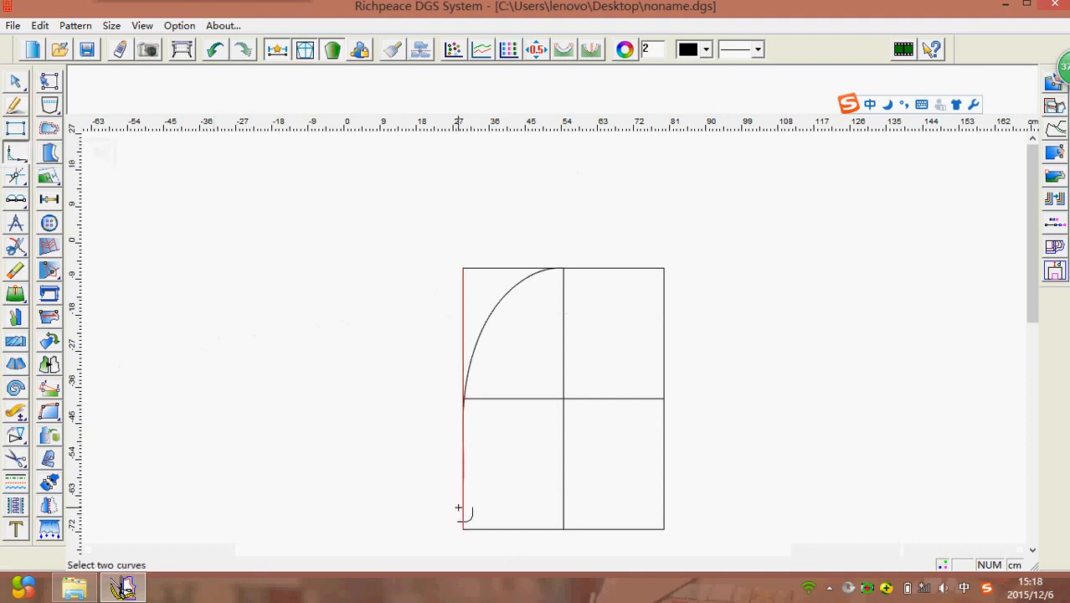
{"action": "left_click", "coordinate": [500, 529]}
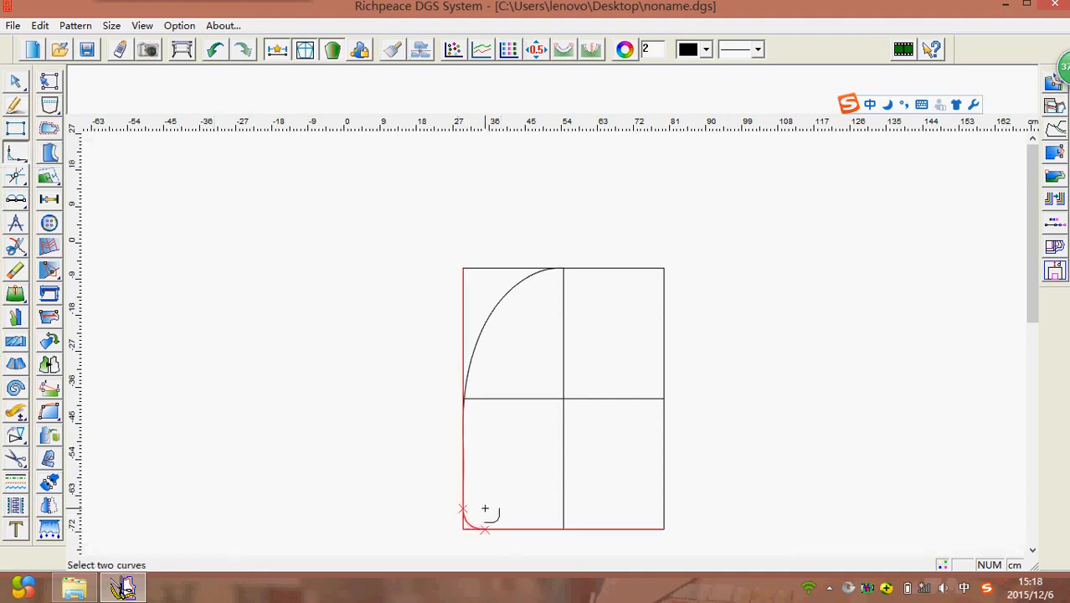
{"action": "left_click", "coordinate": [481, 508]}
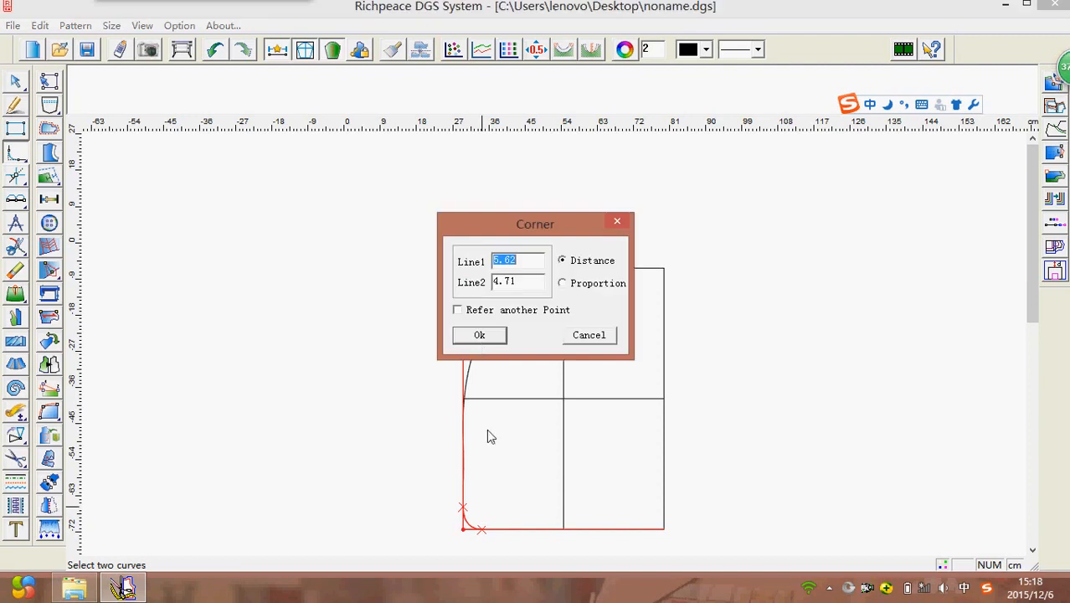
{"action": "left_click", "coordinate": [480, 336]}
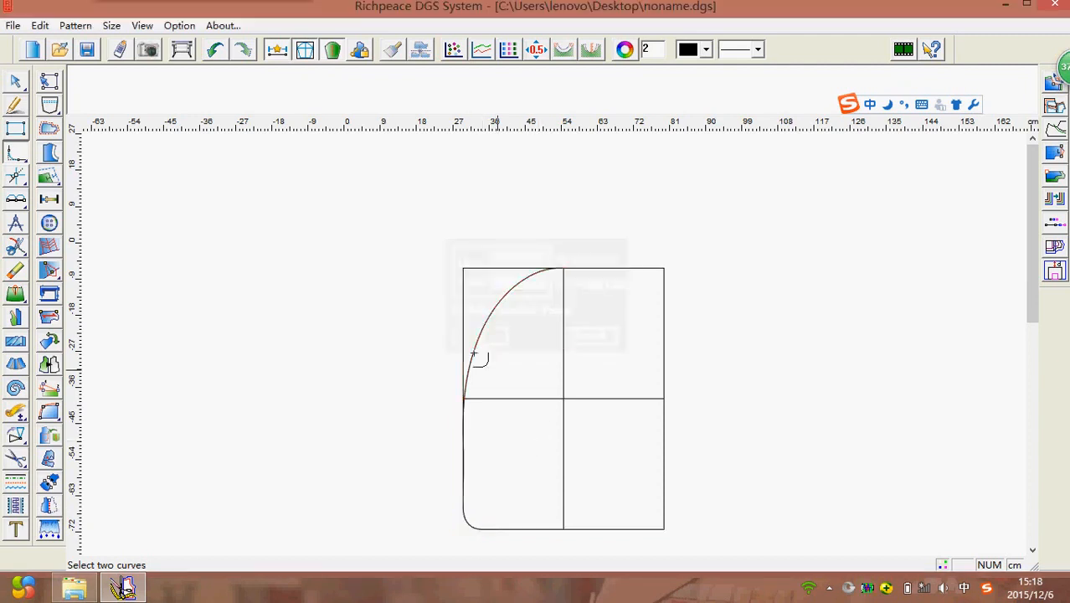
- Erase the rectangle's left edge and top edge outside the drawn side curve
{"action": "right_click", "coordinate": [374, 311]}
{"action": "left_click", "coordinate": [375, 312]}
{"action": "right_click", "coordinate": [400, 307]}
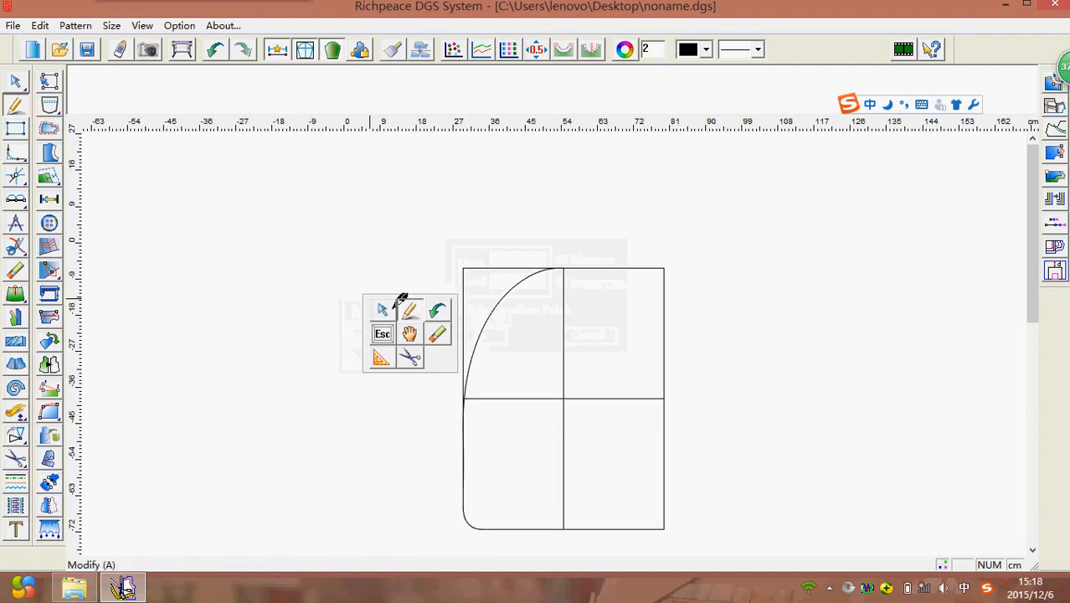
{"action": "left_click", "coordinate": [439, 332]}
{"action": "left_click", "coordinate": [464, 303]}
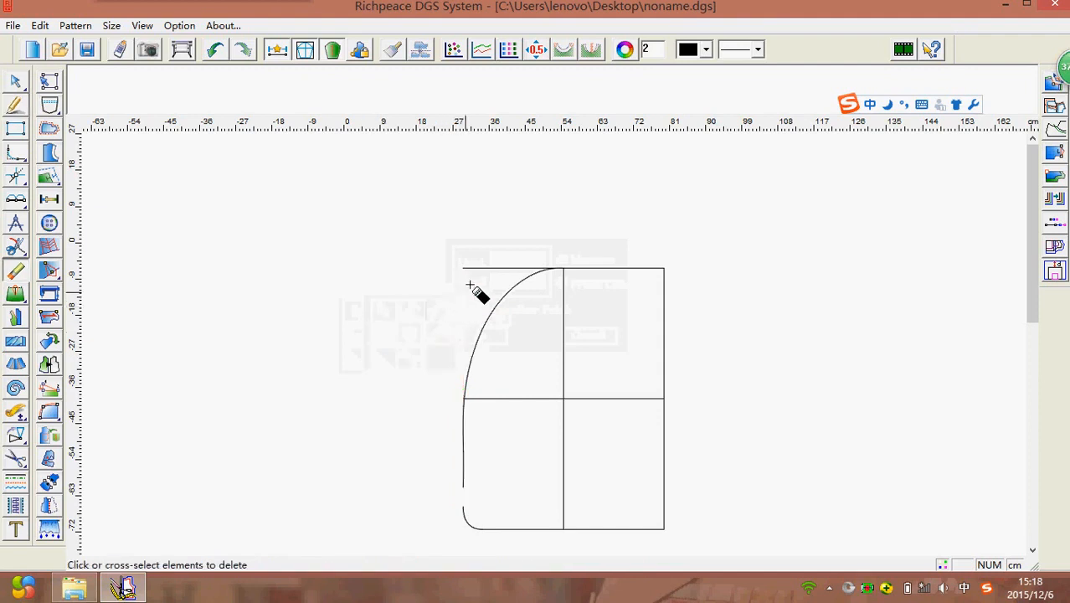
{"action": "left_click", "coordinate": [466, 278]}
- Bridge the left side's gap above the rounded corner with a 4.79 cm straight line and join the side into one curve
{"action": "right_click", "coordinate": [333, 292]}
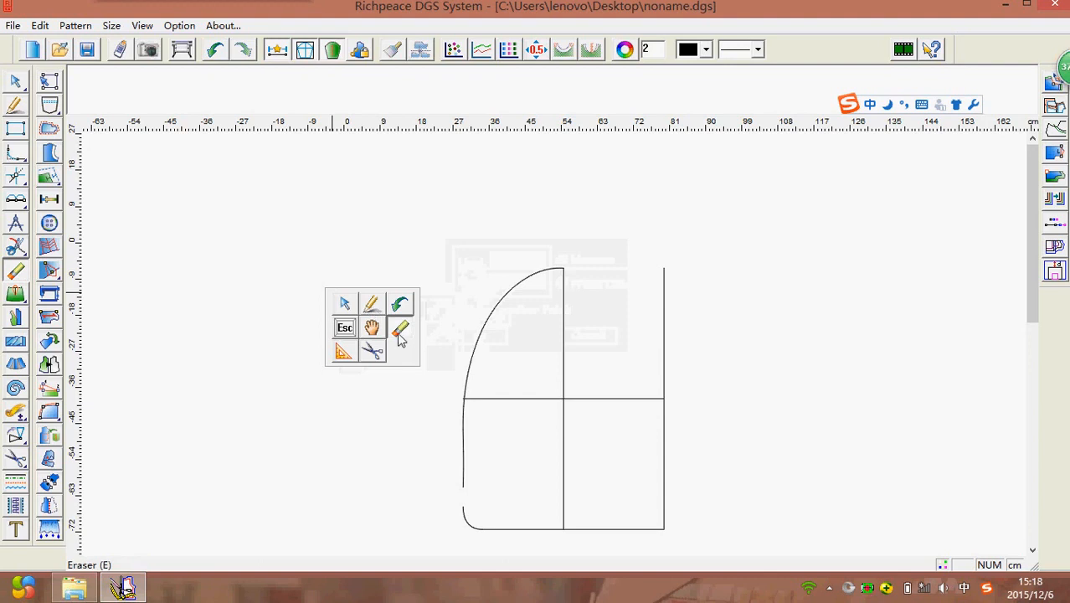
{"action": "left_click", "coordinate": [372, 303]}
{"action": "scroll", "coordinate": [501, 513], "scroll_direction": "up", "scroll_amount": 3}
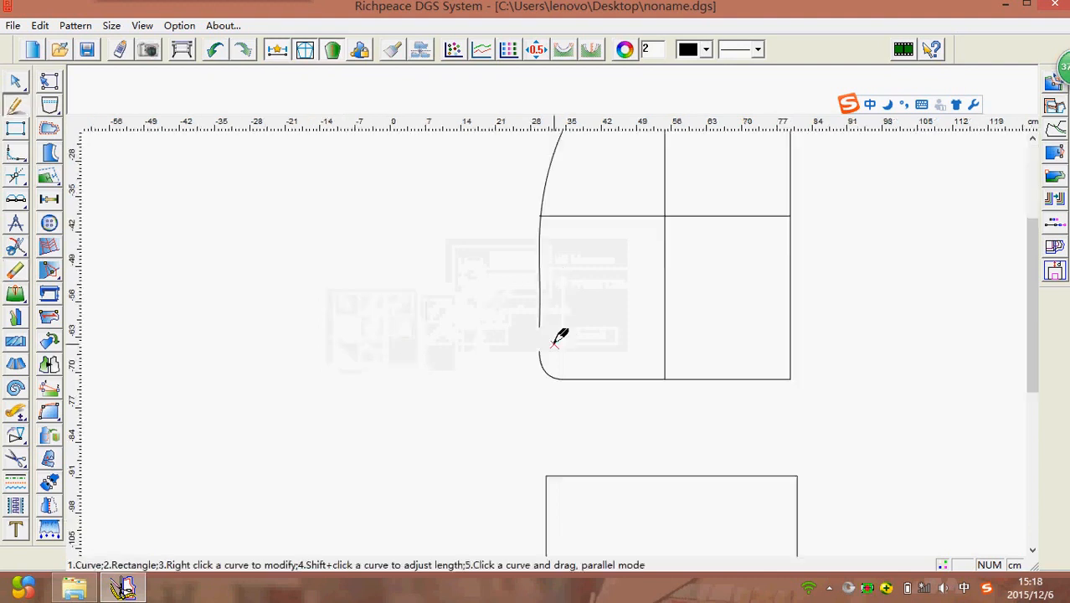
{"action": "left_click", "coordinate": [518, 302]}
{"action": "left_click", "coordinate": [518, 361]}
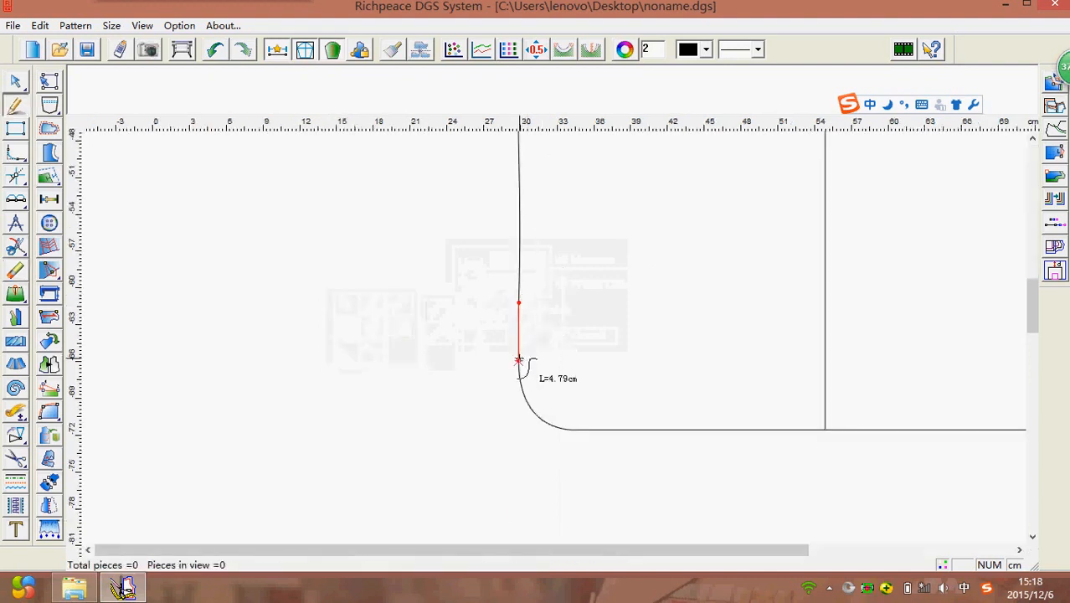
{"action": "right_click", "coordinate": [538, 341]}
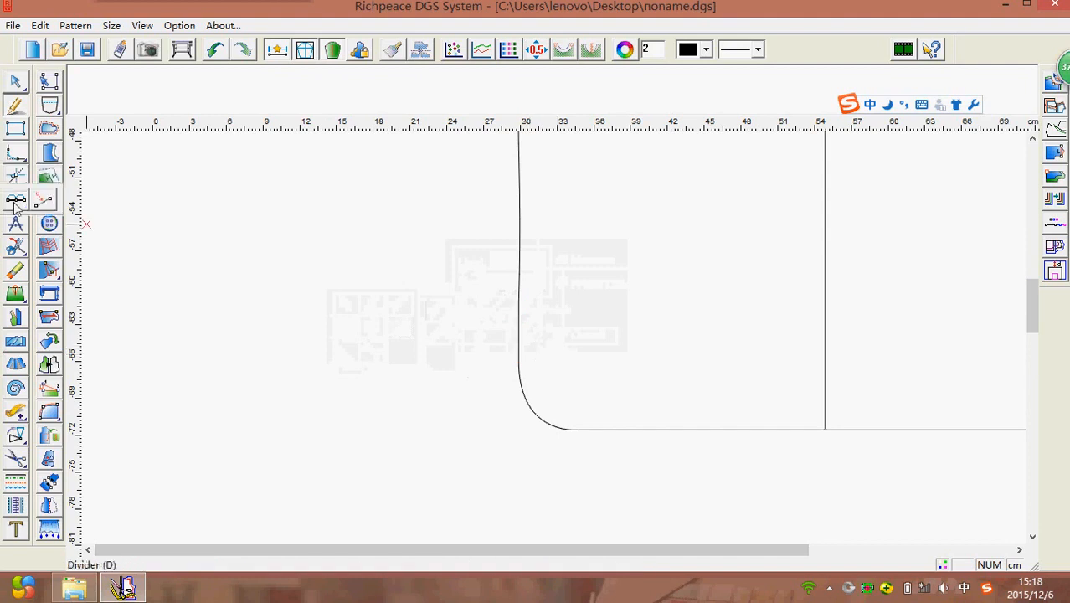
{"action": "left_click", "coordinate": [17, 249]}
{"action": "left_click", "coordinate": [520, 266]}
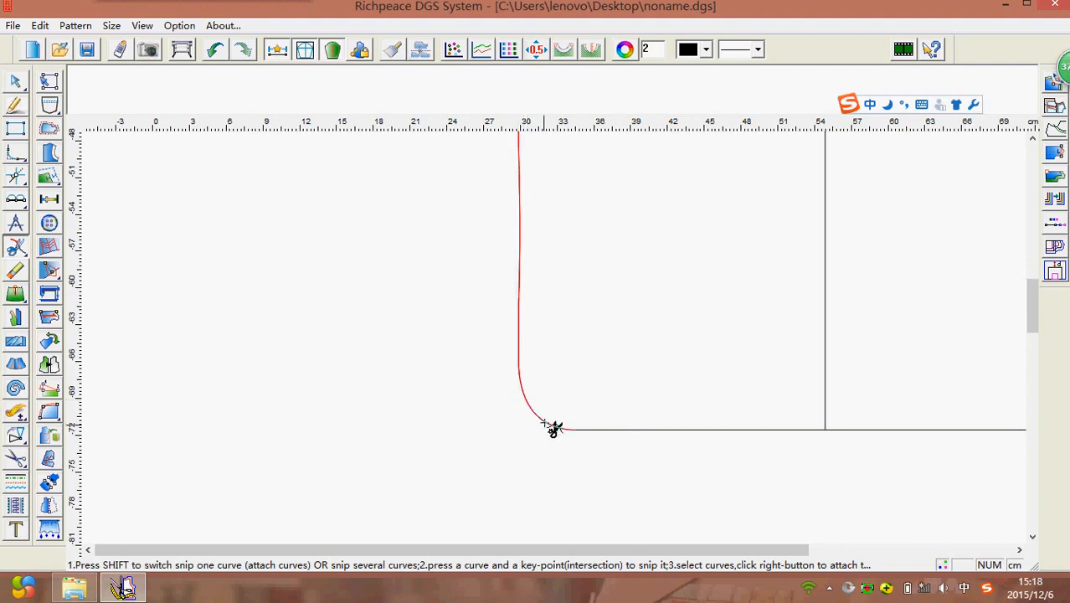
- Mirror a copy of the left outline with its rounded corner across the vertical centre line
{"action": "scroll", "coordinate": [554, 346], "scroll_direction": "down", "scroll_amount": 3}
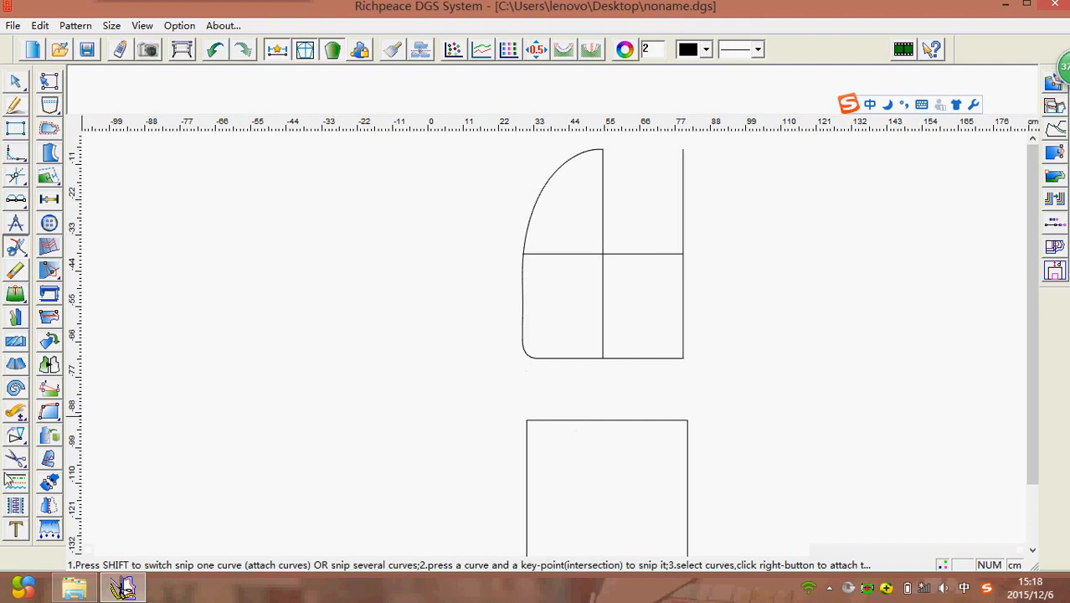
{"action": "left_click", "coordinate": [17, 436]}
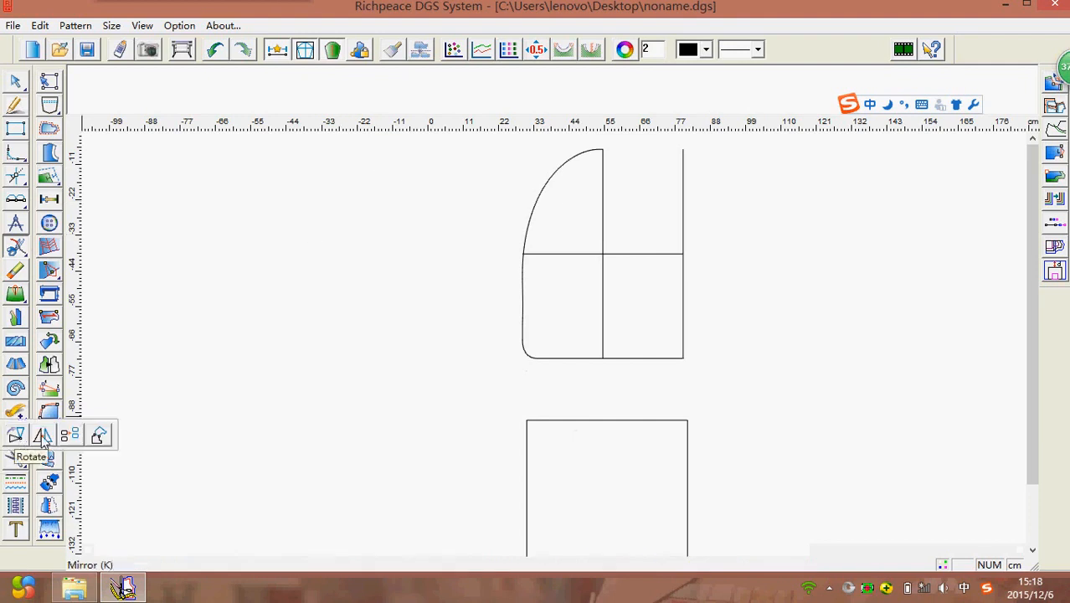
{"action": "left_click", "coordinate": [42, 435]}
{"action": "left_click", "coordinate": [602, 151]}
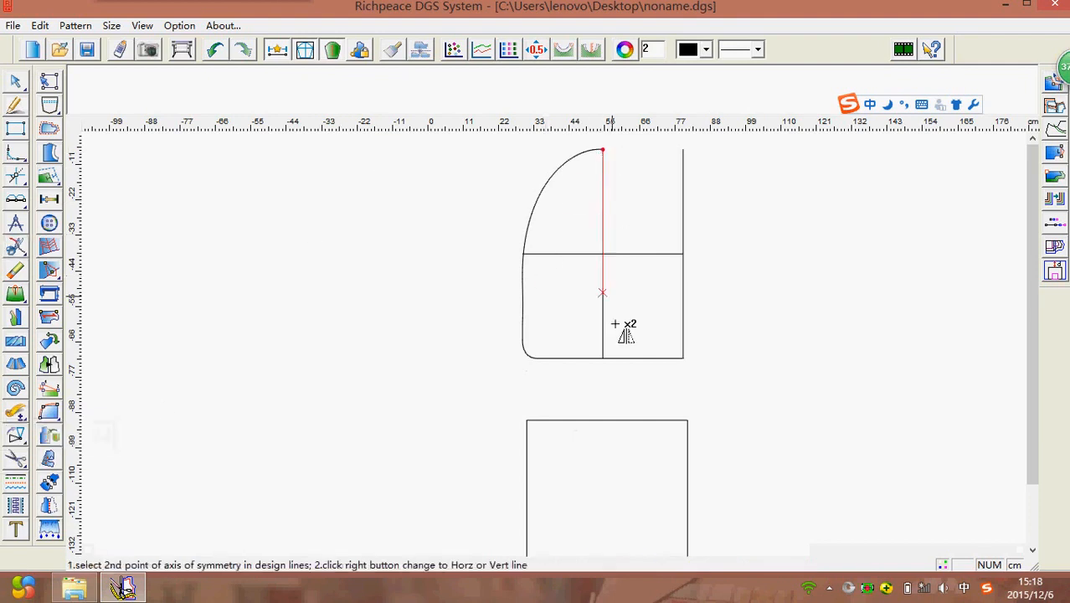
{"action": "left_click", "coordinate": [603, 358]}
{"action": "left_click", "coordinate": [535, 214]}
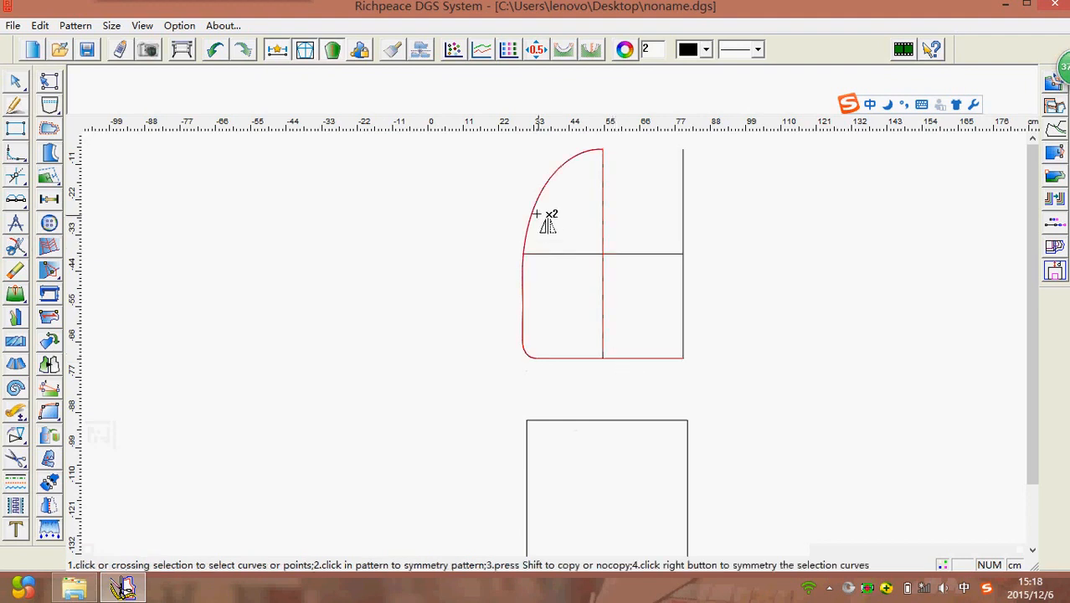
{"action": "right_click", "coordinate": [556, 222]}
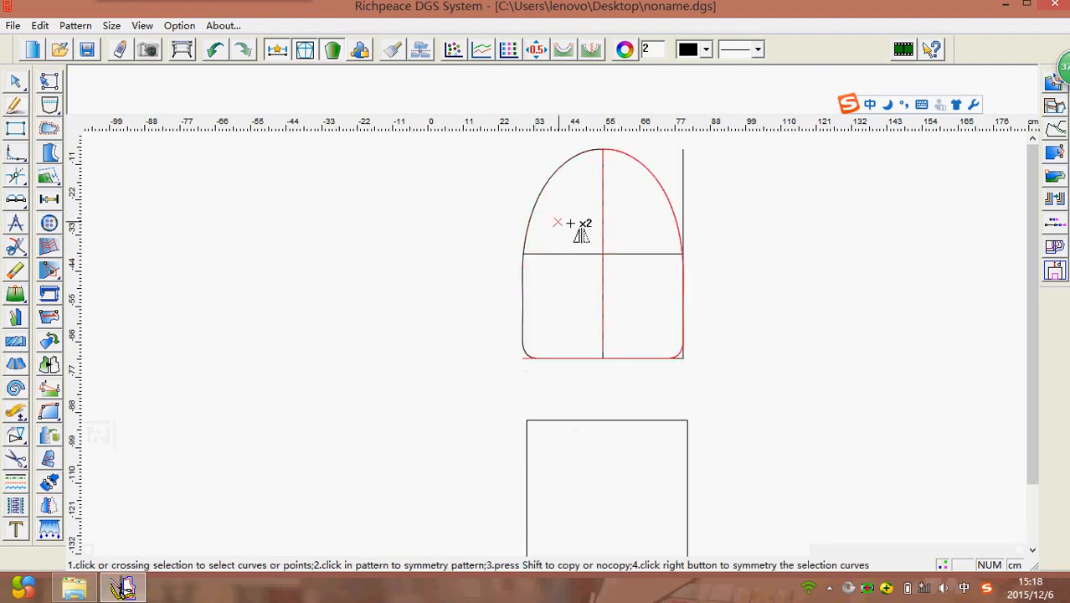
- Erase the rectangle's straight right edge beside the mirrored curve
{"action": "right_click", "coordinate": [732, 238]}
{"action": "left_click", "coordinate": [774, 253]}
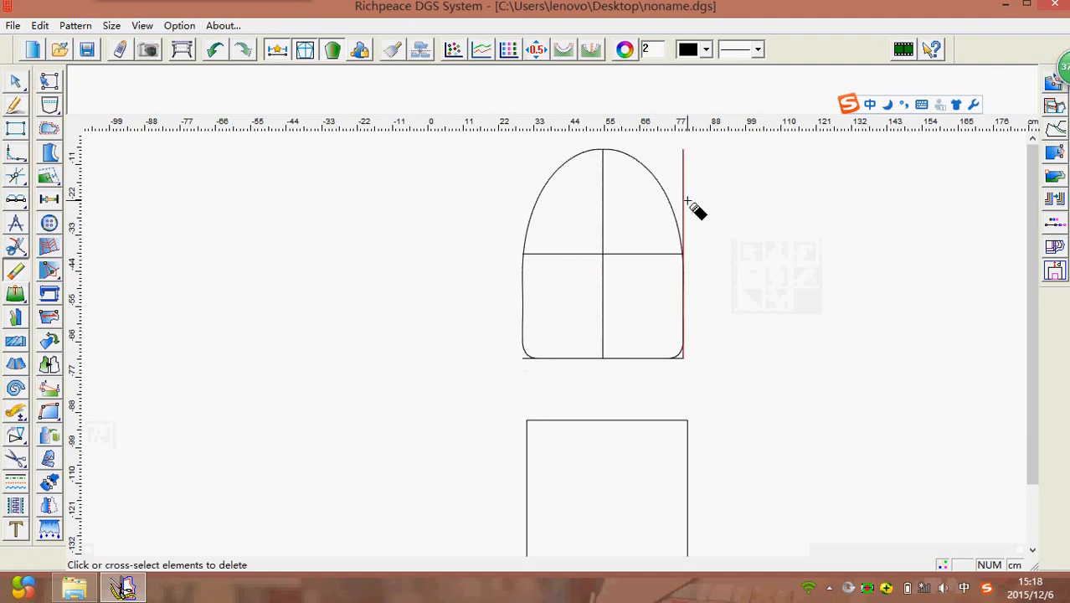
{"action": "left_click", "coordinate": [684, 209]}
- Try to trim the bottom line's overhanging end at the lower-right rounded corner, and undo the attempt
{"action": "scroll", "coordinate": [683, 360], "scroll_direction": "up", "scroll_amount": 6}
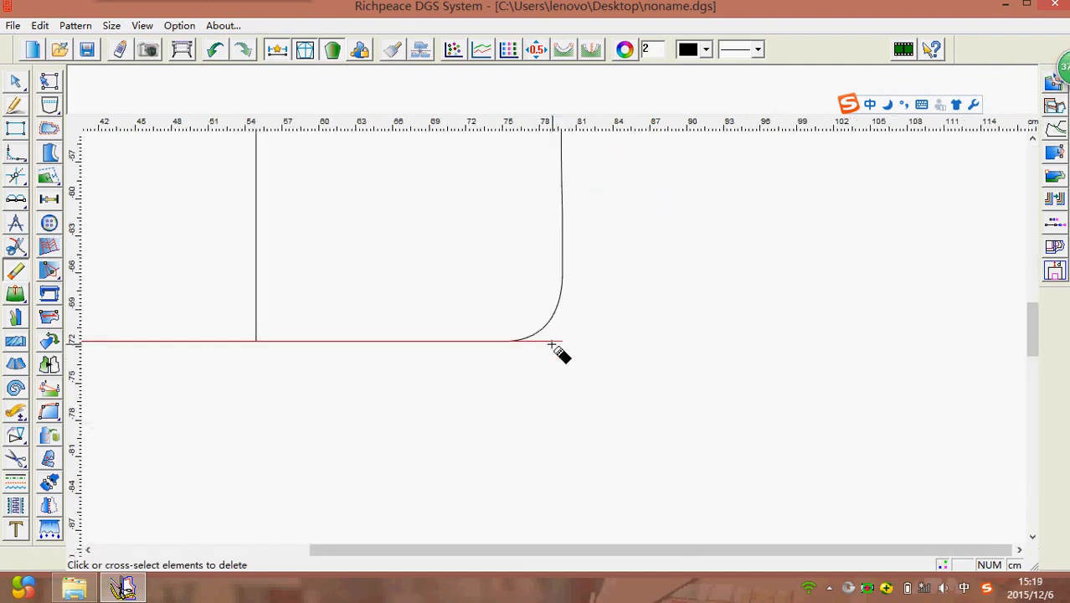
{"action": "scroll", "coordinate": [533, 353], "scroll_direction": "down", "scroll_amount": 2}
{"action": "right_click", "coordinate": [597, 321]}
{"action": "left_click", "coordinate": [638, 334]}
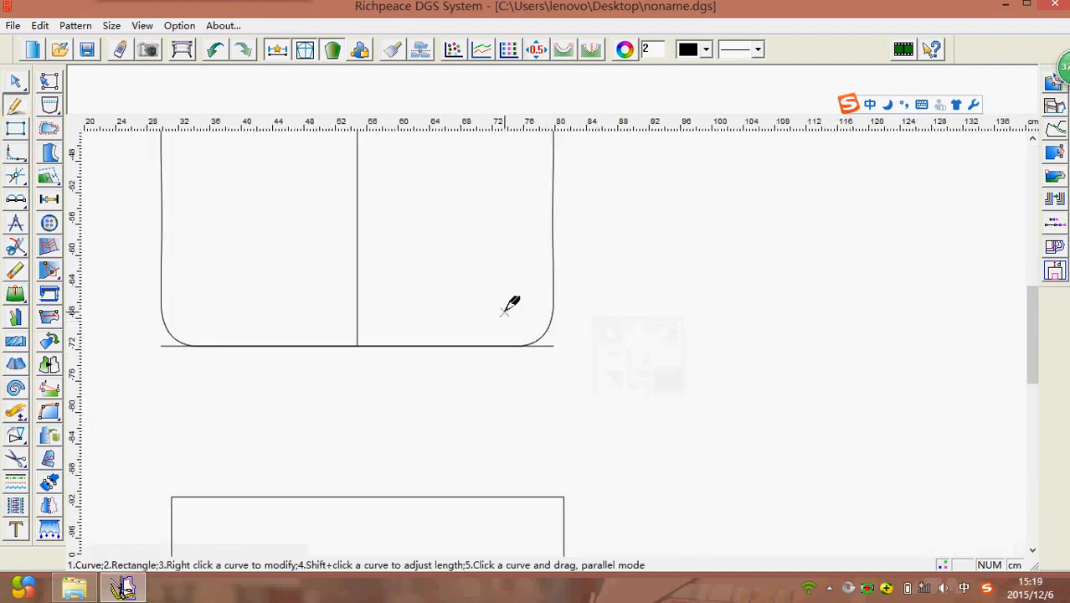
{"action": "left_click_drag", "start_coordinate": [504, 311], "coordinate": [544, 353]}
{"action": "right_click", "coordinate": [544, 338]}
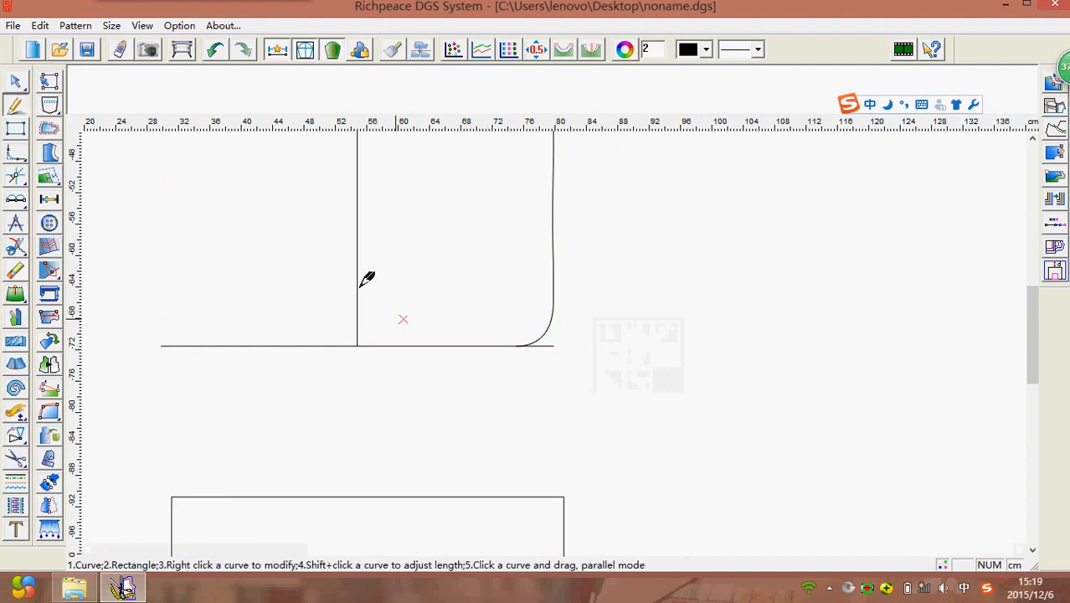
{"action": "scroll", "coordinate": [557, 337], "scroll_direction": "down", "scroll_amount": 4}
{"action": "left_click", "coordinate": [214, 50]}
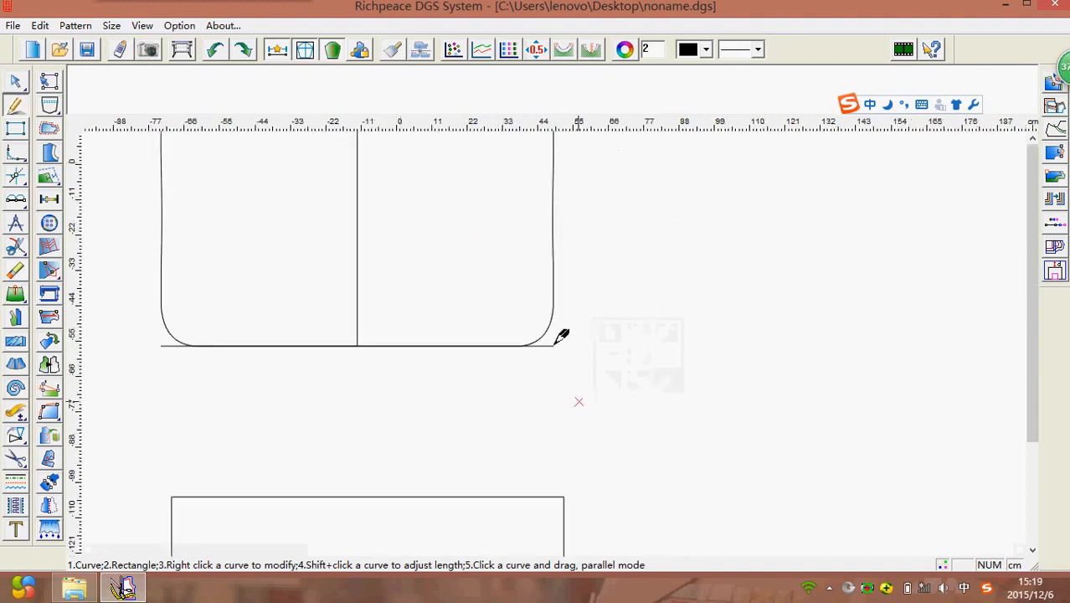
- Trim the bottom line's overhanging ends at both rounded corners
{"action": "scroll", "coordinate": [509, 282], "scroll_direction": "down", "scroll_amount": 2}
{"action": "left_click_drag", "start_coordinate": [503, 289], "coordinate": [554, 334]}
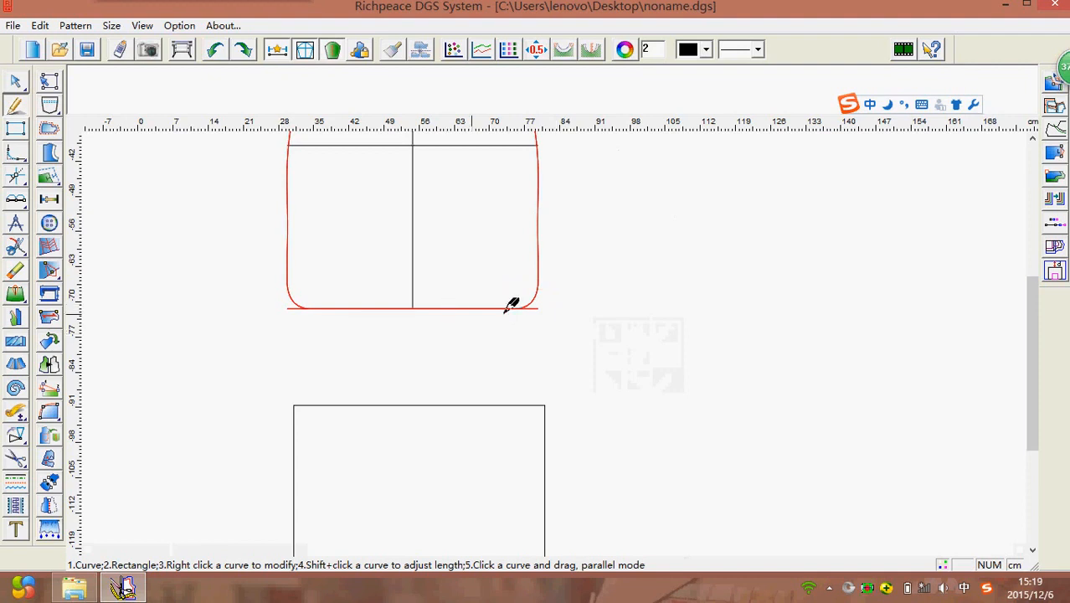
{"action": "left_click", "coordinate": [535, 296]}
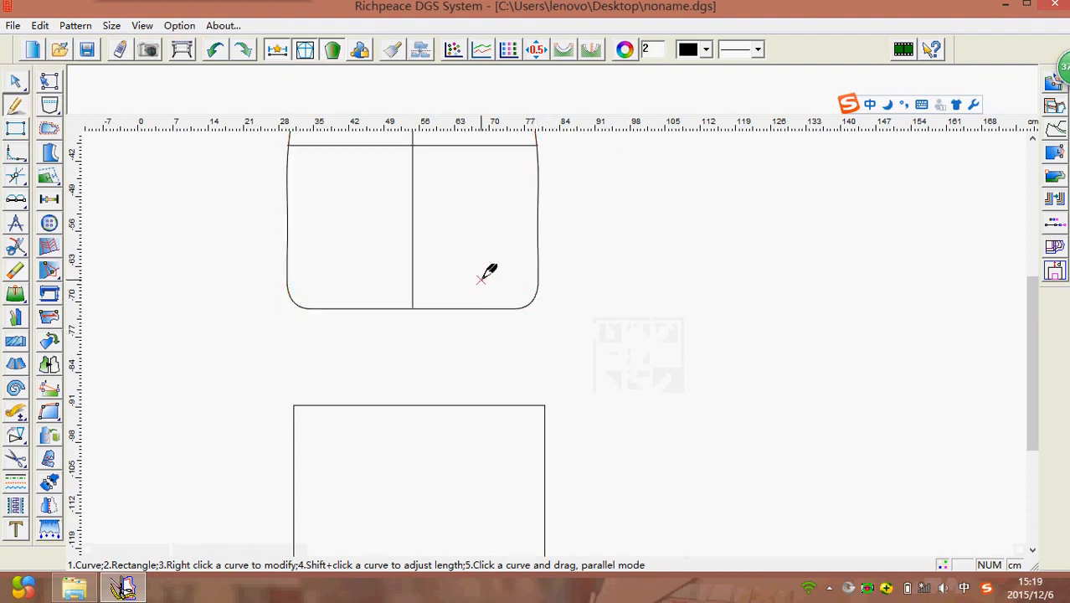
- Create one parallel copy of the left outline, offset 4 cm inward
{"action": "scroll", "coordinate": [559, 341], "scroll_direction": "down", "scroll_amount": 5}
{"action": "scroll", "coordinate": [566, 356], "scroll_direction": "up", "scroll_amount": 5}
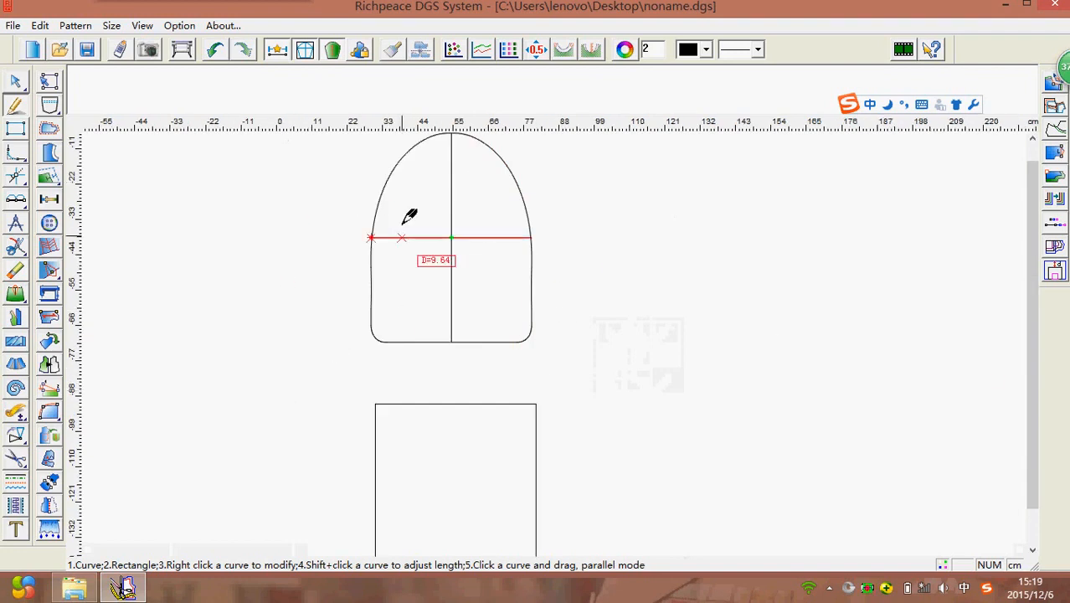
{"action": "scroll", "coordinate": [408, 215], "scroll_direction": "up", "scroll_amount": 5}
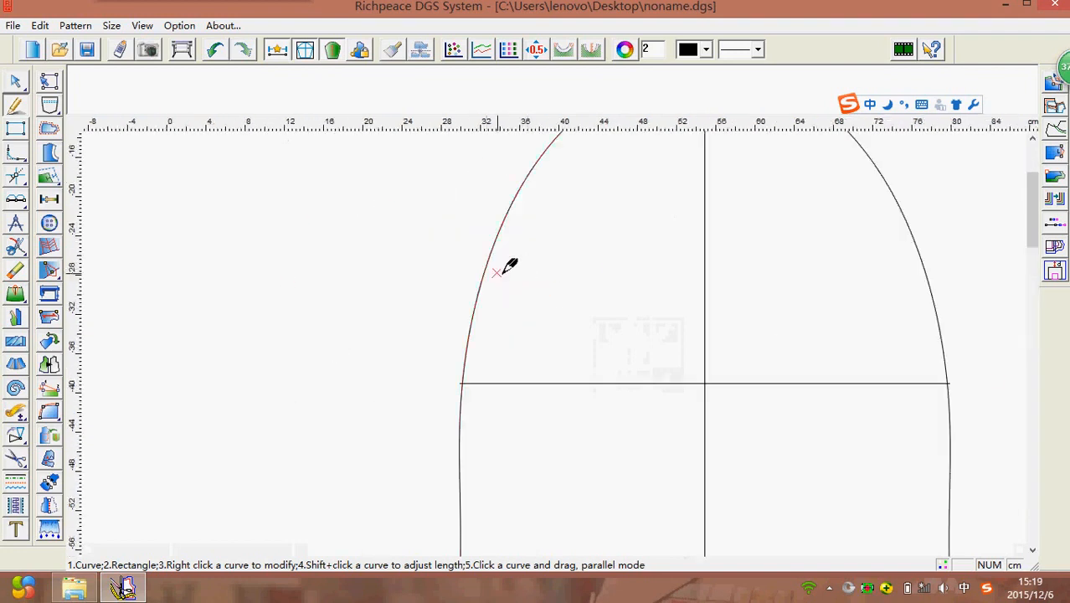
{"action": "left_click_drag", "start_coordinate": [505, 269], "coordinate": [518, 277]}
{"action": "type", "text": "4"}
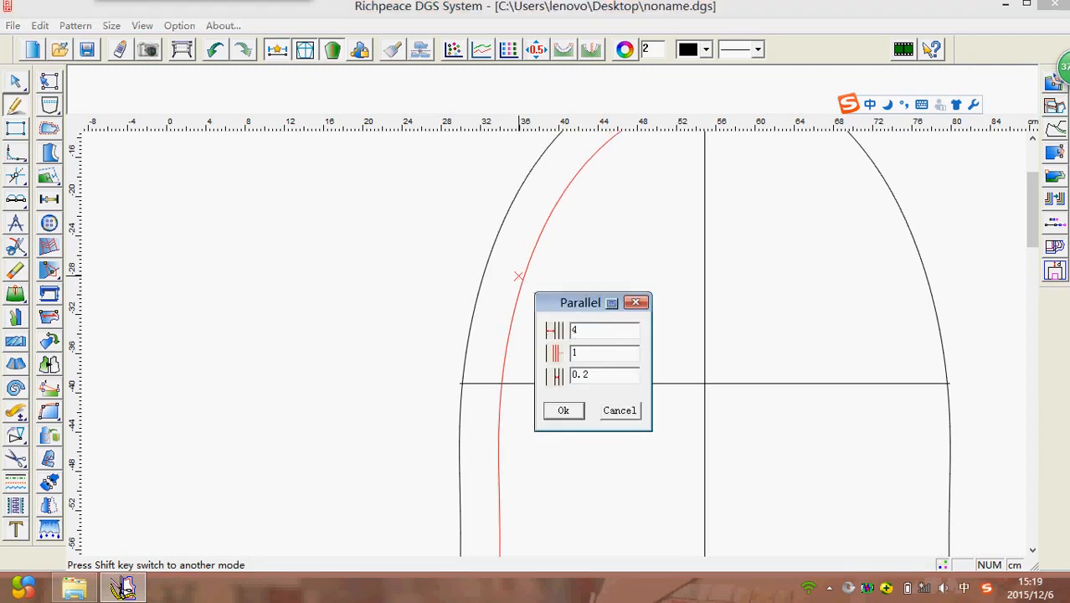
{"action": "left_click", "coordinate": [568, 412]}
- Create one parallel copy of the right outline, offset 4 cm inward, to complete the inner contour
{"action": "key", "text": "minus"}
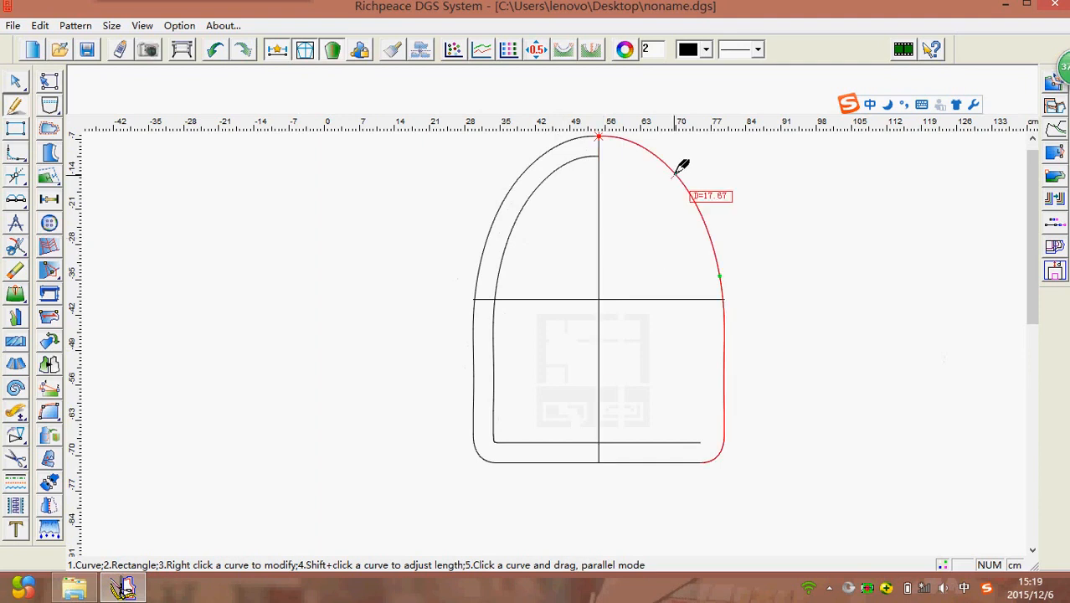
{"action": "left_click_drag", "start_coordinate": [683, 166], "coordinate": [646, 179]}
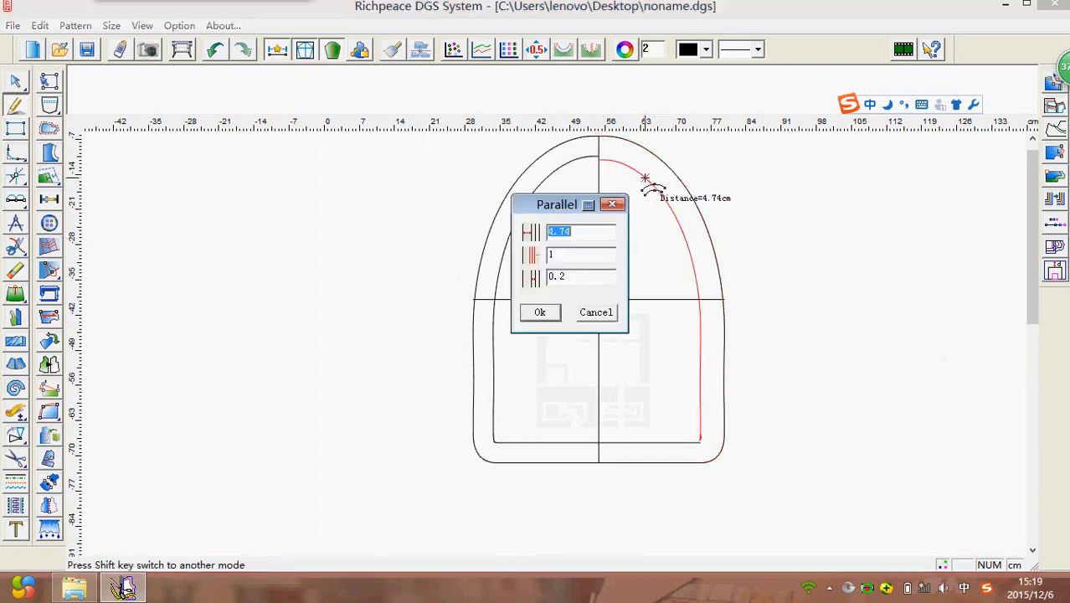
{"action": "type", "text": "4"}
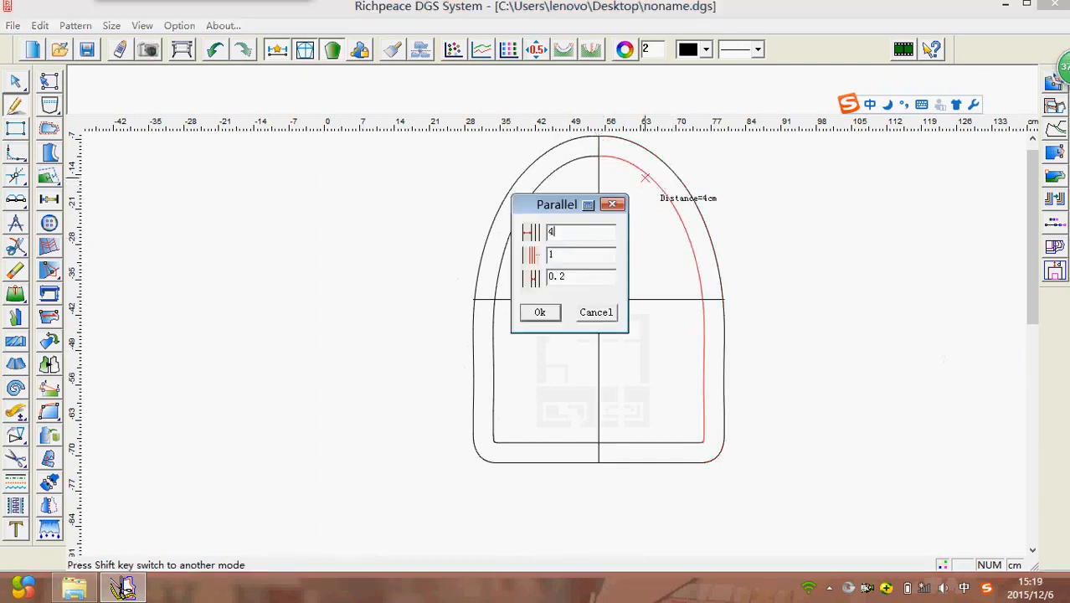
{"action": "left_click", "coordinate": [540, 313]}
{"action": "scroll", "coordinate": [569, 370], "scroll_direction": "down", "scroll_amount": 2}
{"action": "scroll", "coordinate": [556, 297], "scroll_direction": "up", "scroll_amount": 2}
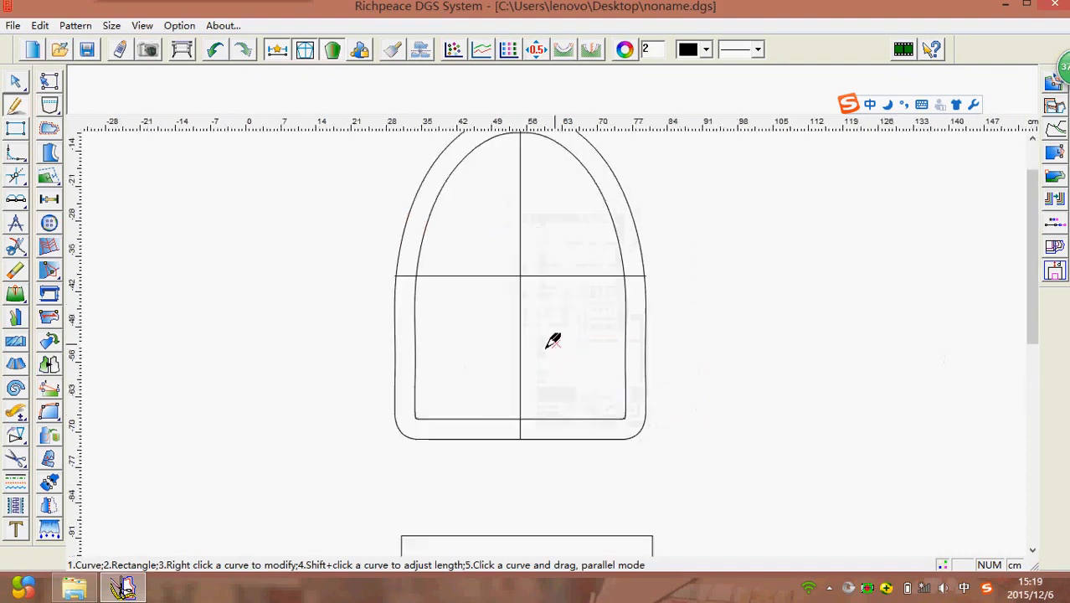
- Load the three-diamond decoration T043 from the part library into the upper outline
{"action": "left_click", "coordinate": [15, 508]}
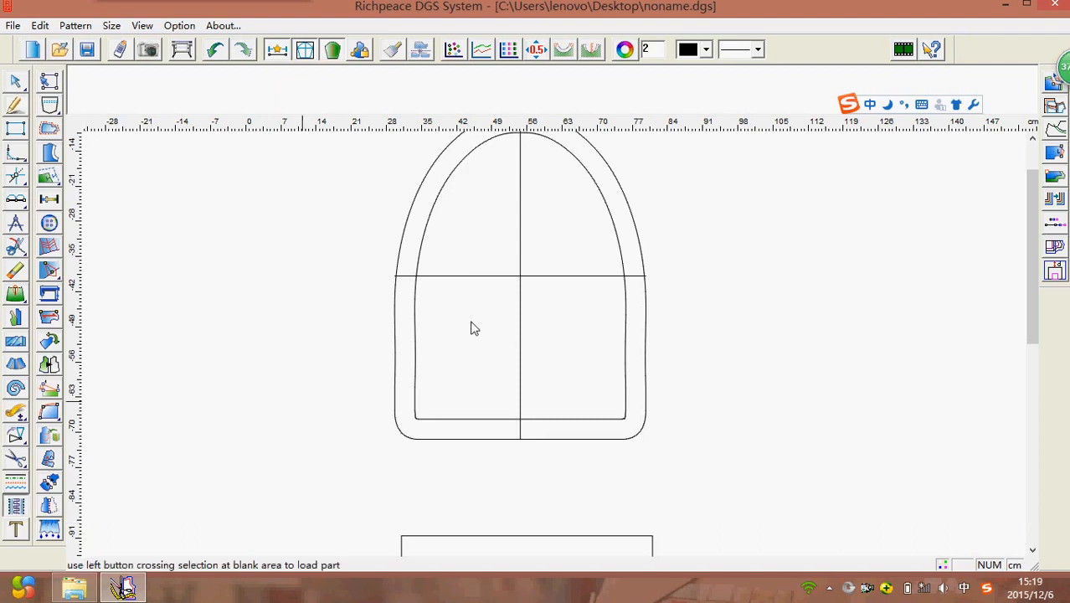
{"action": "left_click", "coordinate": [477, 246]}
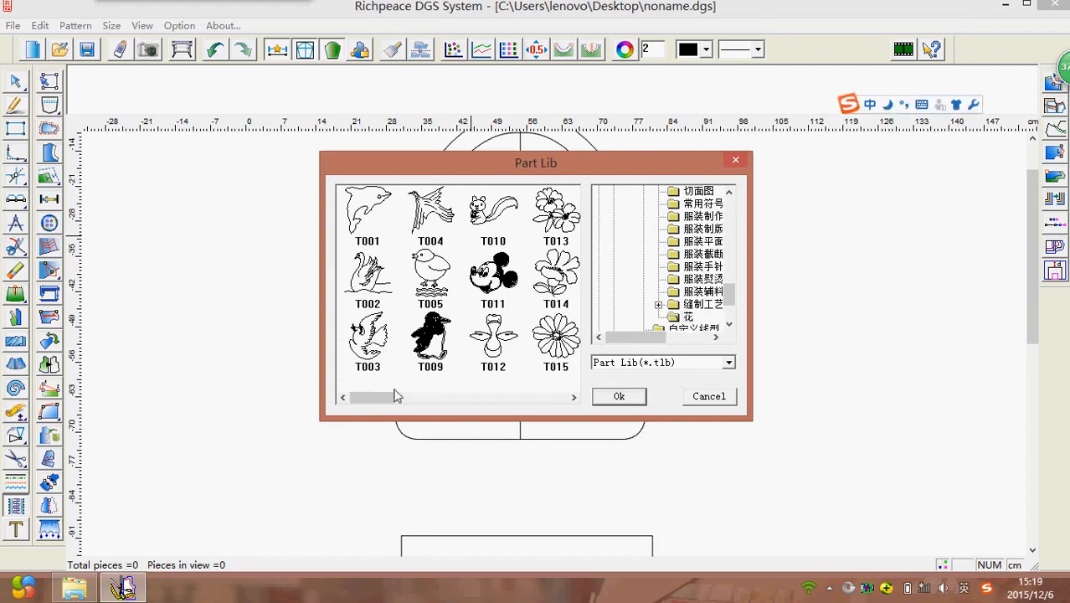
{"action": "left_click_drag", "start_coordinate": [373, 393], "coordinate": [562, 389]}
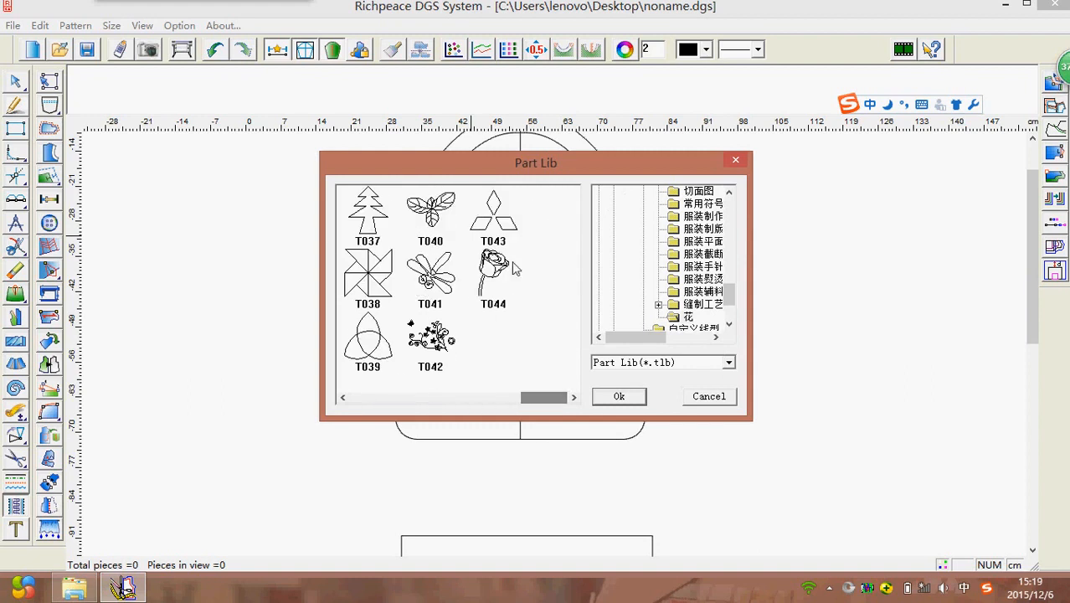
{"action": "left_click", "coordinate": [496, 220]}
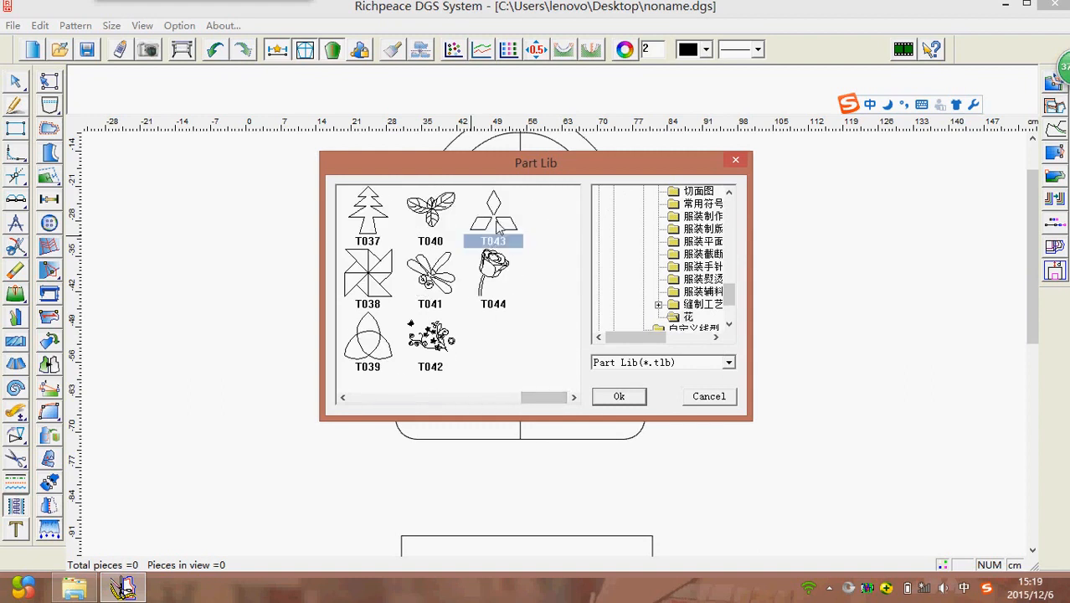
{"action": "left_click", "coordinate": [618, 395]}
{"action": "scroll", "coordinate": [509, 246], "scroll_direction": "up", "scroll_amount": 3}
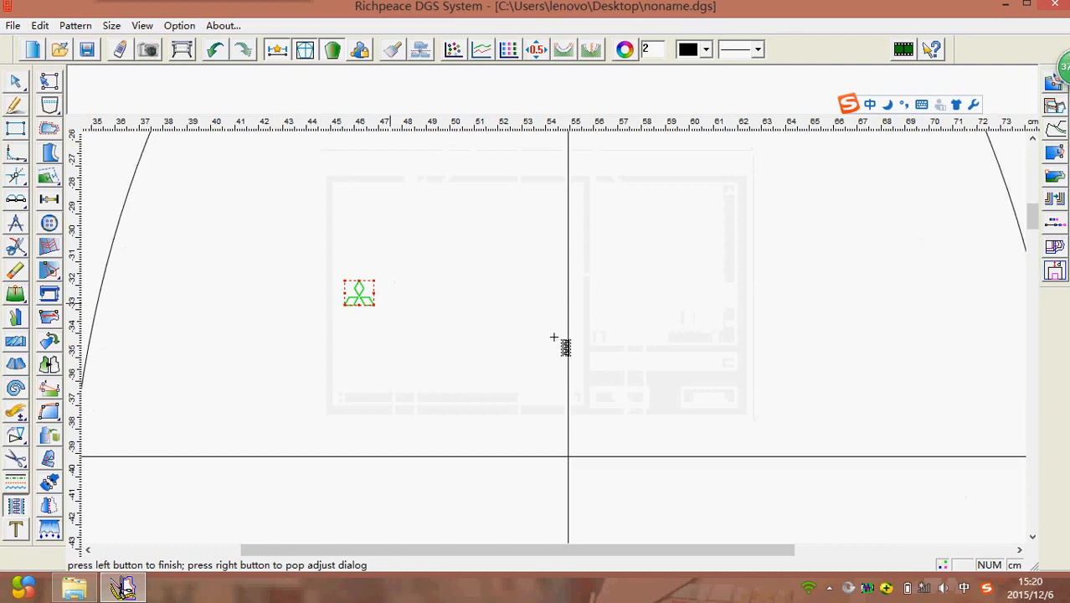
- Enlarge the decoration to about 15 cm wide and 20 cm high, and place it in the upper-left quarter of the inner contour
{"action": "scroll", "coordinate": [553, 337], "scroll_direction": "up", "scroll_amount": 3}
{"action": "left_click_drag", "start_coordinate": [502, 303], "coordinate": [872, 305]}
{"action": "left_click_drag", "start_coordinate": [643, 342], "coordinate": [554, 434]}
{"action": "scroll", "coordinate": [586, 352], "scroll_direction": "down", "scroll_amount": 3}
{"action": "scroll", "coordinate": [557, 335], "scroll_direction": "down", "scroll_amount": 4}
{"action": "left_click_drag", "start_coordinate": [554, 447], "coordinate": [556, 314]}
{"action": "key", "text": "minus"}
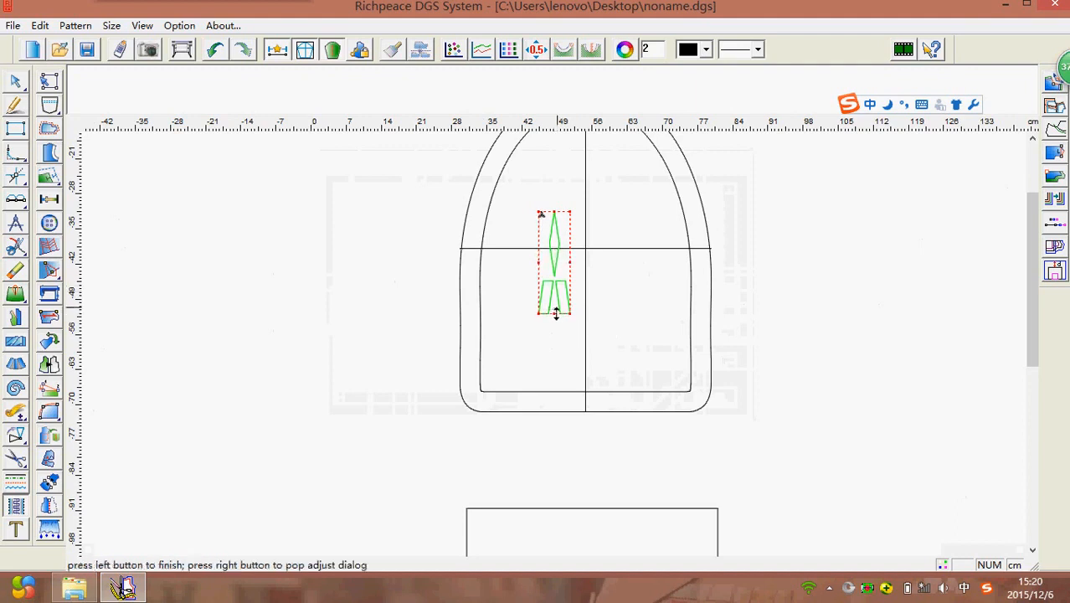
{"action": "left_click_drag", "start_coordinate": [571, 262], "coordinate": [543, 336]}
{"action": "key", "text": "KP_Add"}
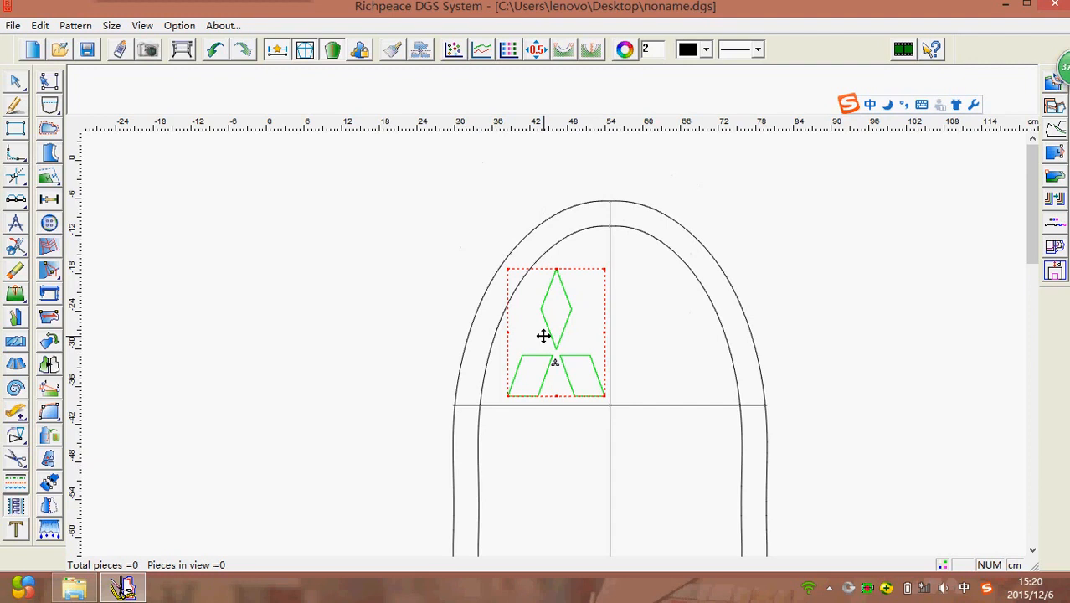
{"action": "left_click", "coordinate": [664, 360]}
- Mirror a copy of the entire three-diamond decoration across the vertical centre line into the upper-right quarter
{"action": "scroll", "coordinate": [655, 375], "scroll_direction": "down", "scroll_amount": 3}
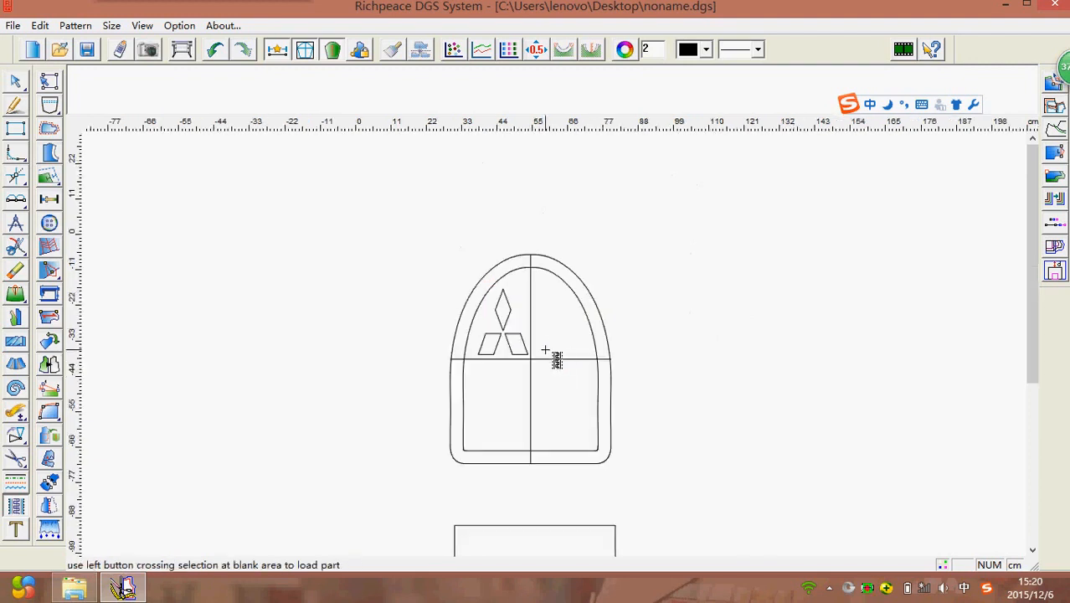
{"action": "scroll", "coordinate": [545, 350], "scroll_direction": "up", "scroll_amount": 5}
{"action": "scroll", "coordinate": [516, 268], "scroll_direction": "down", "scroll_amount": 2}
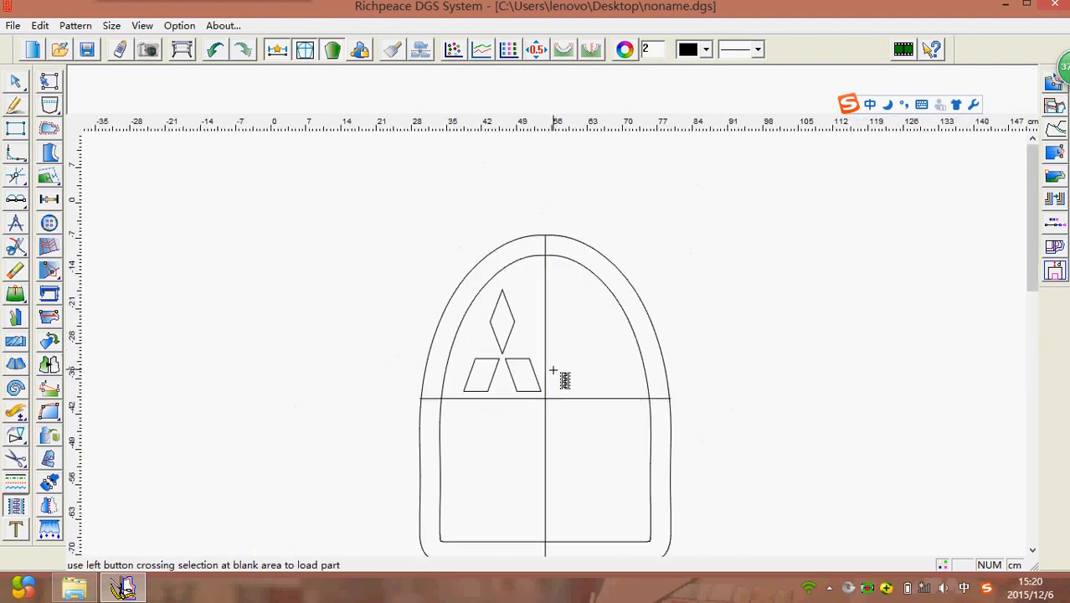
{"action": "left_click", "coordinate": [17, 436]}
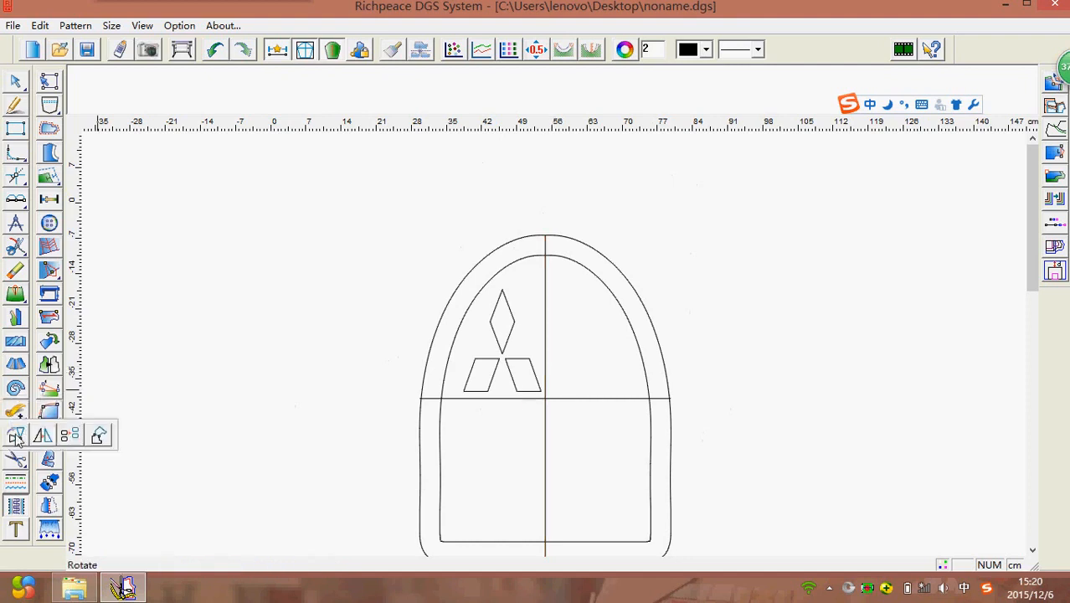
{"action": "left_click", "coordinate": [42, 435]}
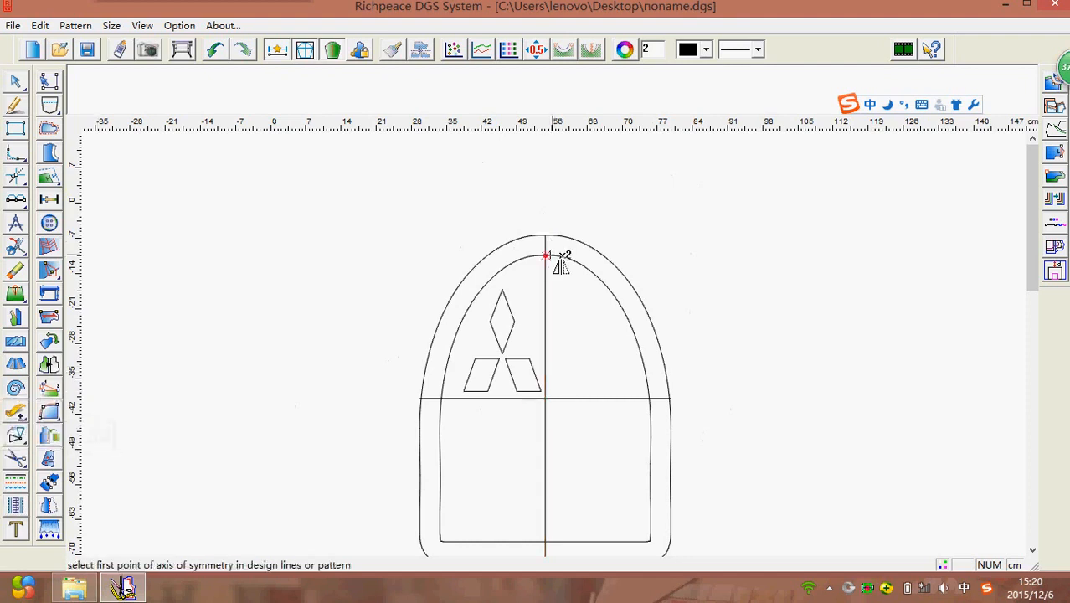
{"action": "left_click", "coordinate": [545, 255]}
{"action": "left_click", "coordinate": [545, 398]}
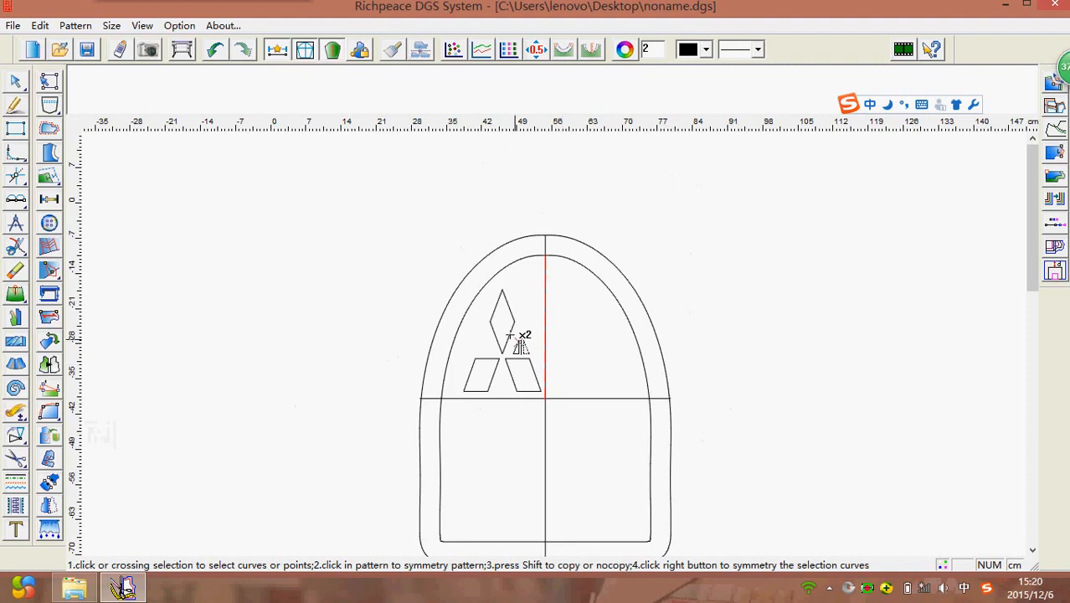
{"action": "left_click_drag", "start_coordinate": [484, 300], "coordinate": [535, 386]}
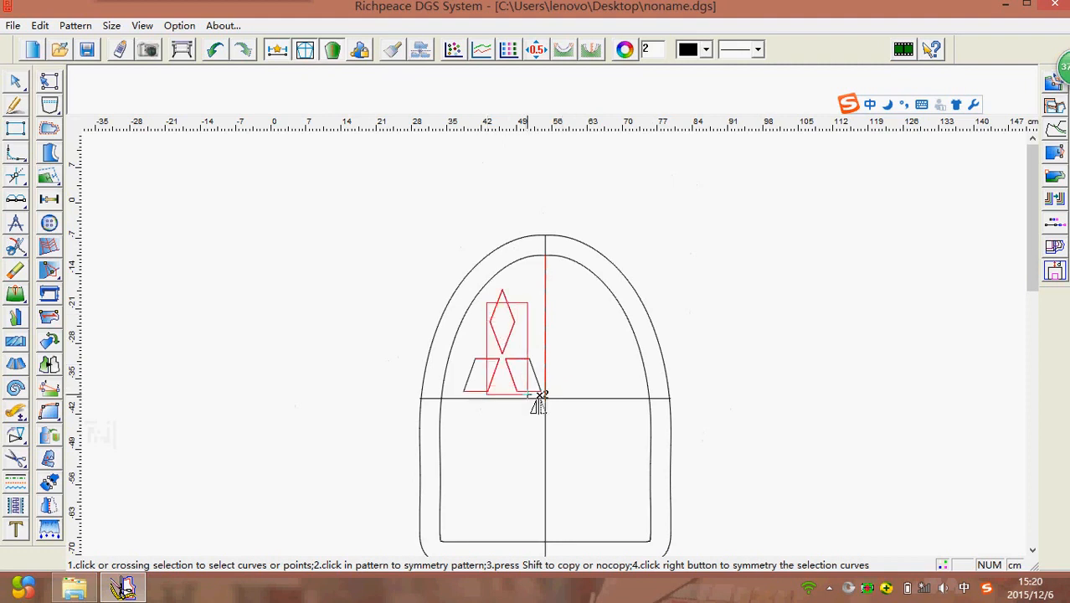
{"action": "right_click", "coordinate": [535, 384]}
{"action": "left_click", "coordinate": [535, 376]}
{"action": "left_click", "coordinate": [470, 375]}
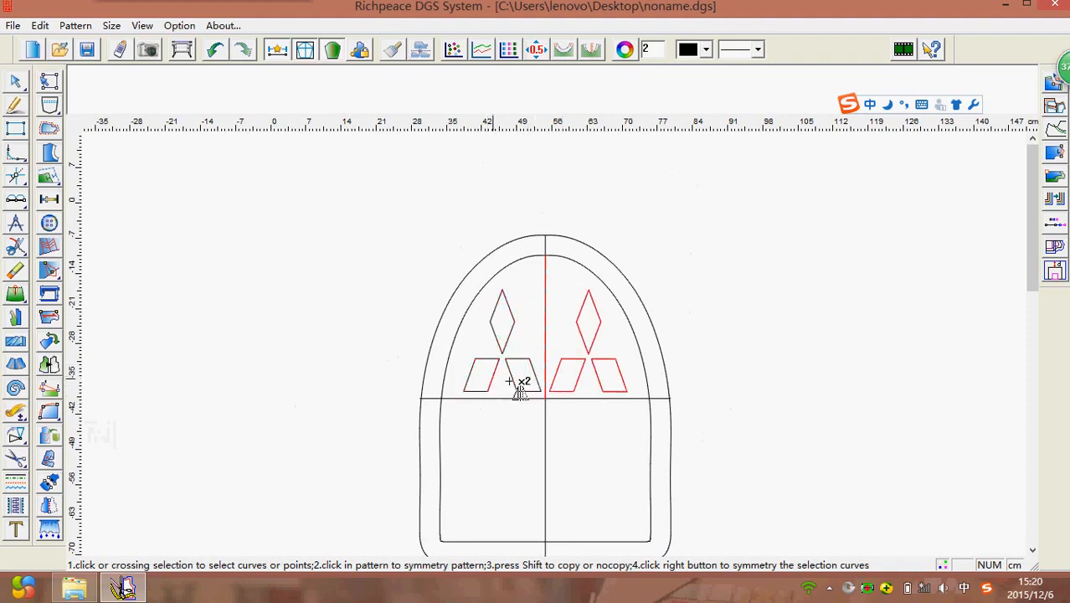
{"action": "scroll", "coordinate": [581, 409], "scroll_direction": "down", "scroll_amount": 2}
{"action": "scroll", "coordinate": [554, 347], "scroll_direction": "up", "scroll_amount": 2}
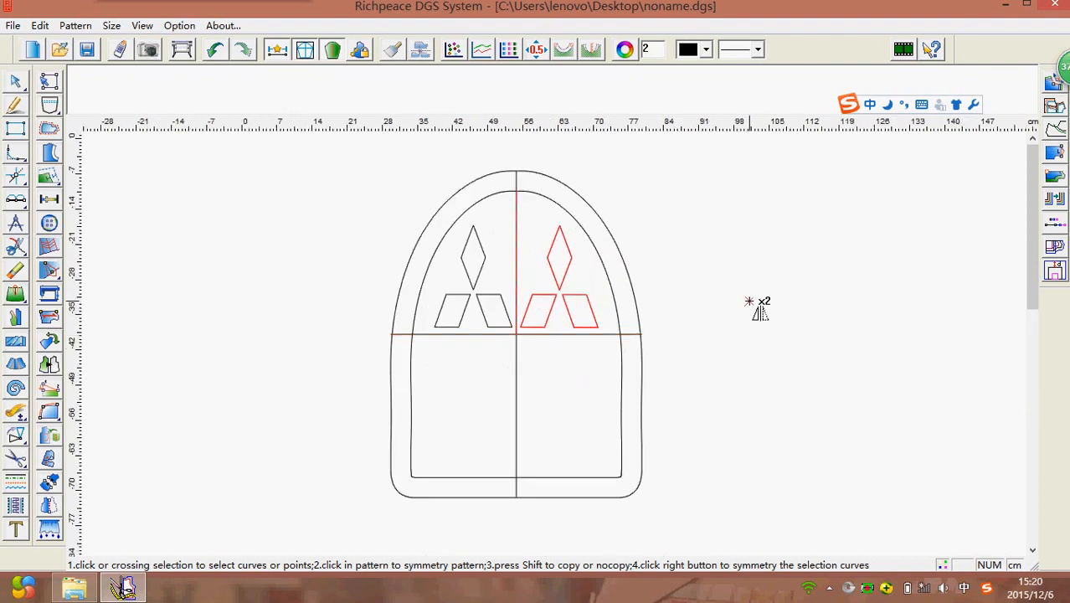
{"action": "right_click", "coordinate": [748, 303]}
- Mirror a copy of the upper-left decoration across the horizontal line into the lower-left quarter
{"action": "left_click", "coordinate": [420, 335]}
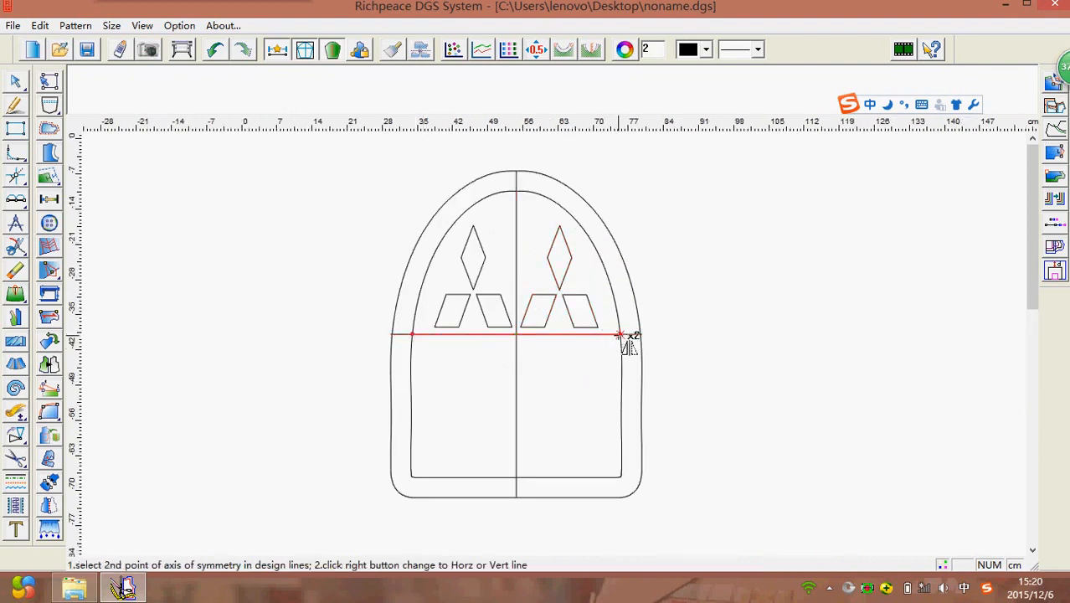
{"action": "left_click", "coordinate": [625, 335]}
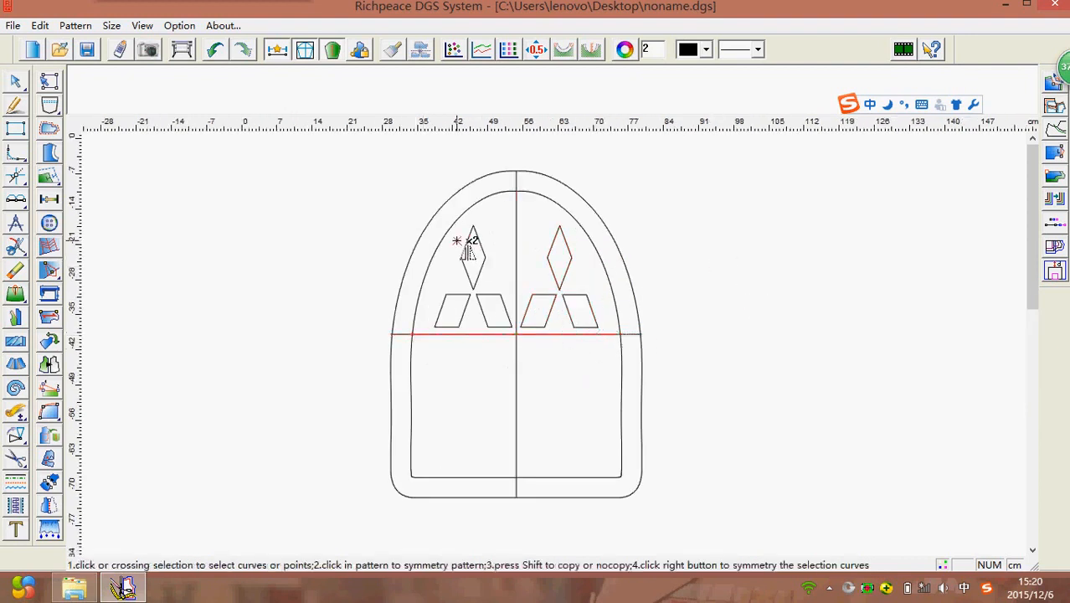
{"action": "left_click_drag", "start_coordinate": [456, 241], "coordinate": [490, 270]}
{"action": "right_click", "coordinate": [489, 270]}
{"action": "left_click_drag", "start_coordinate": [439, 293], "coordinate": [496, 316]}
{"action": "right_click", "coordinate": [472, 324]}
{"action": "left_click", "coordinate": [465, 294]}
{"action": "right_click", "coordinate": [465, 297]}
{"action": "right_click", "coordinate": [511, 330]}
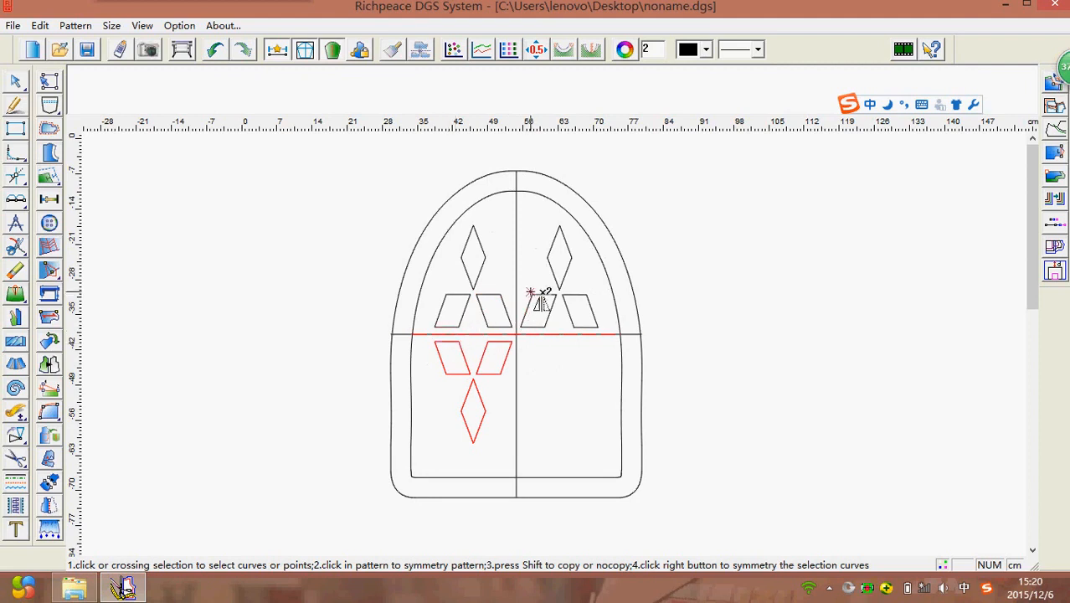
- Mirror a copy of the upper-right decoration across the same horizontal line into the lower-right quarter
{"action": "left_click_drag", "start_coordinate": [545, 251], "coordinate": [562, 329]}
{"action": "right_click", "coordinate": [571, 277]}
{"action": "right_click", "coordinate": [563, 329]}
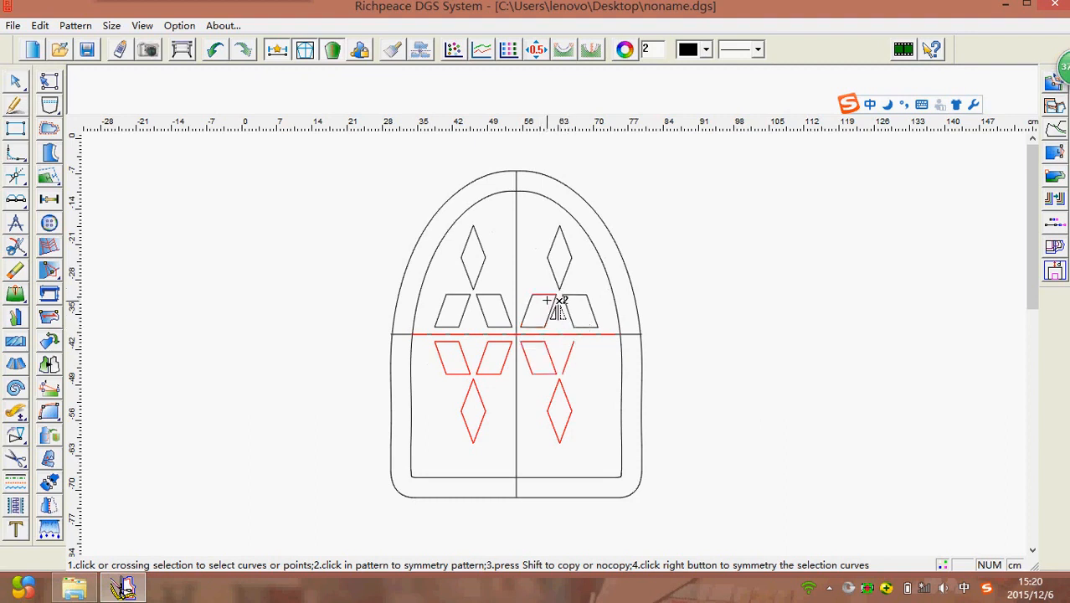
{"action": "left_click", "coordinate": [575, 295]}
{"action": "left_click", "coordinate": [586, 325]}
{"action": "left_click", "coordinate": [594, 316]}
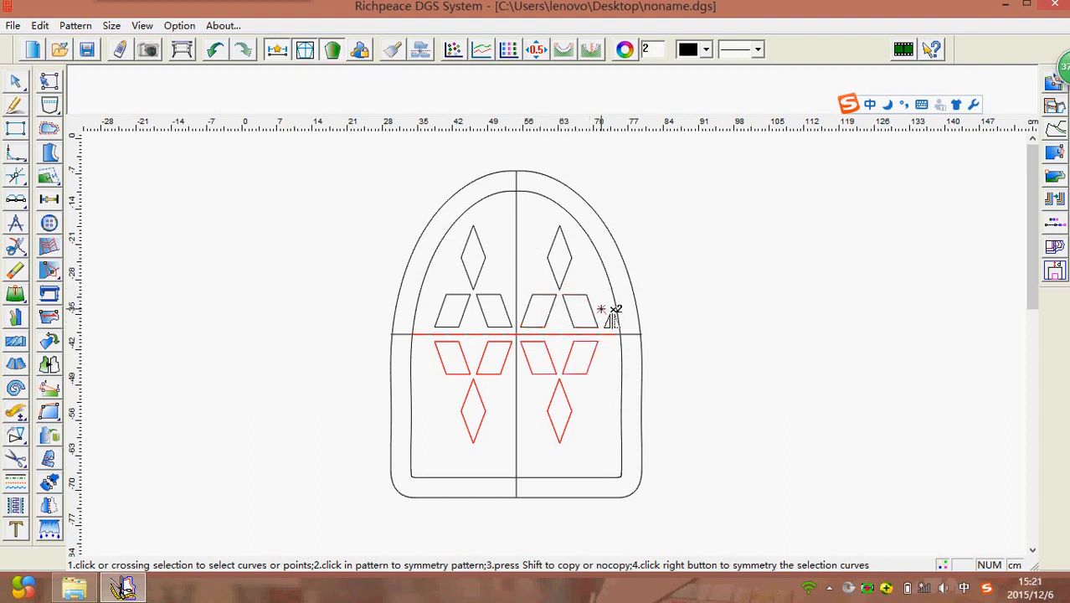
{"action": "right_click", "coordinate": [733, 246]}
- Round the upper-left corner of the lower rectangle with an arc corner of 10 cm along both lines
{"action": "key", "text": "minus"}
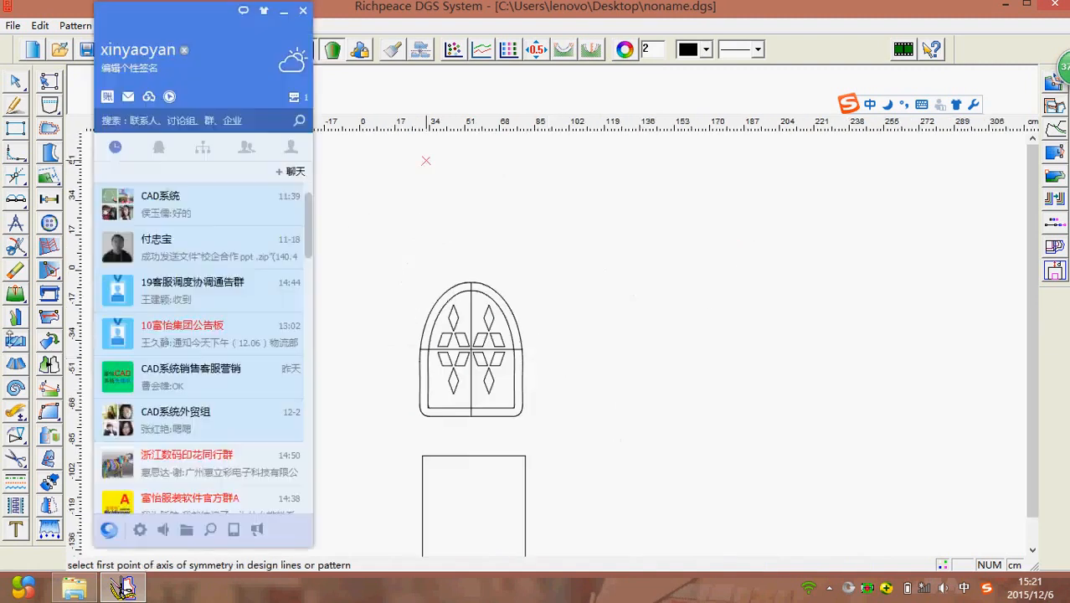
{"action": "key", "text": "minus"}
{"action": "key", "text": "minus"}
{"action": "key", "text": "plus"}
{"action": "key", "text": "plus"}
{"action": "key", "text": "plus"}
{"action": "key", "text": "plus"}
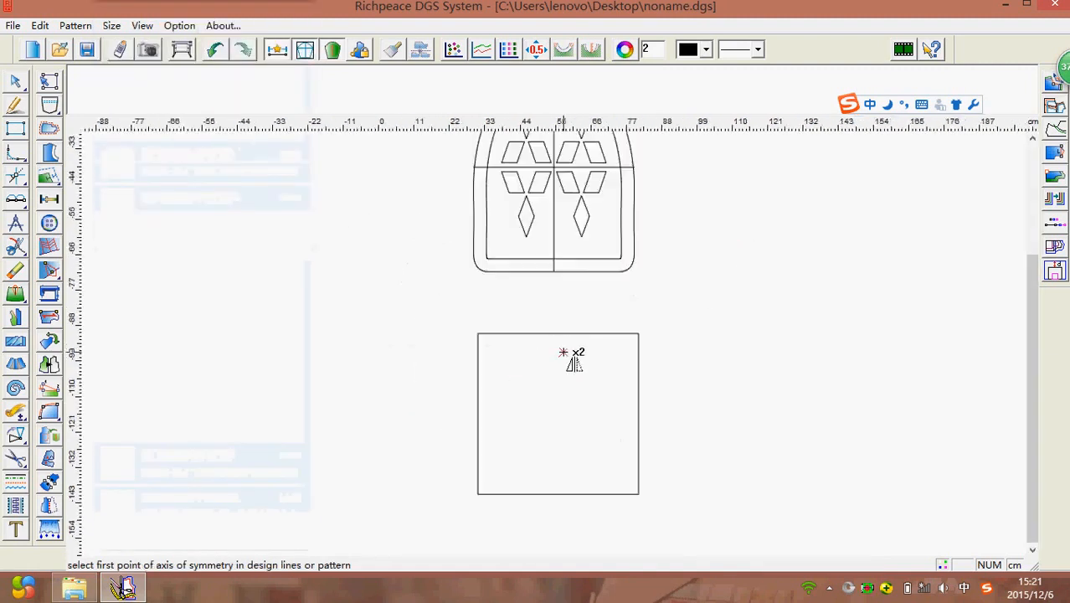
{"action": "scroll", "coordinate": [564, 352], "scroll_direction": "up", "scroll_amount": 1}
{"action": "scroll", "coordinate": [553, 327], "scroll_direction": "down", "scroll_amount": 5}
{"action": "scroll", "coordinate": [544, 401], "scroll_direction": "up", "scroll_amount": 5}
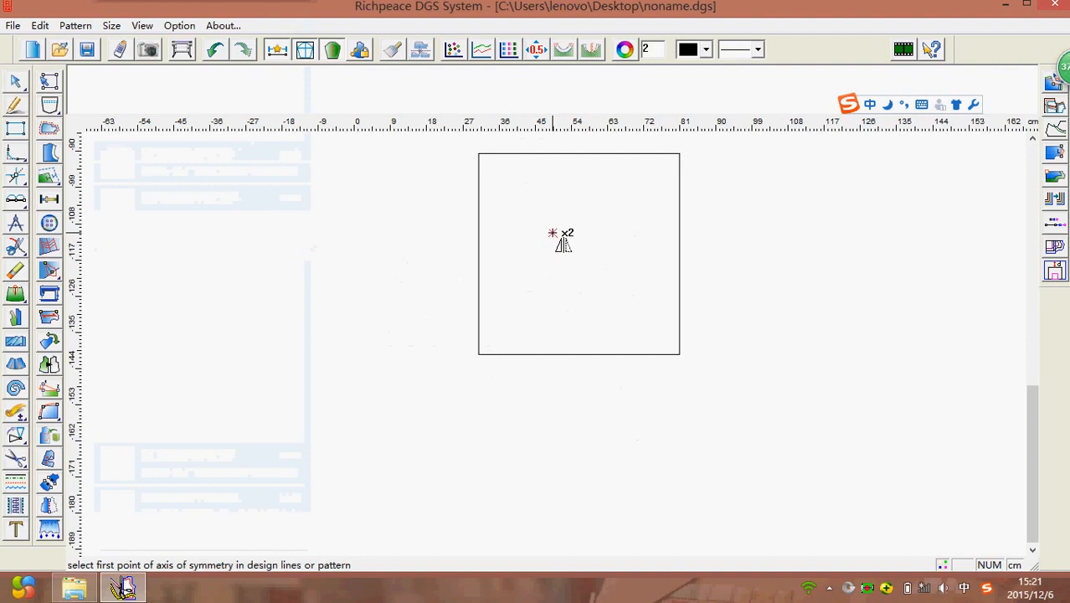
{"action": "scroll", "coordinate": [564, 352], "scroll_direction": "down", "scroll_amount": 2}
{"action": "scroll", "coordinate": [564, 356], "scroll_direction": "up", "scroll_amount": 2}
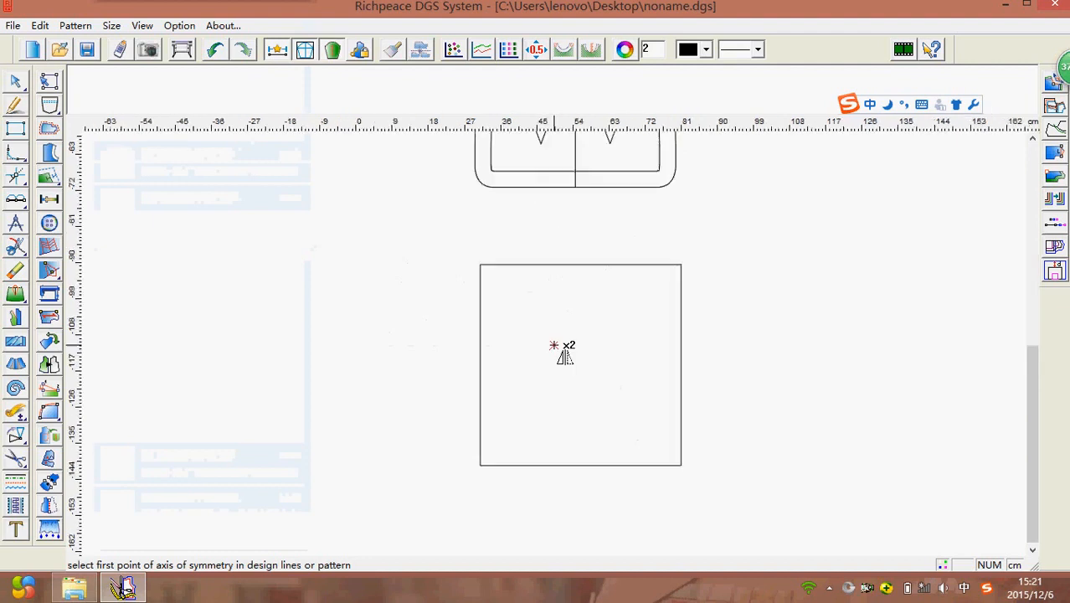
{"action": "right_click", "coordinate": [363, 322]}
{"action": "left_click", "coordinate": [16, 154]}
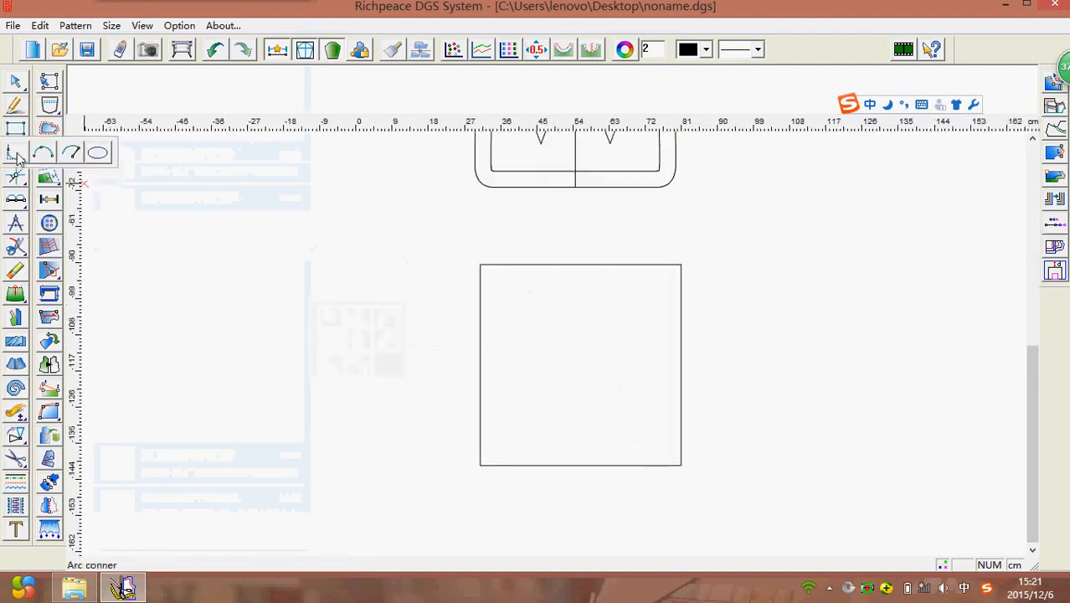
{"action": "left_click", "coordinate": [17, 155]}
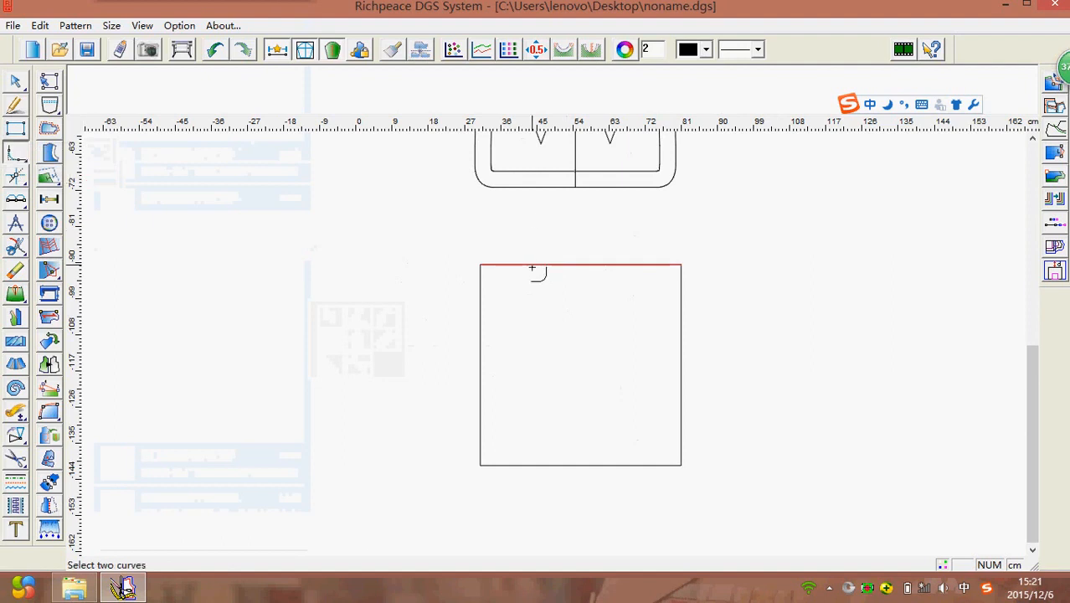
{"action": "left_click", "coordinate": [506, 307]}
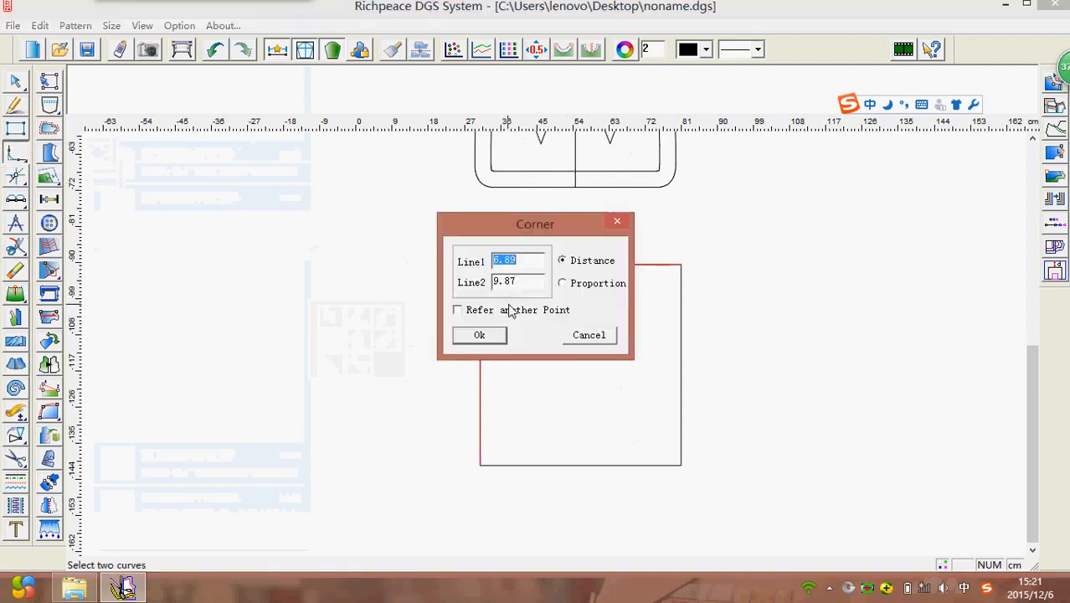
{"action": "type", "text": "10"}
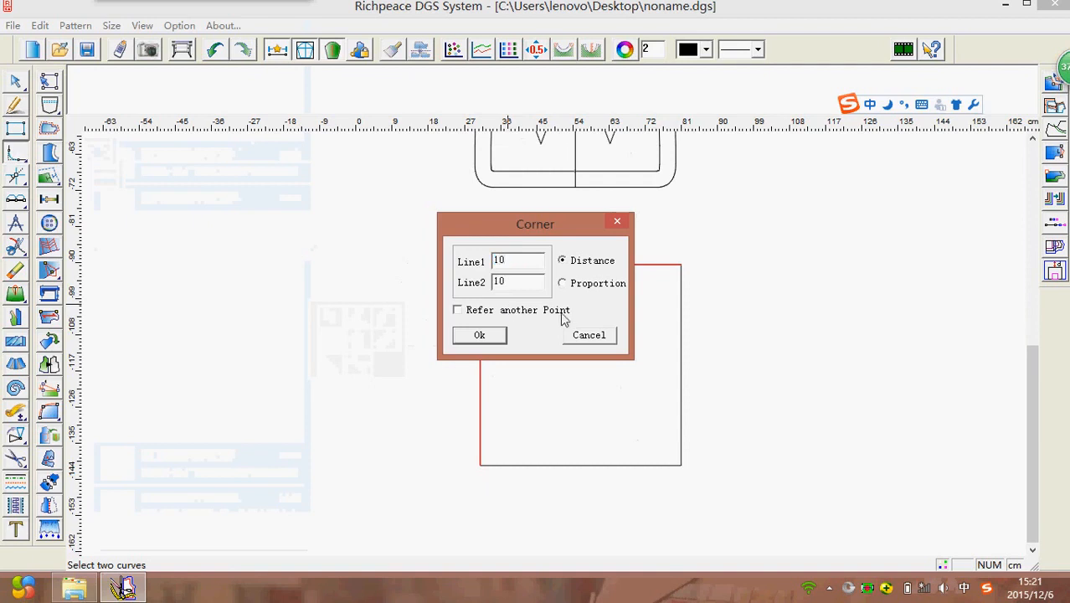
{"action": "left_click", "coordinate": [479, 335]}
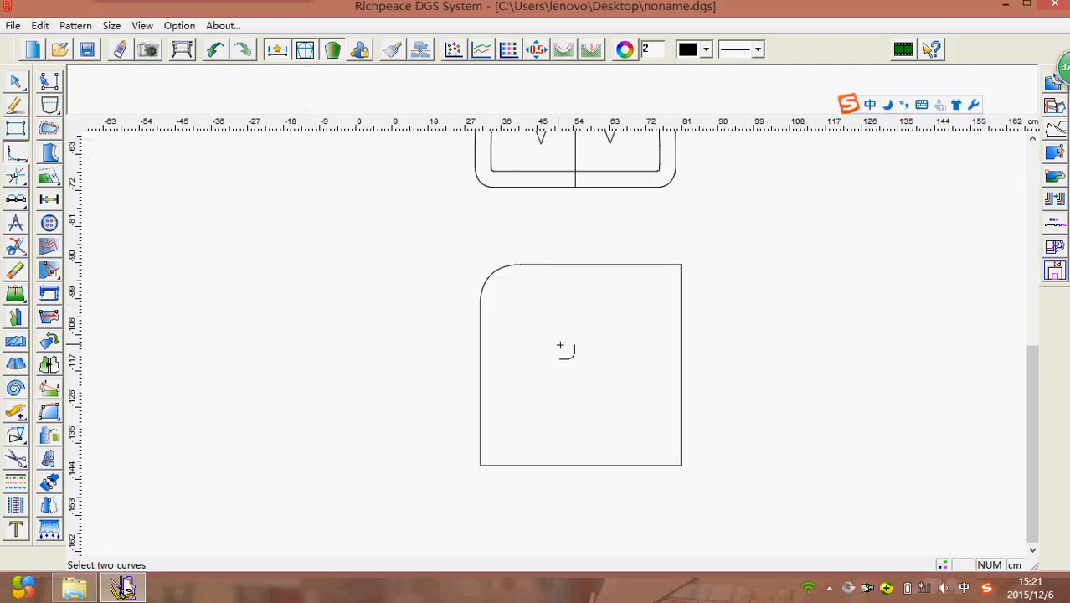
- Round the lower-left corner of the lower rectangle with a 10 cm distance on both lines
{"action": "left_click", "coordinate": [484, 442]}
{"action": "left_click", "coordinate": [515, 465]}
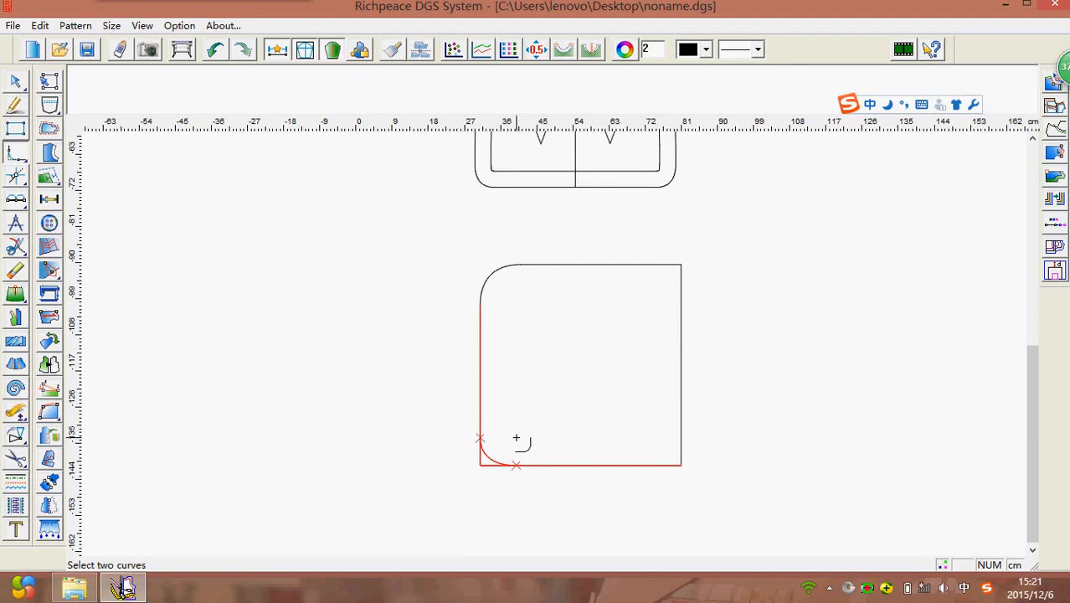
{"action": "left_click", "coordinate": [516, 438]}
{"action": "type", "text": "19"}
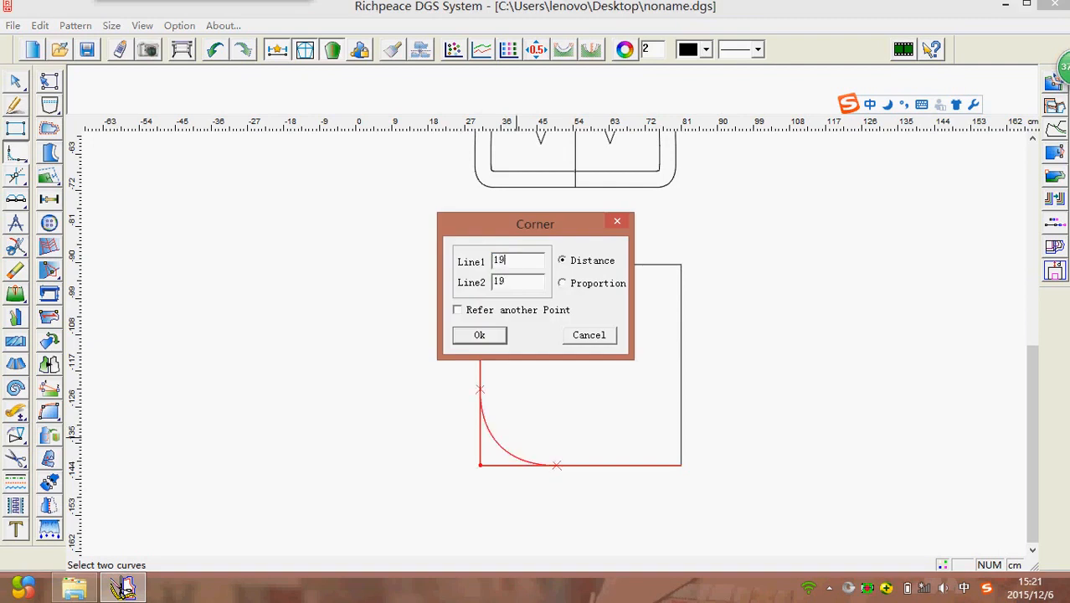
{"action": "key", "text": "BackSpace"}
{"action": "type", "text": "0"}
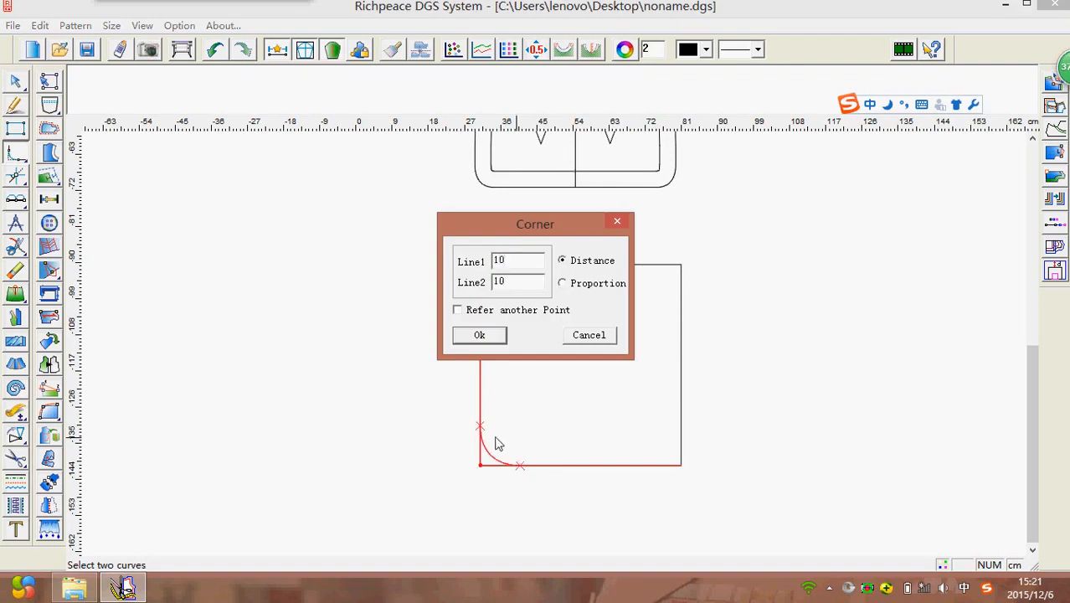
{"action": "left_click", "coordinate": [477, 337]}
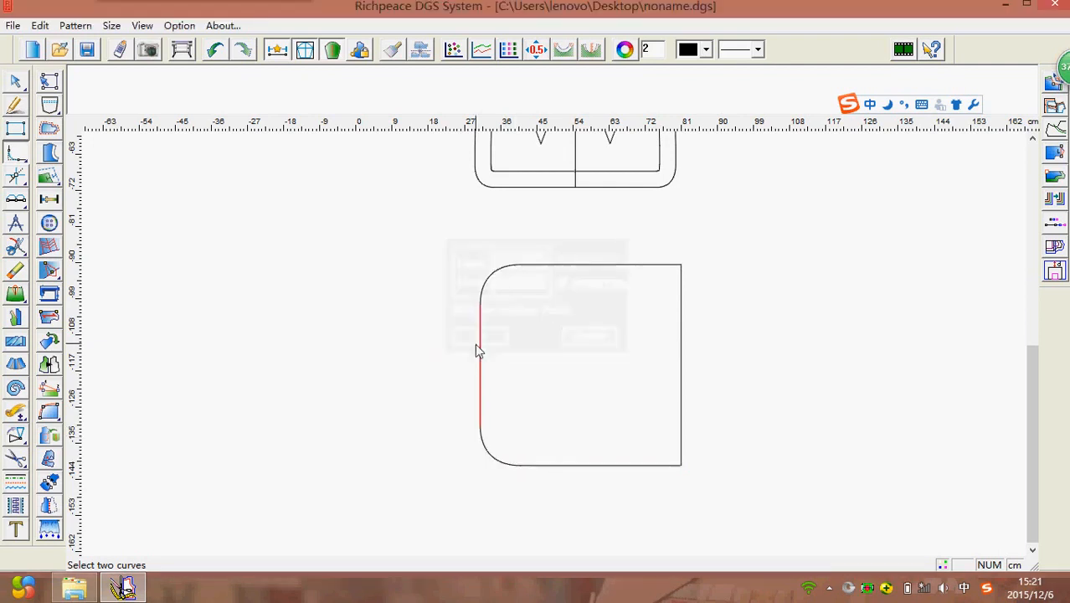
- Round the upper-right corner of the lower rectangle with a 10 cm distance on both lines
{"action": "left_click", "coordinate": [684, 298]}
{"action": "left_click", "coordinate": [643, 302]}
{"action": "type", "text": "10"}
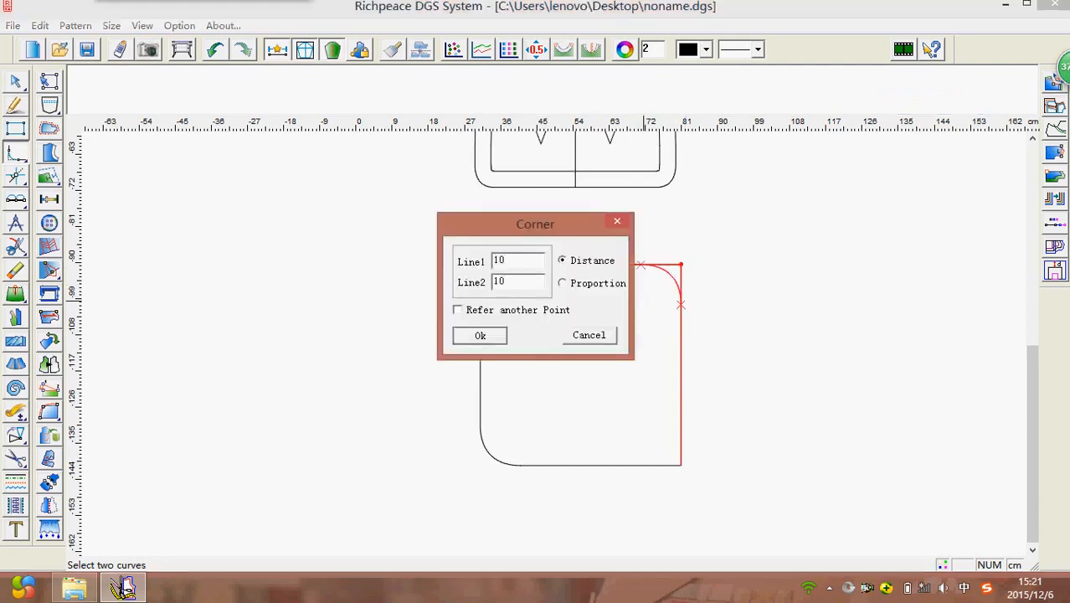
{"action": "key", "text": "Return"}
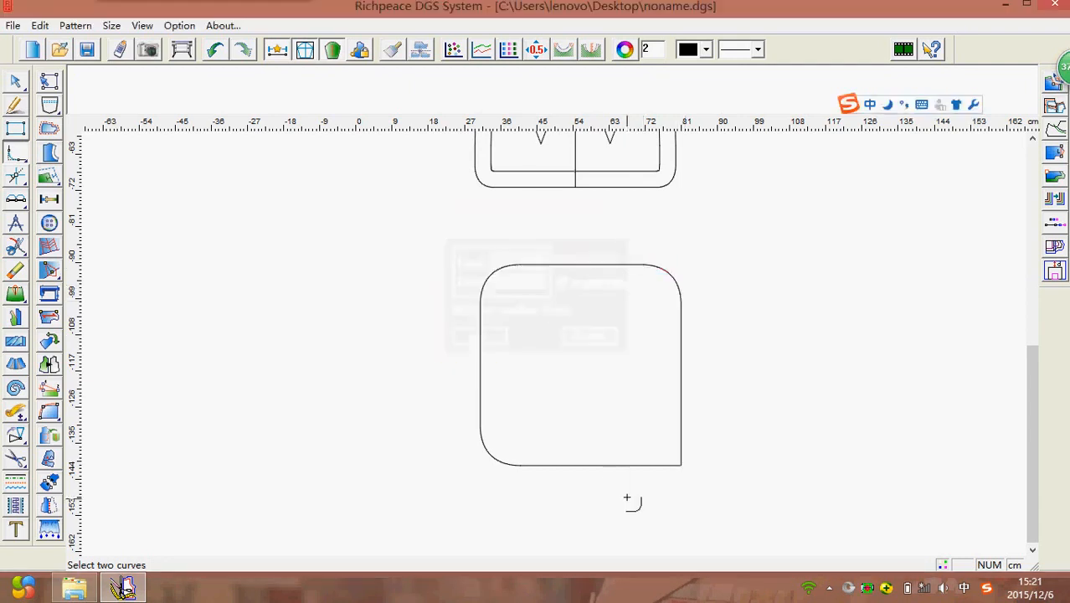
- Round the lower-right corner of the lower rectangle with a 10 cm distance on both lines
{"action": "left_click", "coordinate": [679, 428]}
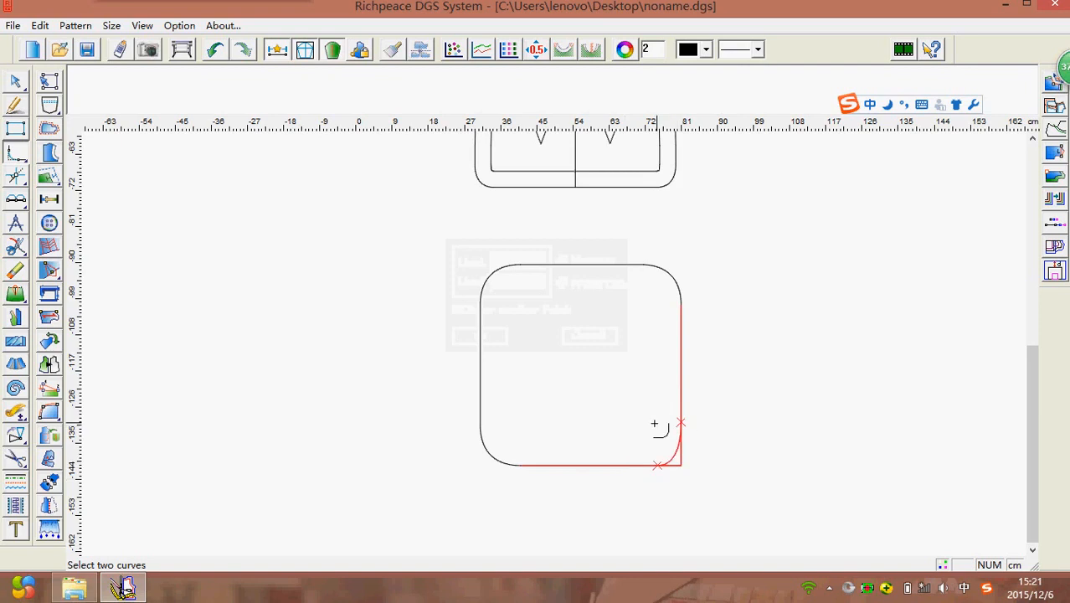
{"action": "left_click", "coordinate": [651, 427]}
{"action": "type", "text": "10"}
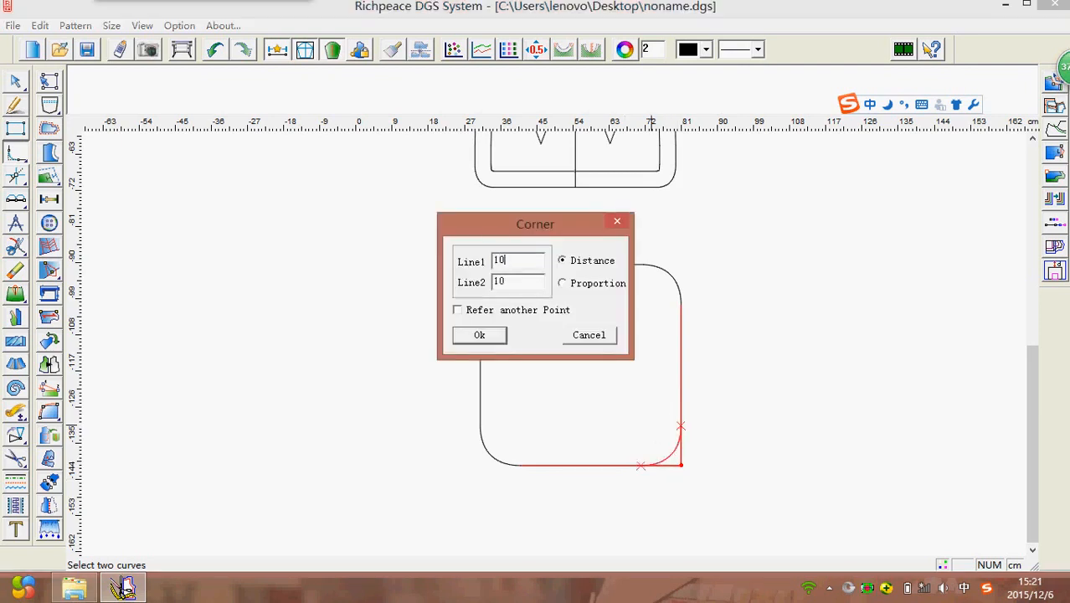
{"action": "key", "text": "Return"}
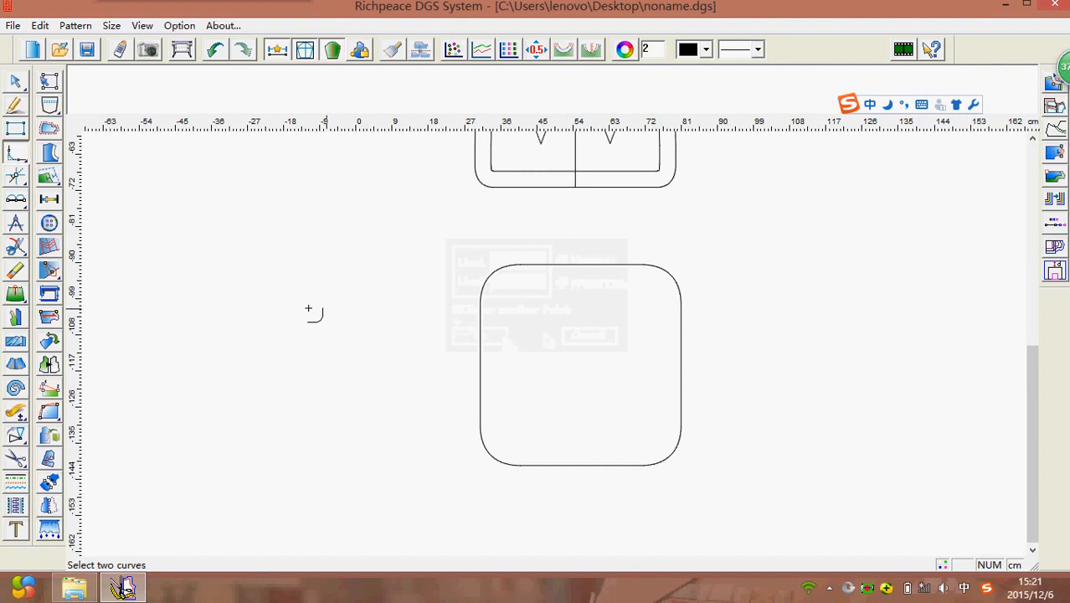
{"action": "right_click", "coordinate": [308, 310]}
{"action": "left_click", "coordinate": [349, 319]}
- Attach the straight sides and corner arcs of the lower outline into one continuous curve
{"action": "scroll", "coordinate": [564, 334], "scroll_direction": "up", "scroll_amount": 2}
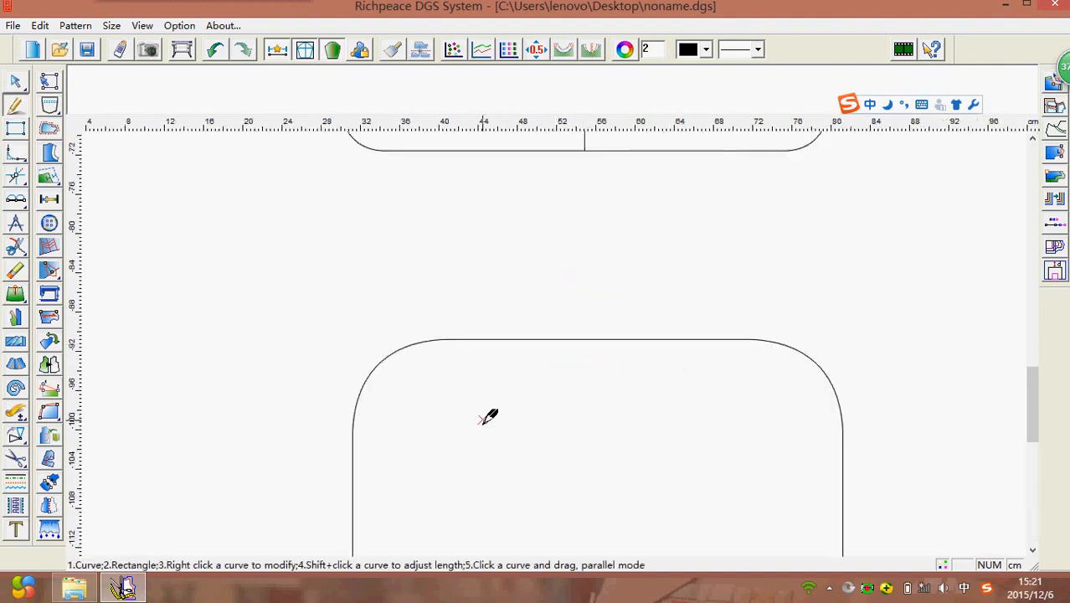
{"action": "scroll", "coordinate": [484, 410], "scroll_direction": "down", "scroll_amount": 2}
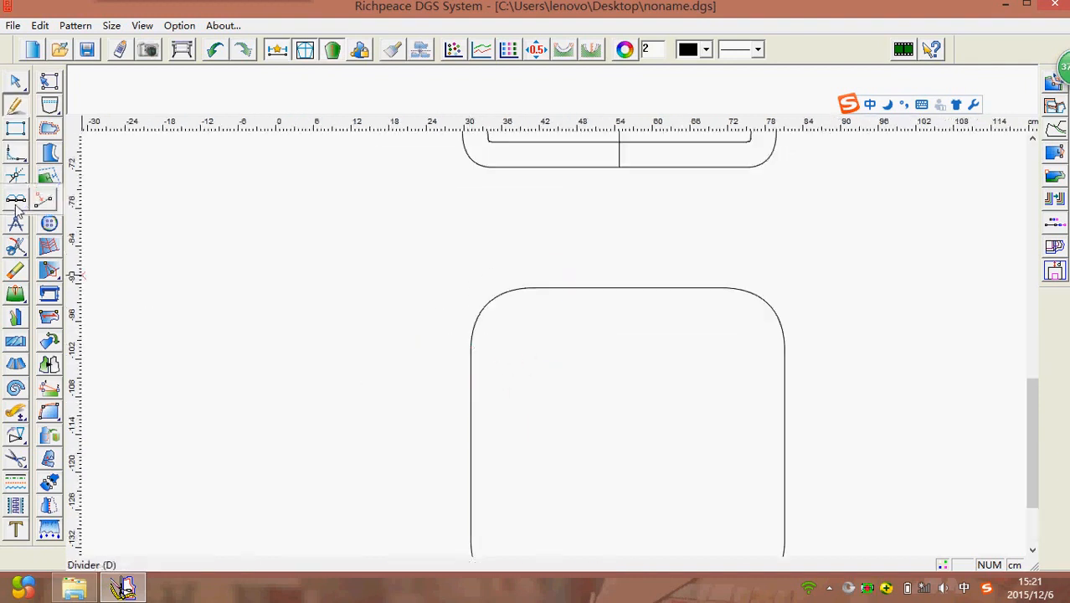
{"action": "left_click", "coordinate": [16, 249]}
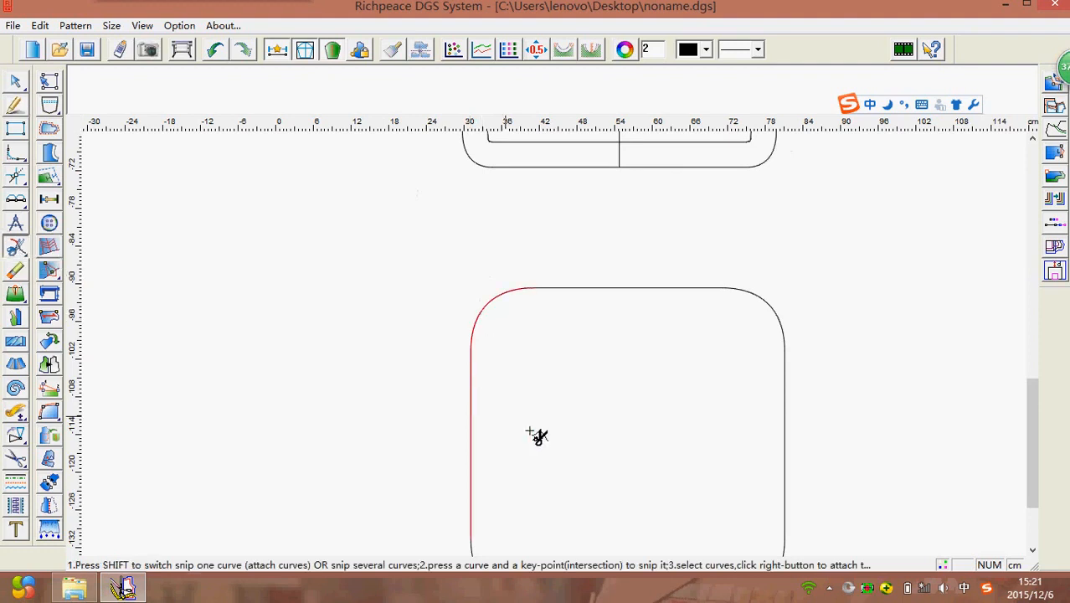
{"action": "scroll", "coordinate": [540, 432], "scroll_direction": "down", "scroll_amount": 3}
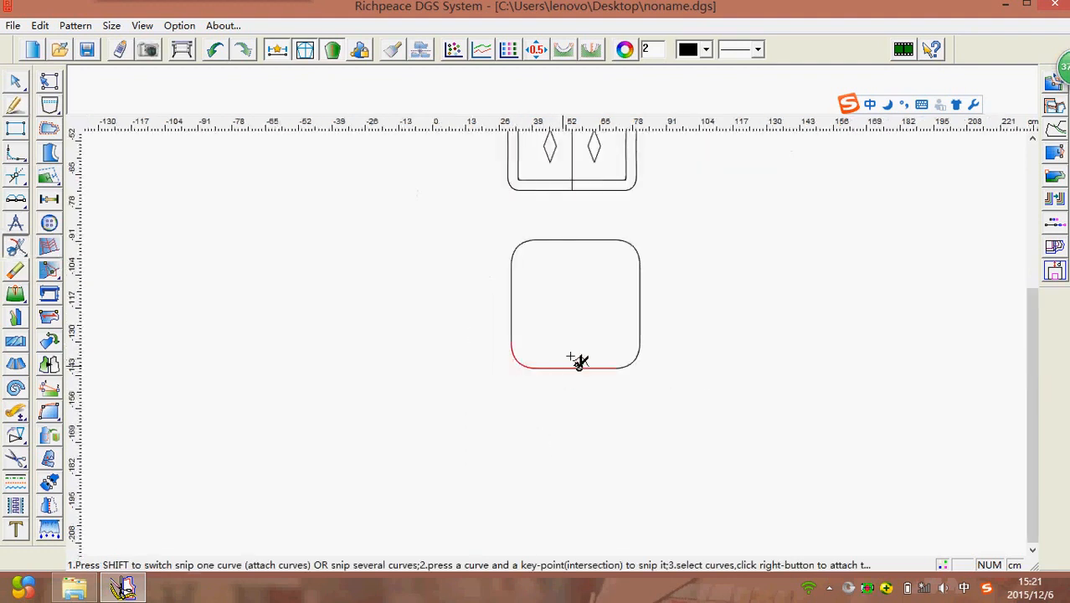
{"action": "right_click", "coordinate": [557, 306]}
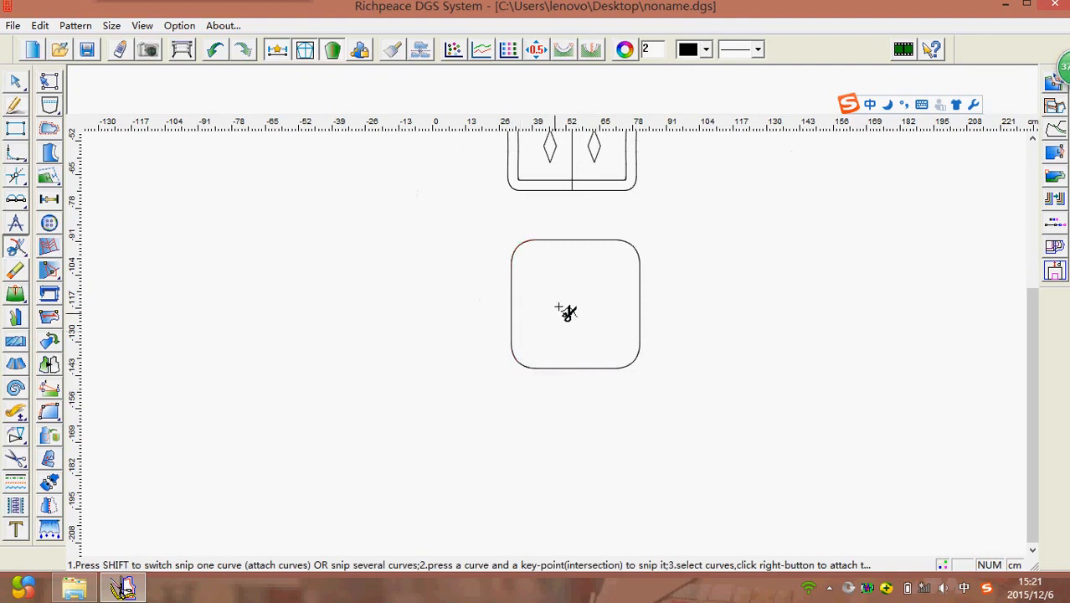
{"action": "left_click", "coordinate": [565, 240]}
{"action": "left_click", "coordinate": [514, 250]}
{"action": "right_click", "coordinate": [565, 275]}
- Draw one parallel curve 4 cm inside the joined lower outline
{"action": "scroll", "coordinate": [643, 287], "scroll_direction": "up", "scroll_amount": 2}
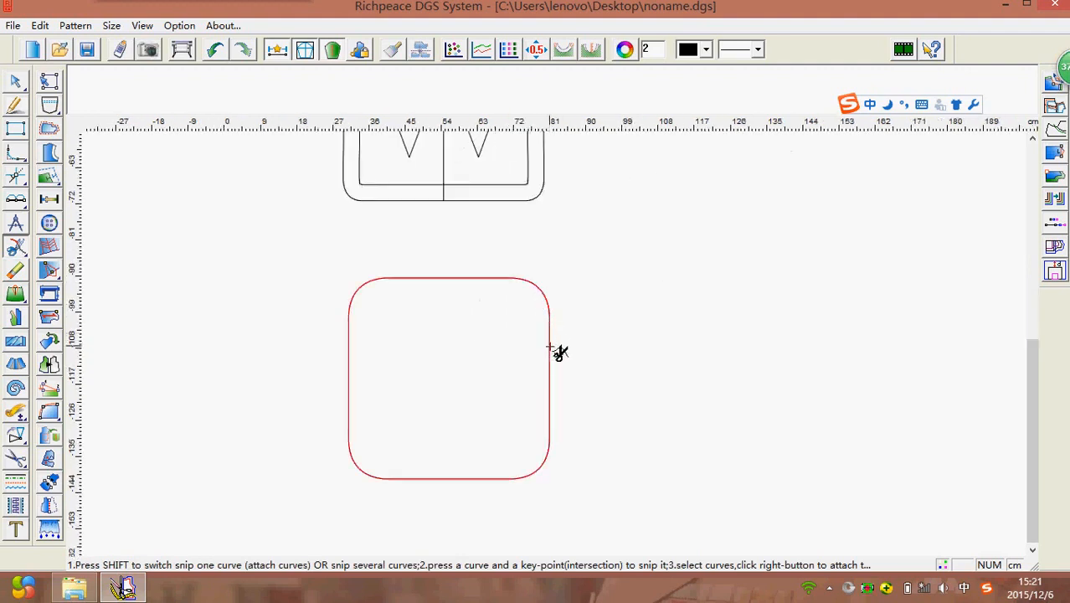
{"action": "right_click", "coordinate": [251, 330]}
{"action": "left_click", "coordinate": [282, 343]}
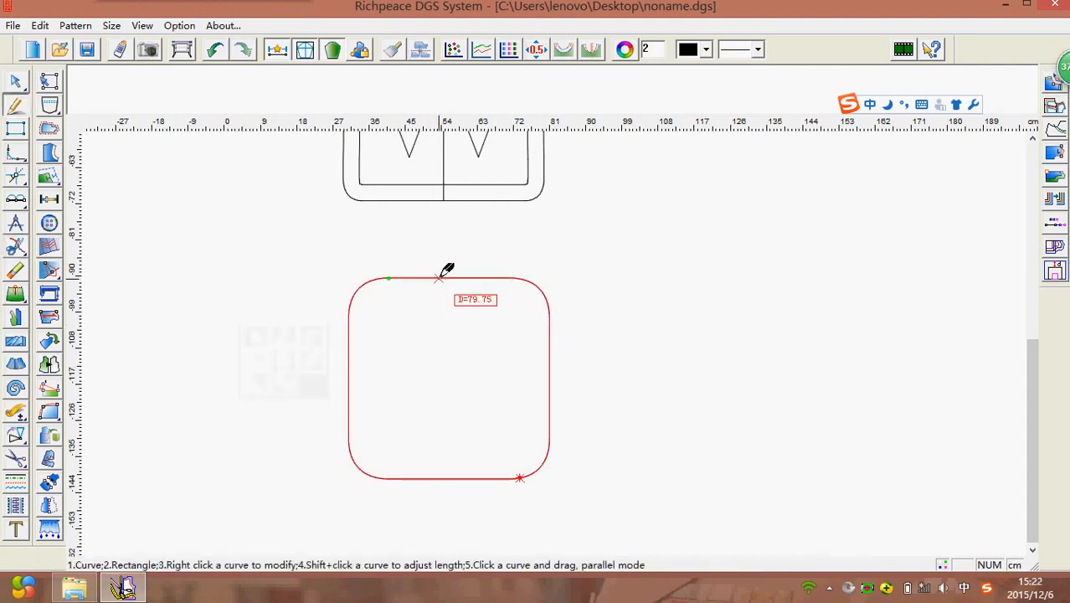
{"action": "scroll", "coordinate": [444, 276], "scroll_direction": "up", "scroll_amount": 2}
{"action": "mouse_move", "coordinate": [555, 359]}
{"action": "left_mouse_down"}
{"action": "mouse_move", "coordinate": [554, 378]}
{"action": "mouse_move", "coordinate": [554, 352]}
{"action": "mouse_move", "coordinate": [549, 362]}
{"action": "mouse_move", "coordinate": [542, 355]}
{"action": "left_mouse_up"}
{"action": "scroll", "coordinate": [557, 358], "scroll_direction": "down", "scroll_amount": 2}
{"action": "type", "text": "4"}
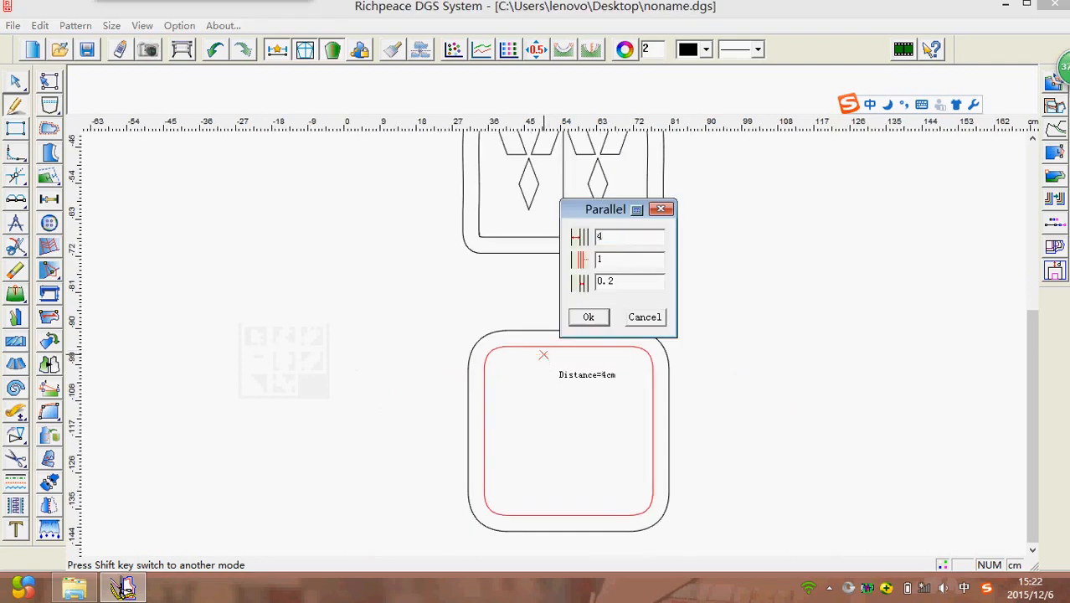
{"action": "left_click", "coordinate": [588, 316]}
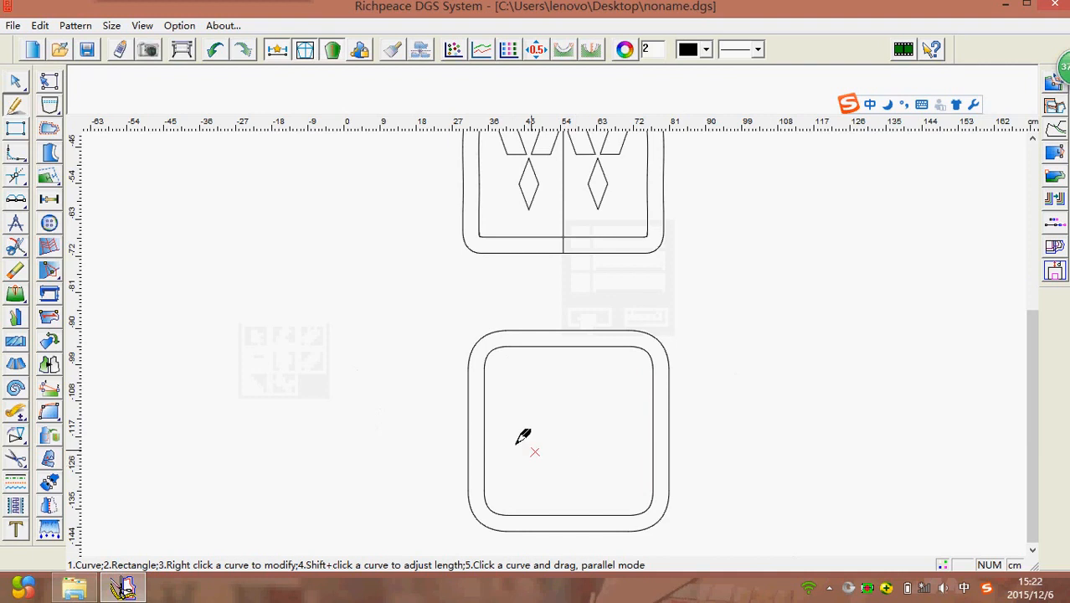
{"action": "scroll", "coordinate": [573, 335], "scroll_direction": "up", "scroll_amount": 1}
{"action": "scroll", "coordinate": [573, 335], "scroll_direction": "down", "scroll_amount": 2}
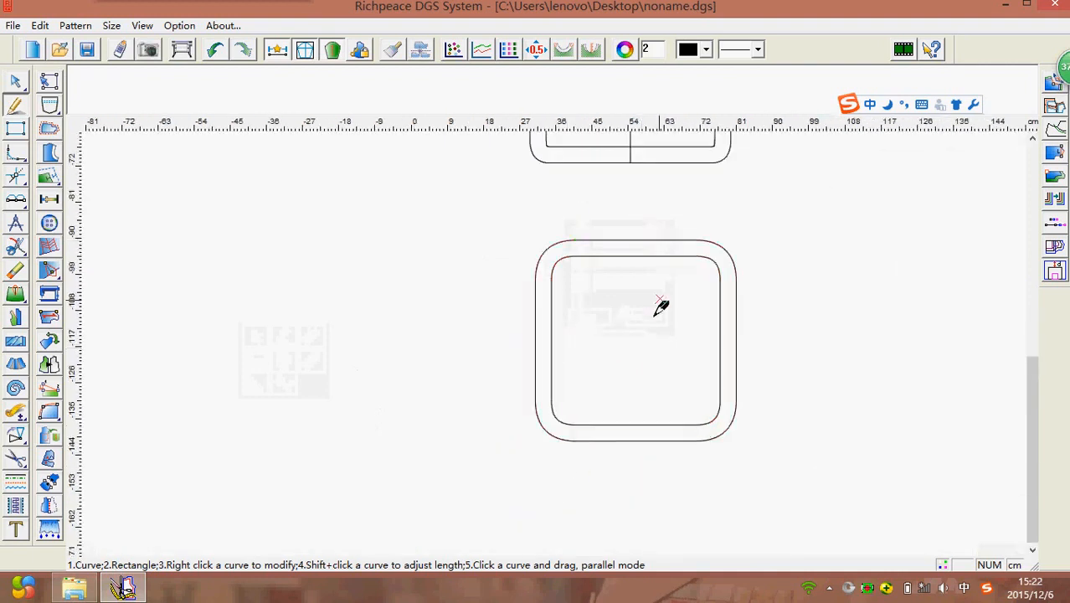
{"action": "right_click", "coordinate": [436, 288]}
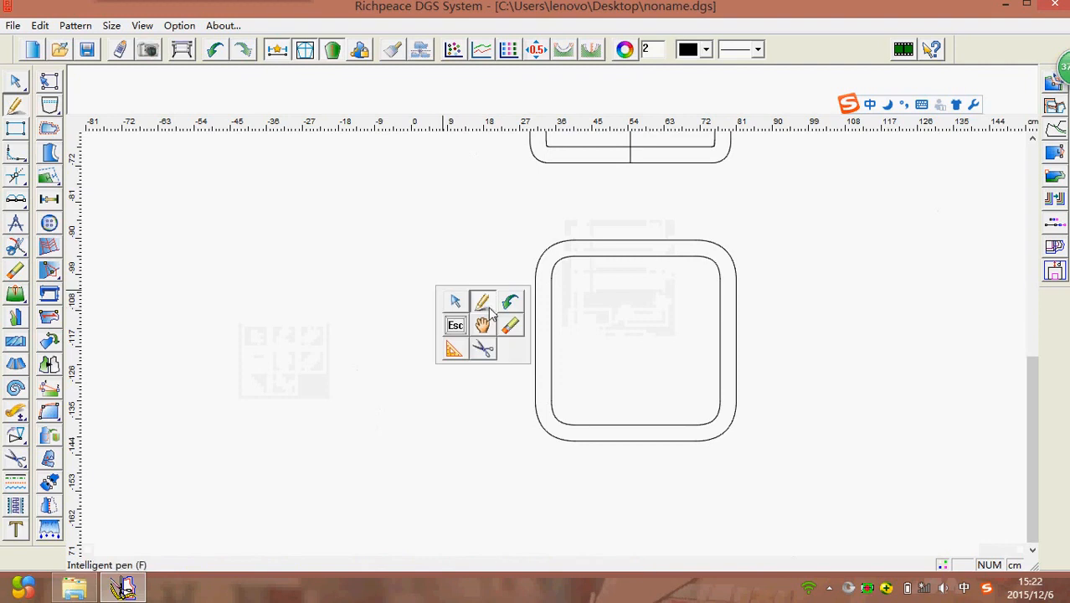
{"action": "left_click", "coordinate": [489, 310]}
{"action": "scroll", "coordinate": [545, 341], "scroll_direction": "up", "scroll_amount": 4}
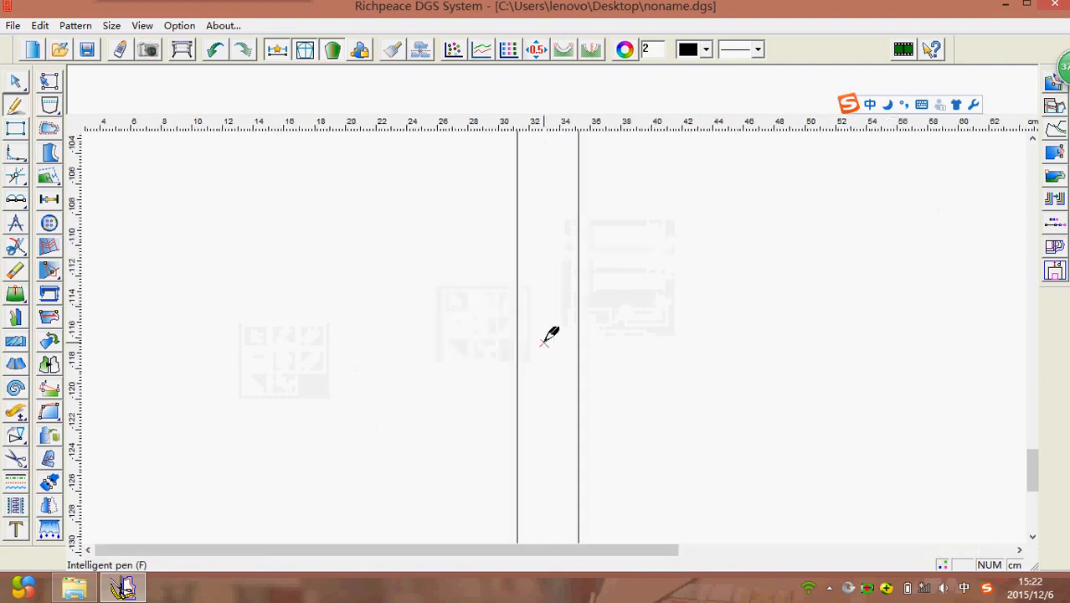
{"action": "scroll", "coordinate": [545, 341], "scroll_direction": "down", "scroll_amount": 3}
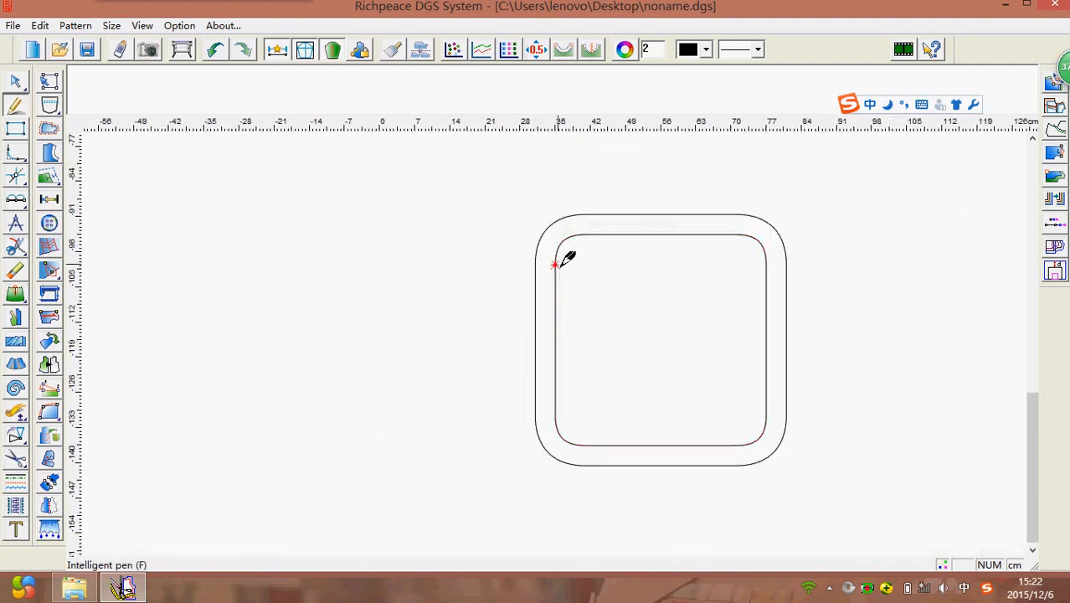
{"action": "left_click", "coordinate": [556, 338]}
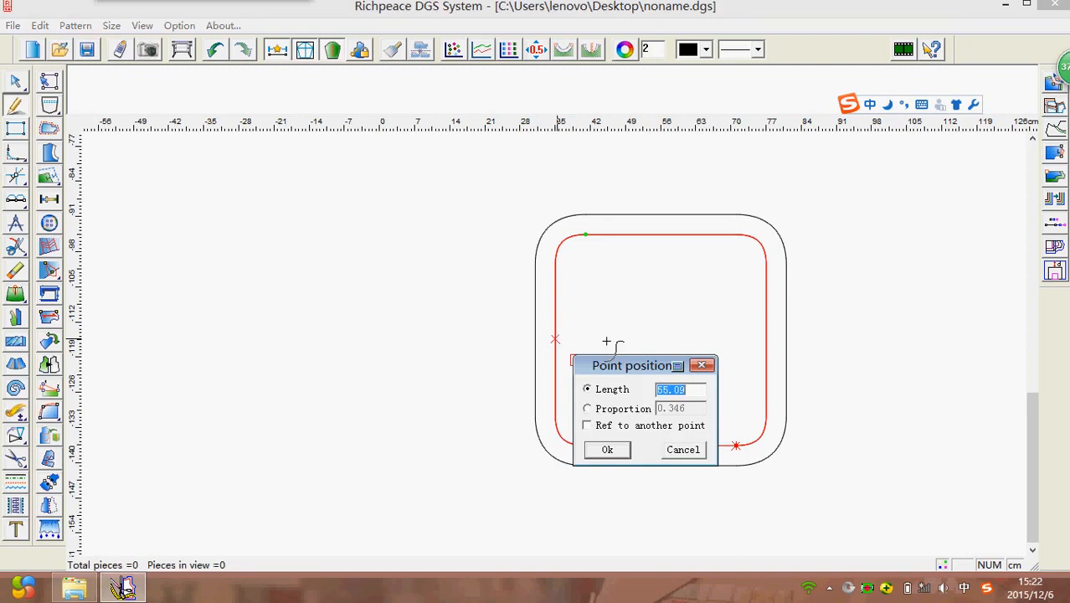
{"action": "left_click", "coordinate": [698, 450]}
{"action": "scroll", "coordinate": [555, 350], "scroll_direction": "down", "scroll_amount": 2}
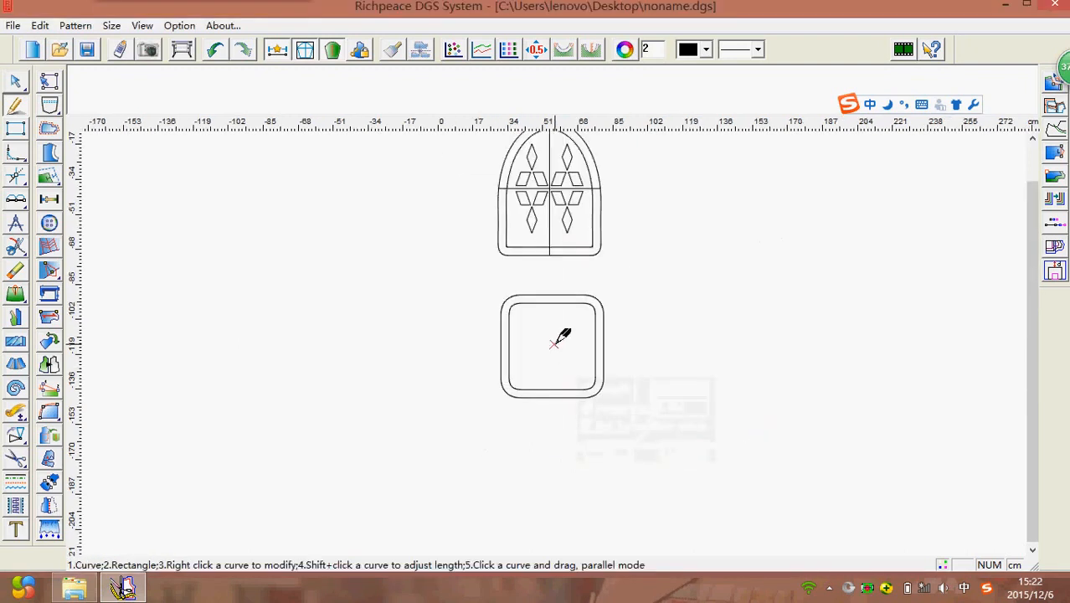
- Draw a horizontal line across the middle of the lower piece, from the outer outline's left side to its right side
{"action": "scroll", "coordinate": [554, 342], "scroll_direction": "up", "scroll_amount": 3}
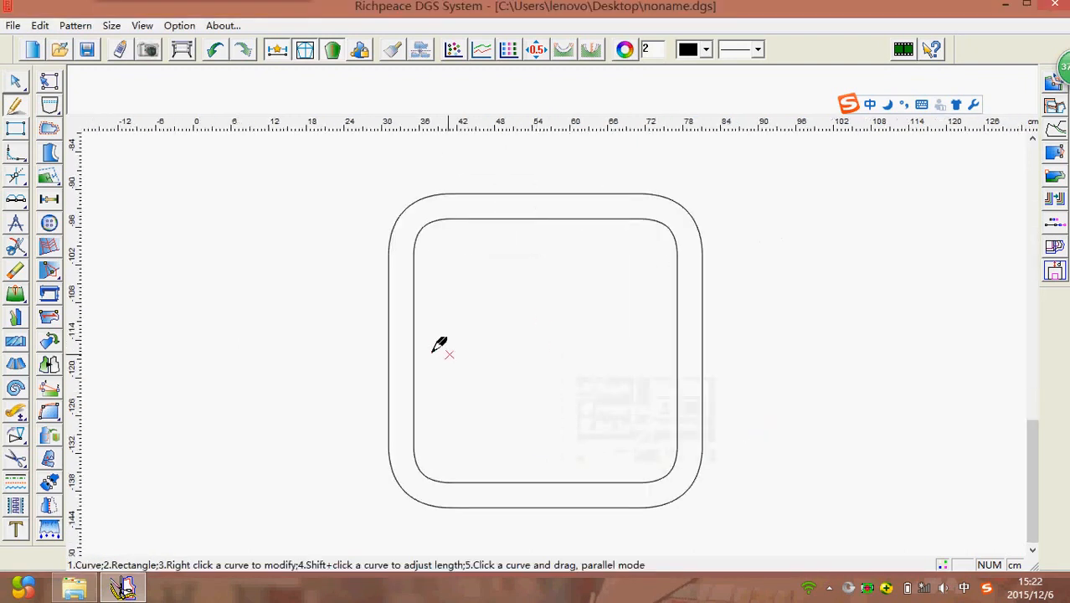
{"action": "left_click", "coordinate": [389, 351]}
{"action": "left_click", "coordinate": [446, 318]}
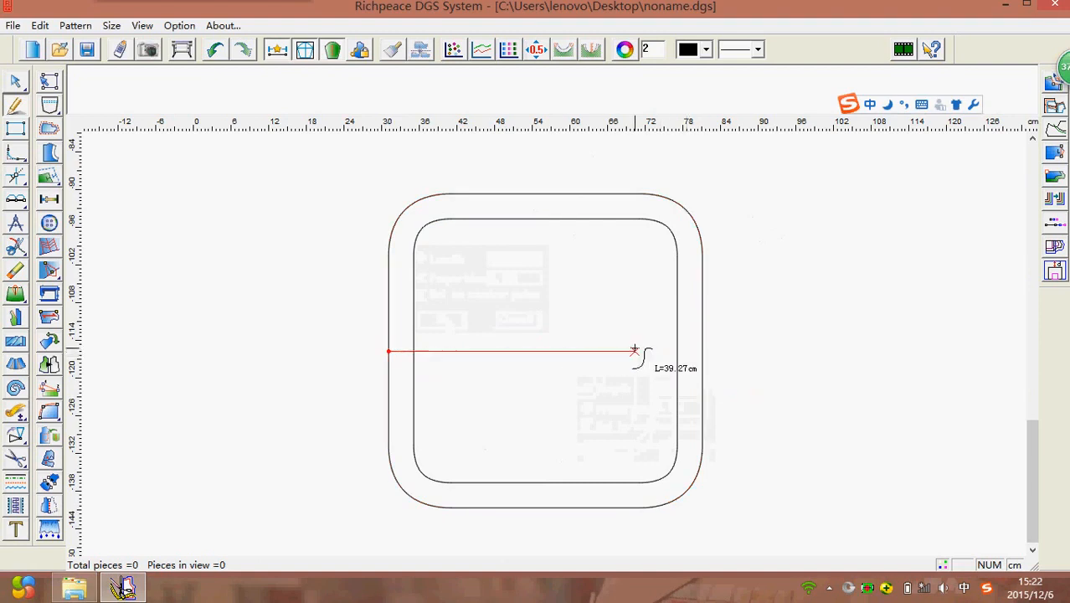
{"action": "left_click", "coordinate": [702, 351]}
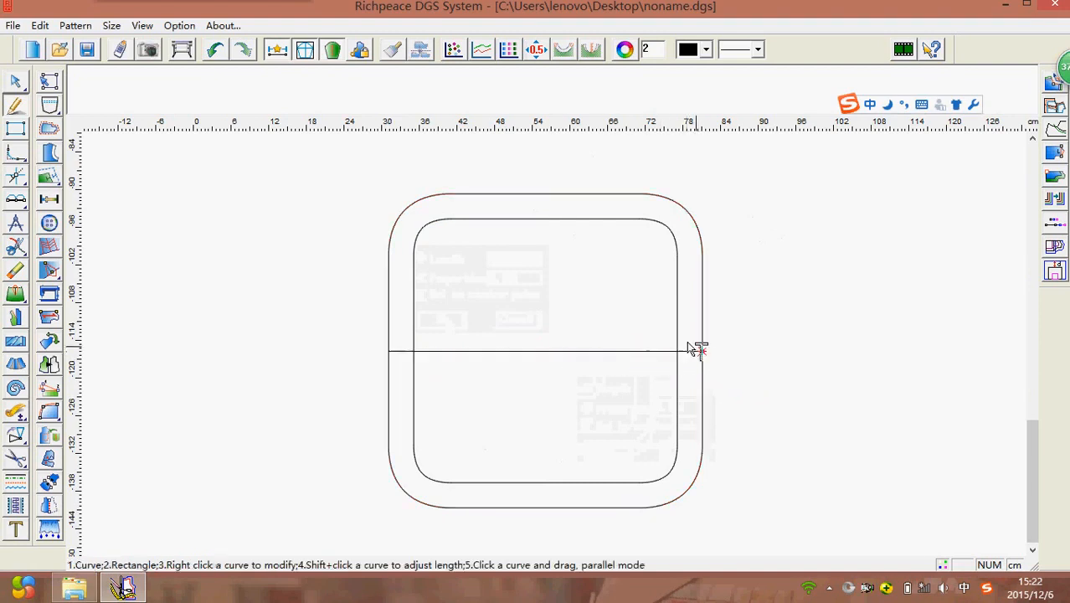
- Draw a vertical line through the middle of the lower piece, from the outer outline's upper edge to its lower edge
{"action": "left_click", "coordinate": [545, 194]}
{"action": "left_click", "coordinate": [592, 307]}
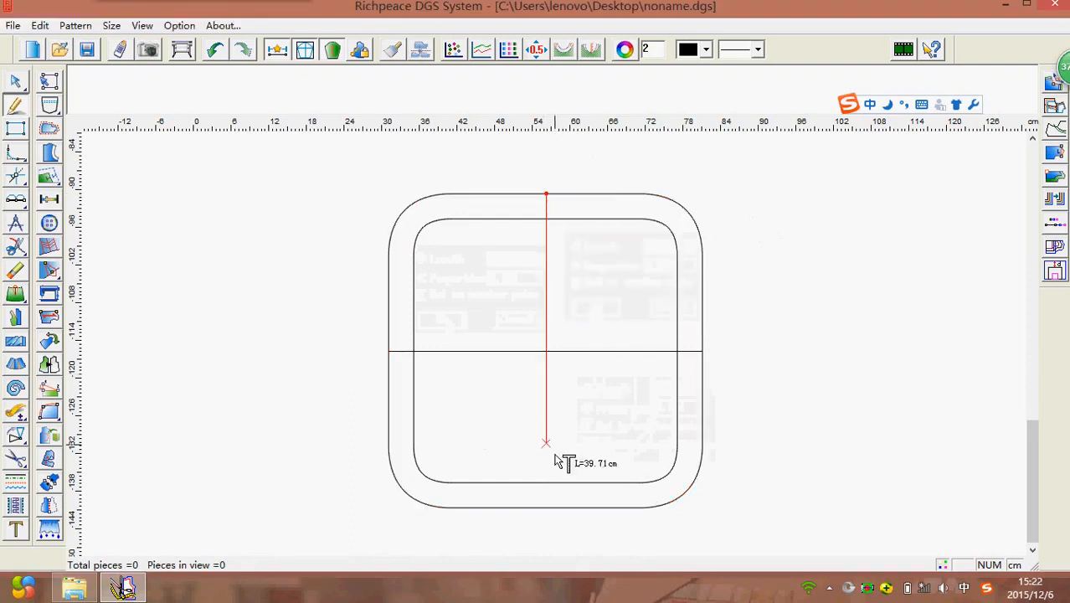
{"action": "left_click", "coordinate": [567, 508]}
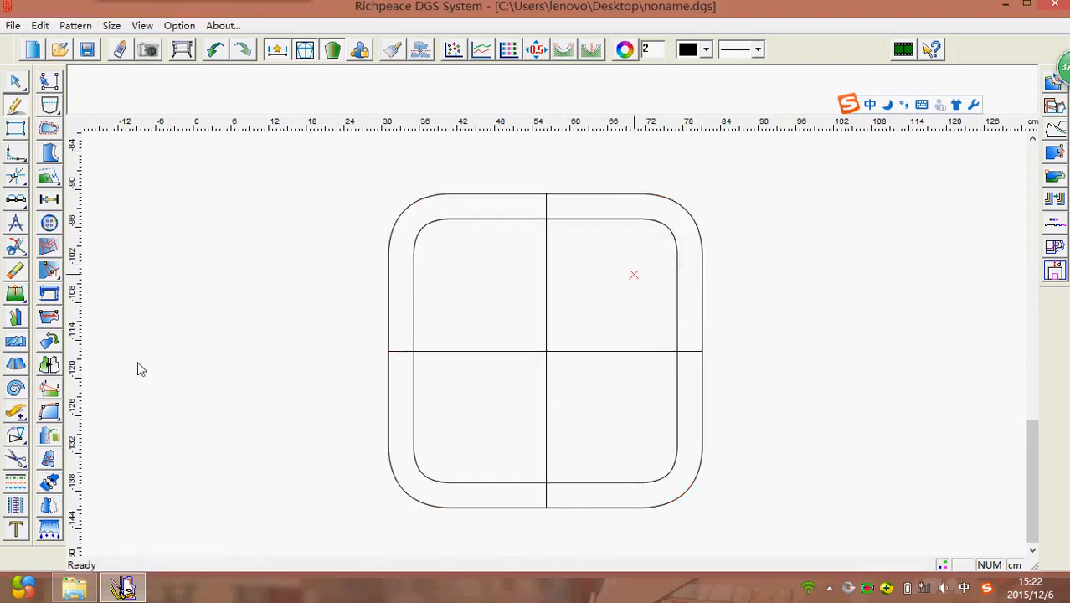
{"action": "scroll", "coordinate": [555, 349], "scroll_direction": "down", "scroll_amount": 4}
{"action": "scroll", "coordinate": [553, 343], "scroll_direction": "up", "scroll_amount": 3}
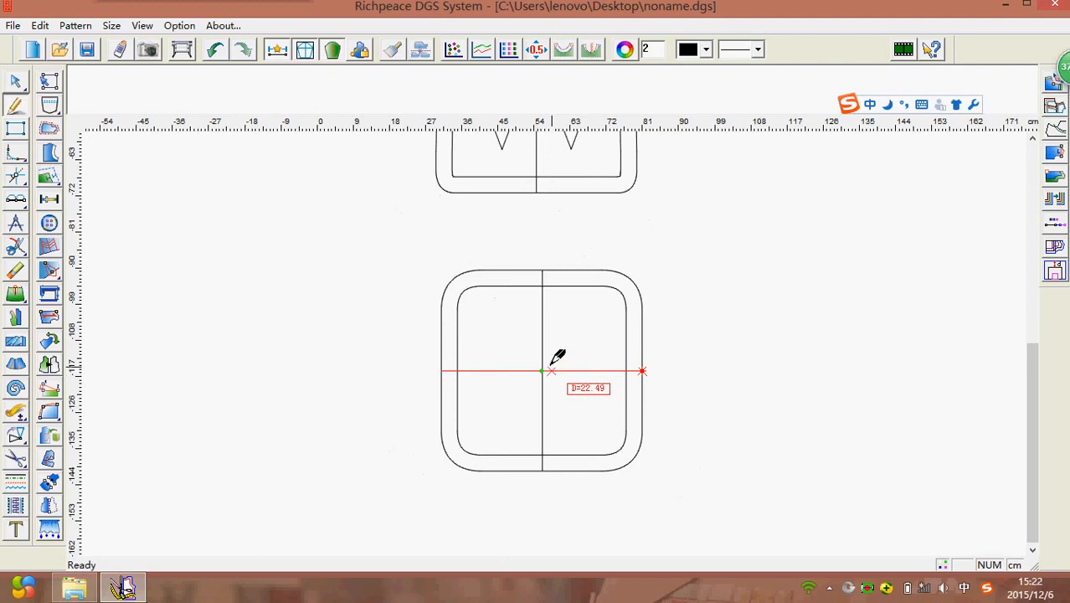
{"action": "scroll", "coordinate": [559, 366], "scroll_direction": "down", "scroll_amount": 2}
{"action": "scroll", "coordinate": [567, 325], "scroll_direction": "down", "scroll_amount": 1}
{"action": "scroll", "coordinate": [570, 339], "scroll_direction": "up", "scroll_amount": 3}
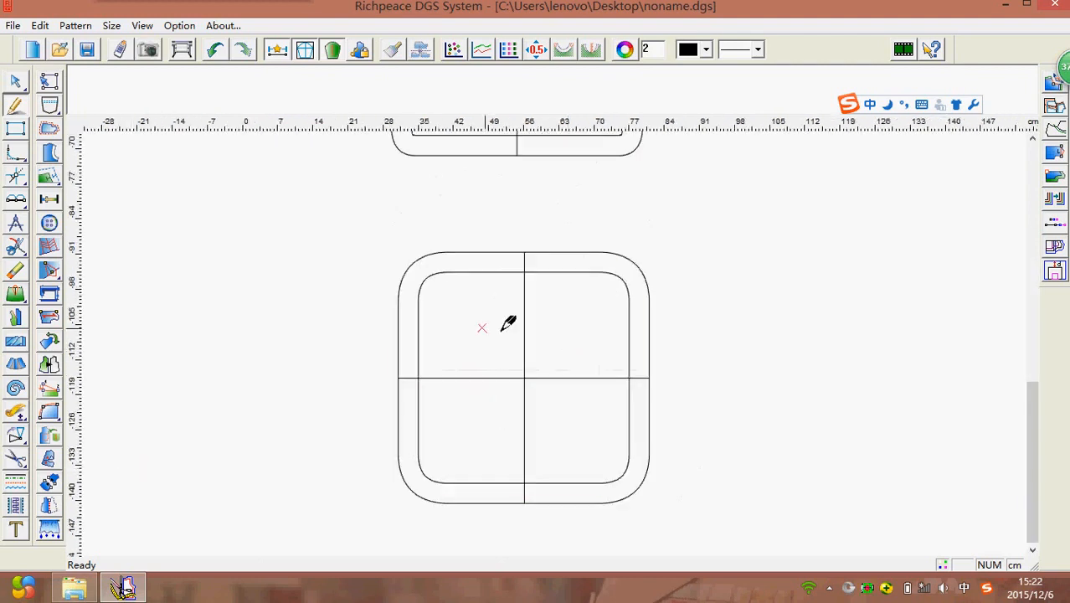
{"action": "scroll", "coordinate": [512, 319], "scroll_direction": "up", "scroll_amount": 2}
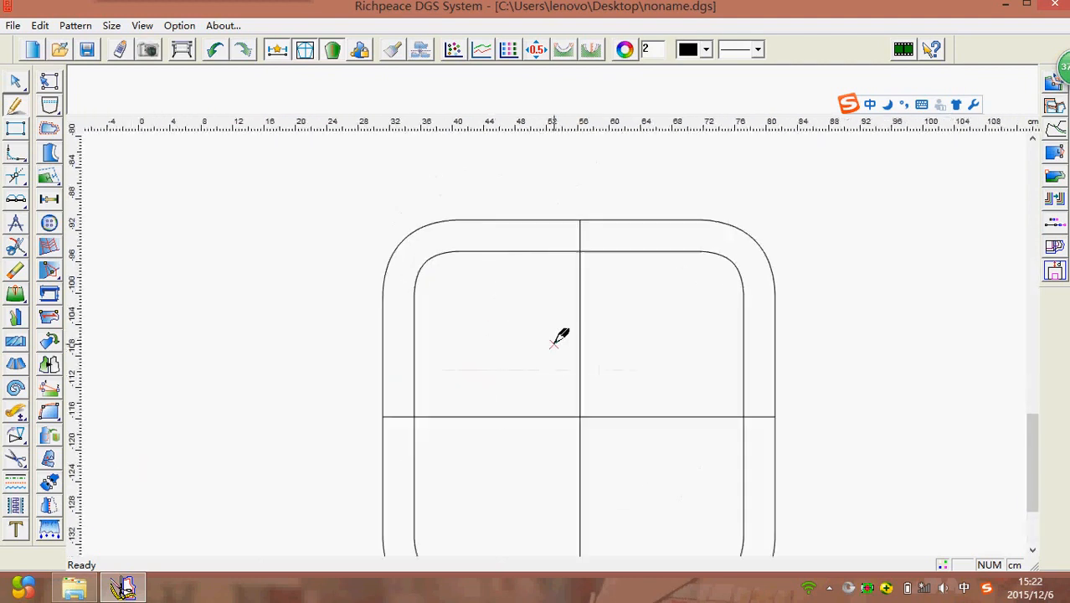
- Set the line type for new lines to the short-dashed style
{"action": "left_click", "coordinate": [16, 482]}
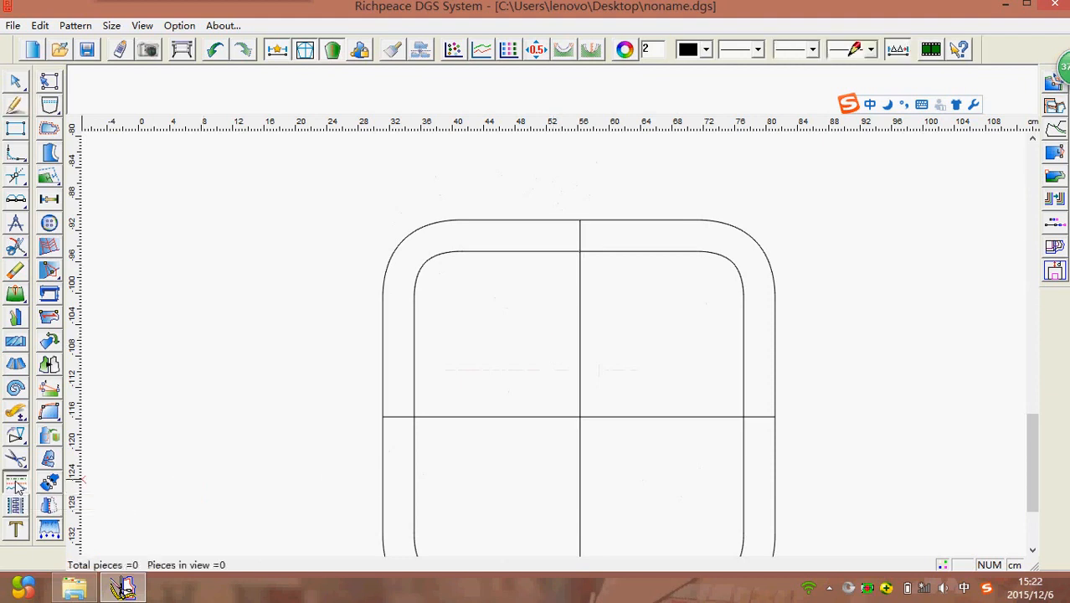
{"action": "left_click", "coordinate": [759, 51]}
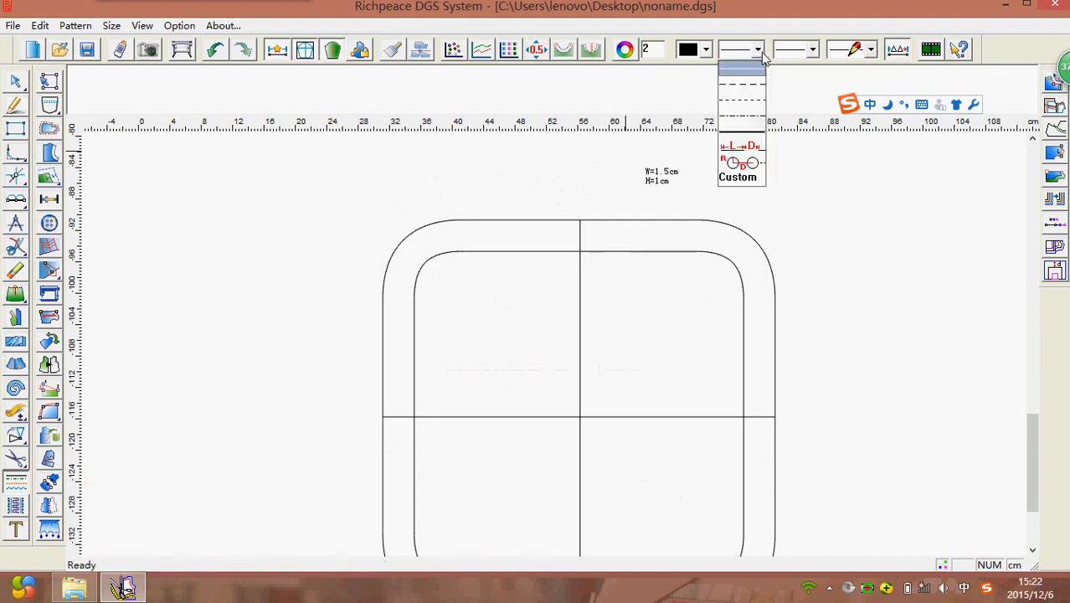
{"action": "left_click", "coordinate": [756, 101]}
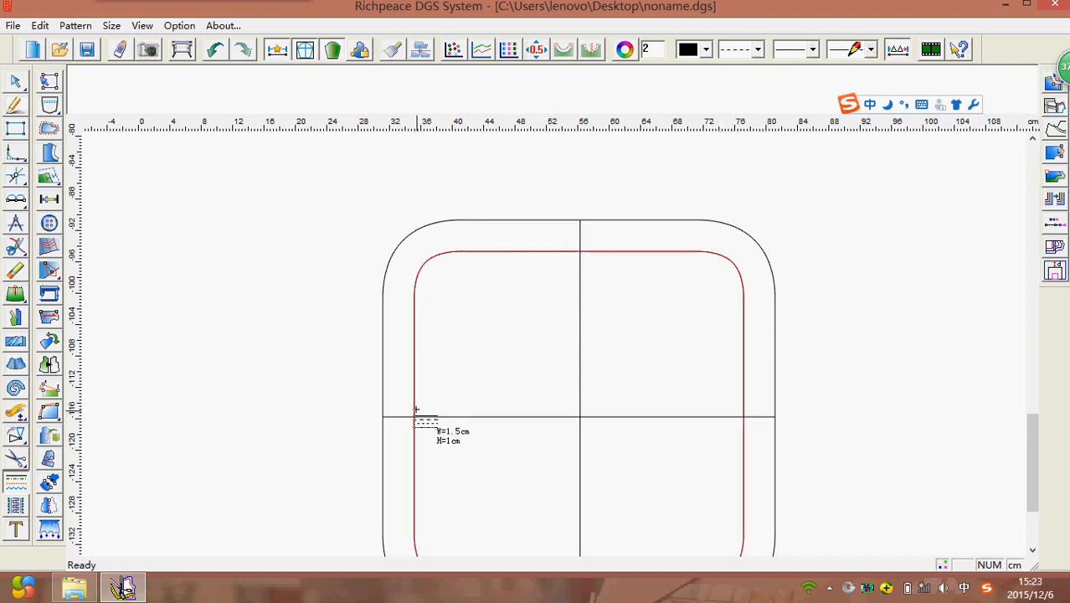
- Draw a dashed vertical line from the horizontal midline, about 4 cm inside the inner contour's left side, up to the inner contour
{"action": "scroll", "coordinate": [416, 410], "scroll_direction": "up", "scroll_amount": 1}
{"action": "right_click", "coordinate": [345, 392]}
{"action": "left_click", "coordinate": [348, 370]}
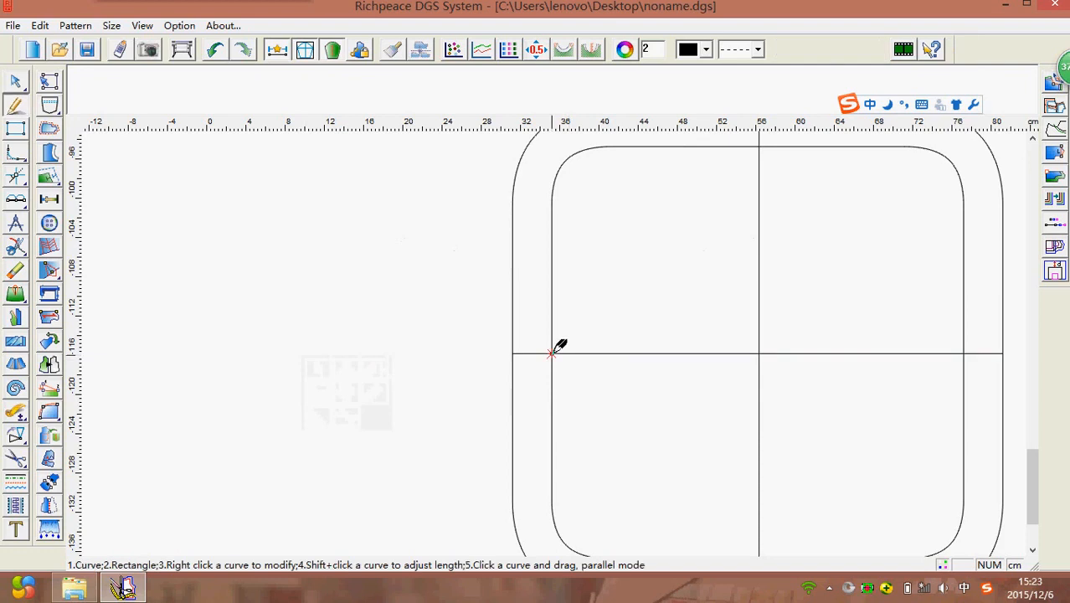
{"action": "key", "text": "Return"}
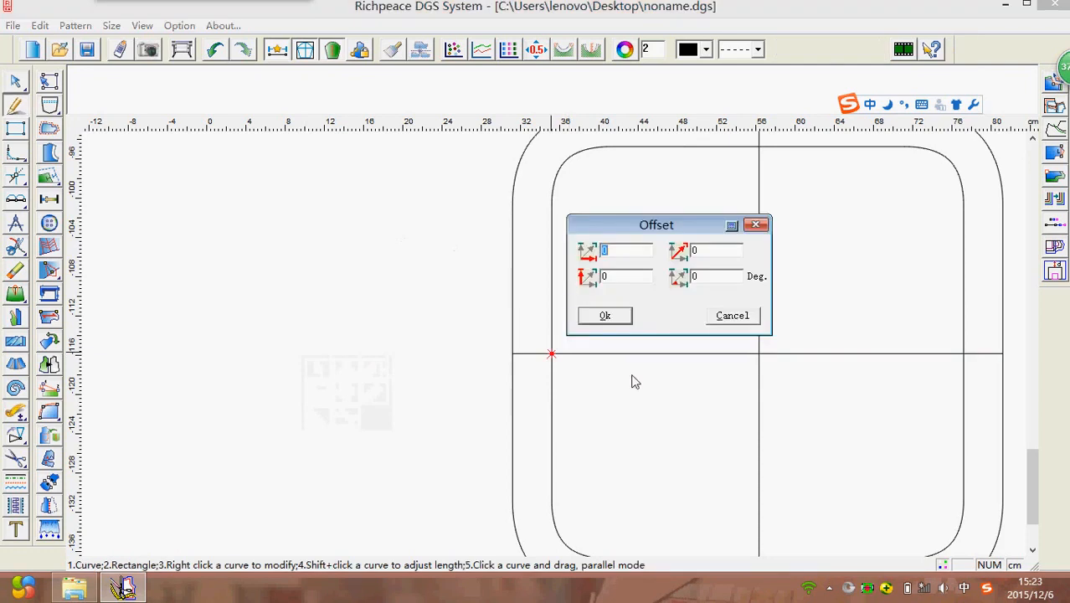
{"action": "key", "text": "Return"}
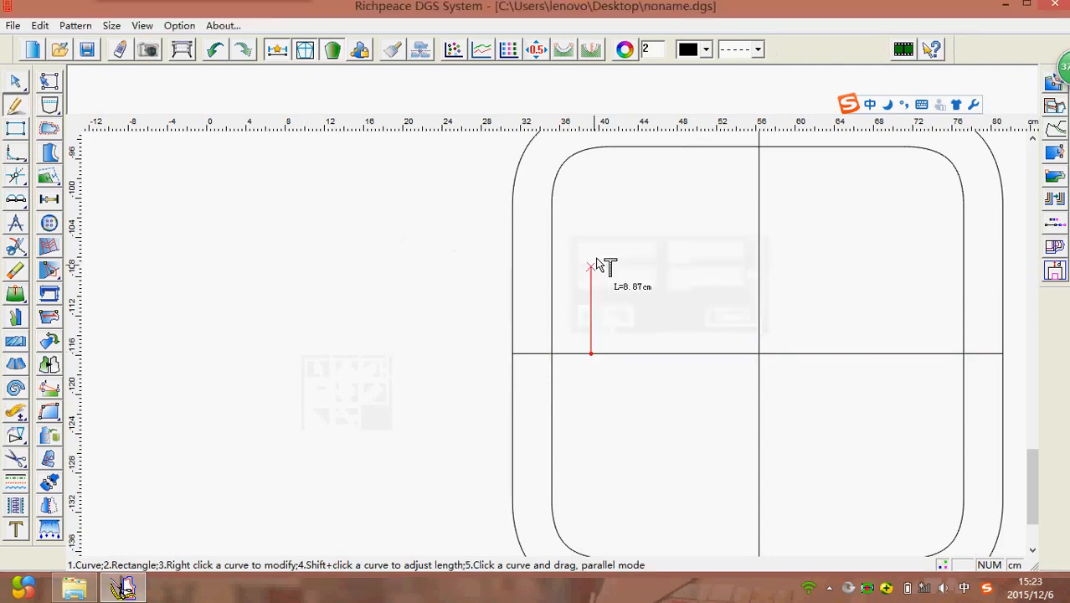
{"action": "left_click", "coordinate": [610, 164]}
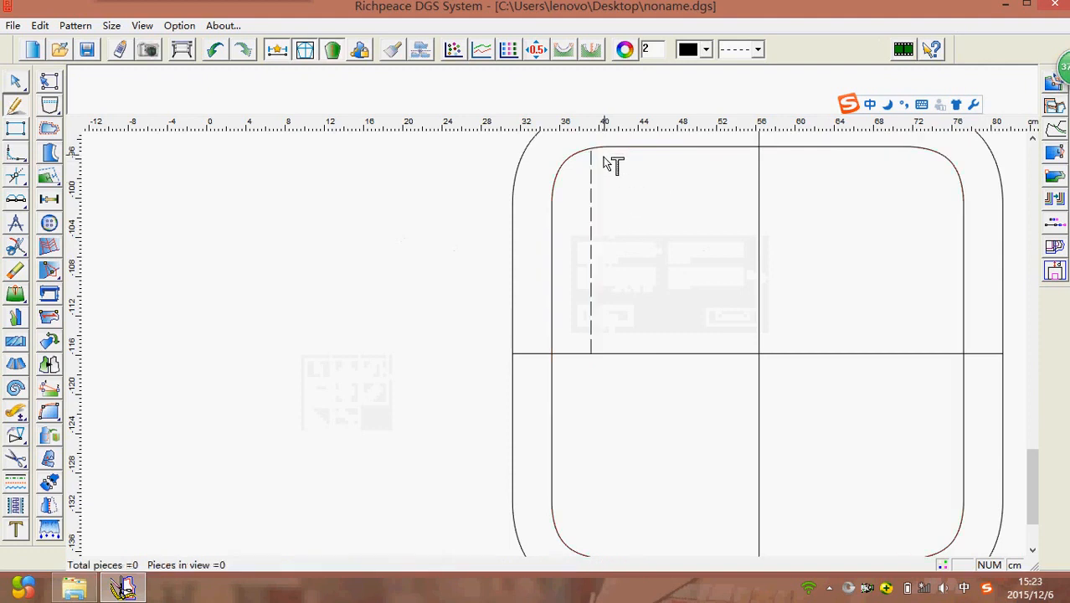
- Continue the dashed line from its foot on the horizontal midline straight down to the inner contour's lower edge
{"action": "left_click", "coordinate": [592, 352]}
{"action": "key", "text": "minus"}
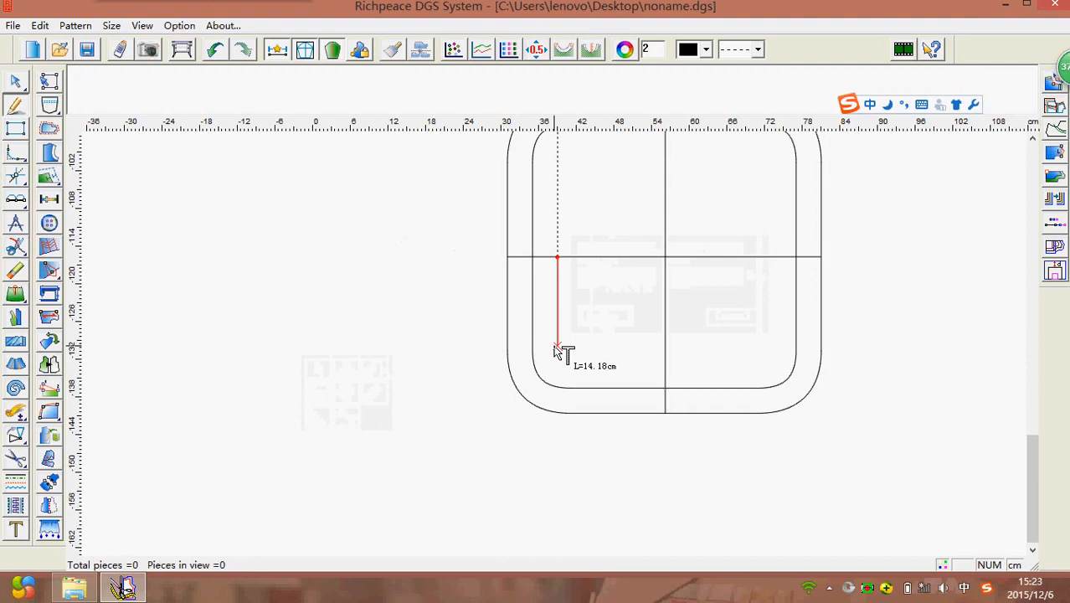
{"action": "left_click", "coordinate": [561, 384]}
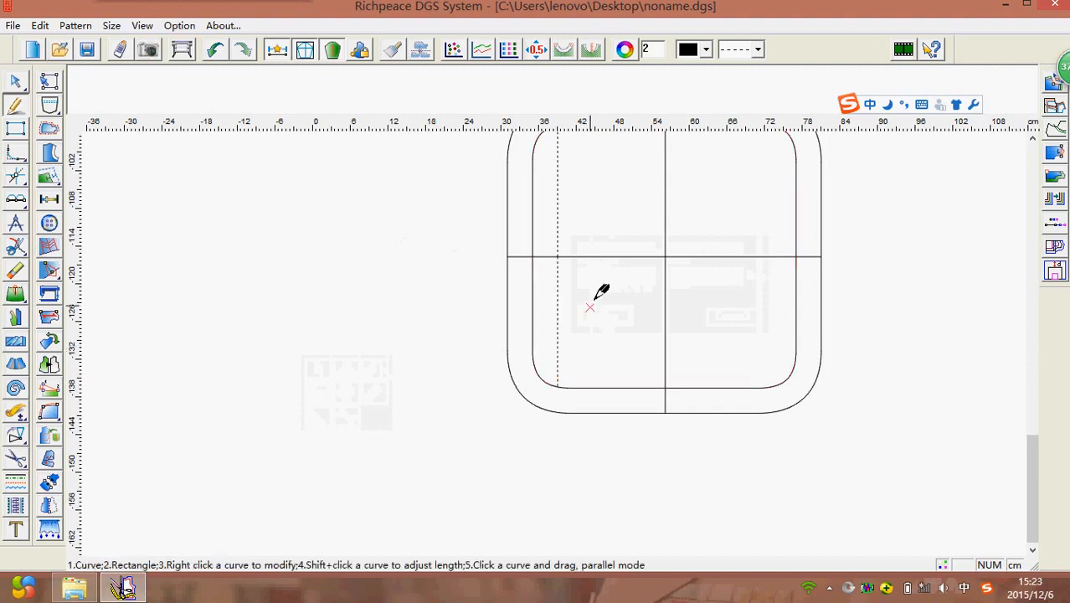
- Draw a second dashed vertical line about 4 cm further inside the first, from the horizontal midline up to the inner contour
{"action": "key", "text": "plus"}
{"action": "key", "text": "plus"}
{"action": "key", "text": "plus"}
{"action": "key", "text": "plus"}
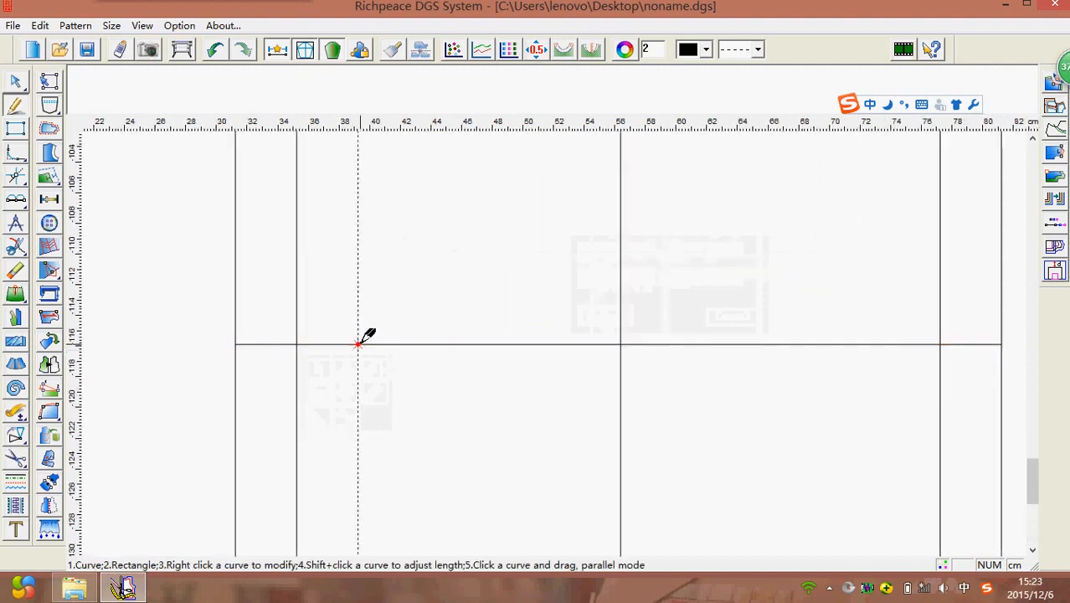
{"action": "left_click", "coordinate": [358, 344]}
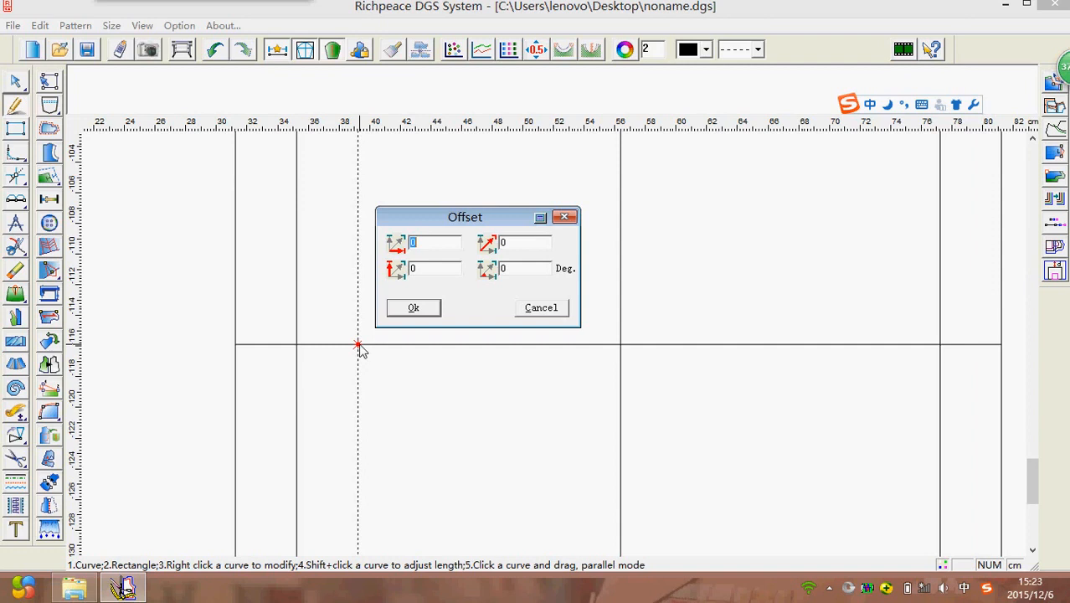
{"action": "left_click", "coordinate": [412, 308]}
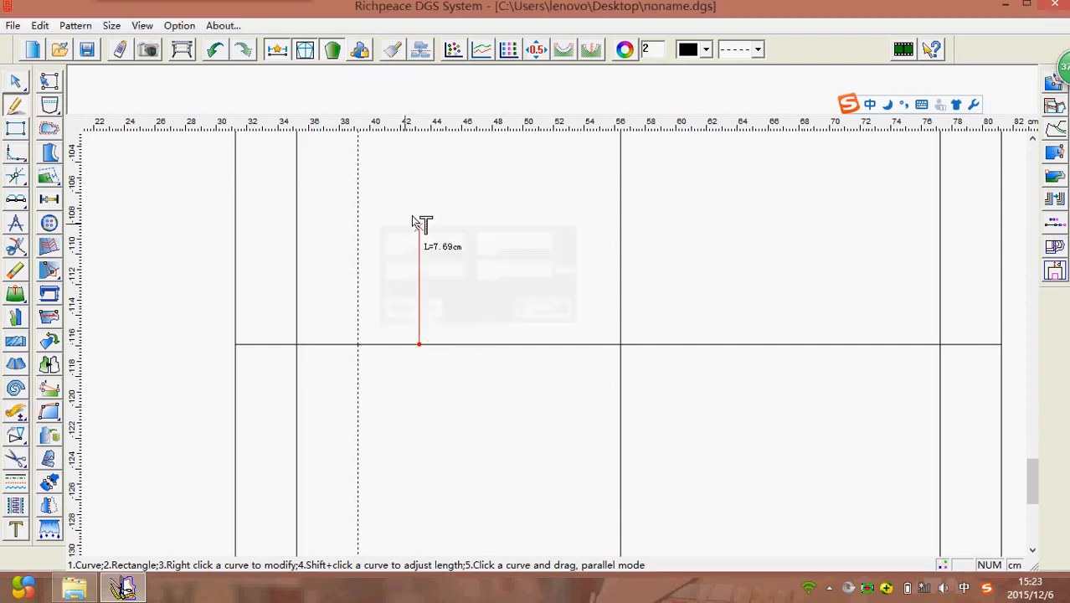
{"action": "key", "text": "minus"}
{"action": "key", "text": "minus"}
{"action": "key", "text": "minus"}
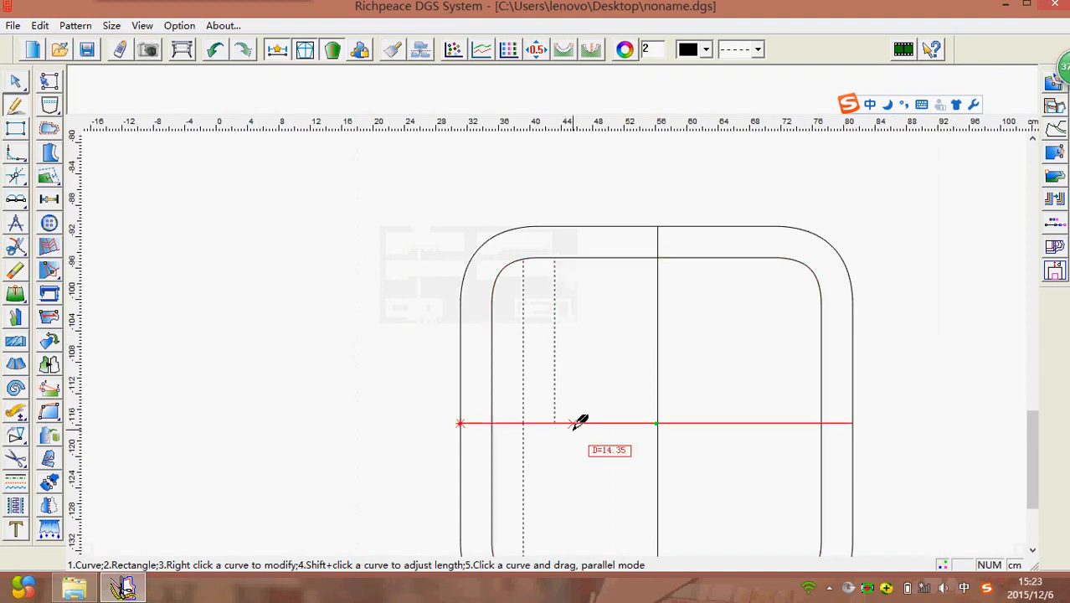
- Continue the second dashed vertical line from the horizontal midline straight down to the inner contour's lower edge
{"action": "key", "text": "minus"}
{"action": "key", "text": "minus"}
{"action": "key", "text": "minus"}
{"action": "key", "text": "minus"}
{"action": "left_click", "coordinate": [566, 375]}
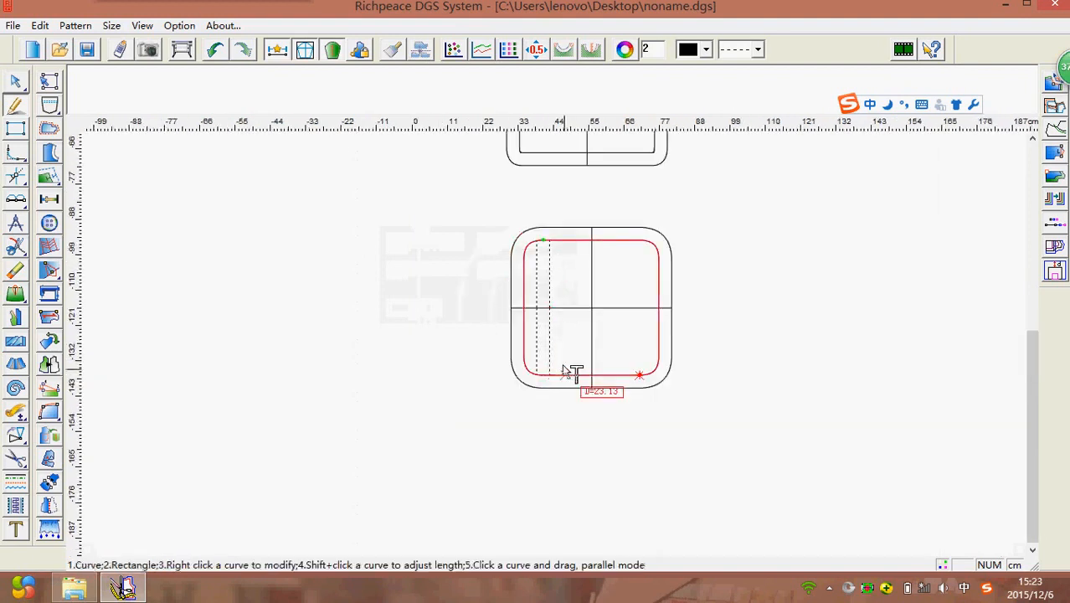
- Draw a dashed horizontal line 4 cm above the inner contour's lower edge, from the vertical midline out to both sides of the contour
{"action": "key", "text": "plus"}
{"action": "key", "text": "plus"}
{"action": "key", "text": "plus"}
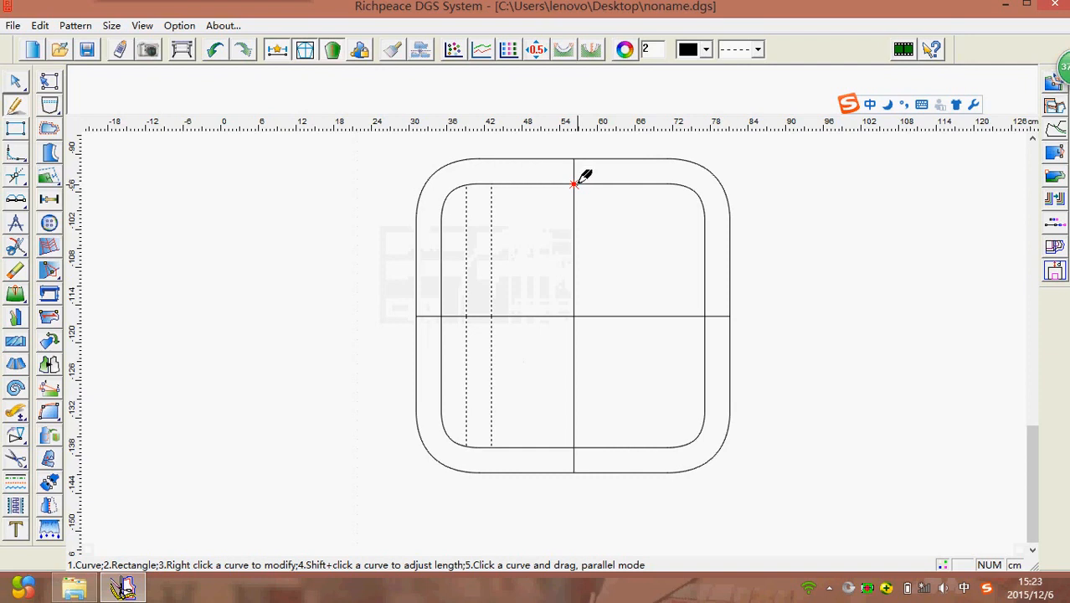
{"action": "left_click", "coordinate": [574, 446]}
{"action": "left_click_drag", "start_coordinate": [406, 365], "coordinate": [381, 366]}
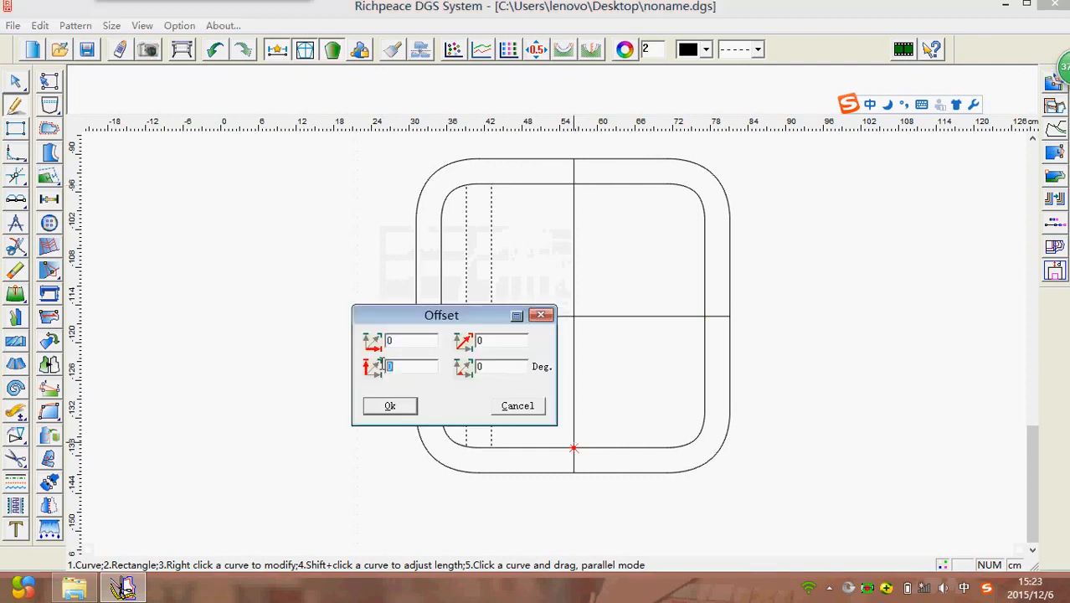
{"action": "type", "text": "4"}
{"action": "left_click", "coordinate": [390, 407]}
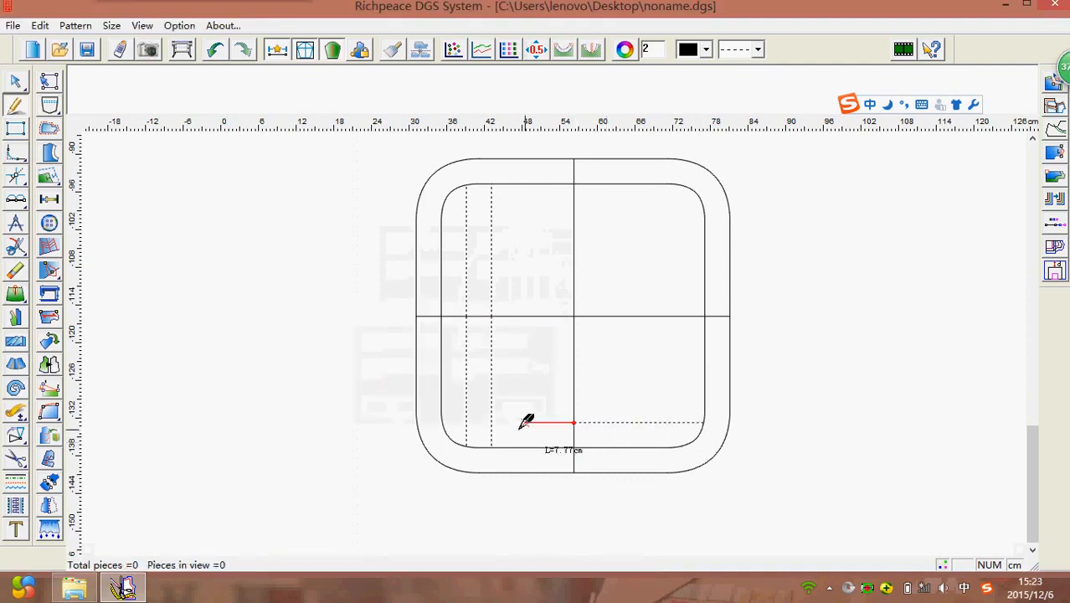
{"action": "left_click", "coordinate": [443, 423]}
- Draw another dashed horizontal line 4 cm above the first, from the vertical midline to both sides of the inner contour
{"action": "key", "text": "KP_Add"}
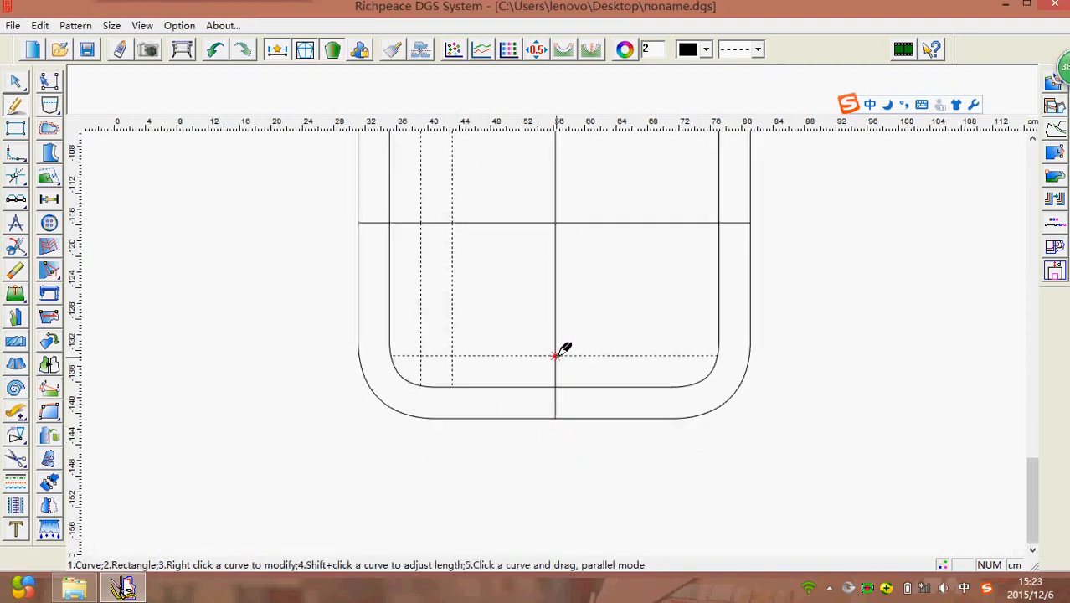
{"action": "left_click", "coordinate": [554, 355]}
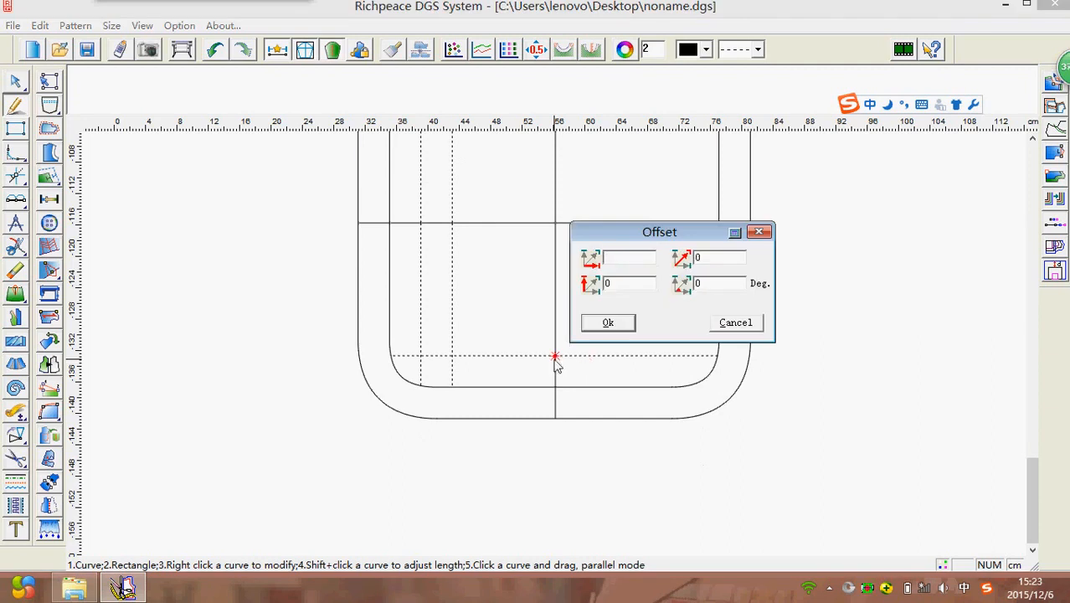
{"action": "type", "text": "4"}
{"action": "key", "text": "Return"}
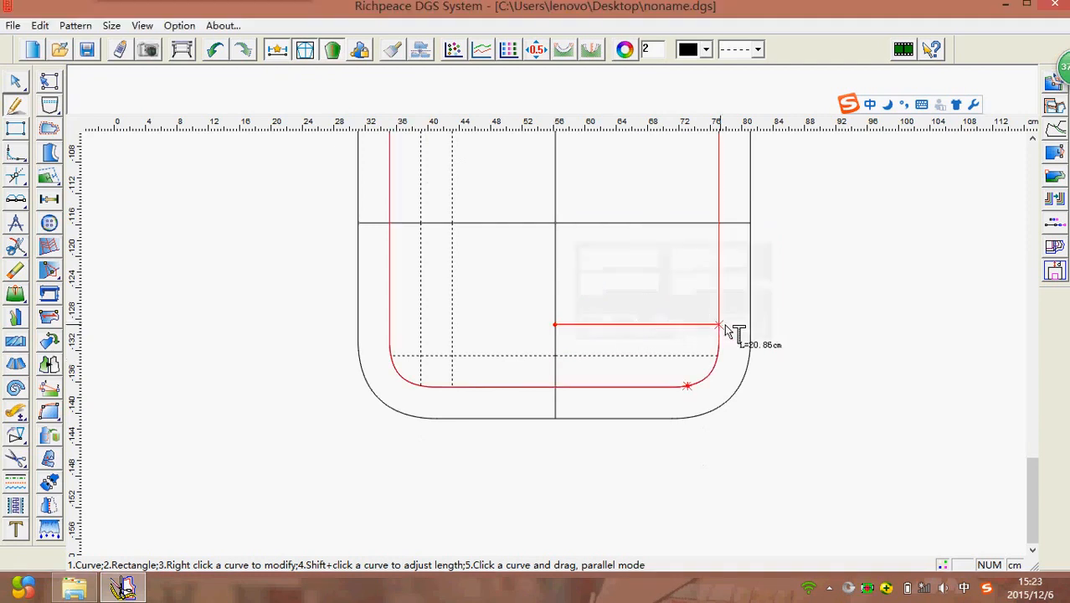
{"action": "left_click", "coordinate": [720, 329]}
{"action": "left_click", "coordinate": [555, 324]}
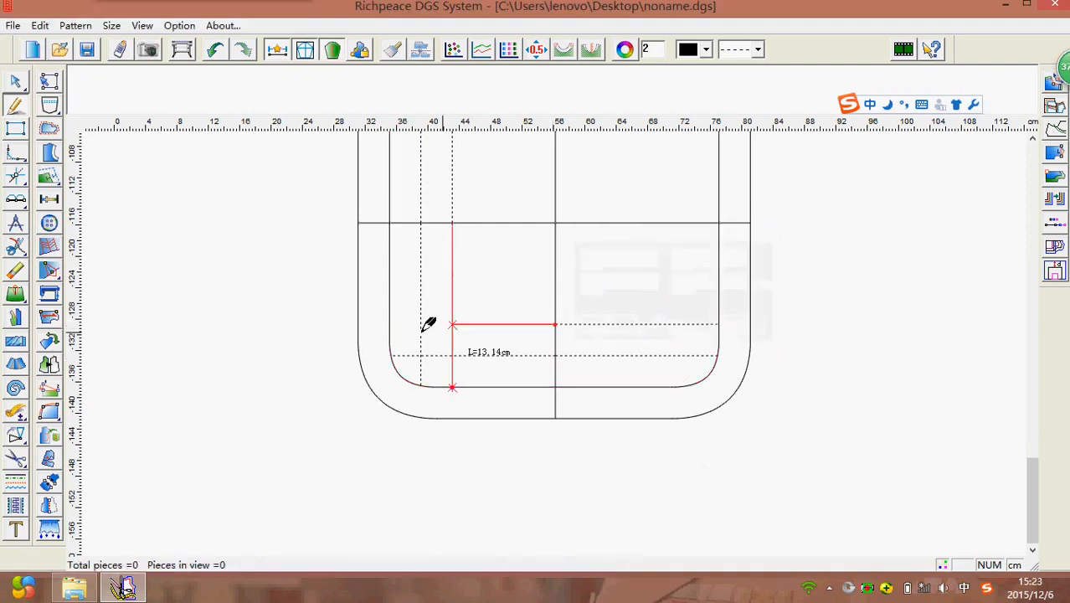
{"action": "left_click", "coordinate": [390, 325]}
{"action": "right_click", "coordinate": [400, 324]}
- Mirror copies of both dashed vertical lines, upper and lower halves, across the lower piece's vertical midline
{"action": "left_click", "coordinate": [16, 434]}
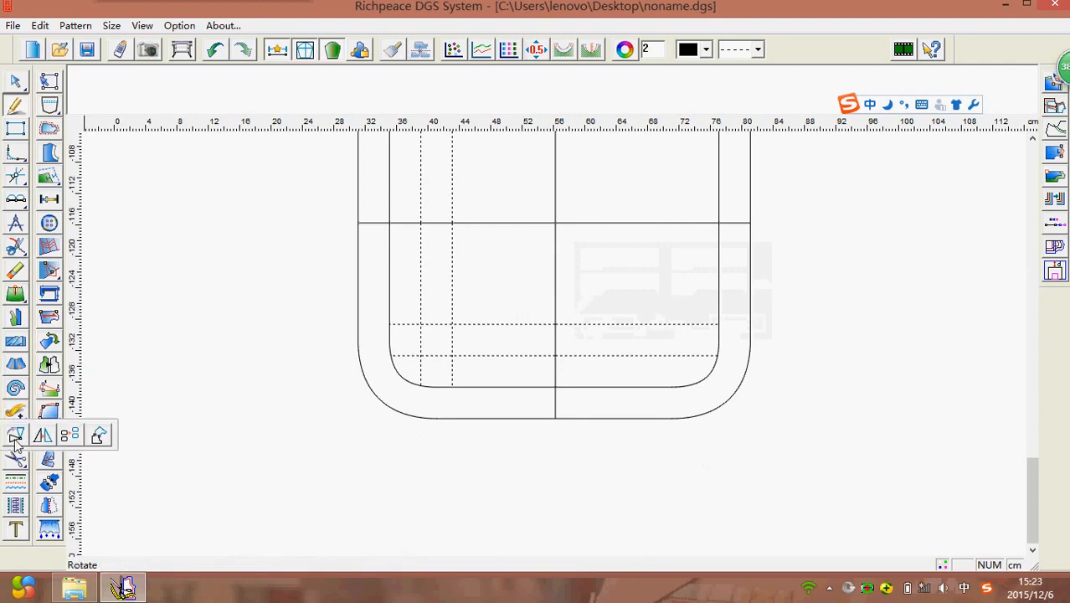
{"action": "left_click", "coordinate": [43, 435]}
{"action": "scroll", "coordinate": [561, 349], "scroll_direction": "down", "scroll_amount": 2}
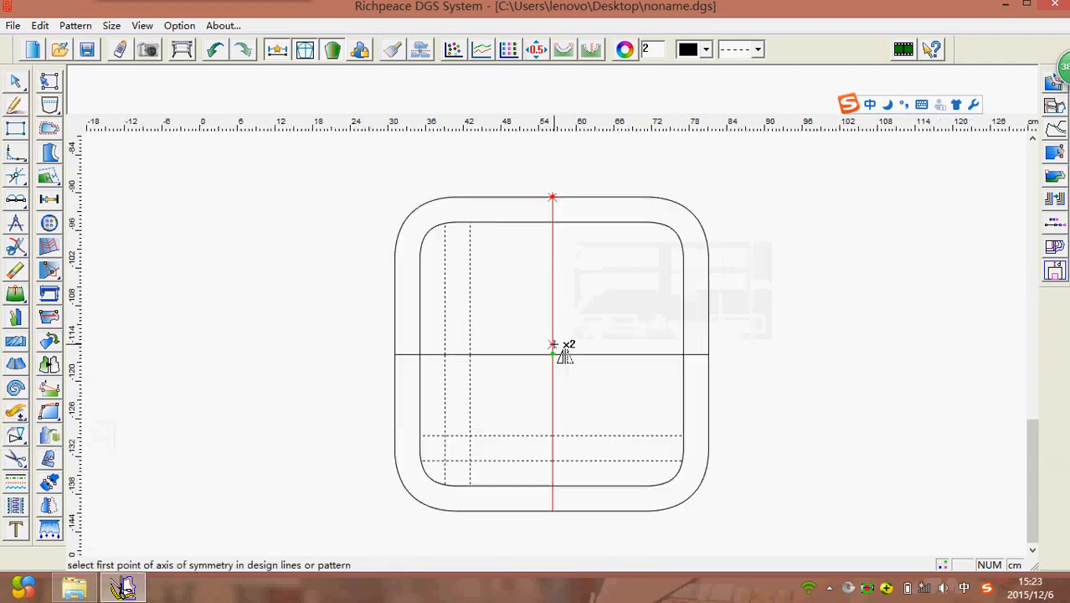
{"action": "left_click", "coordinate": [553, 247]}
{"action": "left_click", "coordinate": [553, 352]}
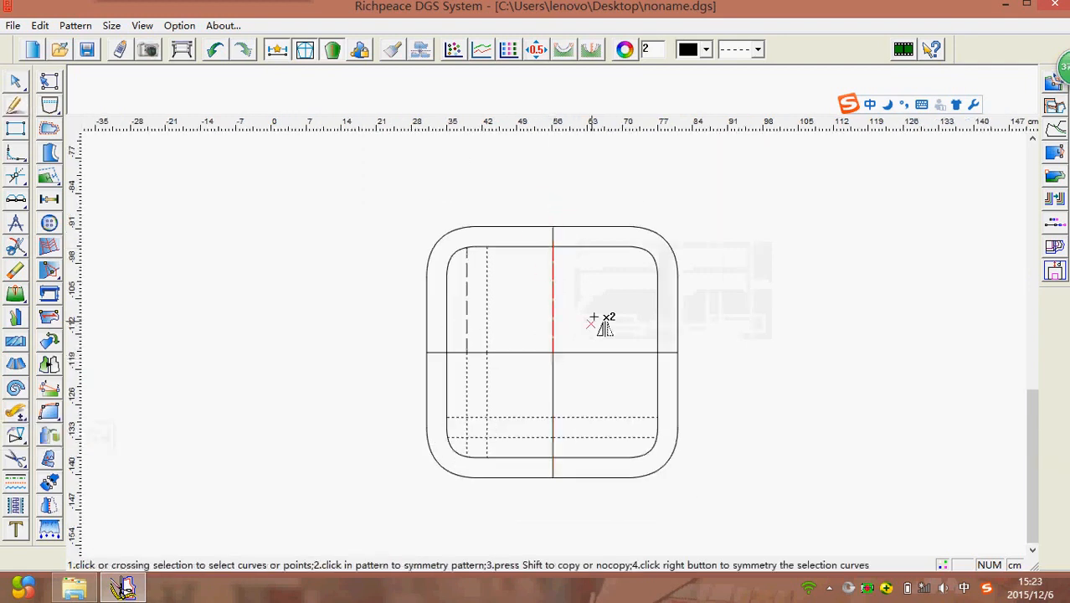
{"action": "left_click", "coordinate": [487, 326]}
{"action": "left_click", "coordinate": [488, 325]}
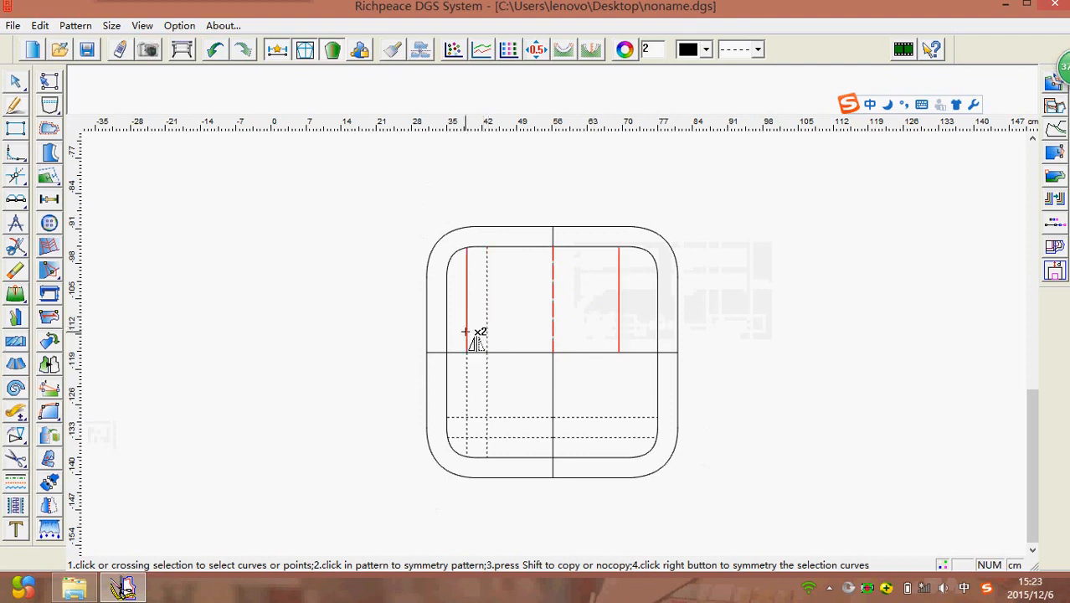
{"action": "left_click", "coordinate": [466, 330]}
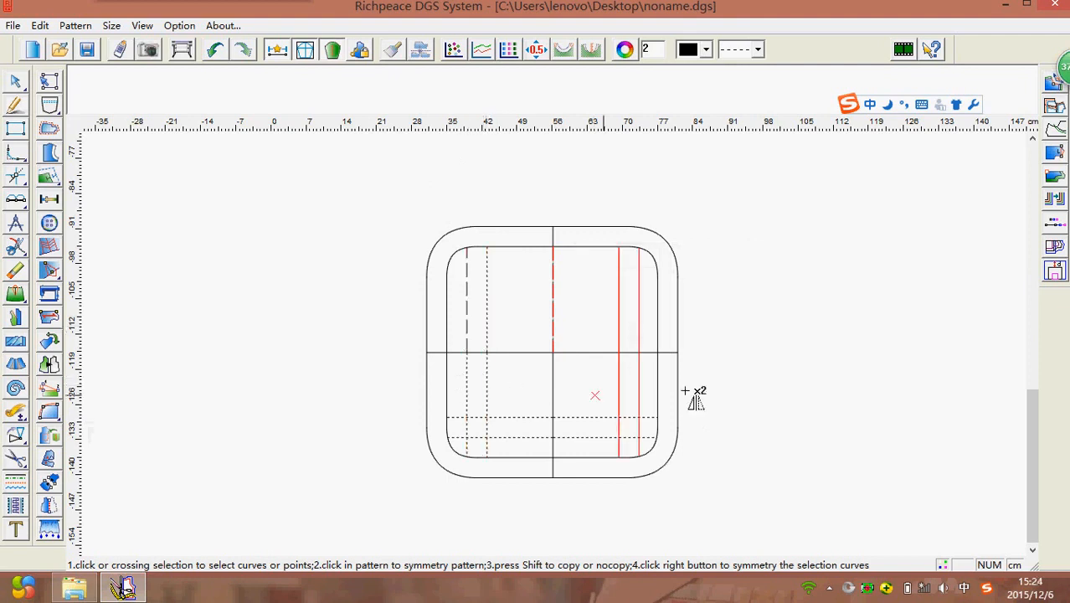
{"action": "right_click", "coordinate": [801, 376]}
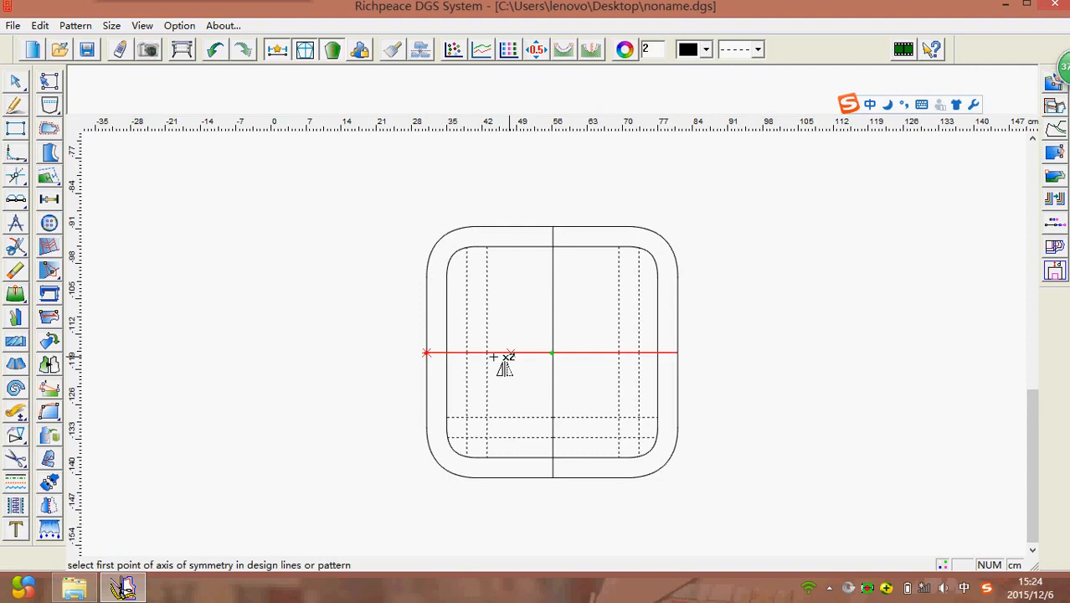
- Mirror copies of both dashed horizontal lines across the lower piece's horizontal midline
{"action": "left_click", "coordinate": [466, 352]}
{"action": "left_click", "coordinate": [552, 352]}
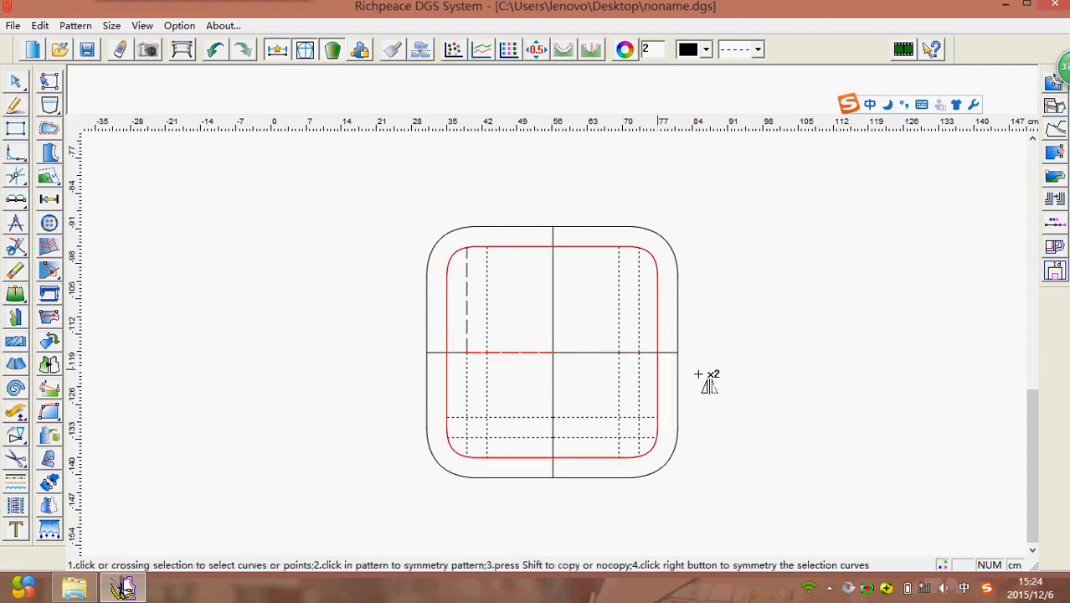
{"action": "left_click", "coordinate": [536, 416]}
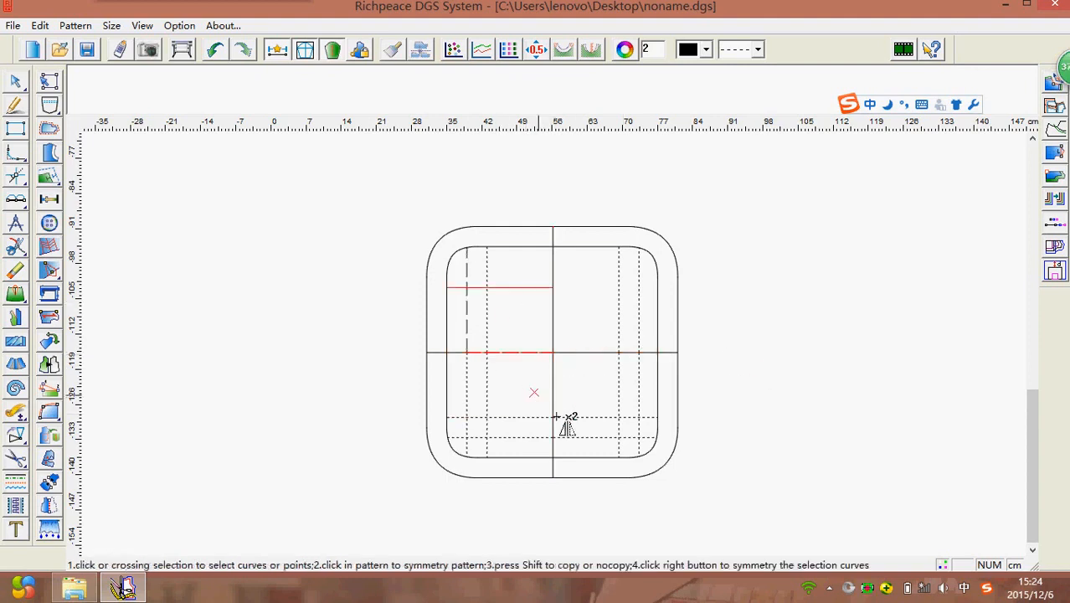
{"action": "left_click", "coordinate": [585, 418]}
{"action": "left_click", "coordinate": [540, 437]}
{"action": "left_click", "coordinate": [583, 437]}
{"action": "right_click", "coordinate": [788, 383]}
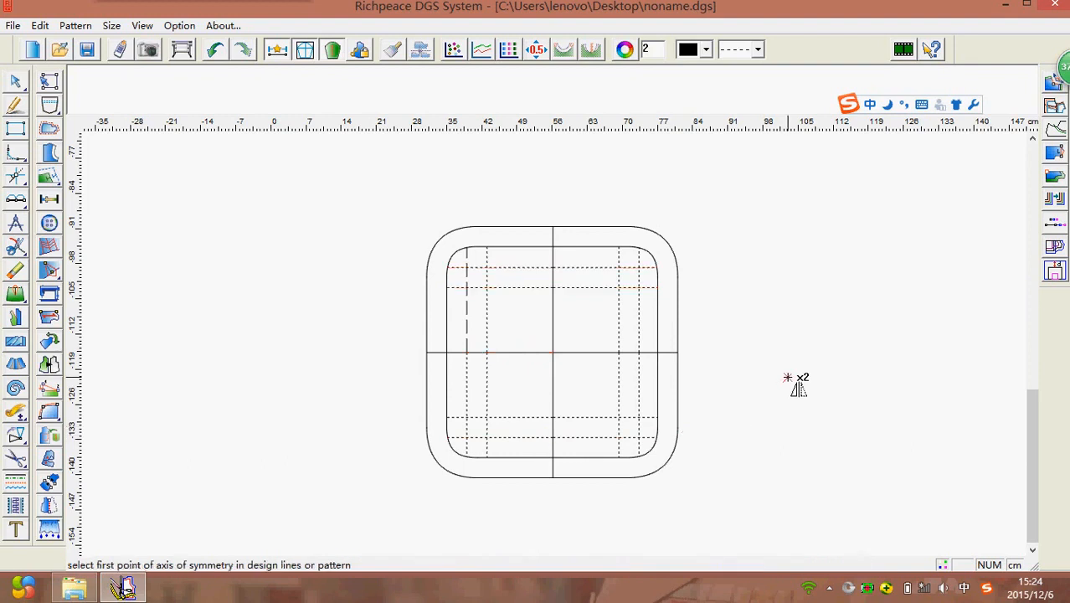
{"action": "scroll", "coordinate": [785, 365], "scroll_direction": "down", "scroll_amount": 3}
{"action": "scroll", "coordinate": [553, 344], "scroll_direction": "up", "scroll_amount": 2}
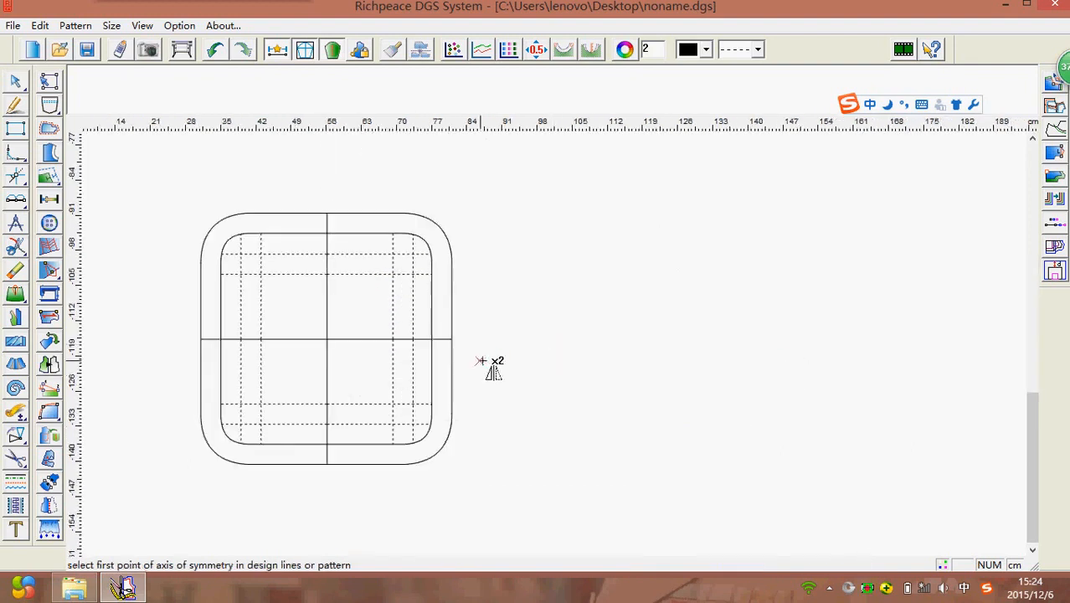
{"action": "scroll", "coordinate": [555, 345], "scroll_direction": "down", "scroll_amount": 3}
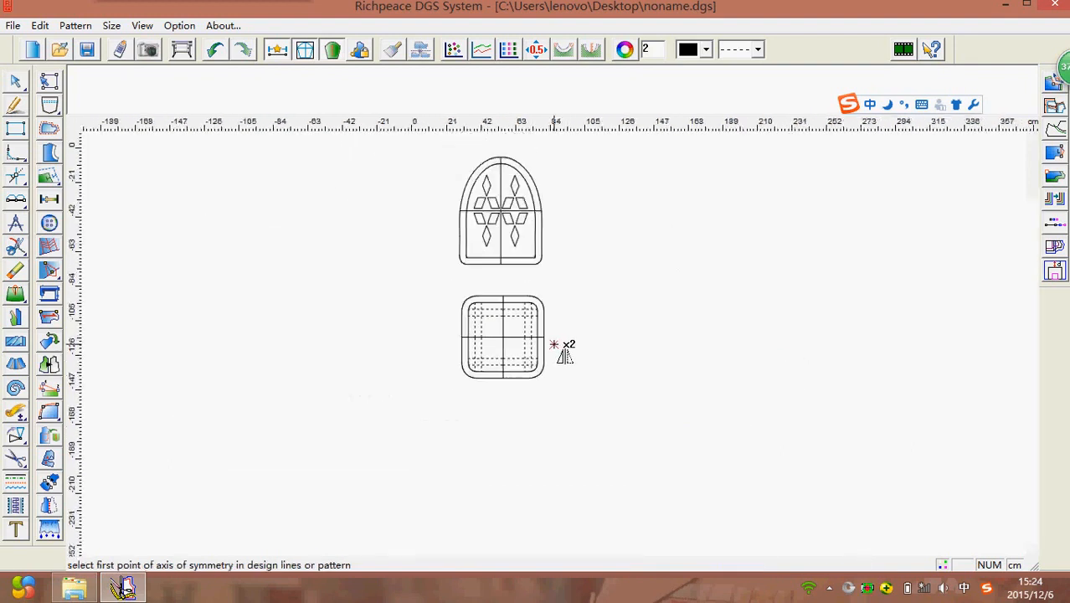
{"action": "scroll", "coordinate": [553, 344], "scroll_direction": "up", "scroll_amount": 2}
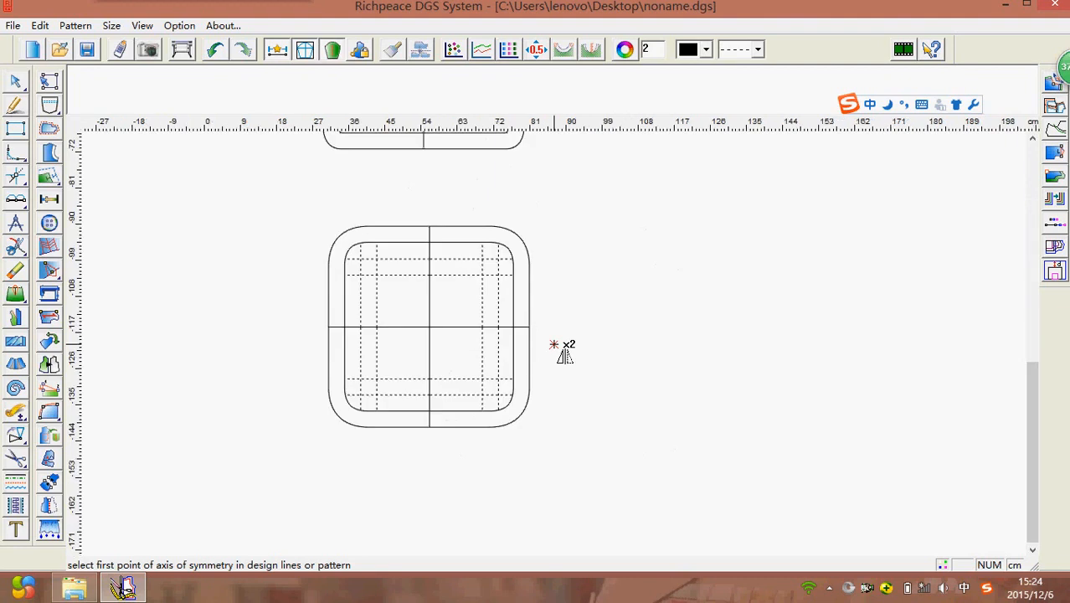
- Insert the three-diamond motif T043 from the part library into the upper-left quarter of the lower piece
{"action": "left_click", "coordinate": [16, 505]}
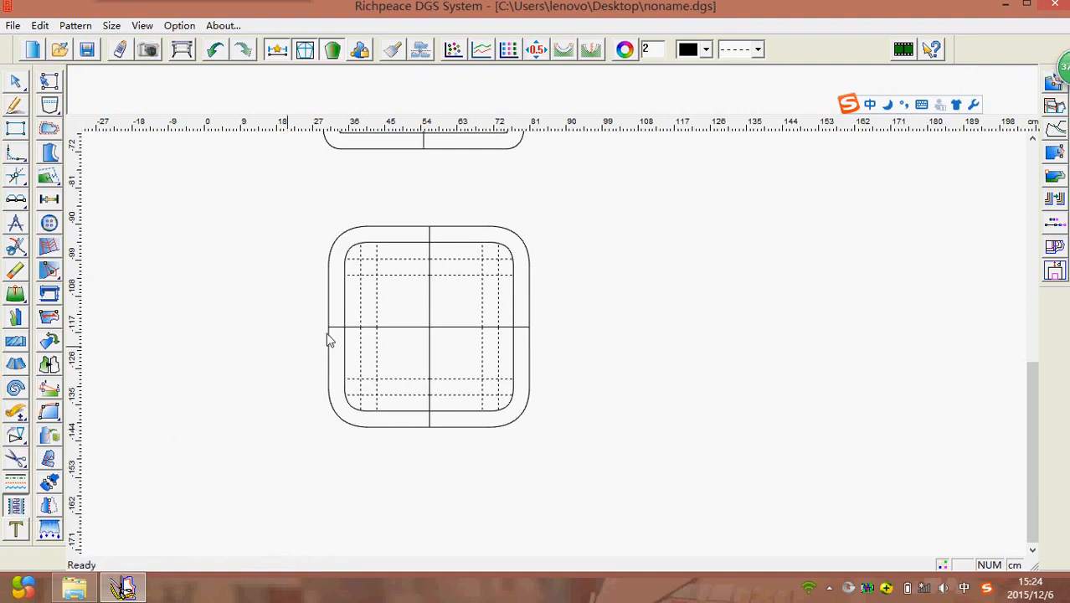
{"action": "scroll", "coordinate": [406, 306], "scroll_direction": "up", "scroll_amount": 2}
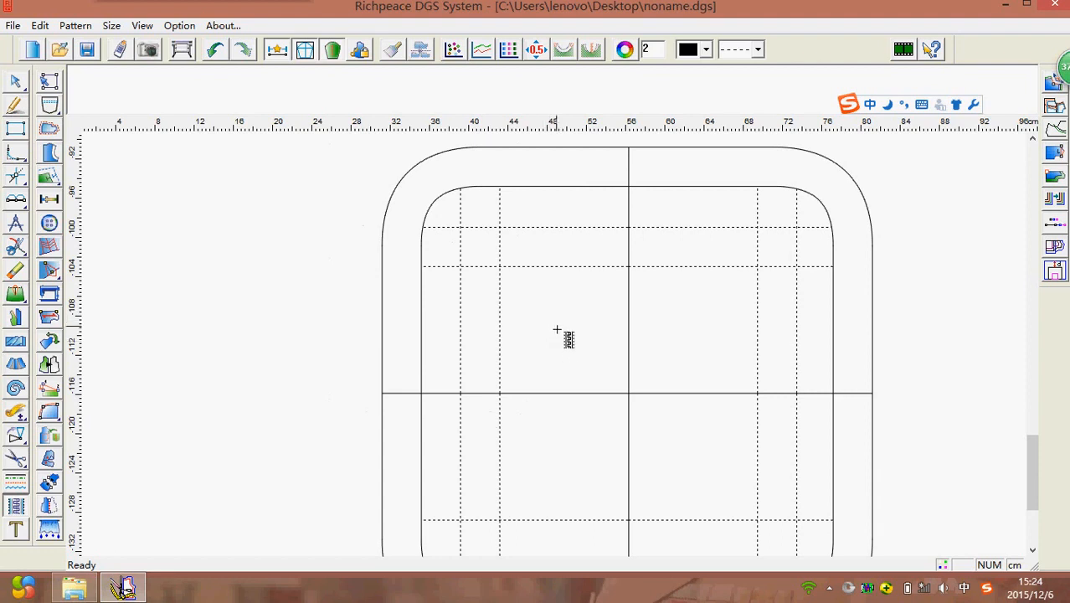
{"action": "left_click", "coordinate": [551, 329]}
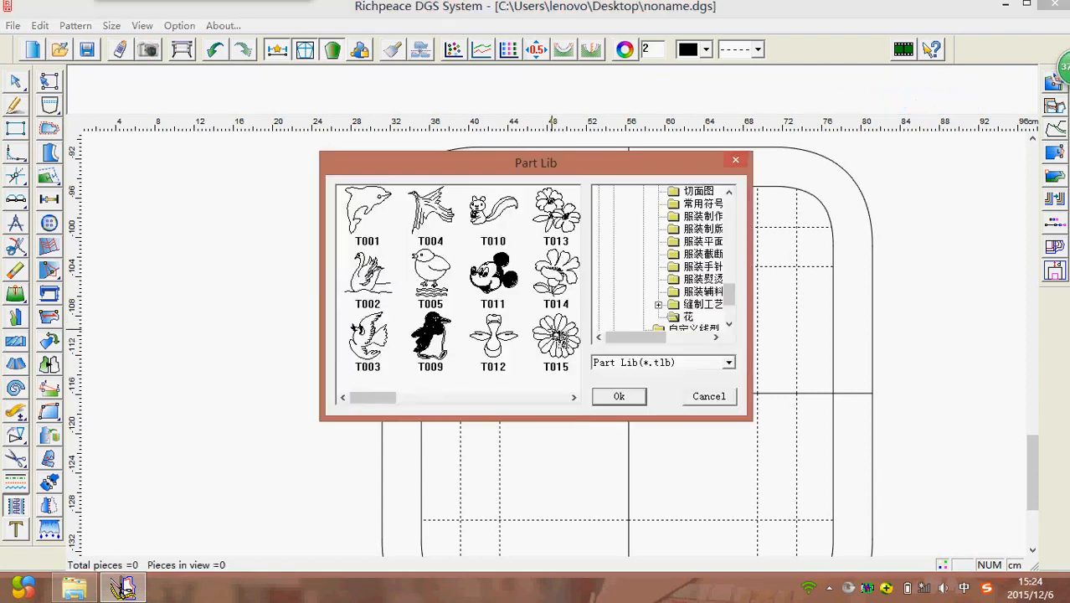
{"action": "left_click_drag", "start_coordinate": [369, 398], "coordinate": [563, 391]}
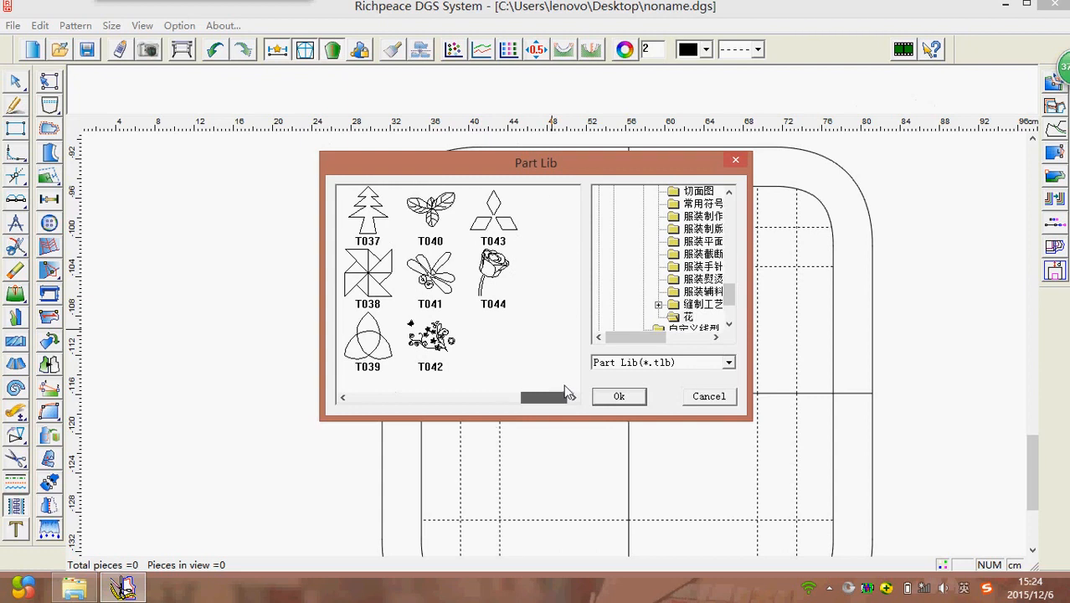
{"action": "left_click", "coordinate": [492, 230]}
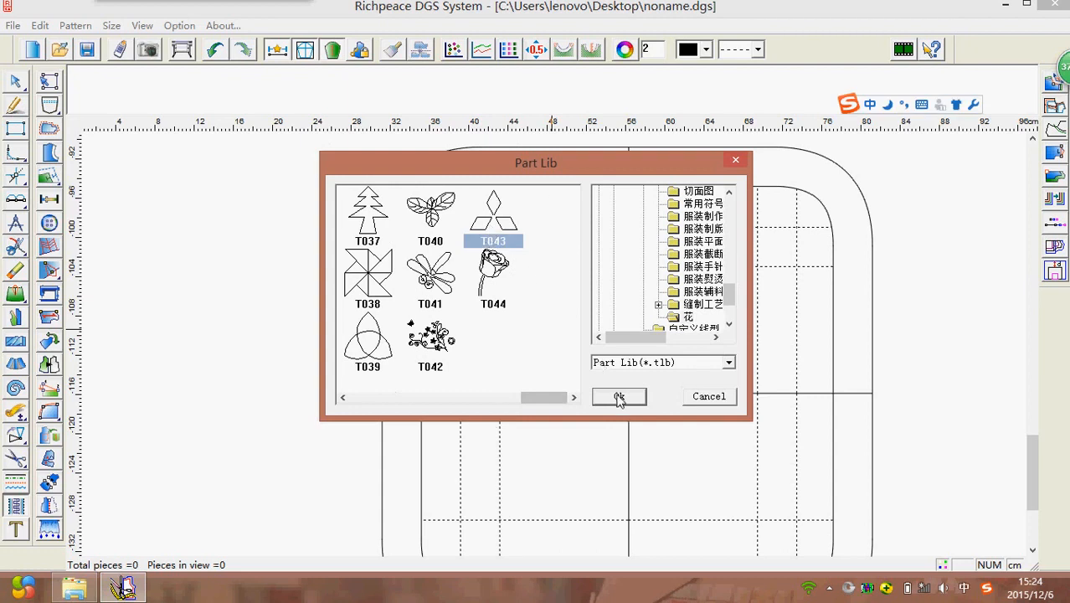
{"action": "left_click", "coordinate": [618, 396]}
- Enlarge the inserted diamond motif to about 7 cm wide and 6 cm high
{"action": "scroll", "coordinate": [587, 350], "scroll_direction": "up", "scroll_amount": 3}
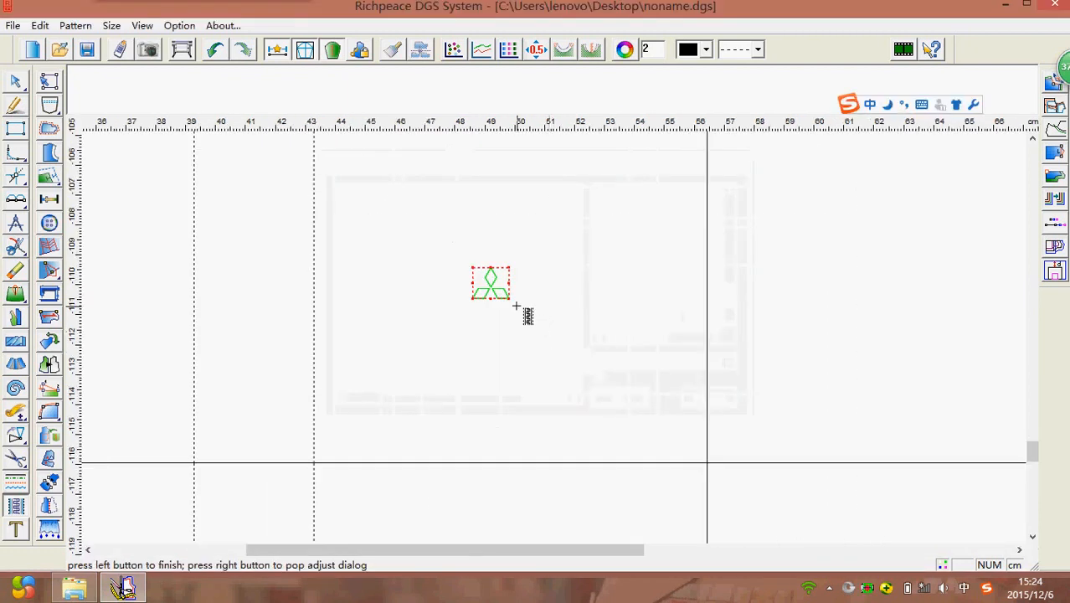
{"action": "left_click_drag", "start_coordinate": [509, 284], "coordinate": [684, 285]}
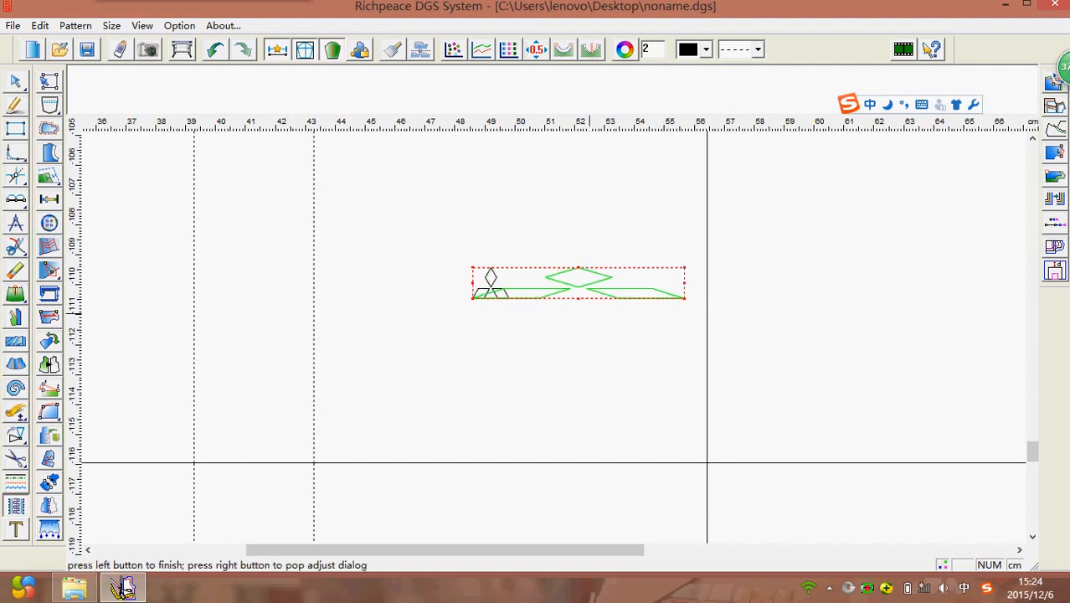
{"action": "left_click_drag", "start_coordinate": [582, 298], "coordinate": [582, 454]}
- Move the diamond motif into the lower piece's upper-left quarter and enlarge it to about 8.6 cm wide and 8.9 cm high
{"action": "scroll", "coordinate": [585, 455], "scroll_direction": "down", "scroll_amount": 4}
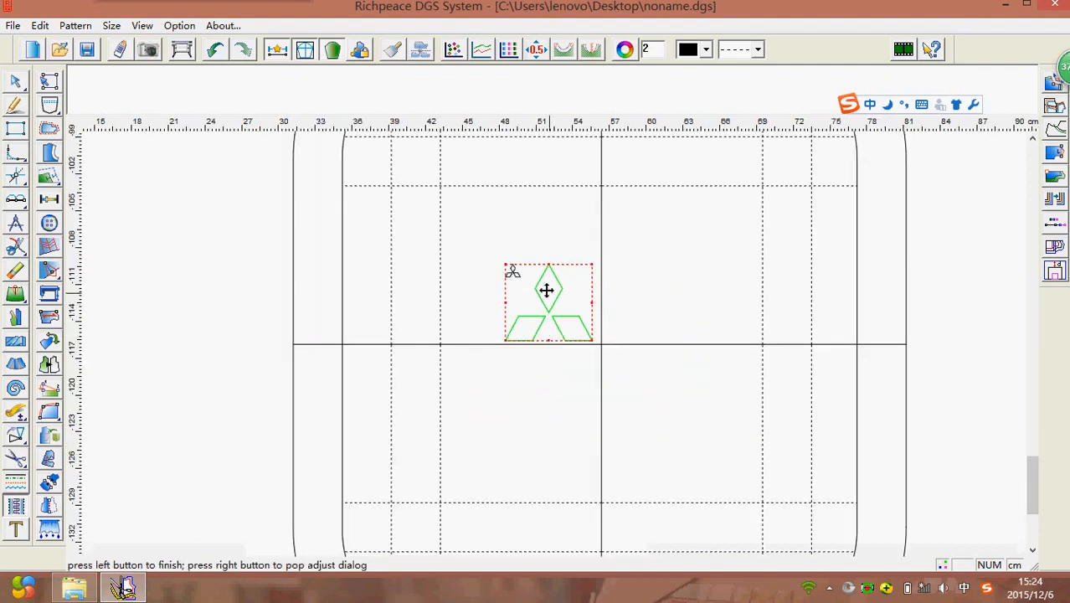
{"action": "left_click_drag", "start_coordinate": [546, 290], "coordinate": [503, 228]}
{"action": "left_click_drag", "start_coordinate": [507, 279], "coordinate": [508, 288]}
{"action": "left_click_drag", "start_coordinate": [549, 250], "coordinate": [554, 248]}
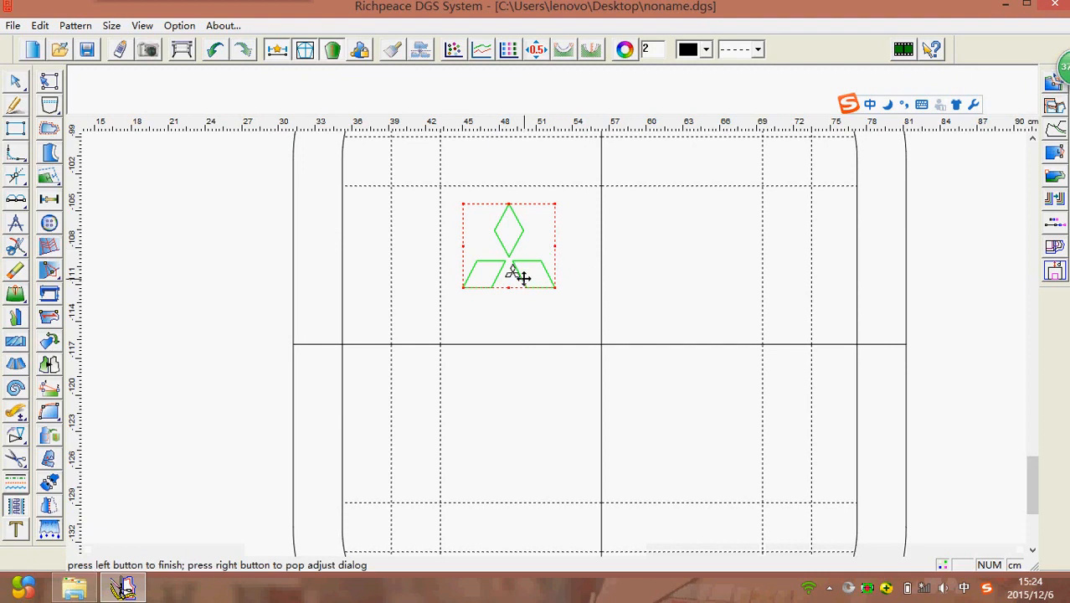
{"action": "left_click_drag", "start_coordinate": [509, 287], "coordinate": [510, 309]}
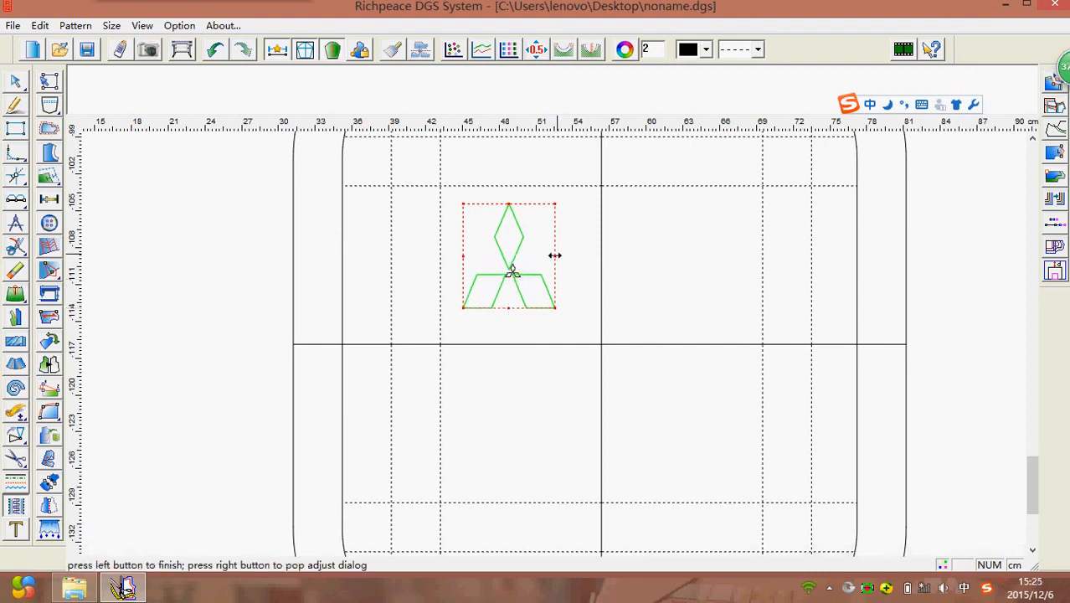
{"action": "left_click_drag", "start_coordinate": [554, 256], "coordinate": [569, 257]}
{"action": "left_click_drag", "start_coordinate": [516, 307], "coordinate": [516, 312]}
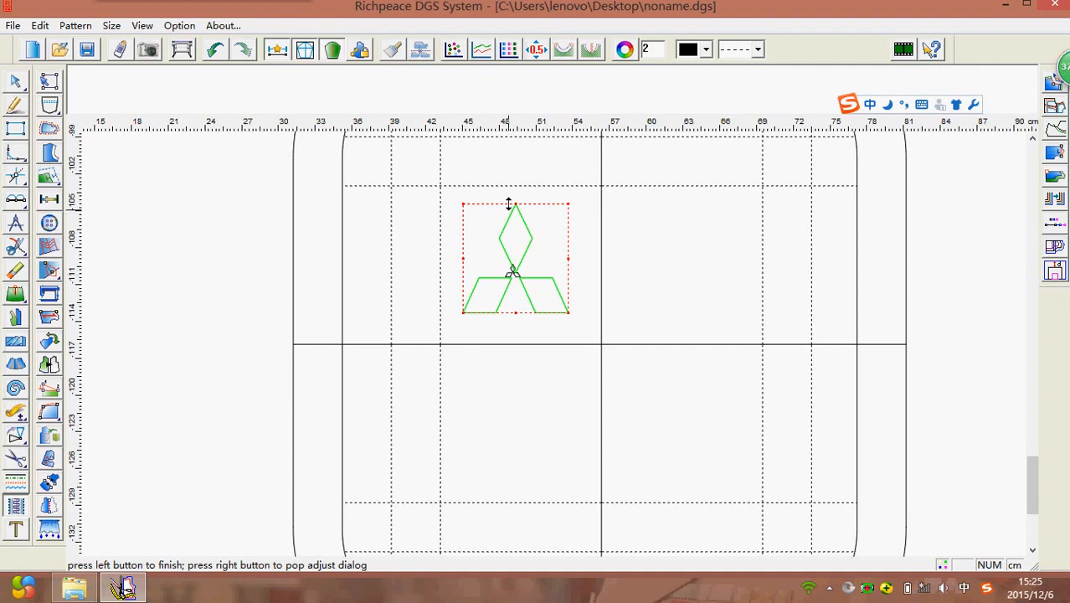
- Rotate the motif about 45° counterclockwise and place it near the inner corner of the upper-left quarter's dashed lines
{"action": "left_click_drag", "start_coordinate": [461, 309], "coordinate": [511, 327]}
{"action": "left_click_drag", "start_coordinate": [528, 260], "coordinate": [504, 238]}
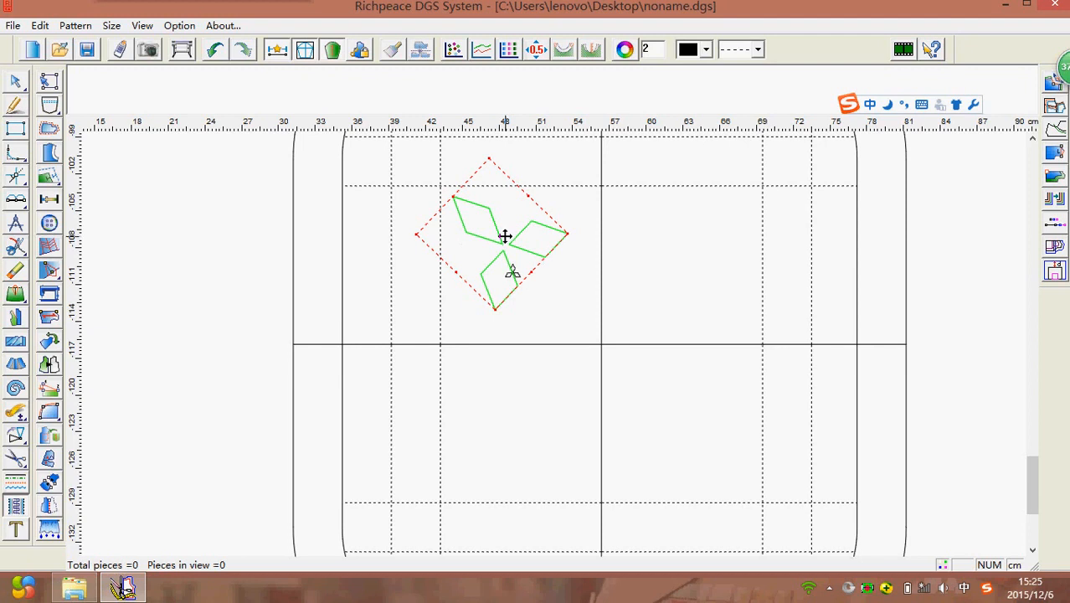
{"action": "left_click", "coordinate": [647, 281]}
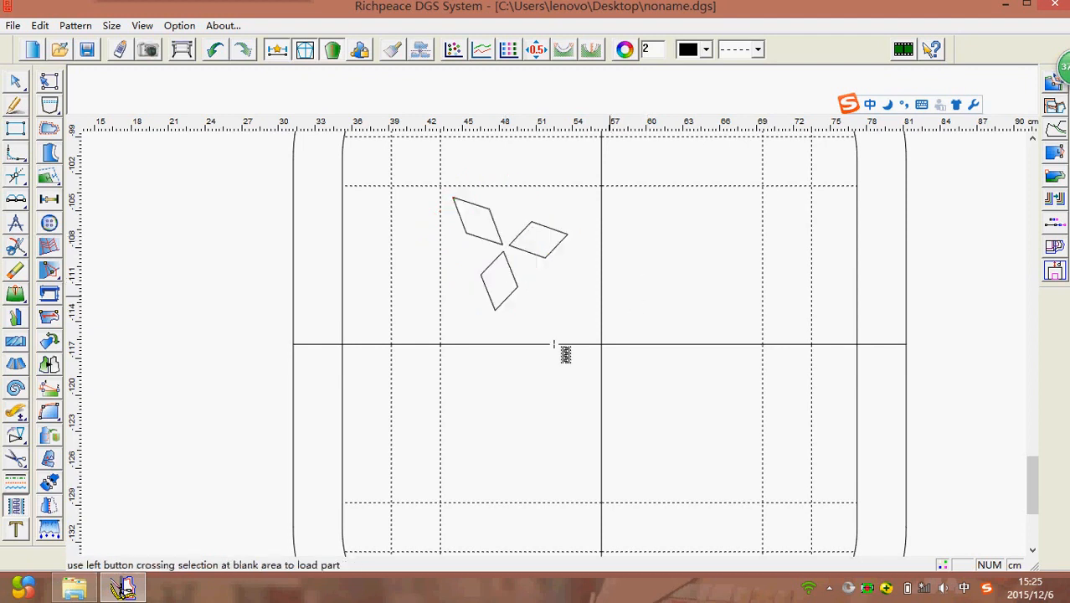
- Mirror a copy of the upper-left diamond motif across the lower piece's vertical midline
{"action": "scroll", "coordinate": [565, 354], "scroll_direction": "down", "scroll_amount": 2}
{"action": "scroll", "coordinate": [563, 353], "scroll_direction": "up", "scroll_amount": 2}
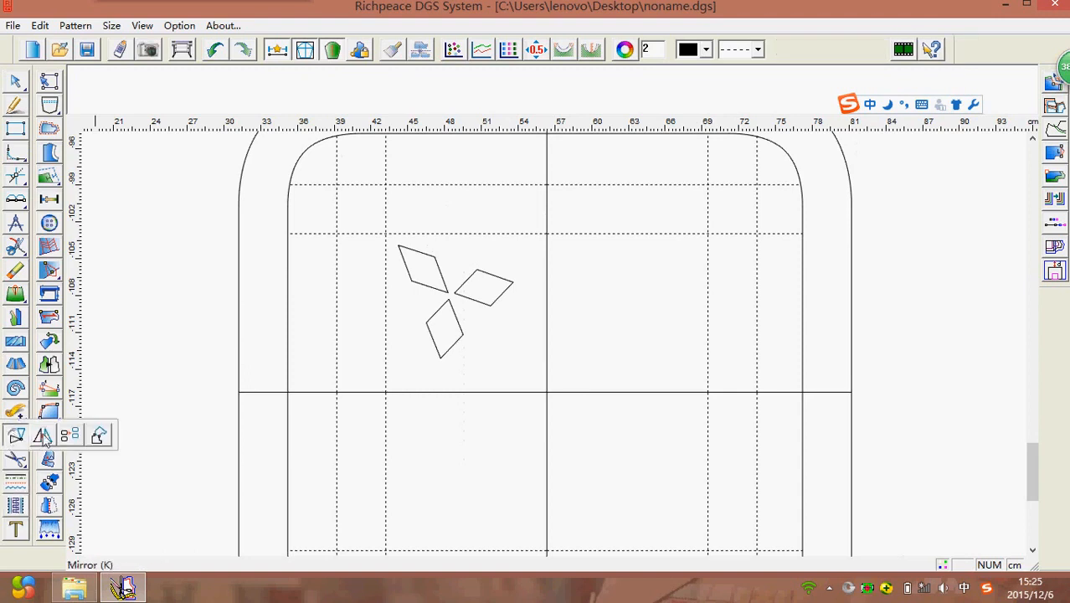
{"action": "left_click", "coordinate": [15, 435]}
{"action": "left_click", "coordinate": [548, 234]}
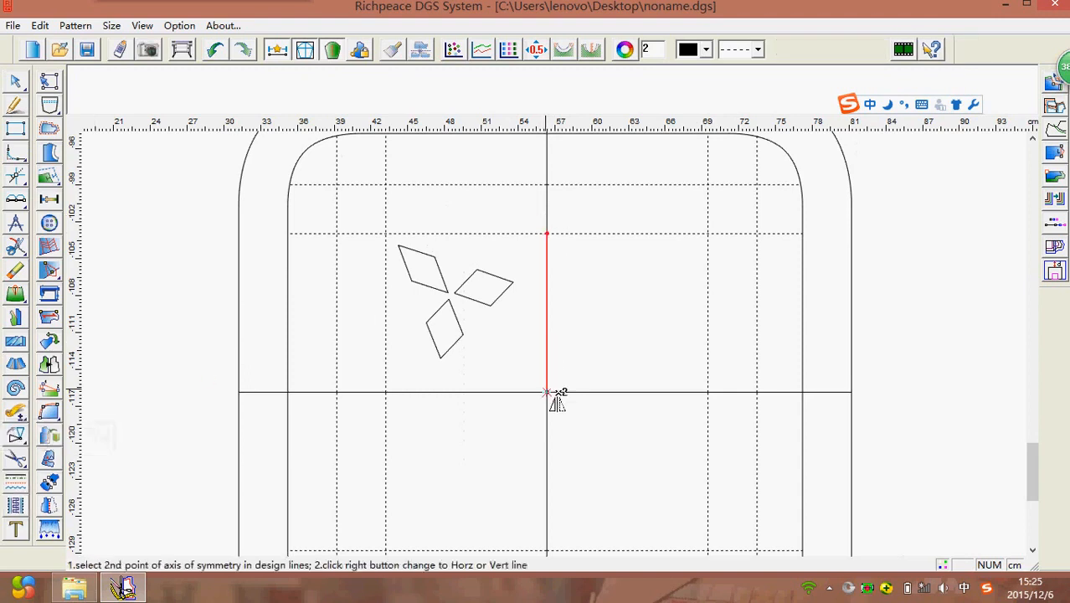
{"action": "left_click", "coordinate": [549, 391]}
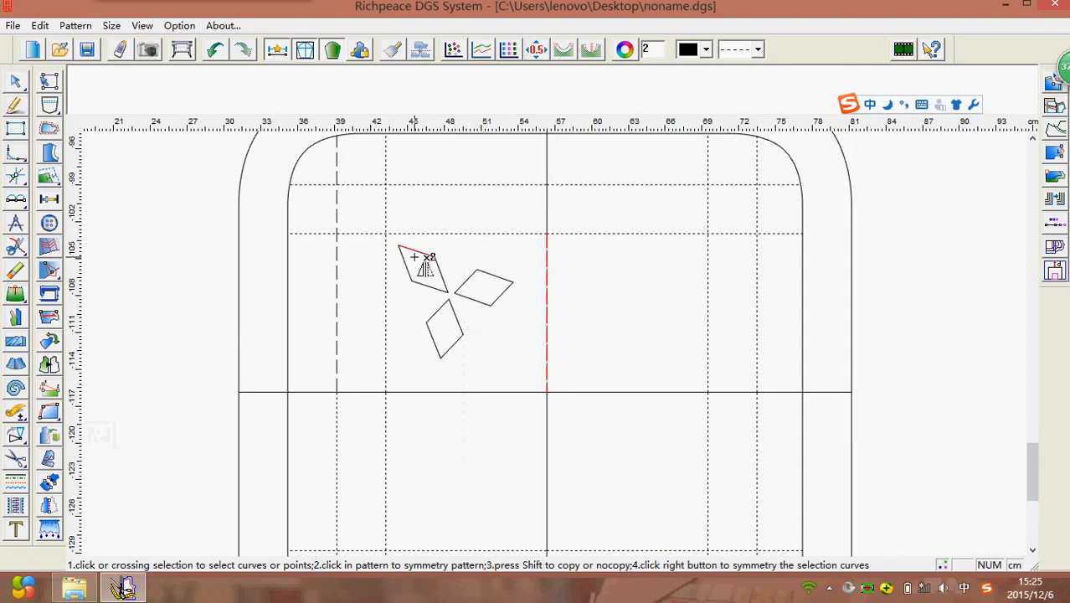
{"action": "left_click_drag", "start_coordinate": [400, 248], "coordinate": [502, 351]}
{"action": "right_click", "coordinate": [507, 352]}
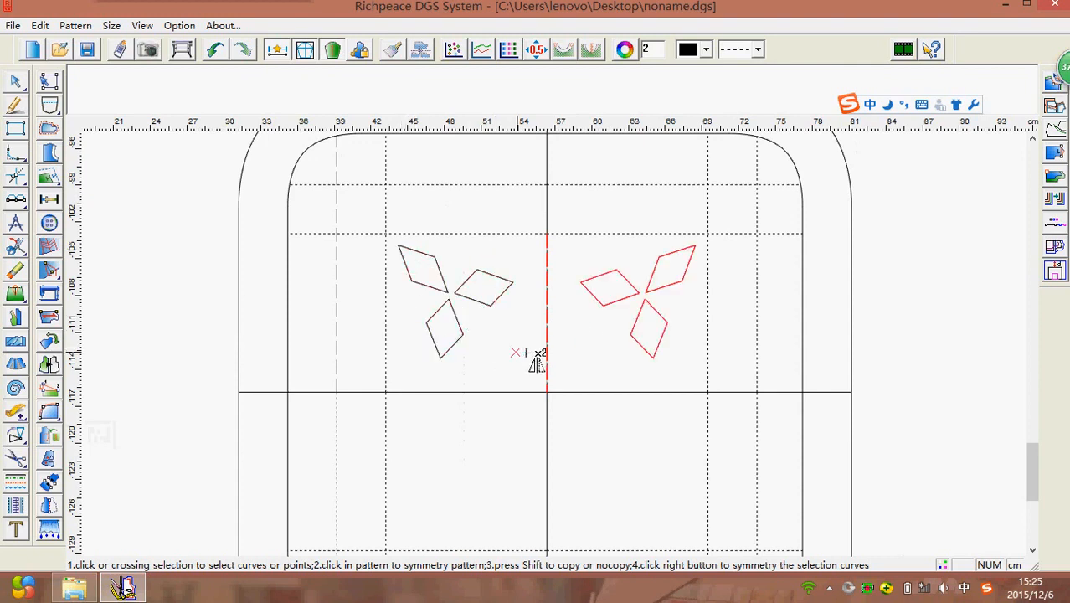
- Mirror a copy of the upper-left diamond motif across the lower piece's horizontal midline
{"action": "scroll", "coordinate": [533, 356], "scroll_direction": "down", "scroll_amount": 2}
{"action": "scroll", "coordinate": [563, 352], "scroll_direction": "up", "scroll_amount": 2}
{"action": "right_click", "coordinate": [492, 351]}
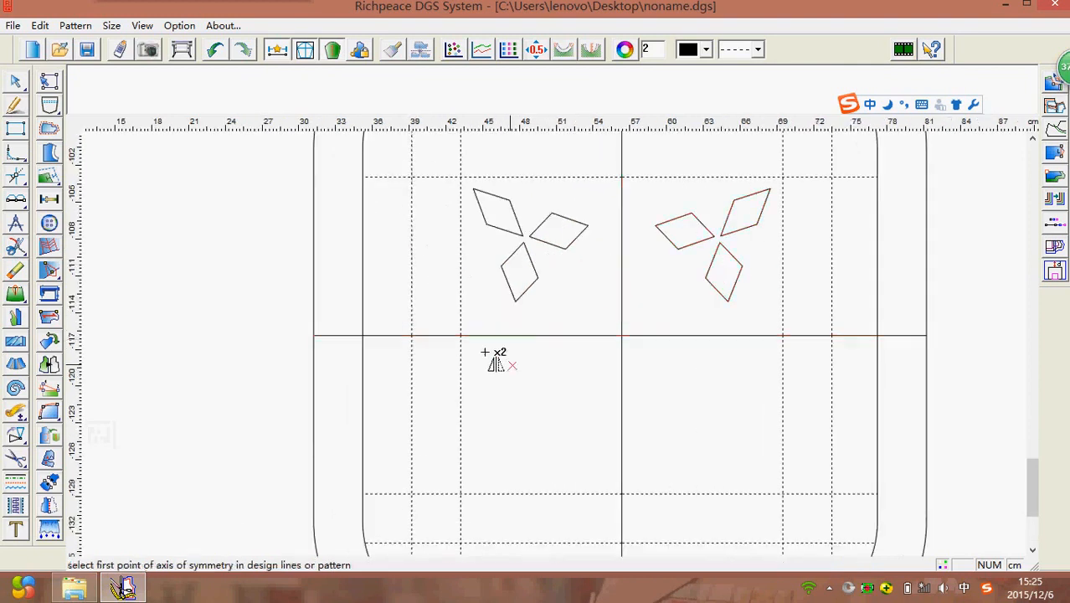
{"action": "left_click", "coordinate": [462, 336]}
{"action": "left_click", "coordinate": [623, 336]}
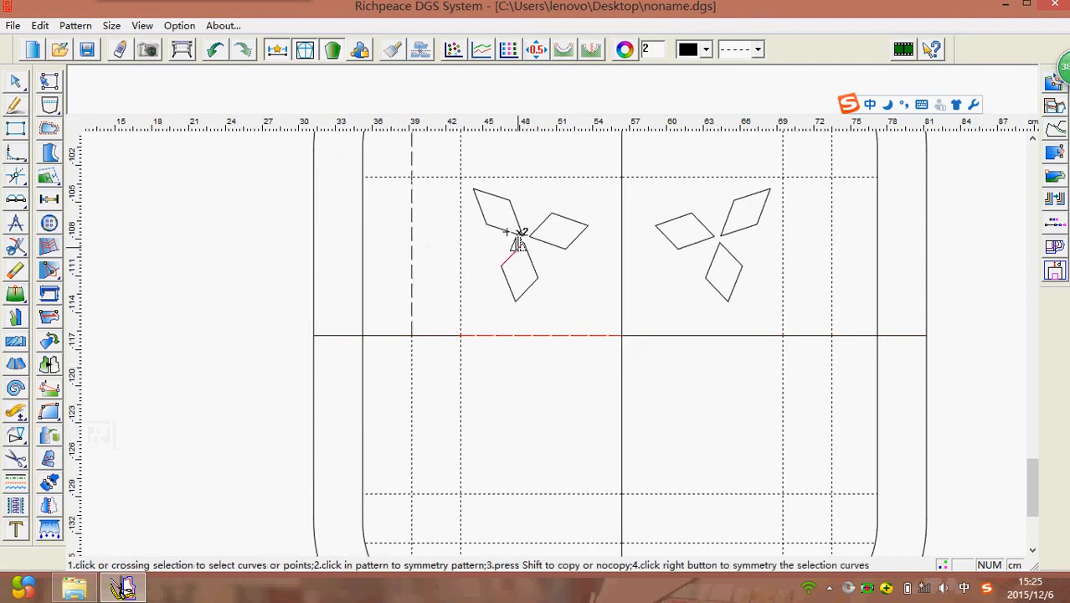
{"action": "left_click", "coordinate": [493, 197]}
{"action": "left_click_drag", "start_coordinate": [477, 189], "coordinate": [592, 292]}
{"action": "right_click", "coordinate": [591, 293]}
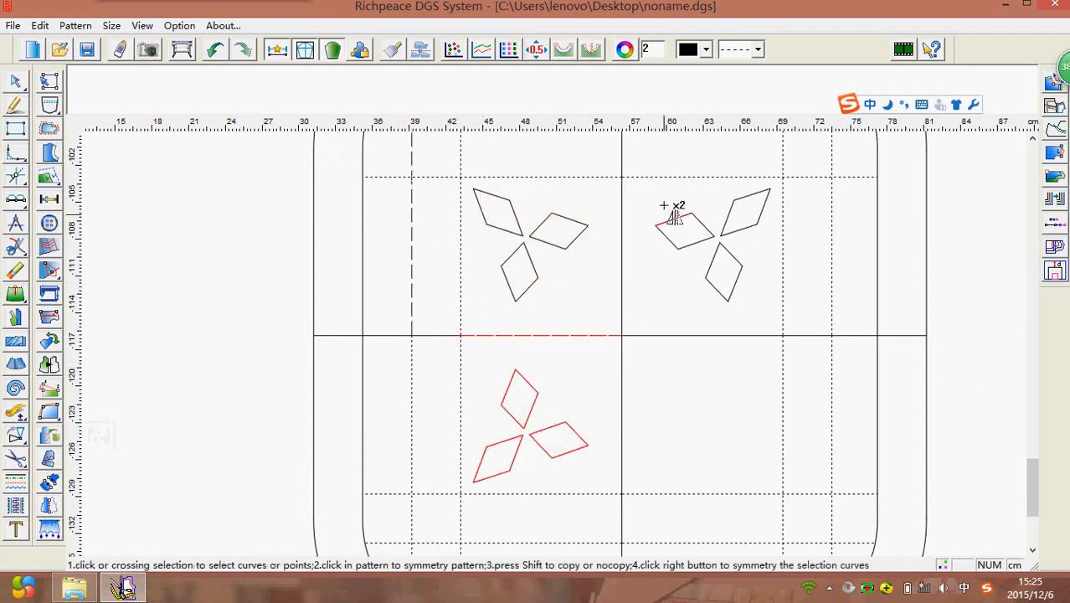
- Mirror a copy of the upper-right diamond motif across the same horizontal midline and end the mirroring
{"action": "left_click_drag", "start_coordinate": [667, 195], "coordinate": [758, 302]}
{"action": "right_click", "coordinate": [758, 303]}
{"action": "scroll", "coordinate": [735, 391], "scroll_direction": "down", "scroll_amount": 3}
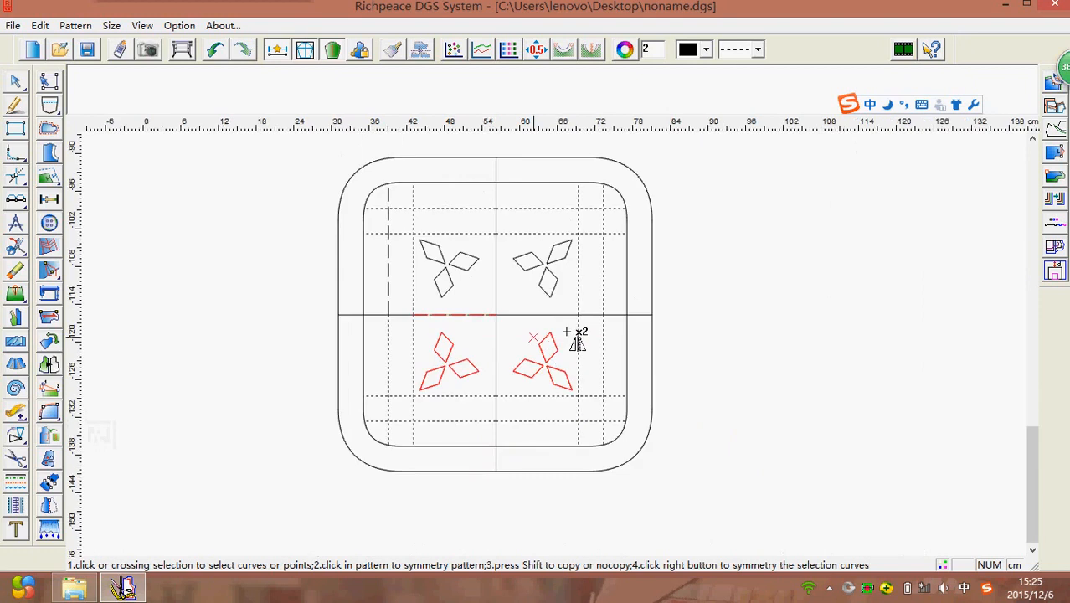
{"action": "right_click", "coordinate": [702, 296]}
{"action": "scroll", "coordinate": [580, 317], "scroll_direction": "up", "scroll_amount": 3}
{"action": "scroll", "coordinate": [454, 389], "scroll_direction": "down", "scroll_amount": 3}
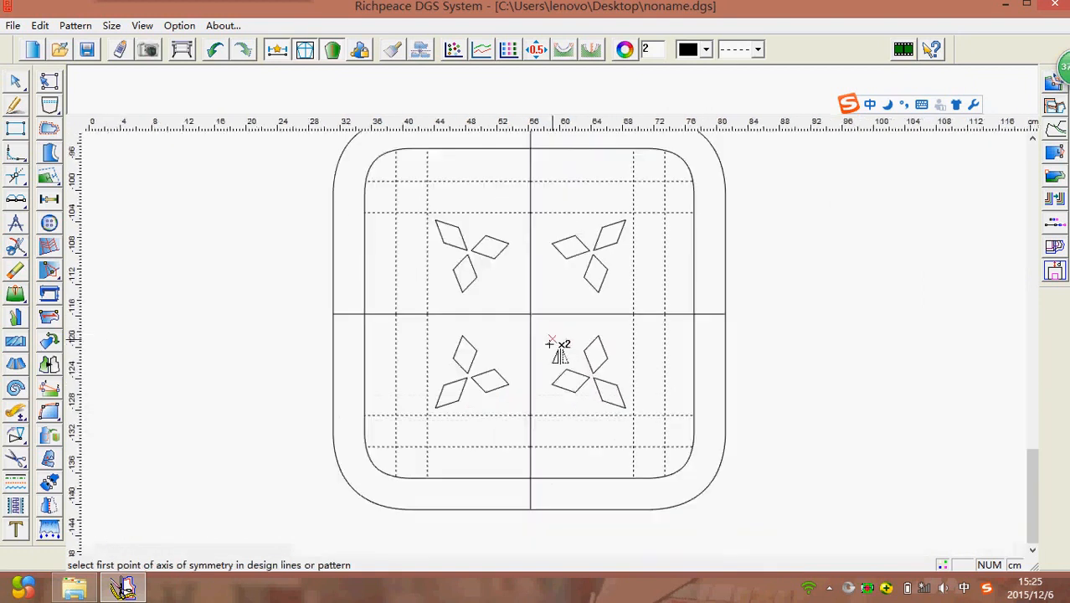
- Insert another three-diamond motif from the part library just below and left of the lower piece's centre
{"action": "left_click", "coordinate": [16, 507]}
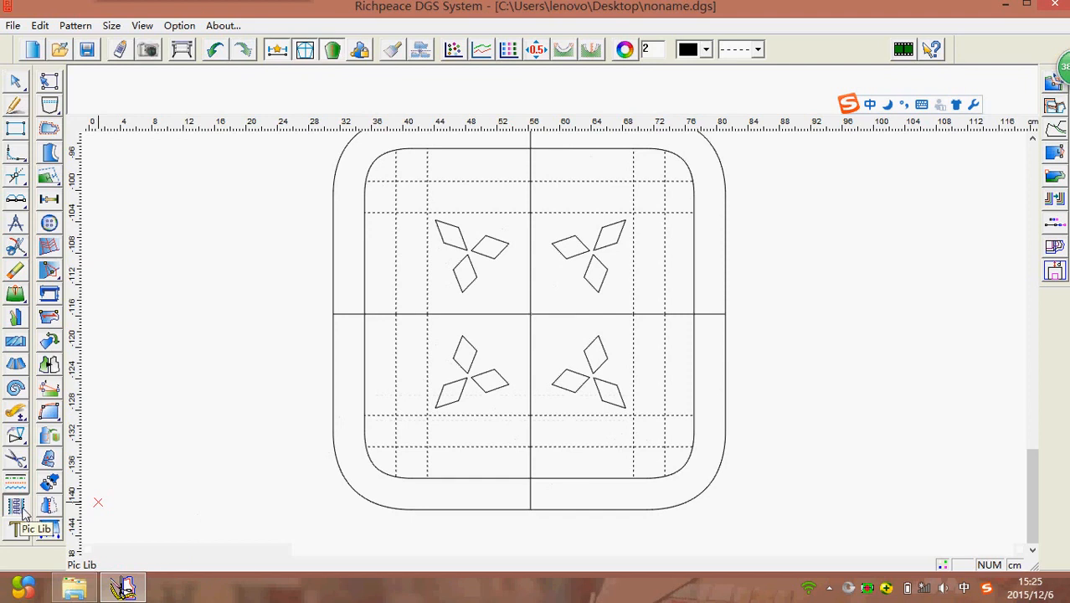
{"action": "left_click", "coordinate": [511, 335]}
{"action": "left_click_drag", "start_coordinate": [388, 397], "coordinate": [589, 353]}
{"action": "left_click", "coordinate": [501, 216]}
{"action": "left_click", "coordinate": [620, 397]}
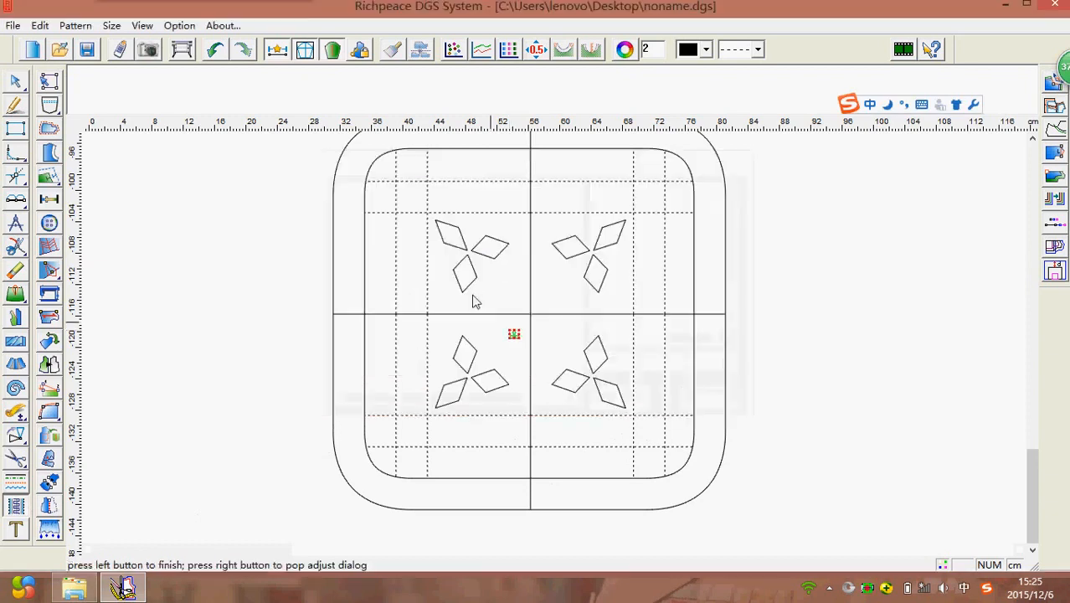
{"action": "scroll", "coordinate": [473, 303], "scroll_direction": "up", "scroll_amount": 3}
{"action": "left_click", "coordinate": [473, 336]}
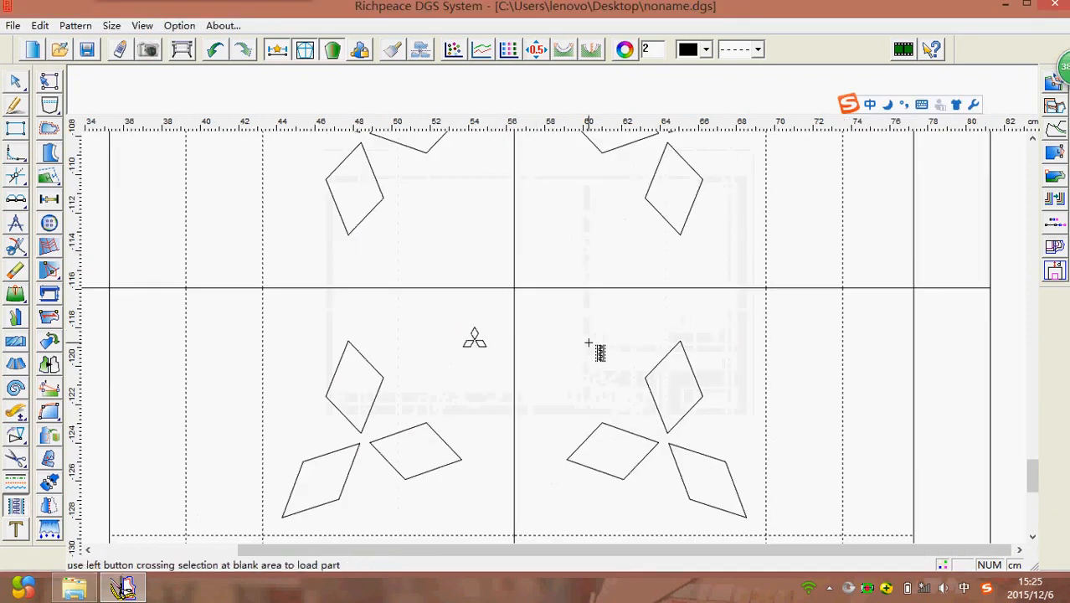
{"action": "scroll", "coordinate": [578, 326], "scroll_direction": "up", "scroll_amount": 4}
{"action": "left_click", "coordinate": [554, 310]}
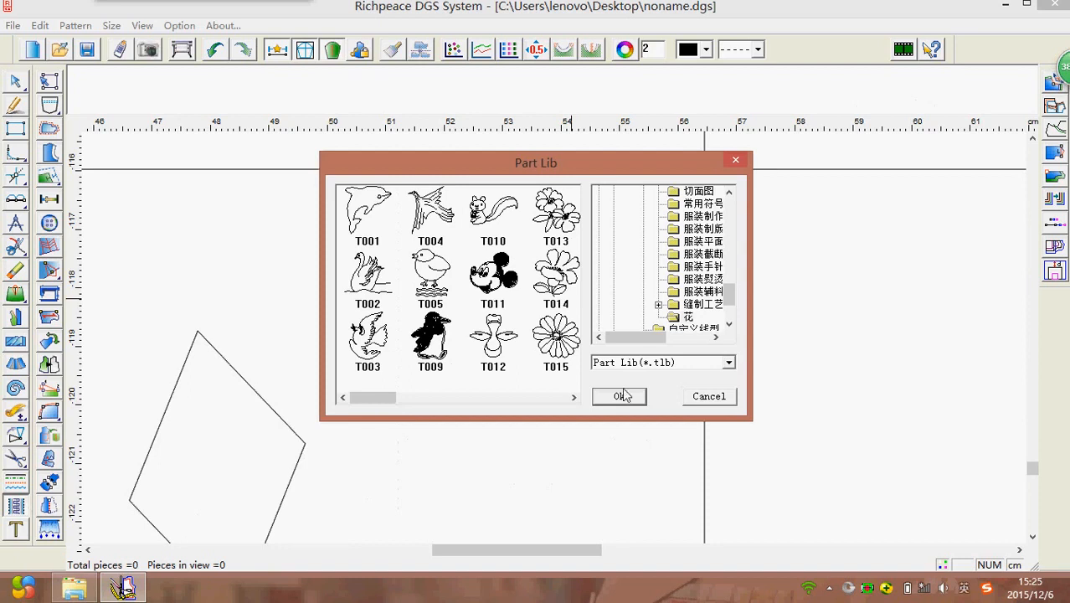
{"action": "left_click", "coordinate": [727, 397]}
- Enlarge the newly inserted central diamond motif to about 7.7 cm wide and 6 cm high
{"action": "left_click", "coordinate": [15, 505]}
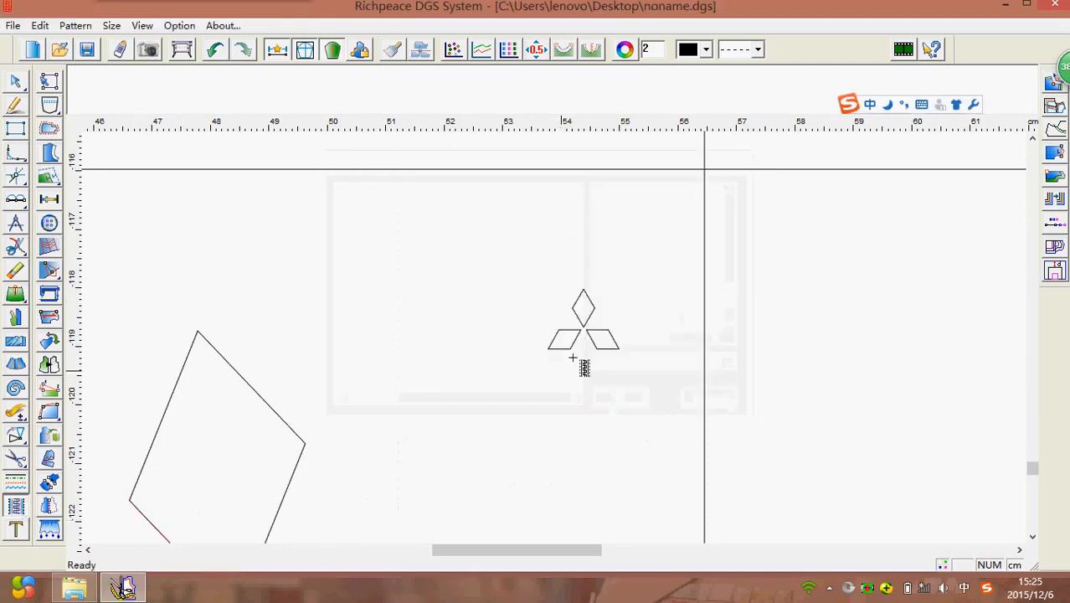
{"action": "left_click_drag", "start_coordinate": [536, 287], "coordinate": [635, 366]}
{"action": "left_click", "coordinate": [602, 341]}
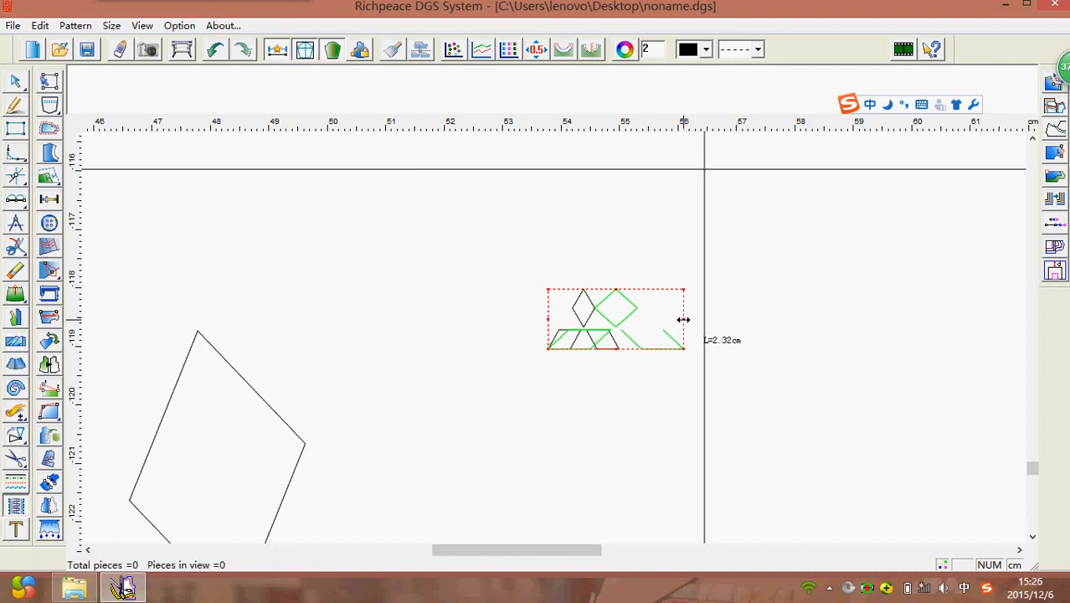
{"action": "scroll", "coordinate": [652, 363], "scroll_direction": "up", "scroll_amount": 6}
{"action": "left_click_drag", "start_coordinate": [516, 309], "coordinate": [517, 471]}
{"action": "scroll", "coordinate": [554, 336], "scroll_direction": "down", "scroll_amount": 4}
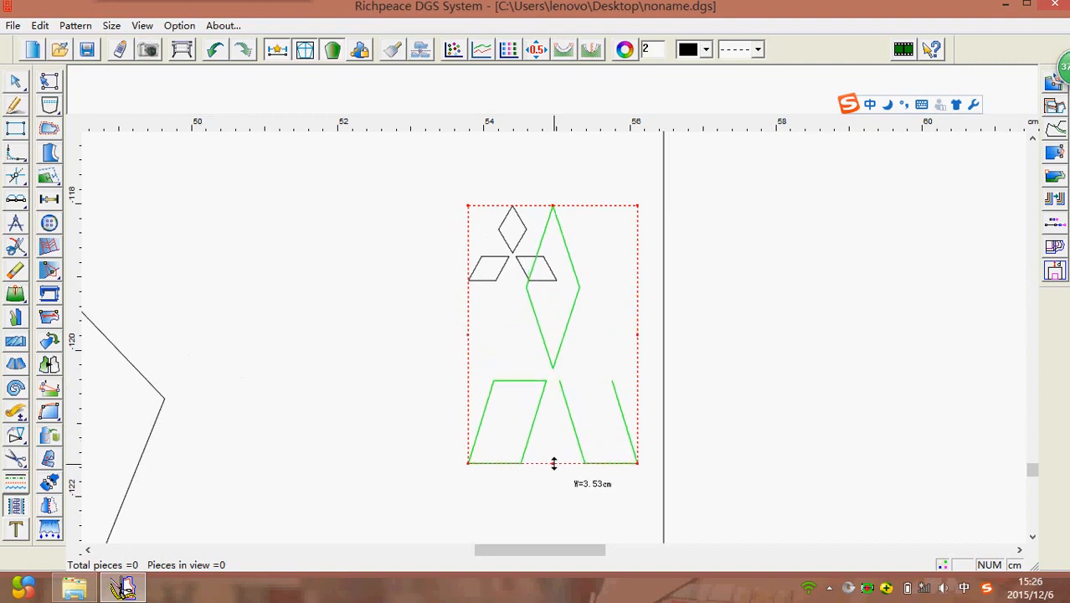
{"action": "scroll", "coordinate": [554, 336], "scroll_direction": "down", "scroll_amount": 4}
{"action": "left_click_drag", "start_coordinate": [554, 346], "coordinate": [559, 392]}
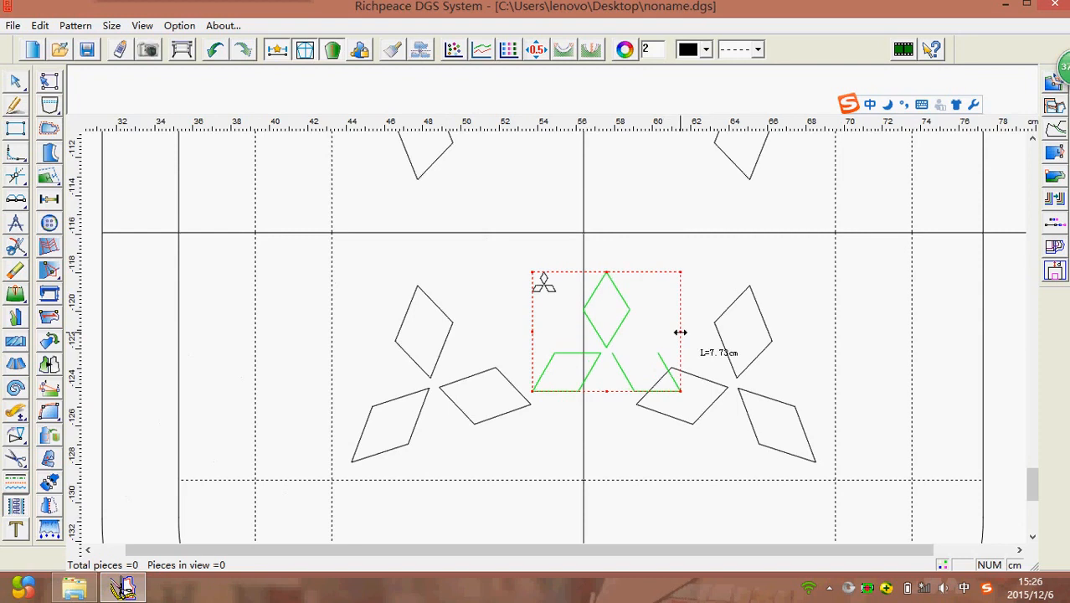
{"action": "scroll", "coordinate": [682, 336], "scroll_direction": "down", "scroll_amount": 3}
{"action": "left_click_drag", "start_coordinate": [555, 337], "coordinate": [551, 337]}
- Centre the motif on the vertical midline over the midline crossing, stretch it to 9.6 cm high and place it
{"action": "left_click_drag", "start_coordinate": [508, 298], "coordinate": [486, 266]}
{"action": "left_click_drag", "start_coordinate": [493, 332], "coordinate": [492, 331]}
{"action": "right_click", "coordinate": [465, 305]}
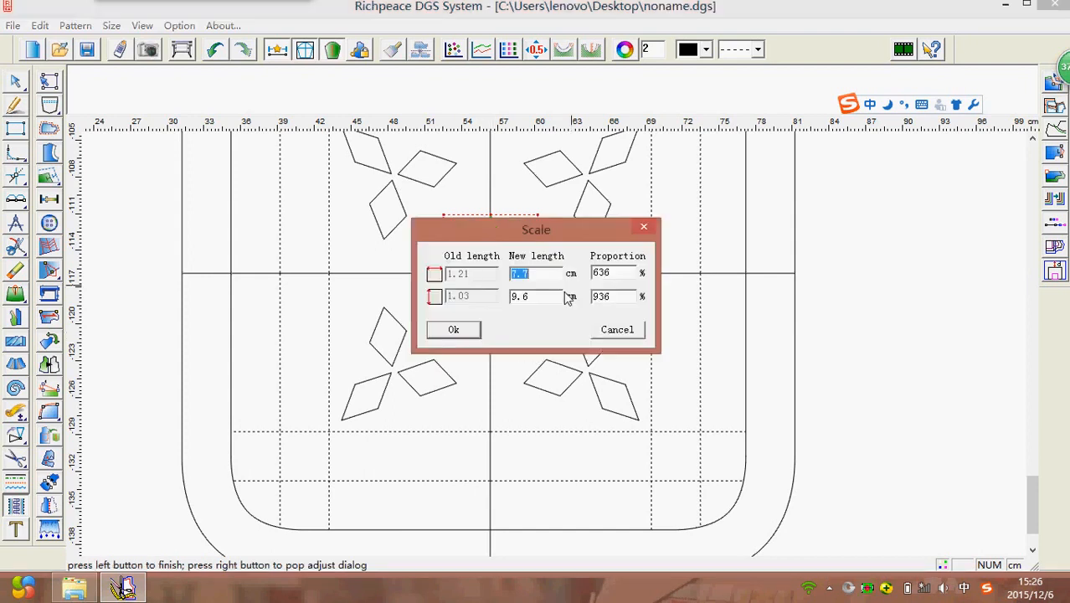
{"action": "left_click", "coordinate": [619, 331]}
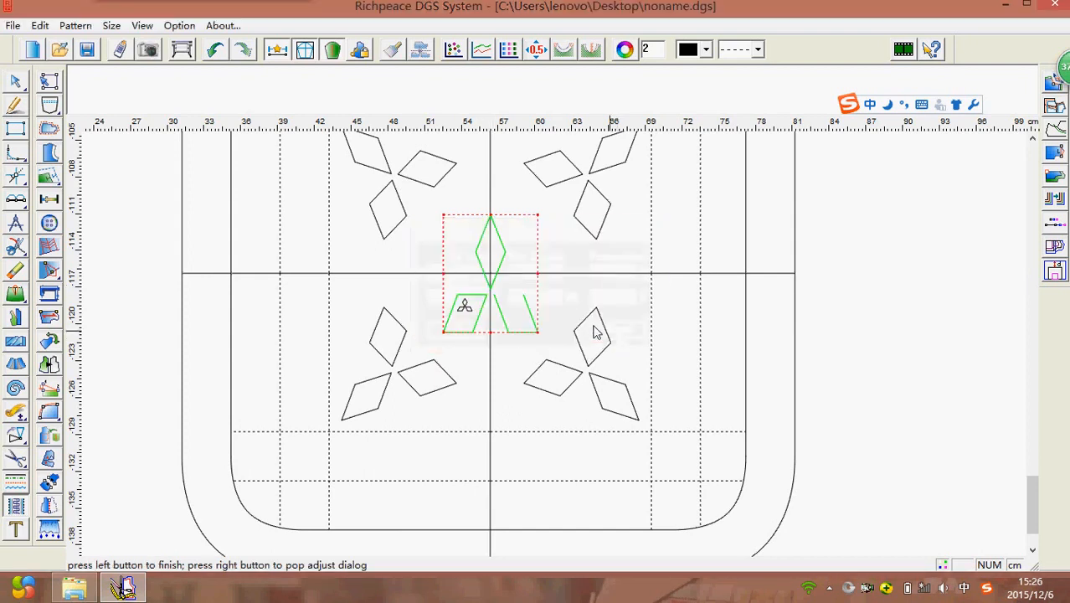
{"action": "left_click", "coordinate": [582, 272]}
- Draw a straight line closing the top edge of the central motif's lower-right diamond and set the line type to solid
{"action": "scroll", "coordinate": [517, 282], "scroll_direction": "up", "scroll_amount": 3}
{"action": "right_click", "coordinate": [352, 351]}
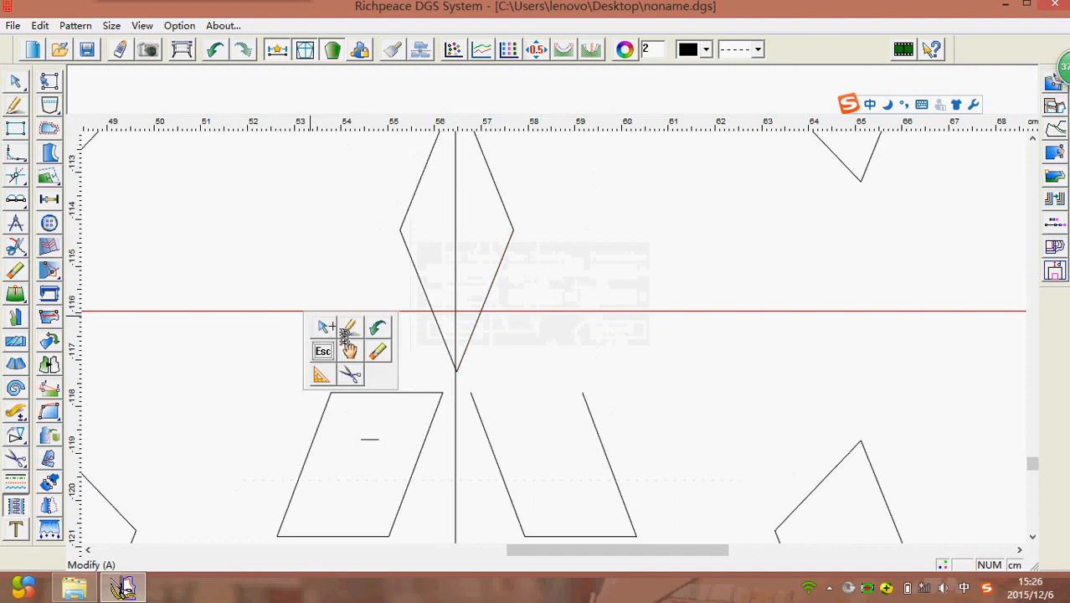
{"action": "left_click", "coordinate": [349, 326]}
{"action": "left_click", "coordinate": [471, 392]}
{"action": "left_click", "coordinate": [582, 391]}
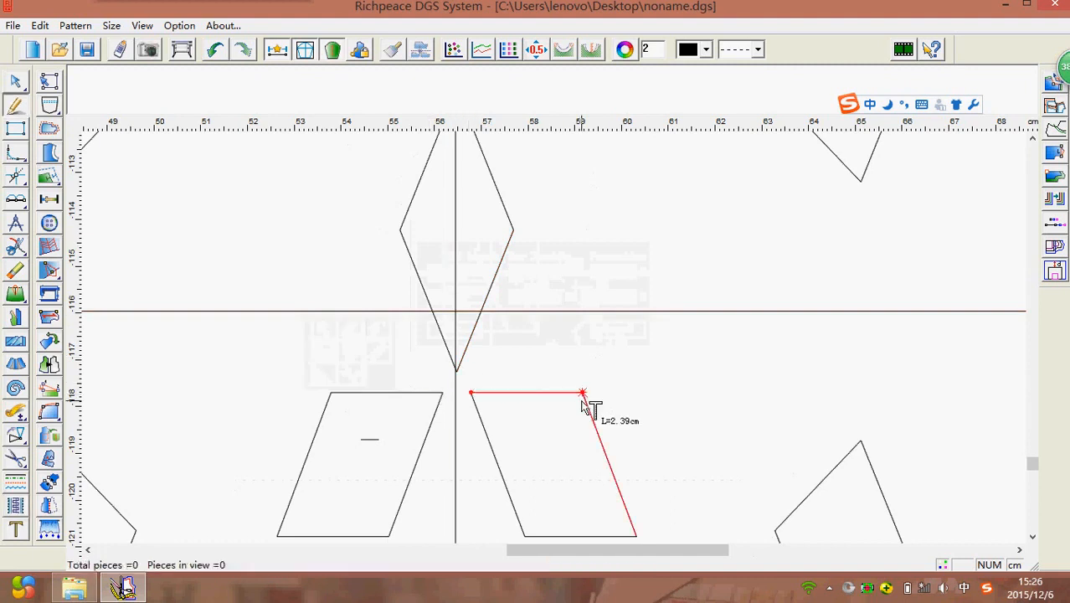
{"action": "right_click", "coordinate": [615, 372]}
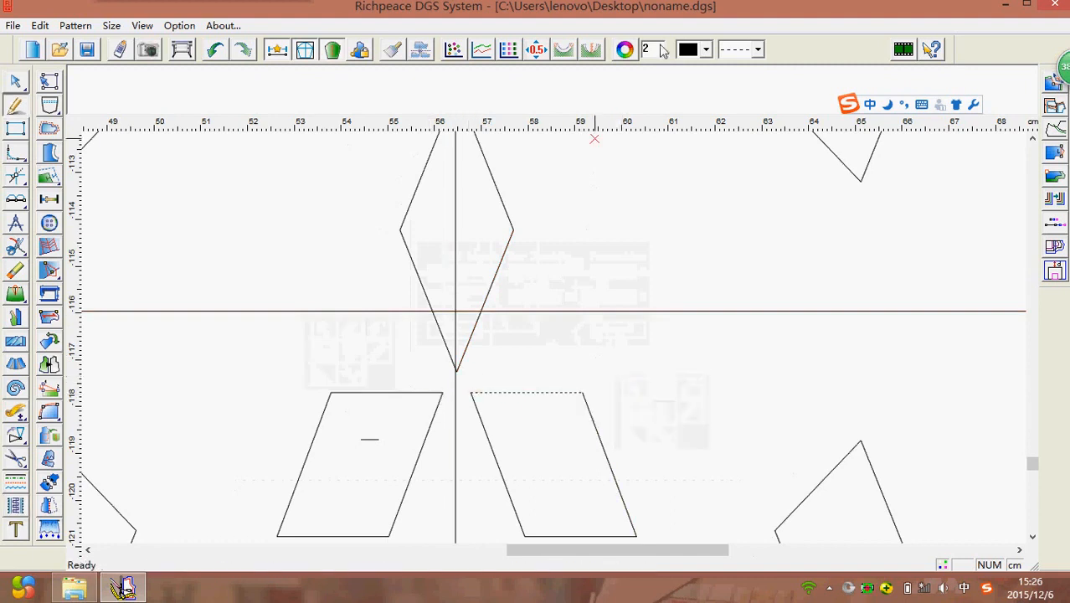
{"action": "left_click", "coordinate": [756, 49]}
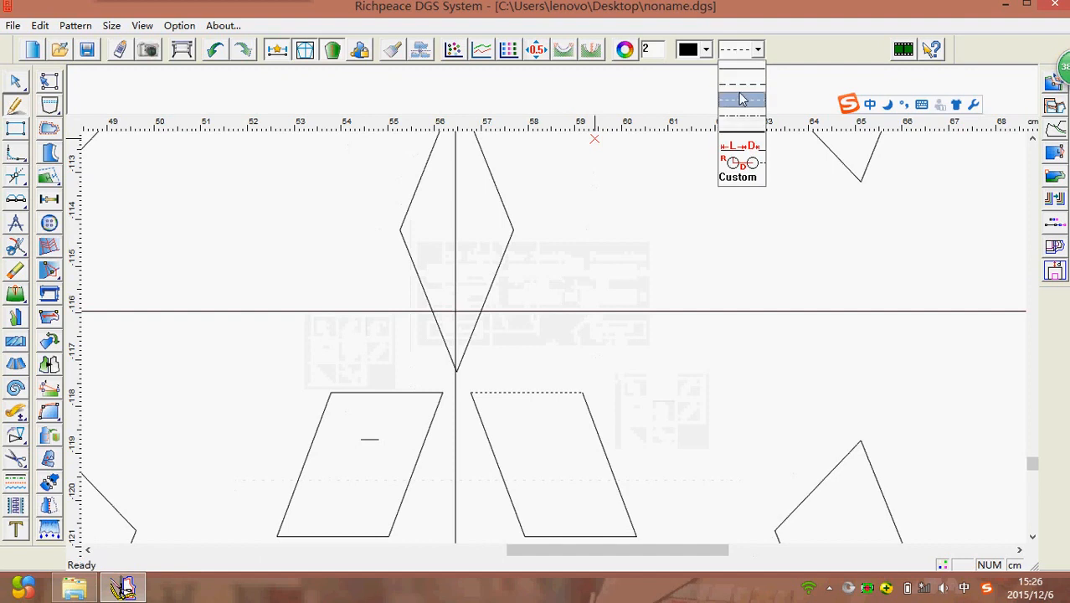
{"action": "left_click", "coordinate": [741, 69]}
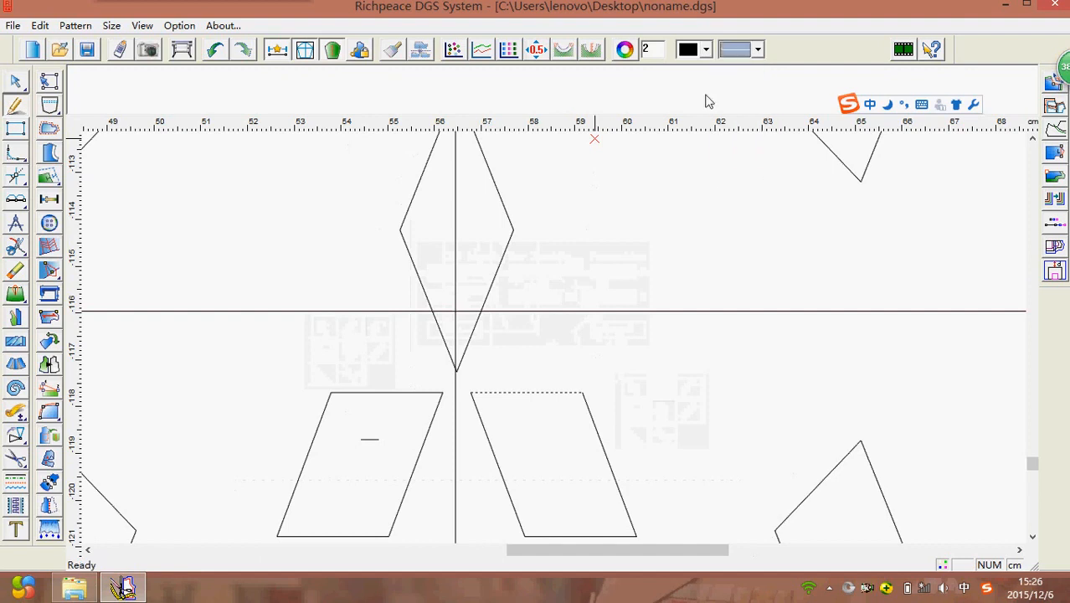
{"action": "left_click", "coordinate": [524, 383]}
{"action": "left_click", "coordinate": [558, 361]}
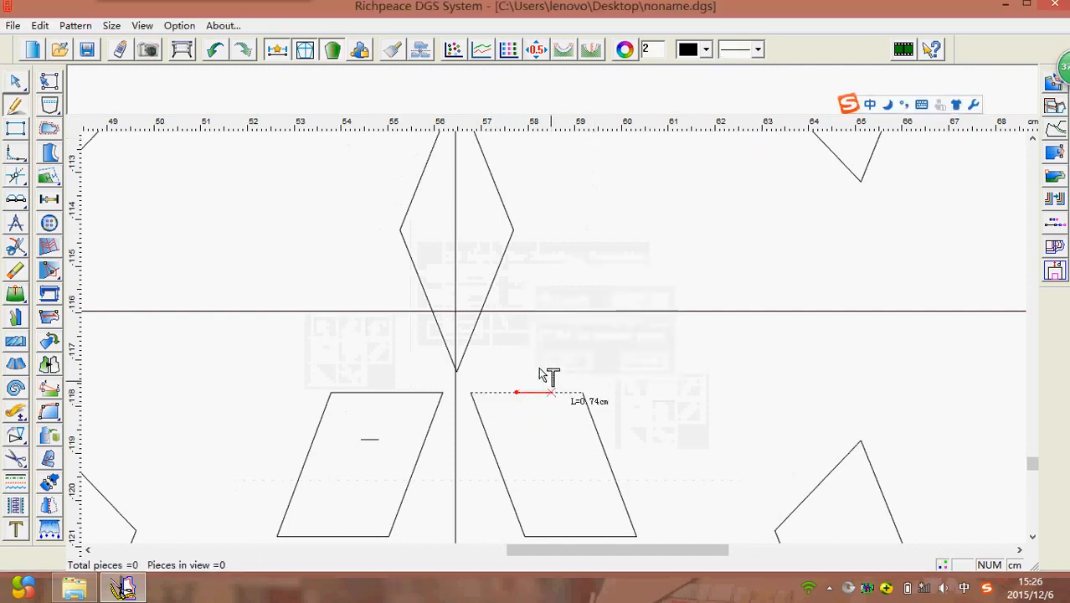
{"action": "left_click", "coordinate": [215, 52]}
{"action": "scroll", "coordinate": [620, 373], "scroll_direction": "up", "scroll_amount": 3}
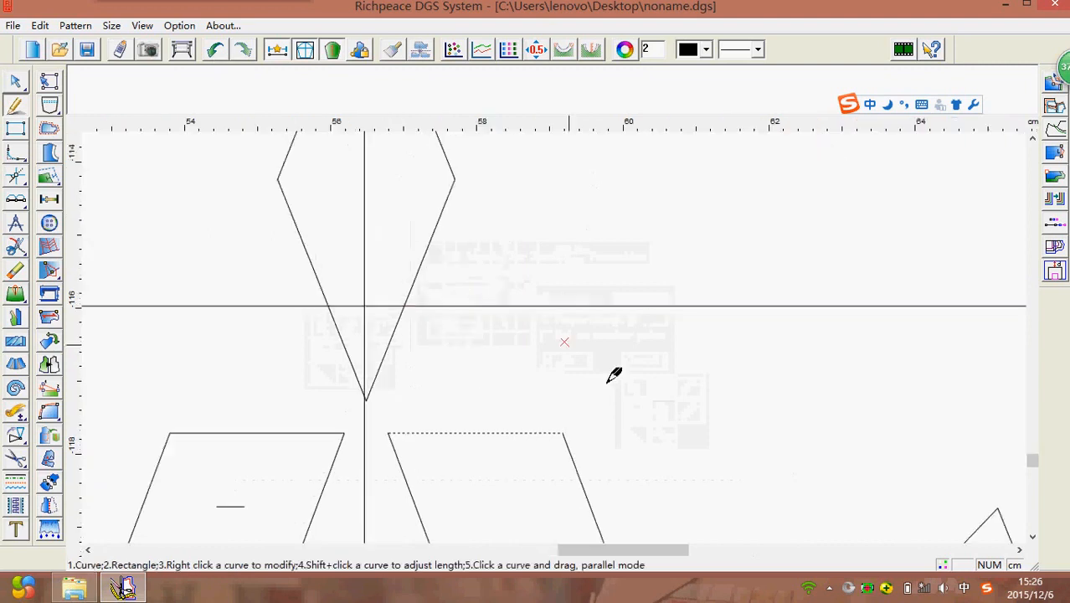
{"action": "left_click", "coordinate": [455, 416]}
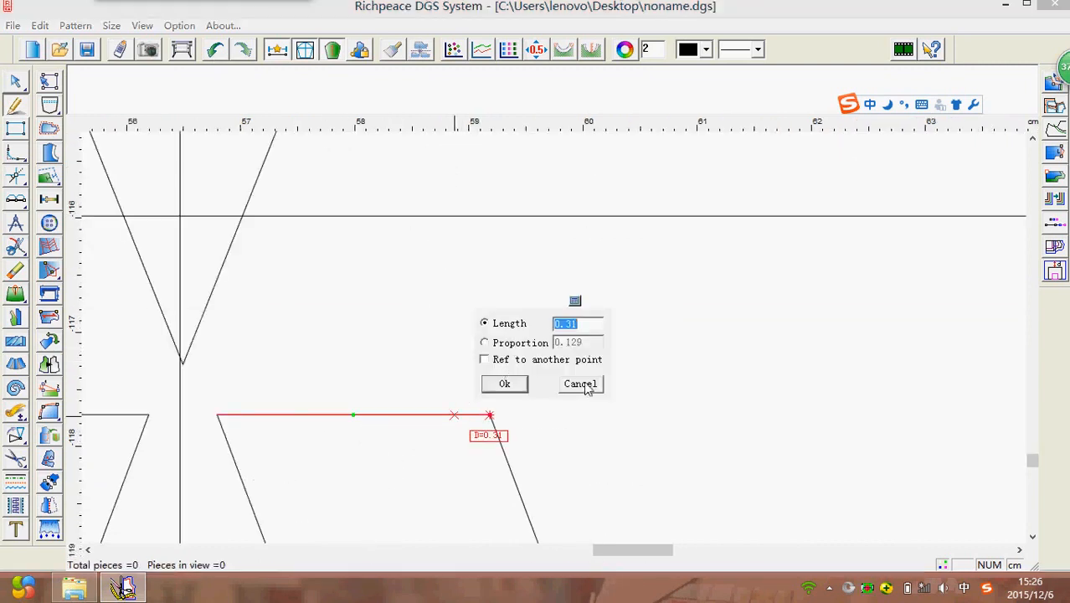
{"action": "left_click", "coordinate": [580, 385]}
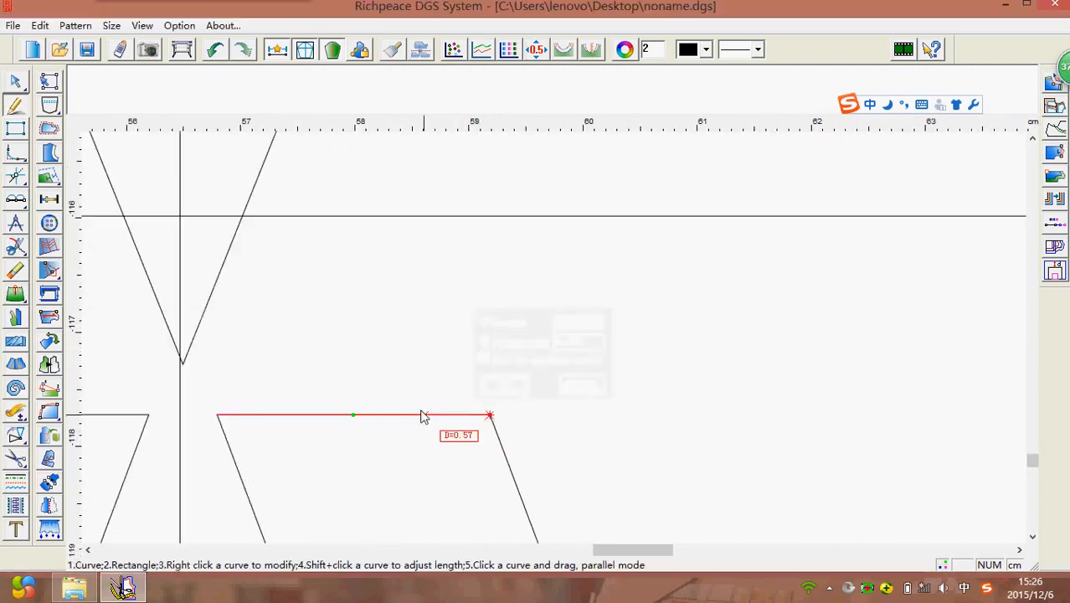
- Apply the solid line type to the new dashed top edge of the central motif's lower-right diamond
{"action": "left_click", "coordinate": [15, 482]}
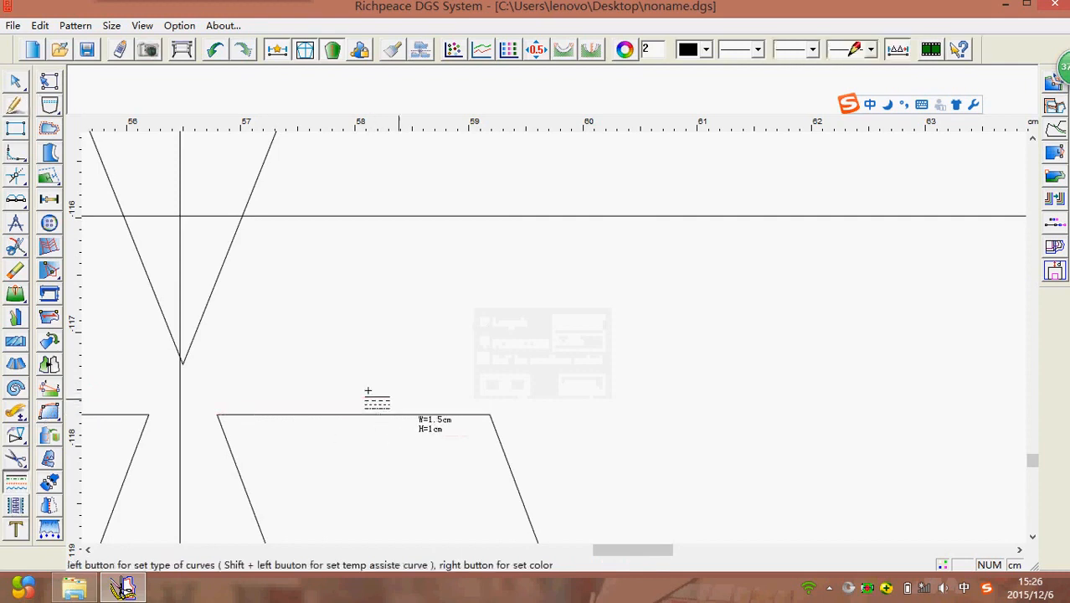
- Delete the stray short line beside the central motif's lower-left diamond on the lower piece
{"action": "scroll", "coordinate": [554, 331], "scroll_direction": "down", "scroll_amount": 3}
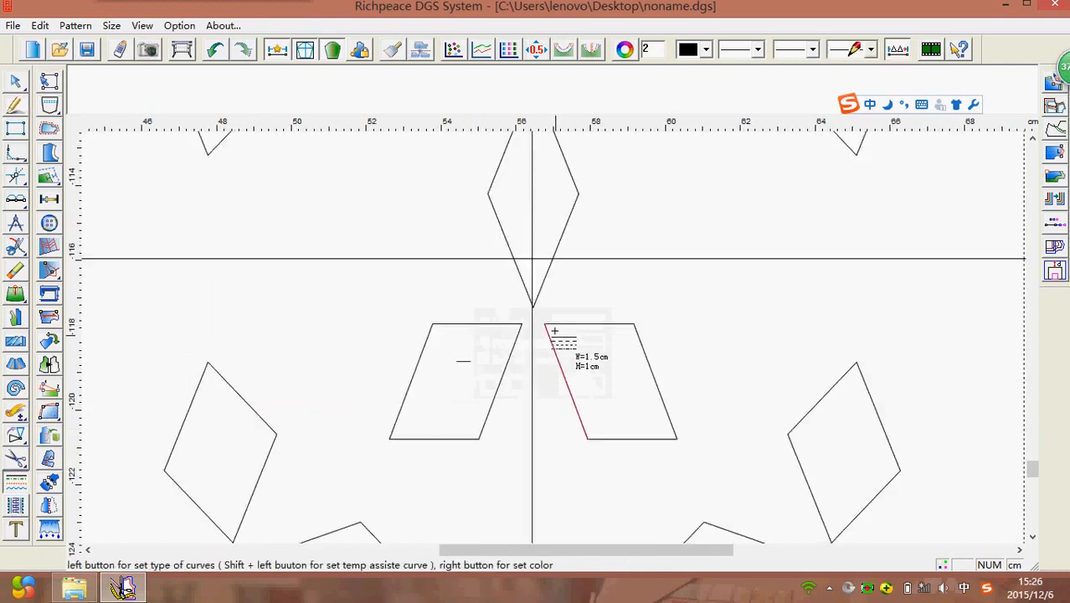
{"action": "right_click", "coordinate": [345, 298]}
{"action": "left_click", "coordinate": [411, 331]}
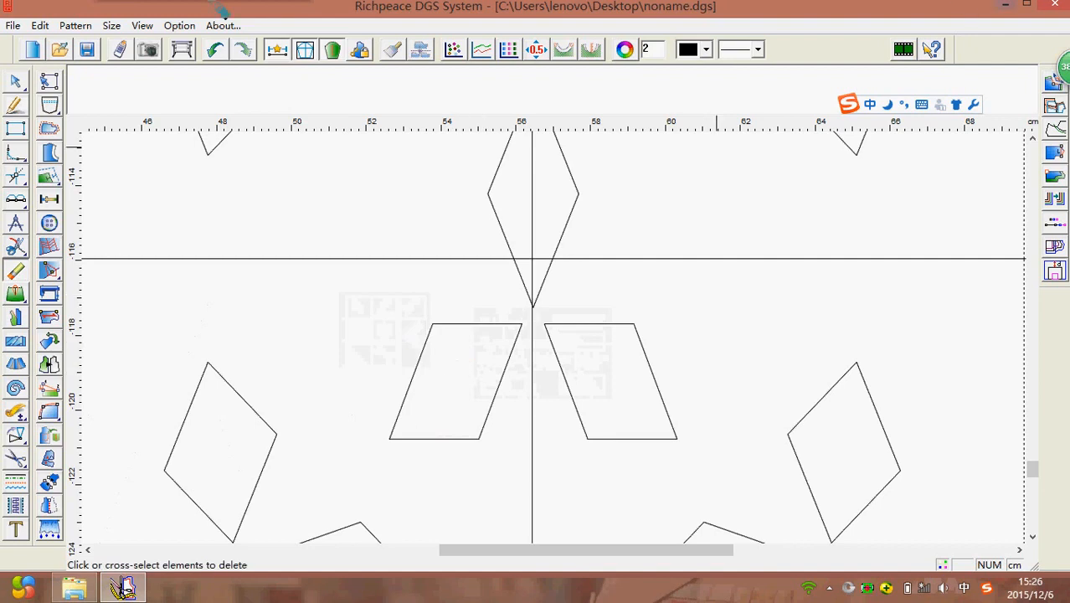
- Delete the solid horizontal and vertical midlines of the lower rounded piece
{"action": "scroll", "coordinate": [532, 318], "scroll_direction": "down", "scroll_amount": 3}
{"action": "right_click", "coordinate": [219, 325]}
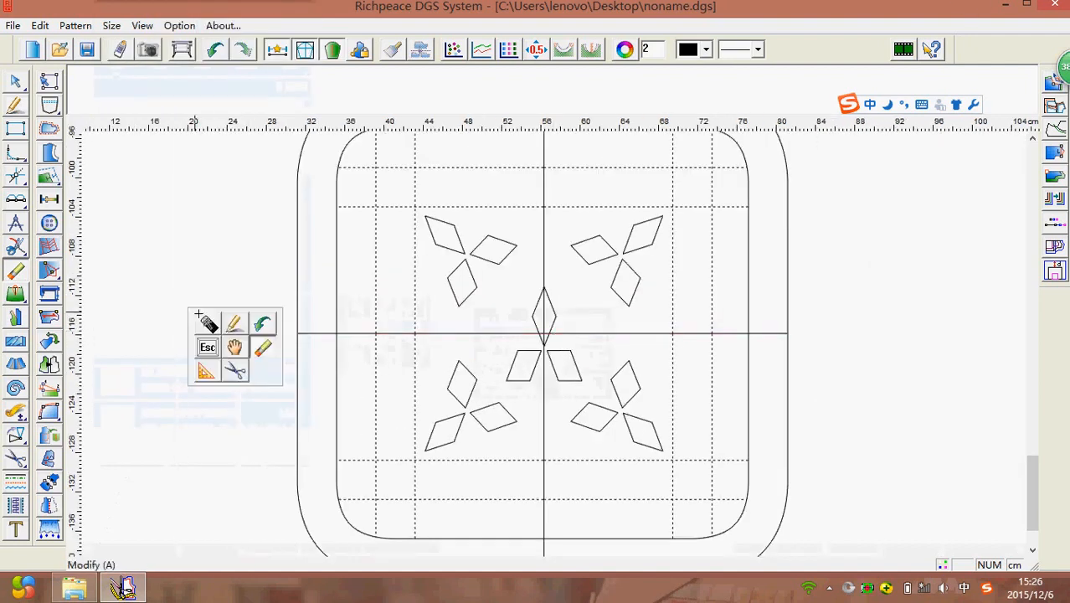
{"action": "left_click", "coordinate": [268, 352]}
{"action": "left_click", "coordinate": [552, 334]}
{"action": "scroll", "coordinate": [557, 330], "scroll_direction": "down", "scroll_amount": 2}
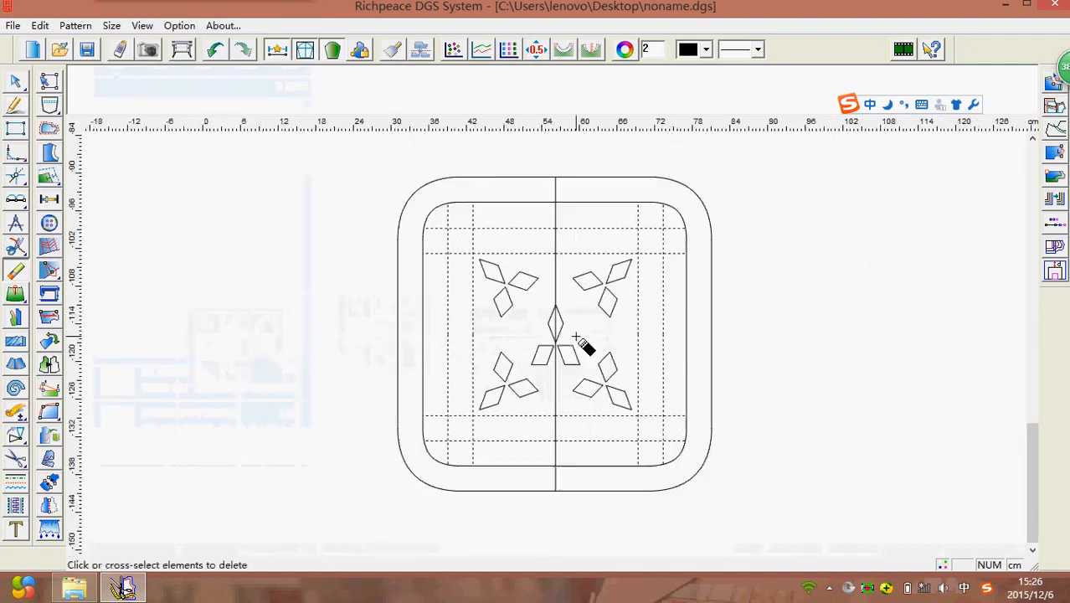
{"action": "left_click", "coordinate": [554, 285]}
{"action": "scroll", "coordinate": [427, 348], "scroll_direction": "down", "scroll_amount": 1}
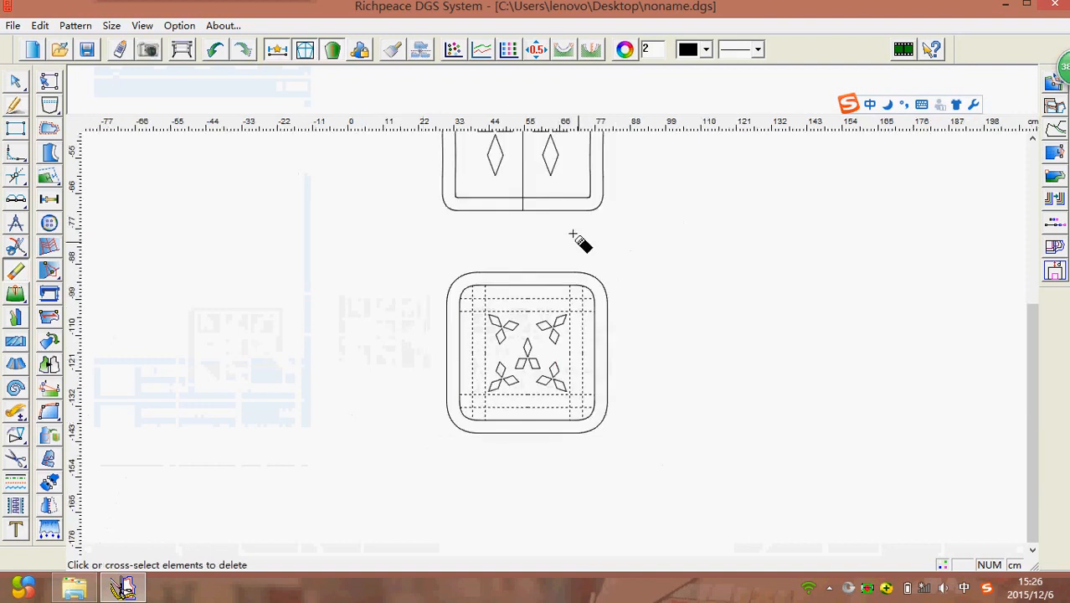
- Apply the short-dashed line type to the horizontal and vertical midlines of the upper arched piece
{"action": "scroll", "coordinate": [561, 284], "scroll_direction": "down", "scroll_amount": 2}
{"action": "scroll", "coordinate": [566, 349], "scroll_direction": "up", "scroll_amount": 3}
{"action": "scroll", "coordinate": [569, 385], "scroll_direction": "down", "scroll_amount": 2}
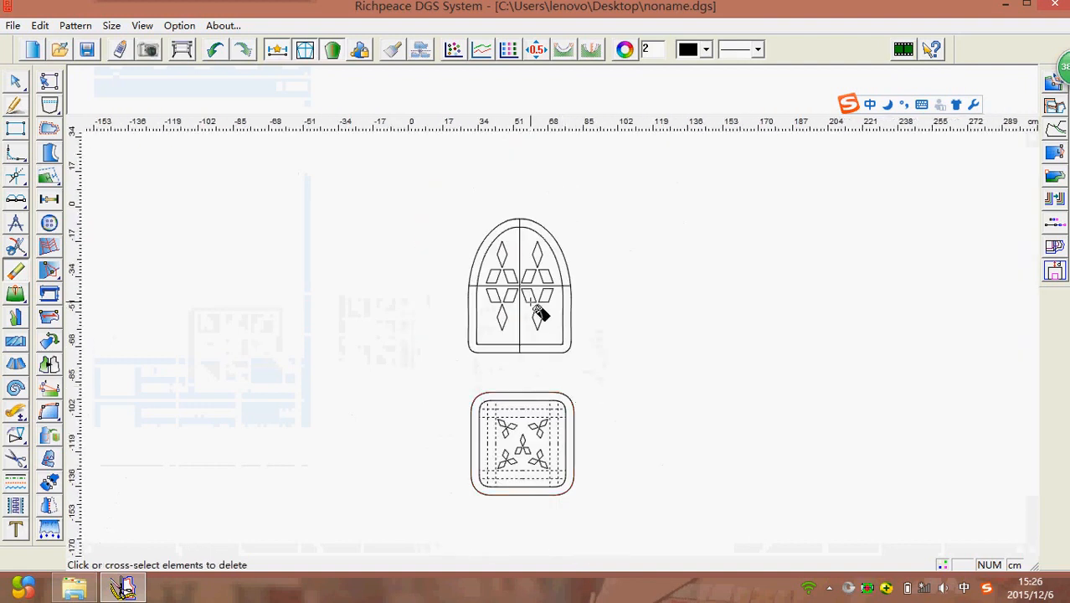
{"action": "scroll", "coordinate": [569, 348], "scroll_direction": "up", "scroll_amount": 2}
{"action": "scroll", "coordinate": [556, 352], "scroll_direction": "up", "scroll_amount": 2}
{"action": "scroll", "coordinate": [557, 350], "scroll_direction": "down", "scroll_amount": 1}
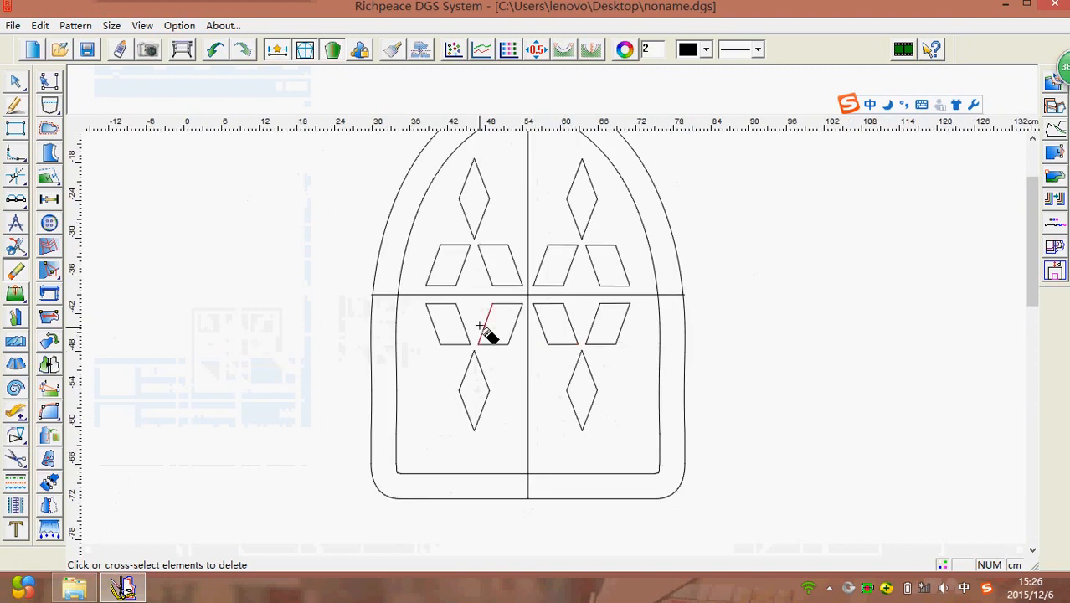
{"action": "middle_click_drag", "start_coordinate": [478, 325], "coordinate": [551, 350]}
{"action": "scroll", "coordinate": [554, 344], "scroll_direction": "down", "scroll_amount": 1}
{"action": "scroll", "coordinate": [553, 340], "scroll_direction": "up", "scroll_amount": 2}
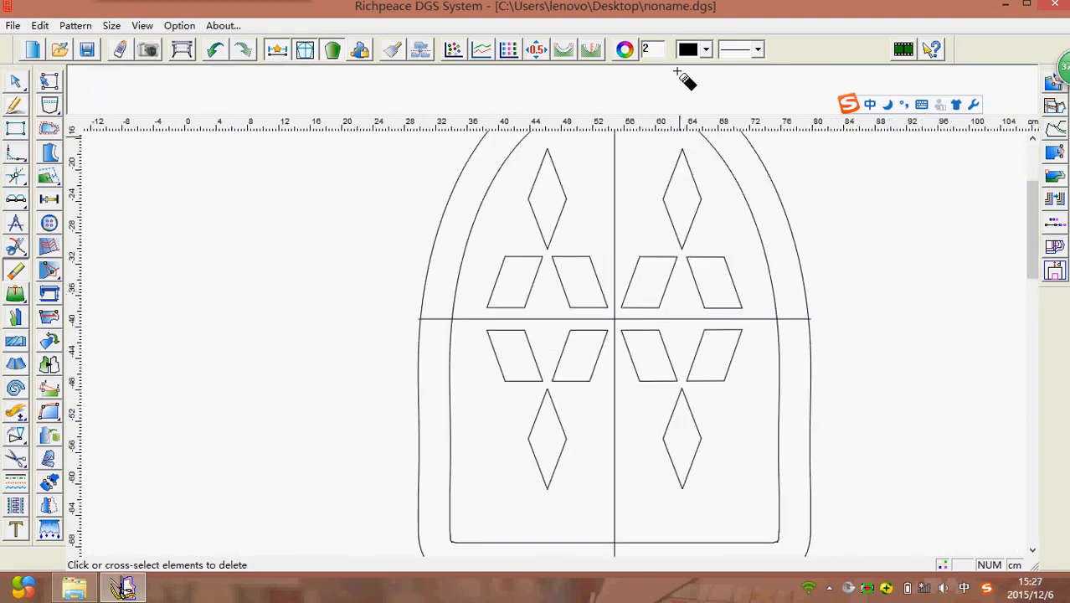
{"action": "left_click", "coordinate": [758, 50]}
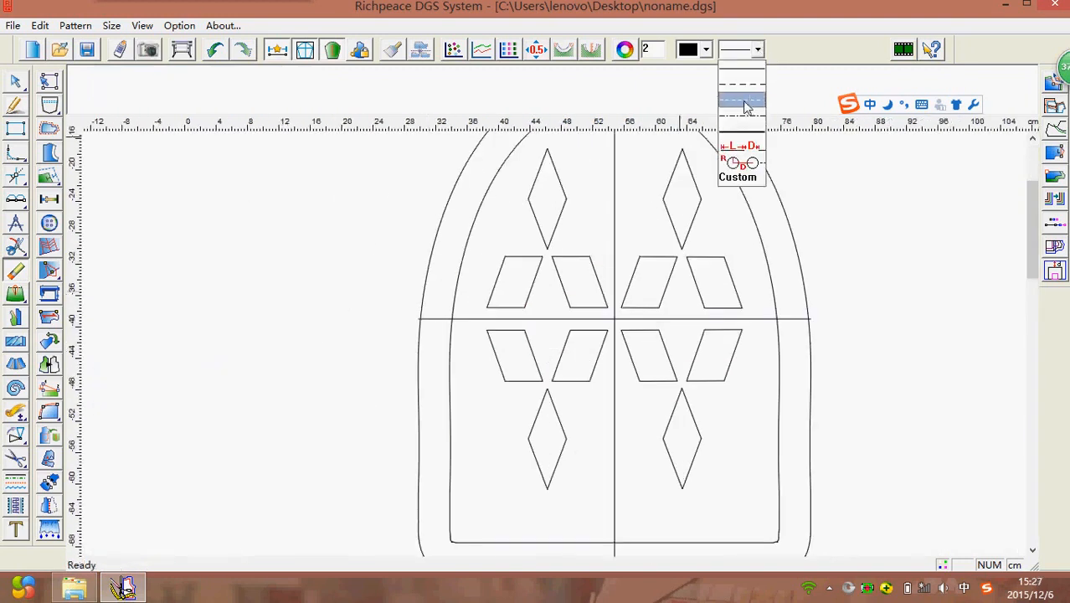
{"action": "left_click", "coordinate": [745, 105]}
{"action": "scroll", "coordinate": [544, 359], "scroll_direction": "up", "scroll_amount": 1}
{"action": "scroll", "coordinate": [501, 425], "scroll_direction": "up", "scroll_amount": 3}
{"action": "scroll", "coordinate": [563, 355], "scroll_direction": "down", "scroll_amount": 2}
{"action": "scroll", "coordinate": [563, 355], "scroll_direction": "down", "scroll_amount": 1}
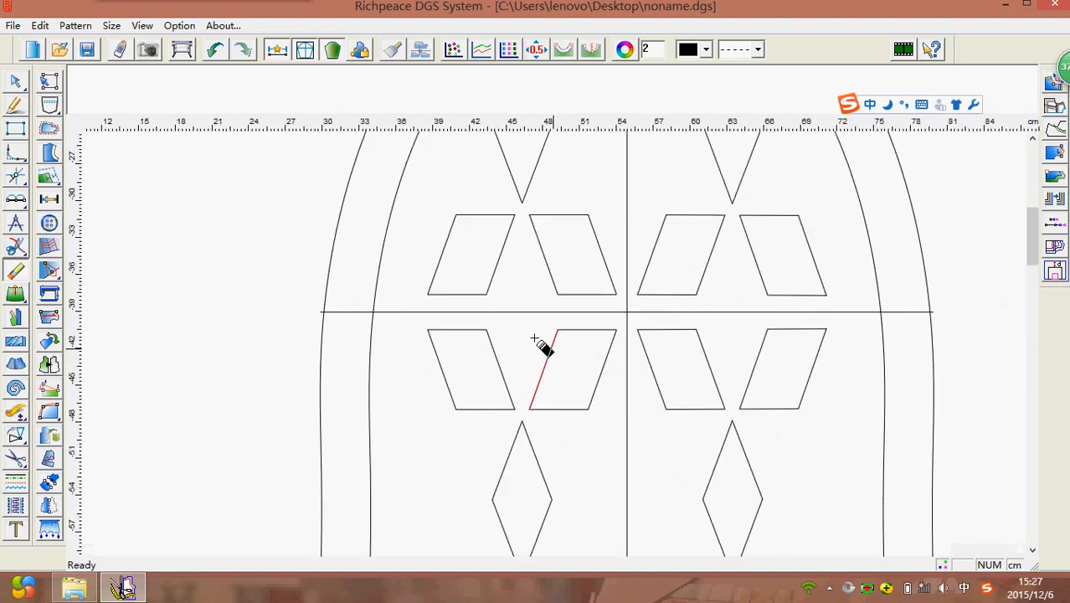
{"action": "left_click", "coordinate": [17, 484]}
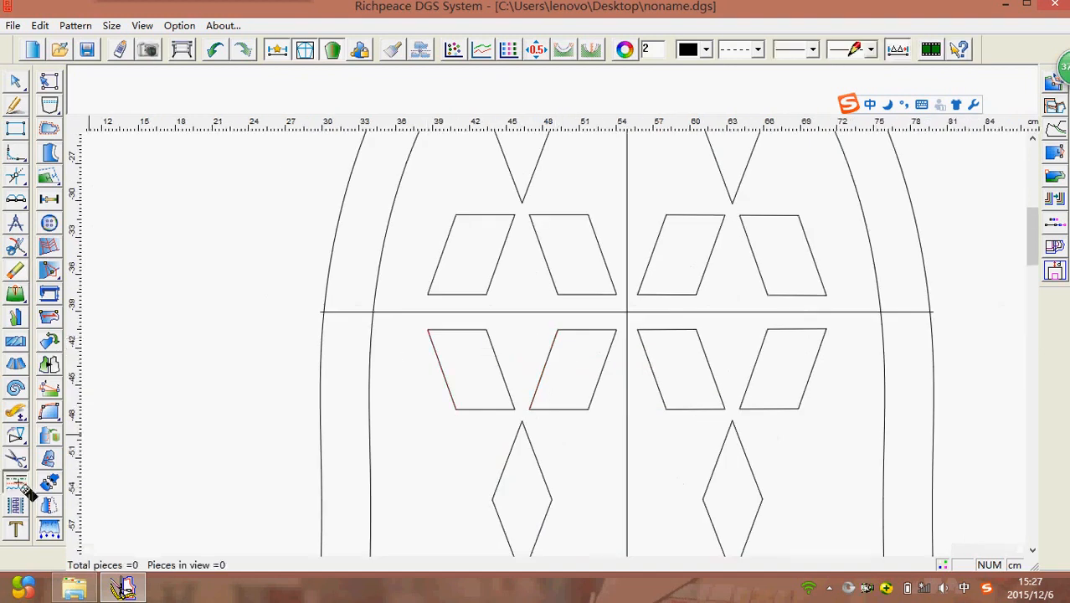
{"action": "left_click", "coordinate": [503, 312]}
{"action": "left_click", "coordinate": [627, 341]}
{"action": "scroll", "coordinate": [627, 342], "scroll_direction": "down", "scroll_amount": 3}
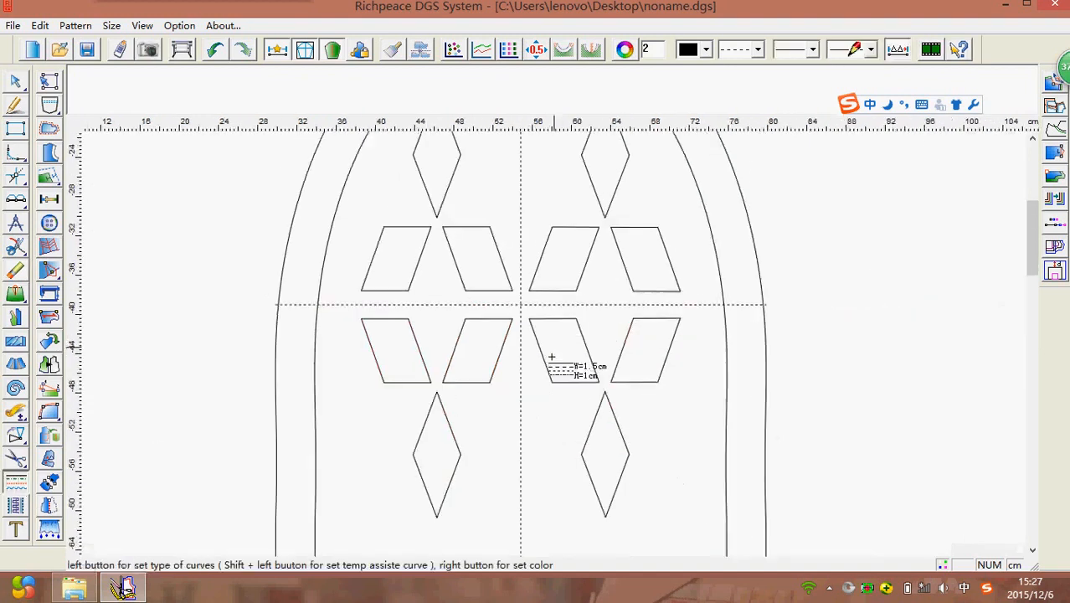
{"action": "scroll", "coordinate": [553, 347], "scroll_direction": "down", "scroll_amount": 1}
{"action": "scroll", "coordinate": [553, 347], "scroll_direction": "down", "scroll_amount": 1}
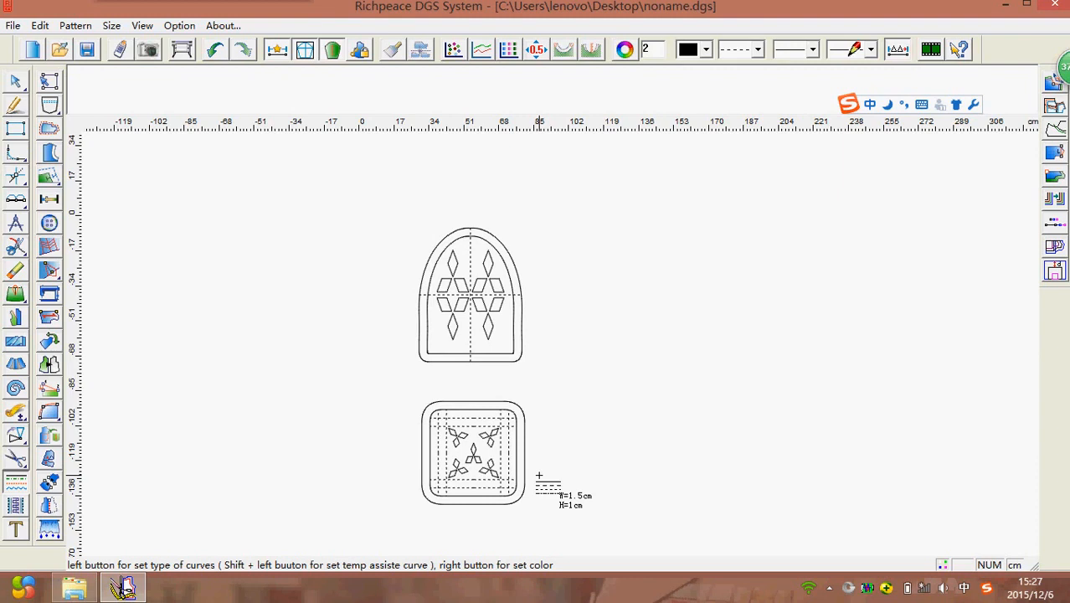
{"action": "scroll", "coordinate": [554, 343], "scroll_direction": "down", "scroll_amount": 2}
{"action": "scroll", "coordinate": [554, 347], "scroll_direction": "up", "scroll_amount": 3}
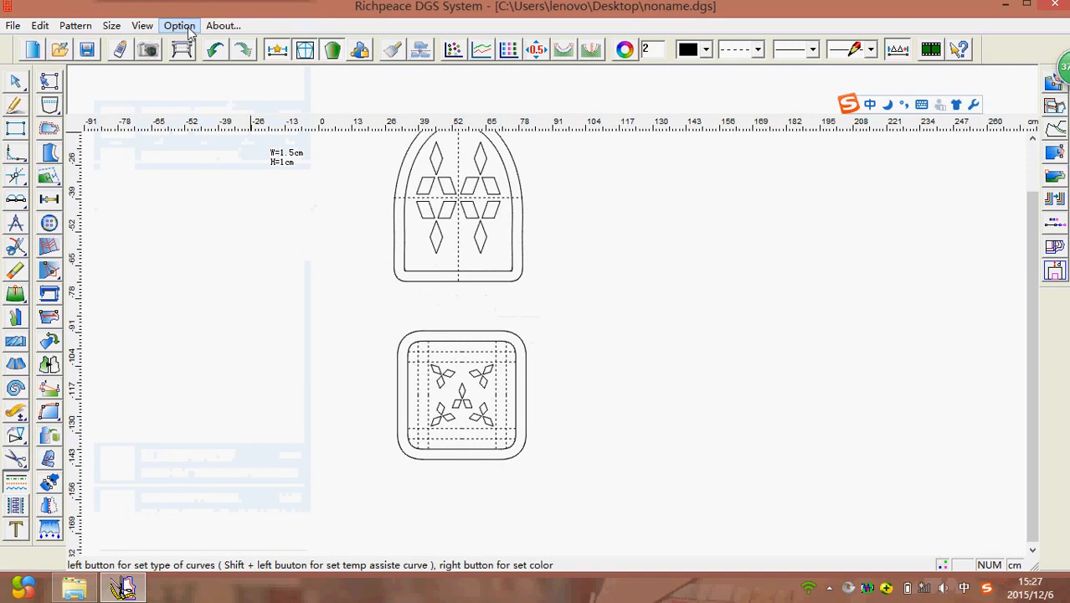
- Customize the right-button tool set in the system setup by adding the Sewing template tool
{"action": "left_click", "coordinate": [180, 25]}
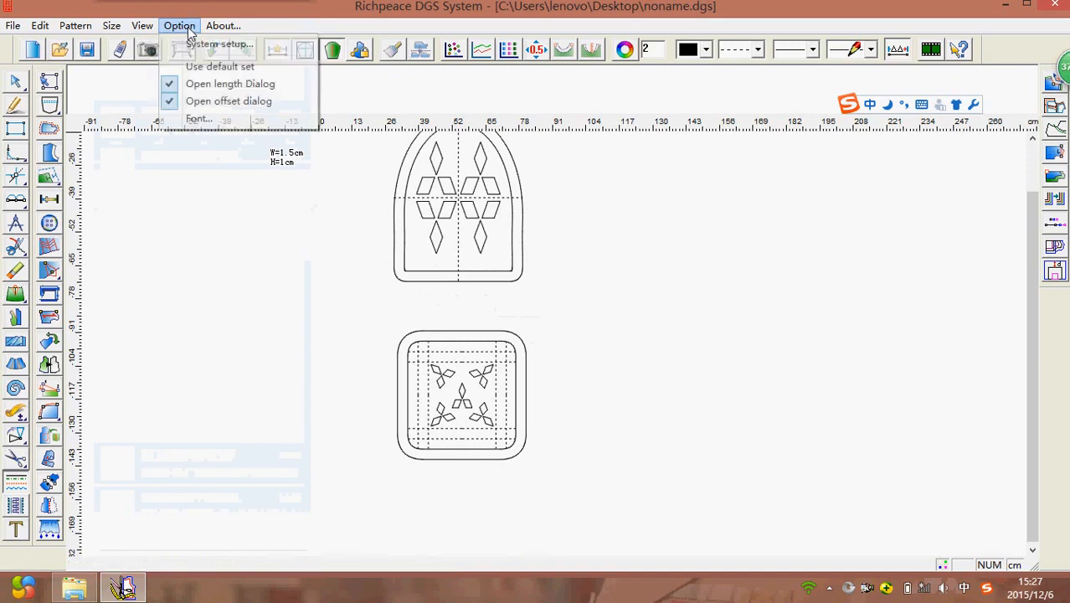
{"action": "left_click", "coordinate": [234, 48]}
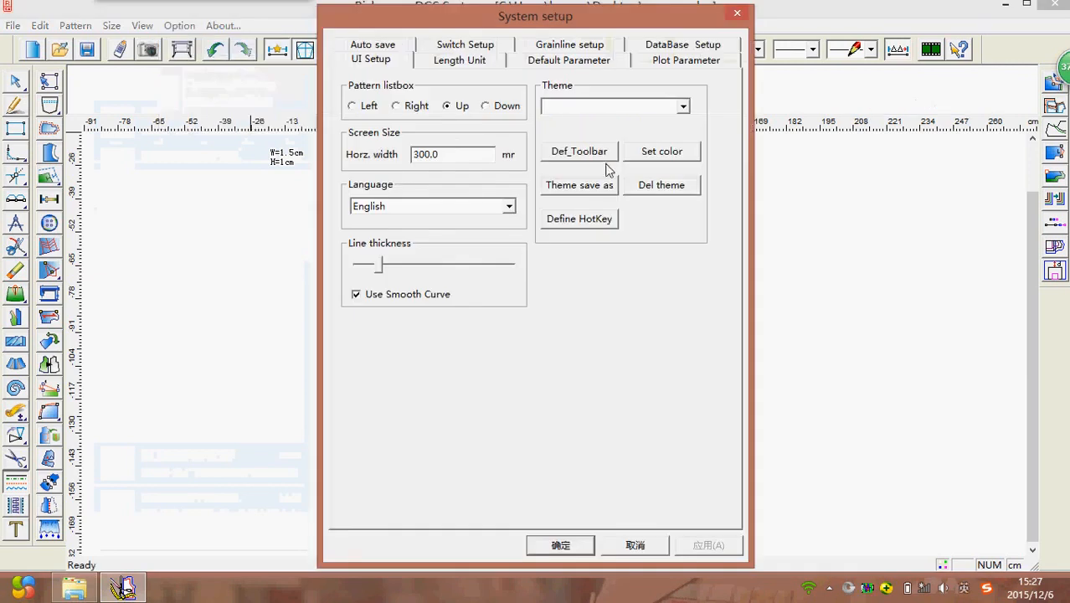
{"action": "left_click", "coordinate": [571, 154]}
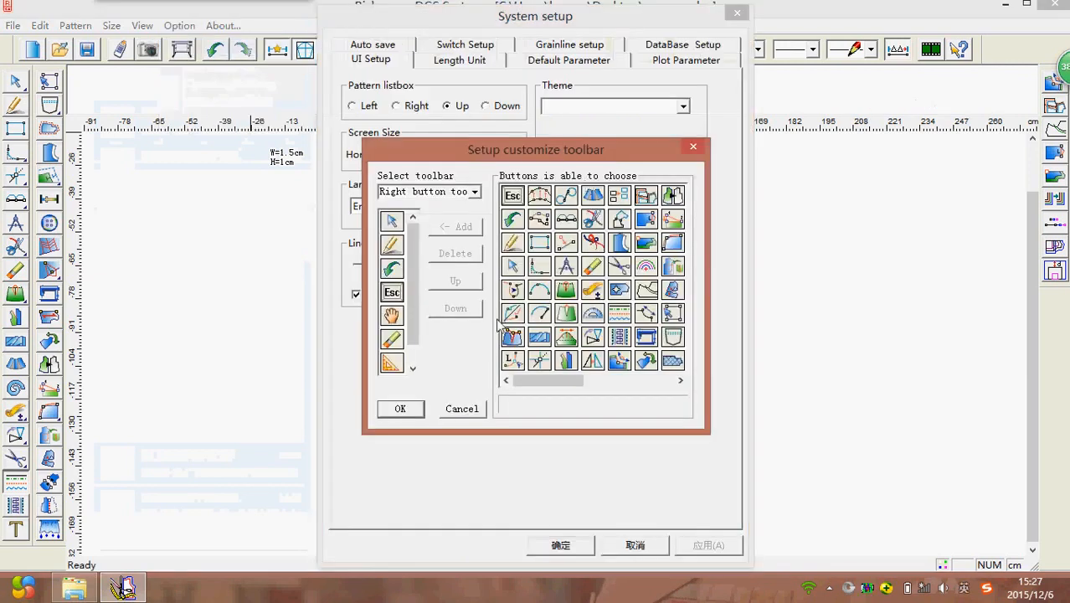
{"action": "left_click_drag", "start_coordinate": [548, 382], "coordinate": [679, 385]}
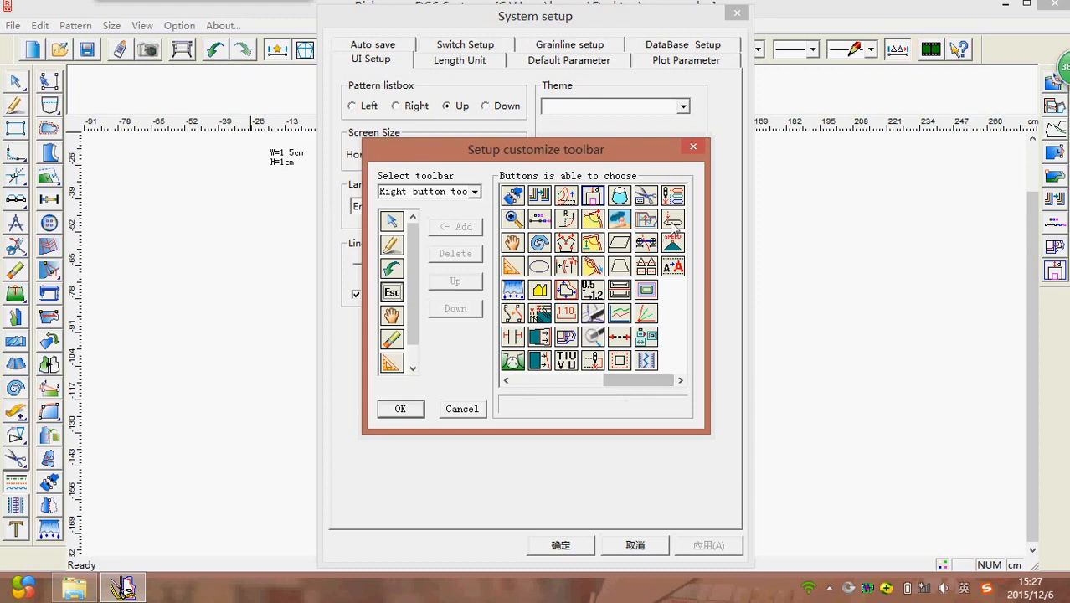
{"action": "left_click", "coordinate": [593, 360]}
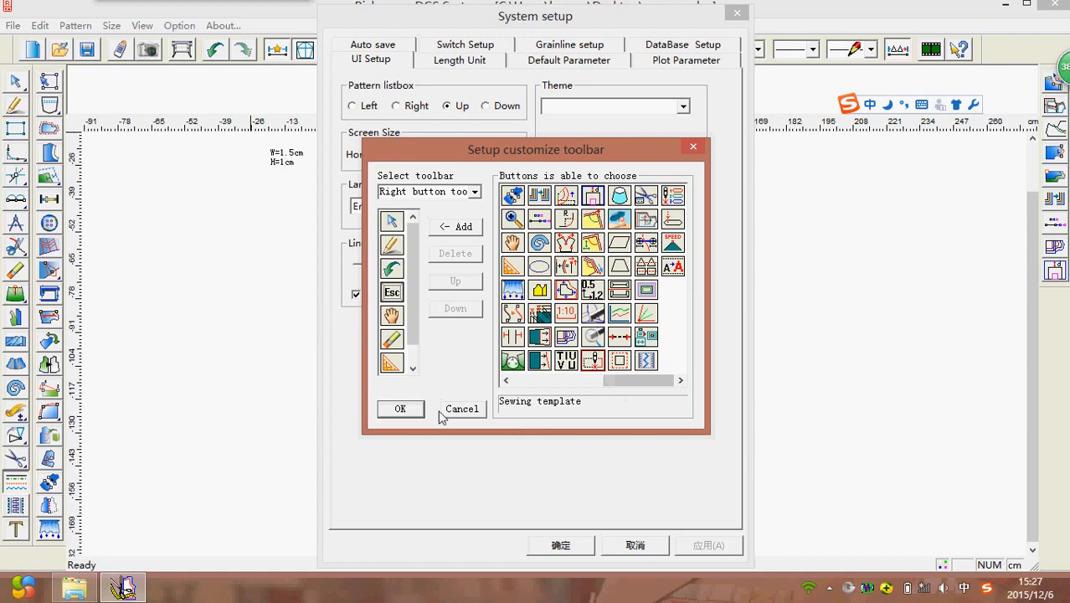
{"action": "left_click", "coordinate": [460, 227]}
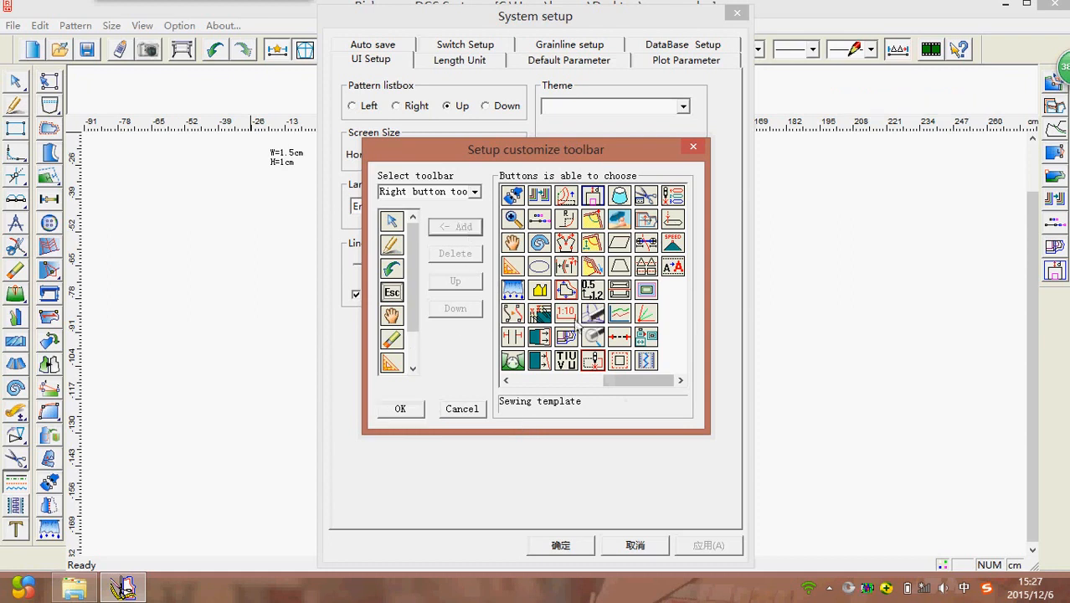
- Add the Presser line and Auto arrange sewing order tools to the right-button tool set and accept the system setup
{"action": "left_click", "coordinate": [672, 218]}
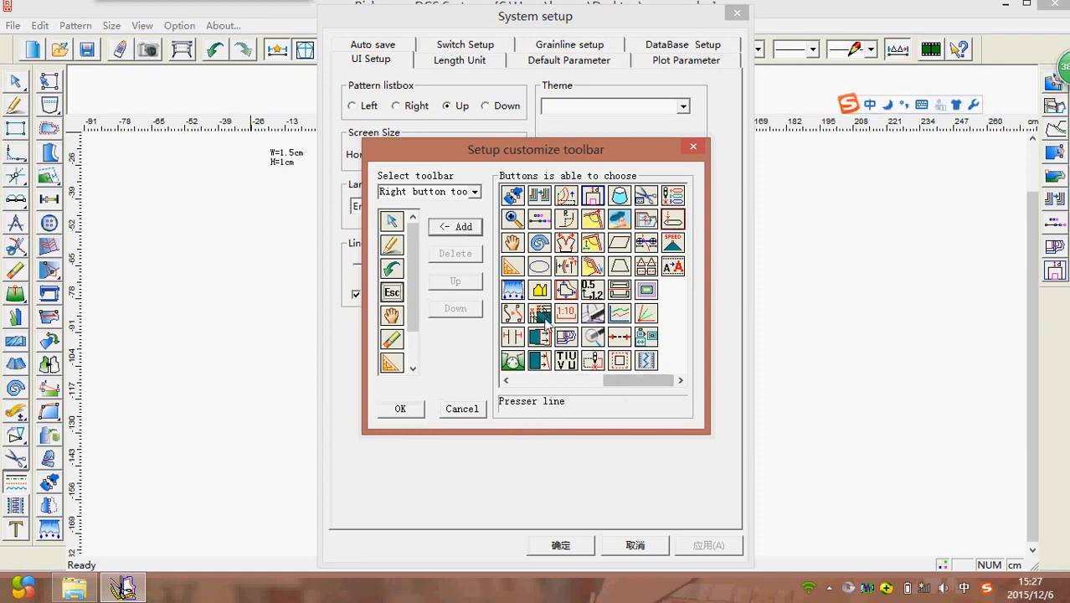
{"action": "left_click", "coordinate": [457, 230]}
{"action": "left_click", "coordinate": [673, 195]}
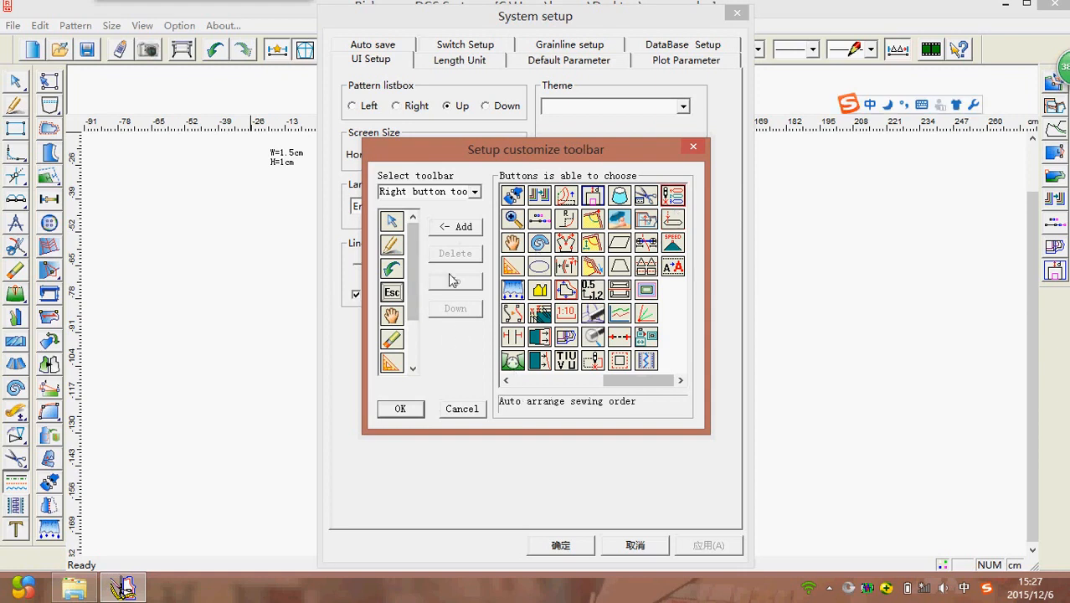
{"action": "left_click", "coordinate": [453, 229]}
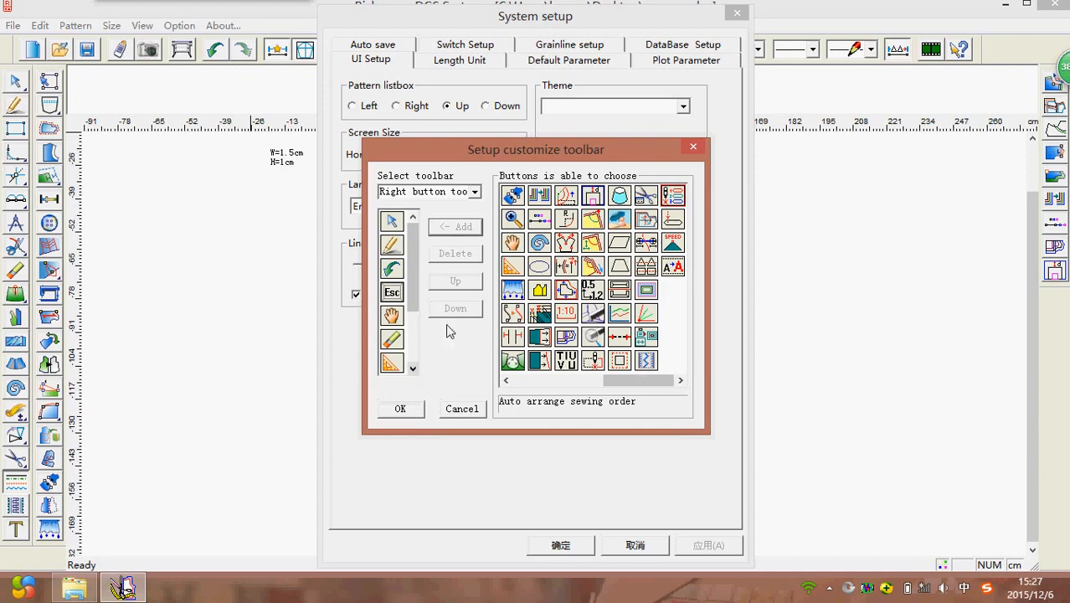
{"action": "left_click", "coordinate": [411, 408]}
{"action": "left_click", "coordinate": [565, 550]}
- Draw a rectangular outline with the Sewing template tool in the empty area beside the upper arched piece
{"action": "scroll", "coordinate": [560, 344], "scroll_direction": "up", "scroll_amount": 3}
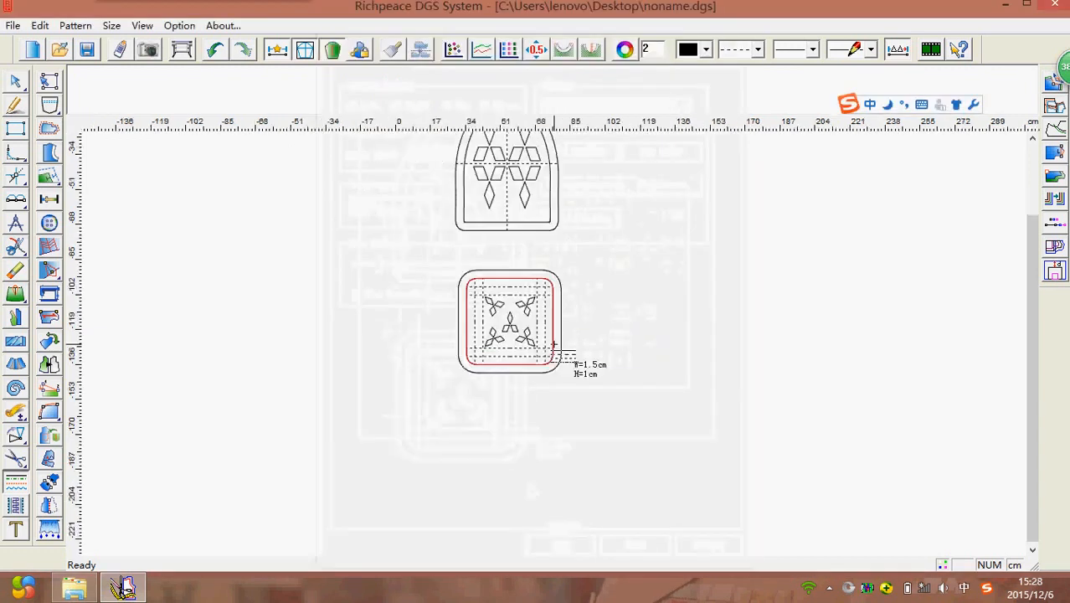
{"action": "scroll", "coordinate": [560, 345], "scroll_direction": "up", "scroll_amount": 1}
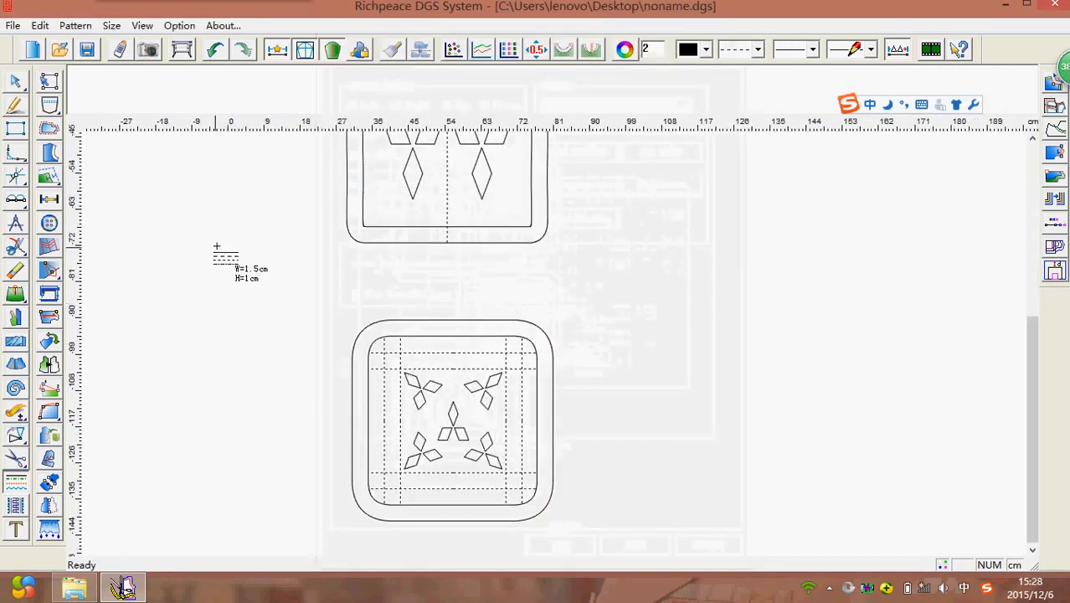
{"action": "left_click", "coordinate": [15, 105]}
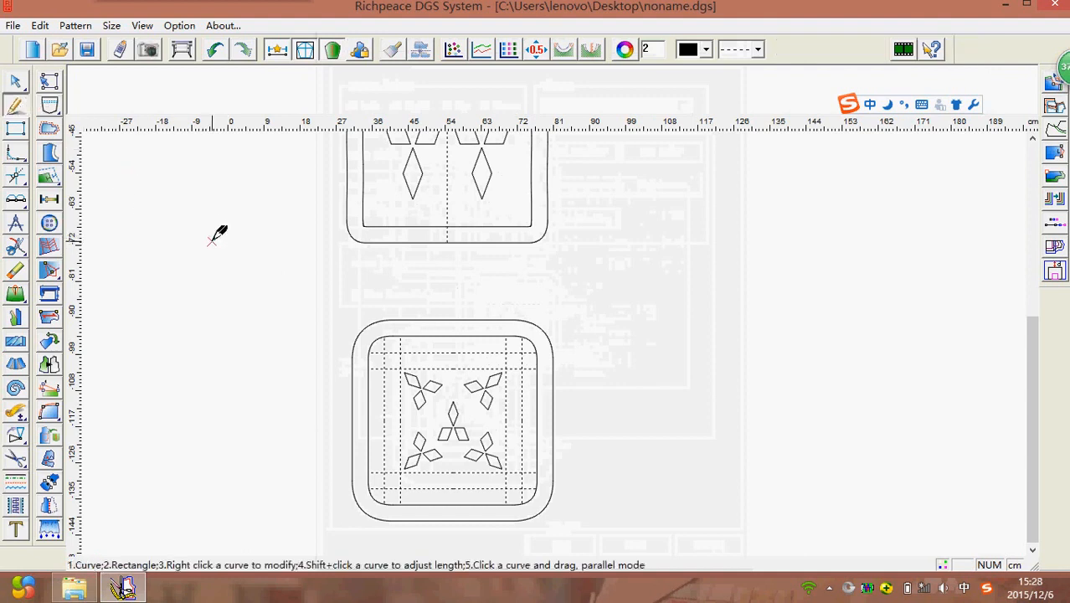
{"action": "right_click", "coordinate": [211, 244]}
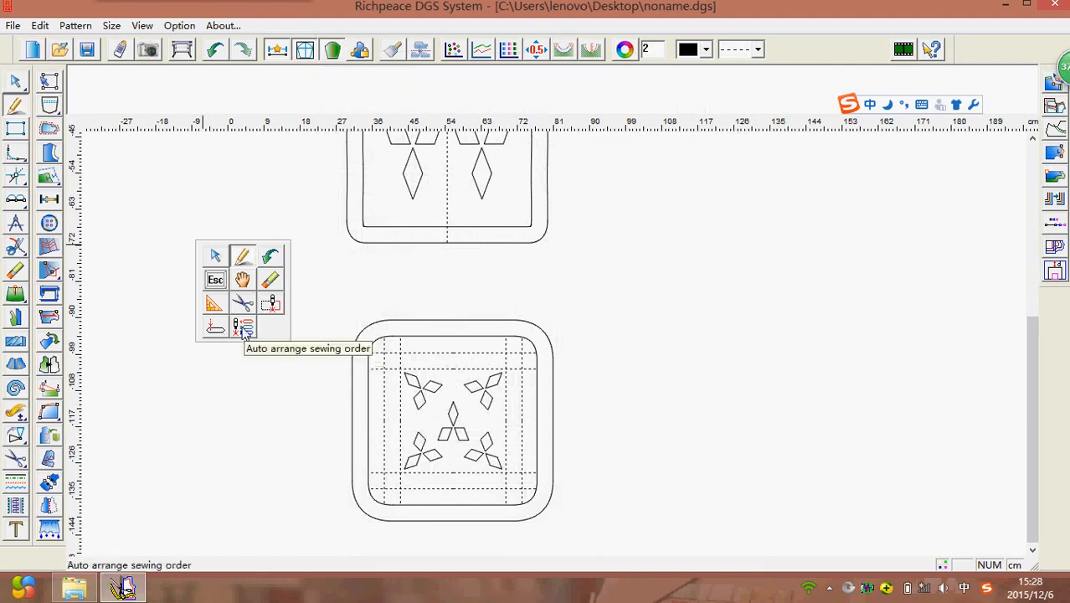
{"action": "left_click", "coordinate": [272, 307]}
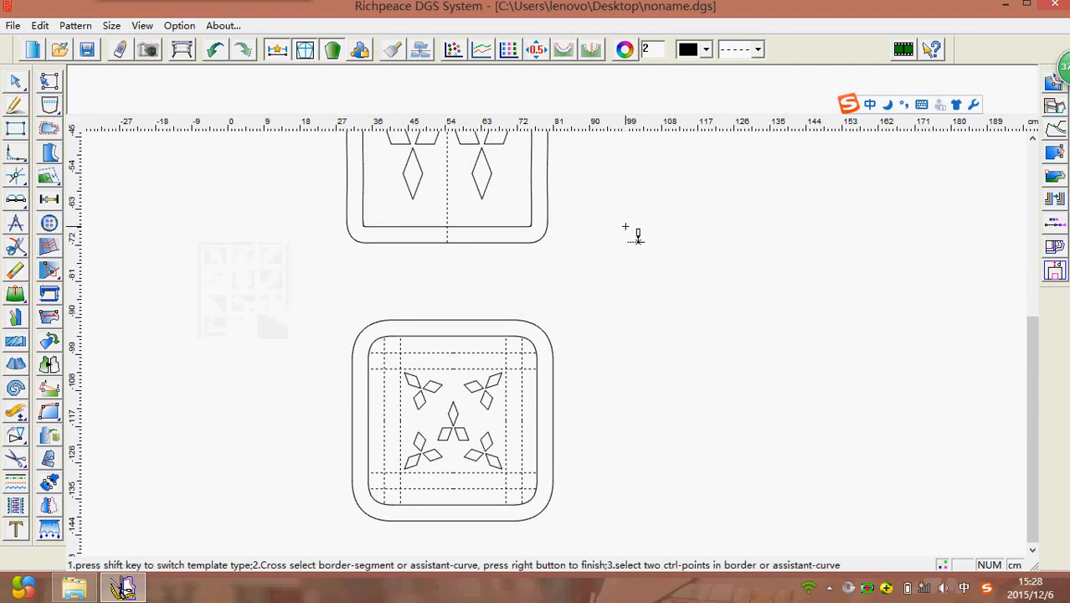
{"action": "scroll", "coordinate": [557, 346], "scroll_direction": "down", "scroll_amount": 1}
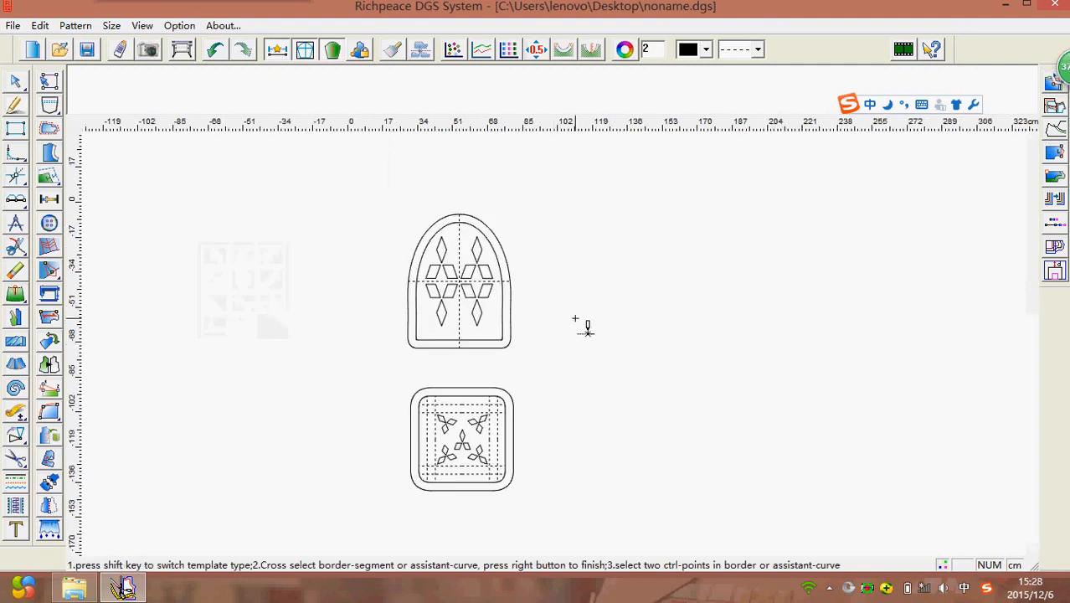
{"action": "scroll", "coordinate": [571, 356], "scroll_direction": "up", "scroll_amount": 1}
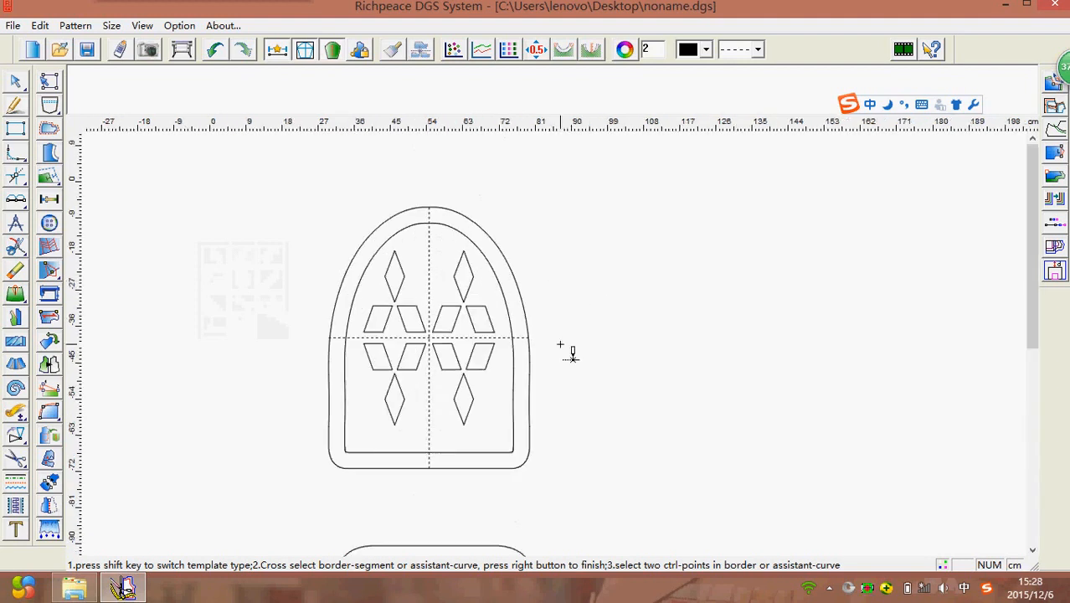
{"action": "scroll", "coordinate": [572, 356], "scroll_direction": "down", "scroll_amount": 1}
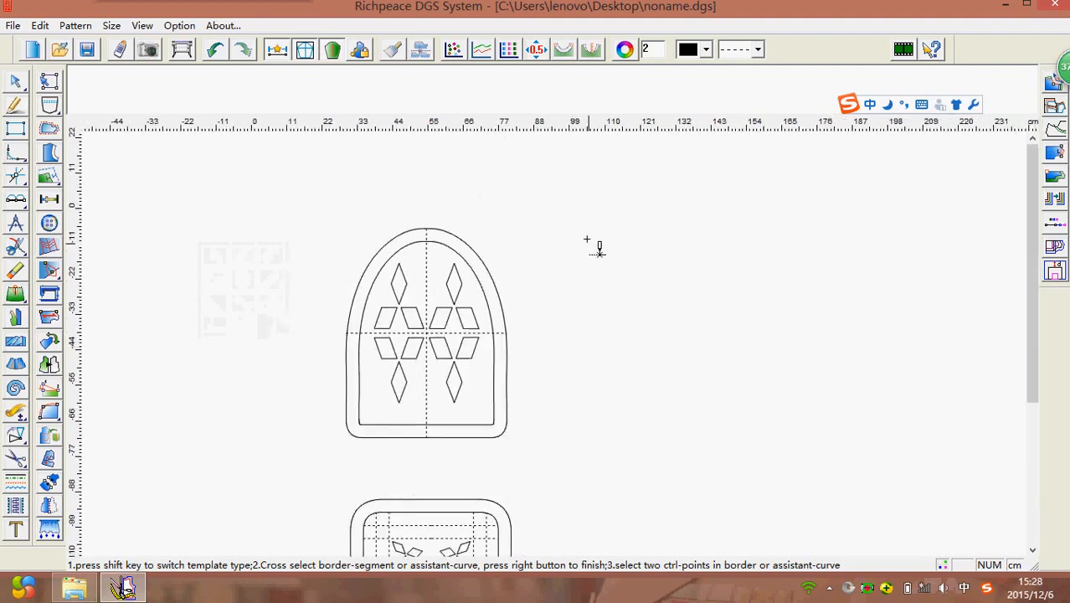
{"action": "left_click_drag", "start_coordinate": [566, 198], "coordinate": [778, 467]}
{"action": "left_click", "coordinate": [778, 467]}
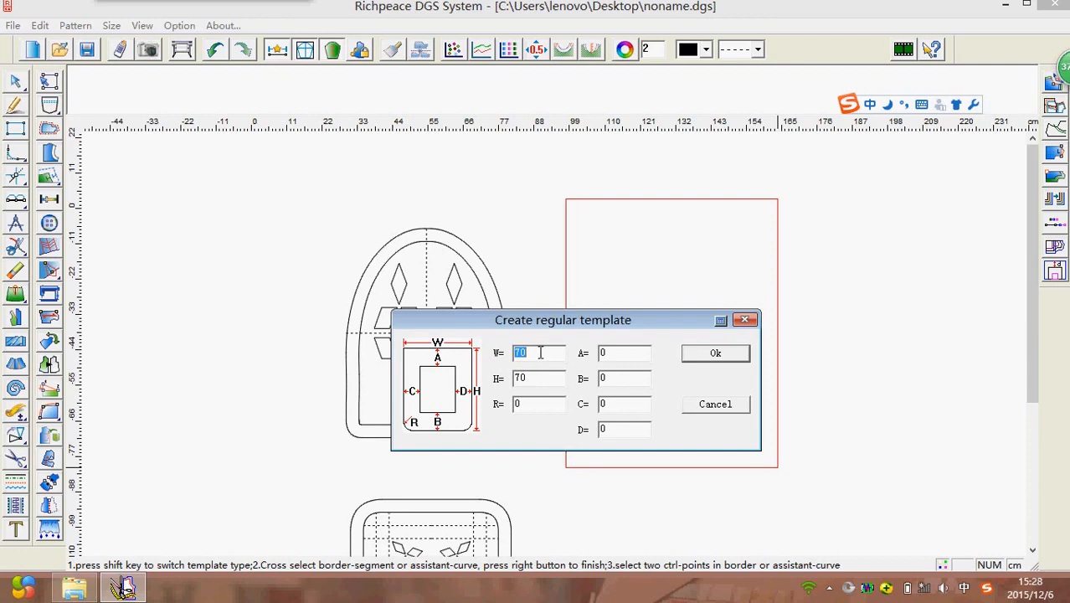
- Set the regular template's width and height to 75 cm each and create it
{"action": "type", "text": "5"}
{"action": "left_click_drag", "start_coordinate": [530, 380], "coordinate": [511, 384]}
{"action": "type", "text": "75"}
{"action": "left_click", "coordinate": [744, 355]}
{"action": "key", "text": "minus"}
{"action": "key", "text": "minus"}
{"action": "key", "text": "minus"}
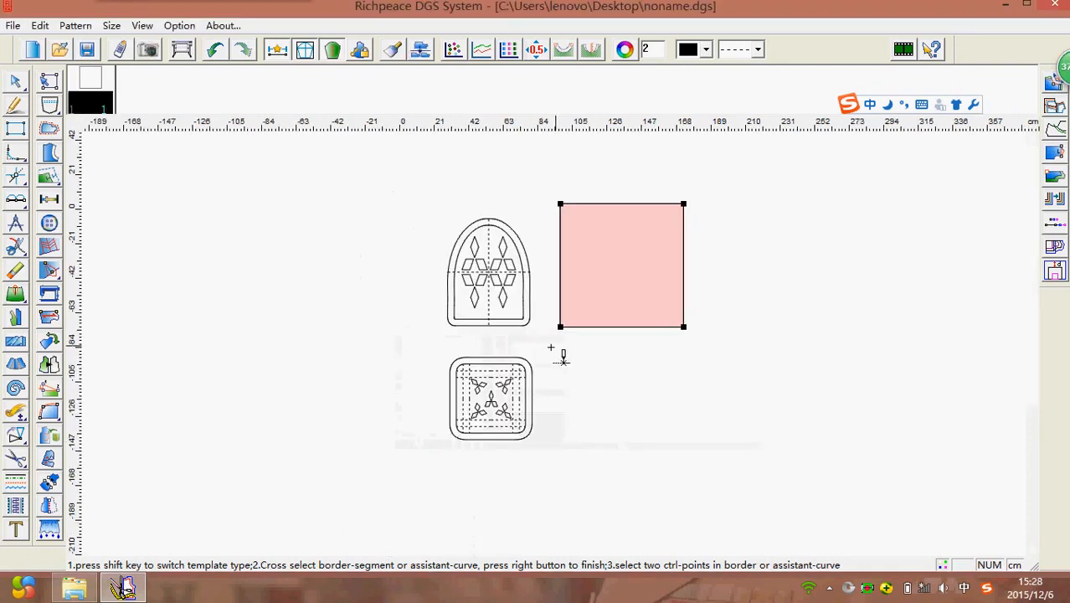
- Cut out the upper arched piece as a pattern with the Scissors tool, including its inner outline, midlines and diamond motifs
{"action": "left_click", "coordinate": [15, 458]}
{"action": "left_click_drag", "start_coordinate": [420, 205], "coordinate": [524, 335]}
{"action": "right_click", "coordinate": [411, 299]}
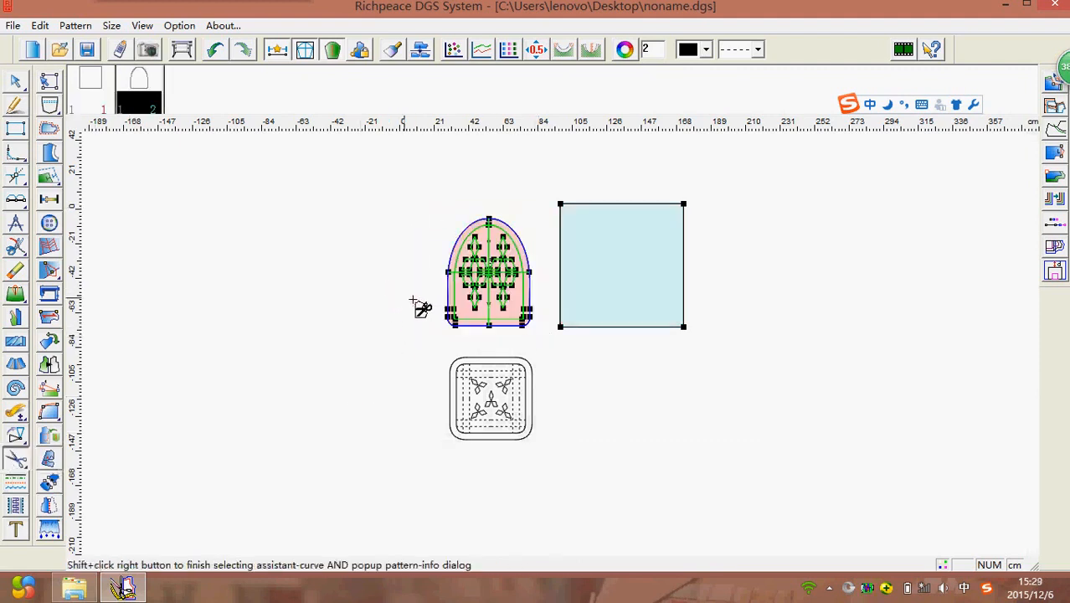
{"action": "right_click", "coordinate": [378, 276]}
{"action": "right_click", "coordinate": [359, 266]}
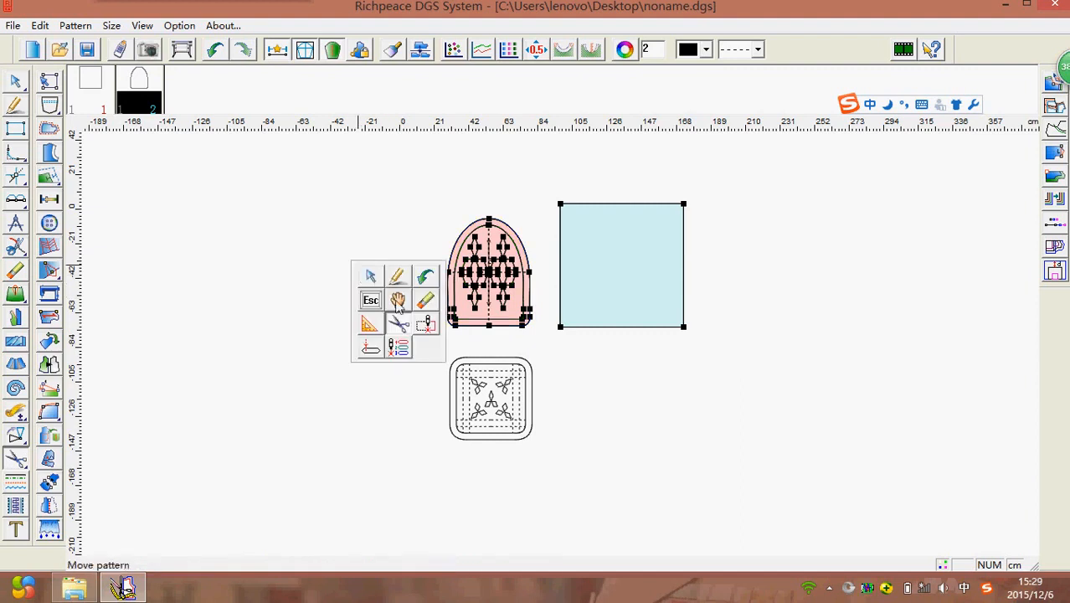
- Move the cut-out arched pattern to the empty area left of its source drawing
{"action": "left_click", "coordinate": [398, 301]}
{"action": "left_click", "coordinate": [473, 298]}
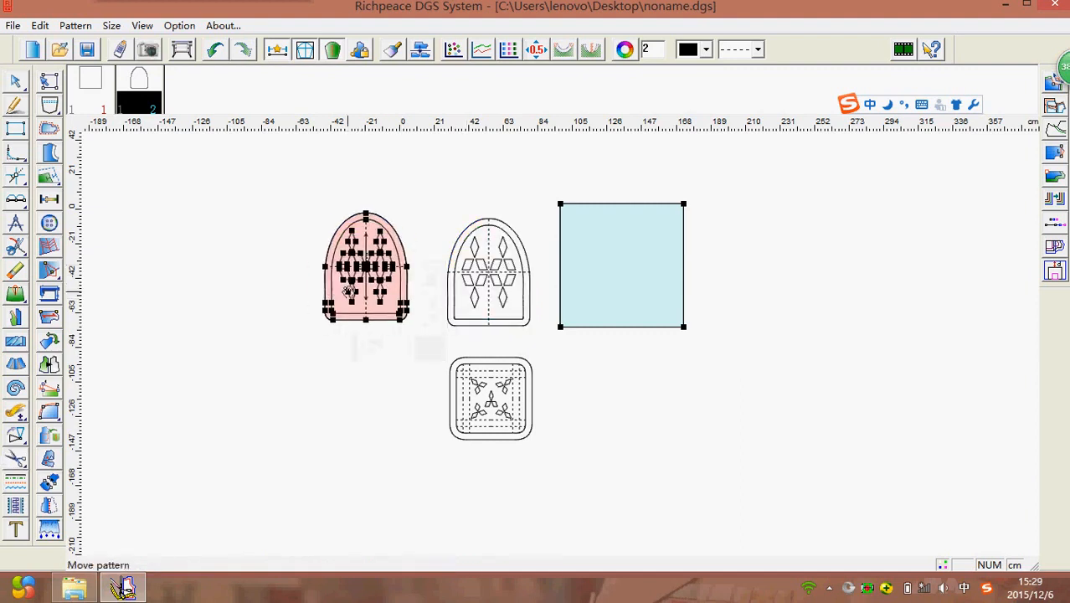
{"action": "left_click", "coordinate": [353, 295]}
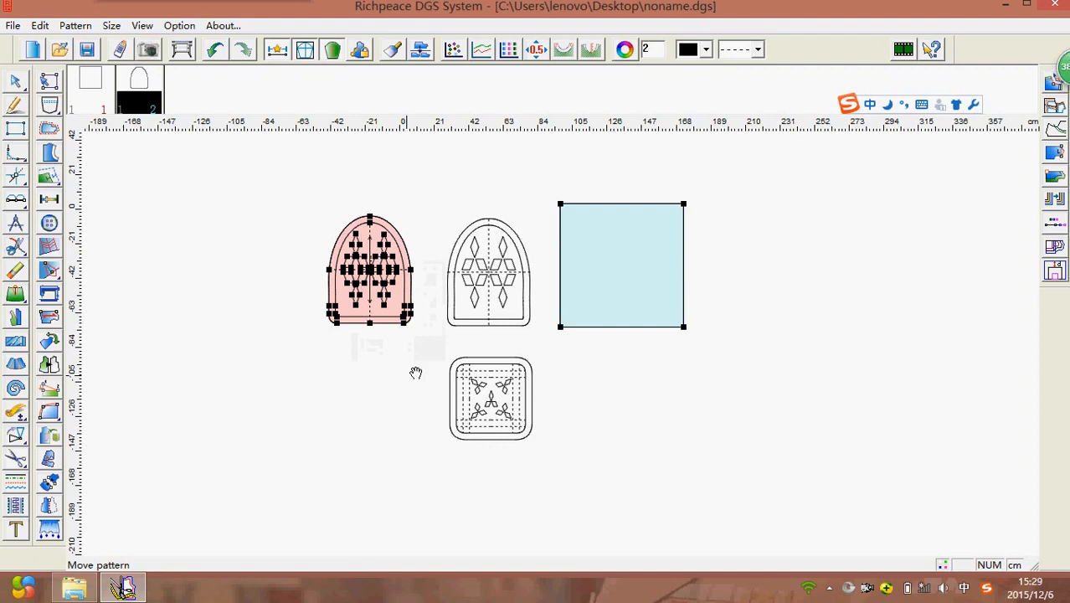
- Cut out the lower rounded-square piece with all its inner lines and motifs as a pattern, and place it left of its drawing
{"action": "right_click", "coordinate": [314, 351]}
{"action": "left_click", "coordinate": [410, 389]}
{"action": "left_click_drag", "start_coordinate": [411, 353], "coordinate": [540, 448]}
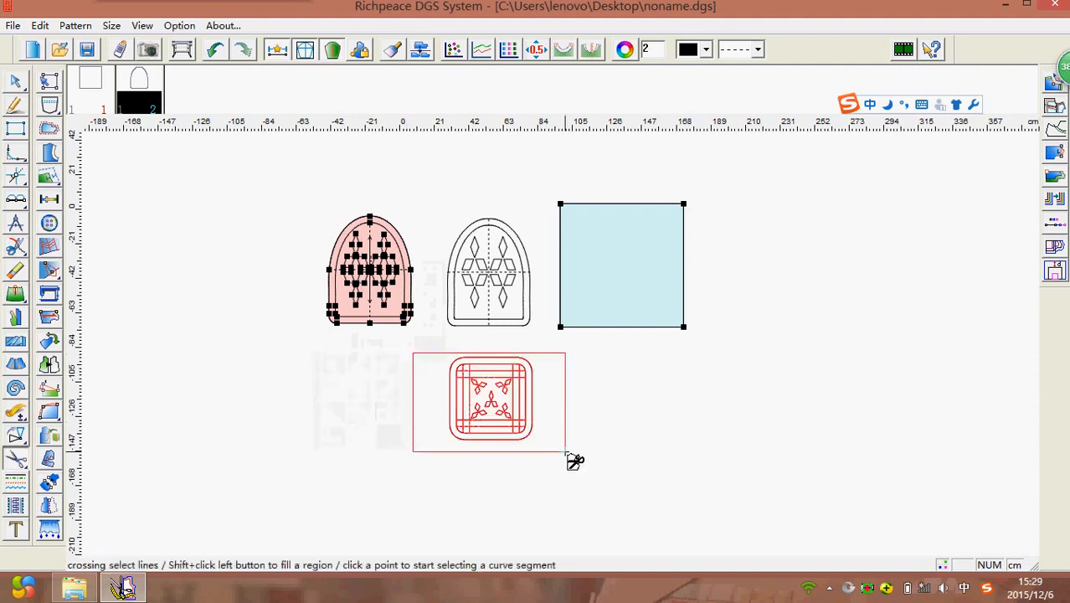
{"action": "right_click", "coordinate": [573, 459]}
{"action": "right_click", "coordinate": [371, 385]}
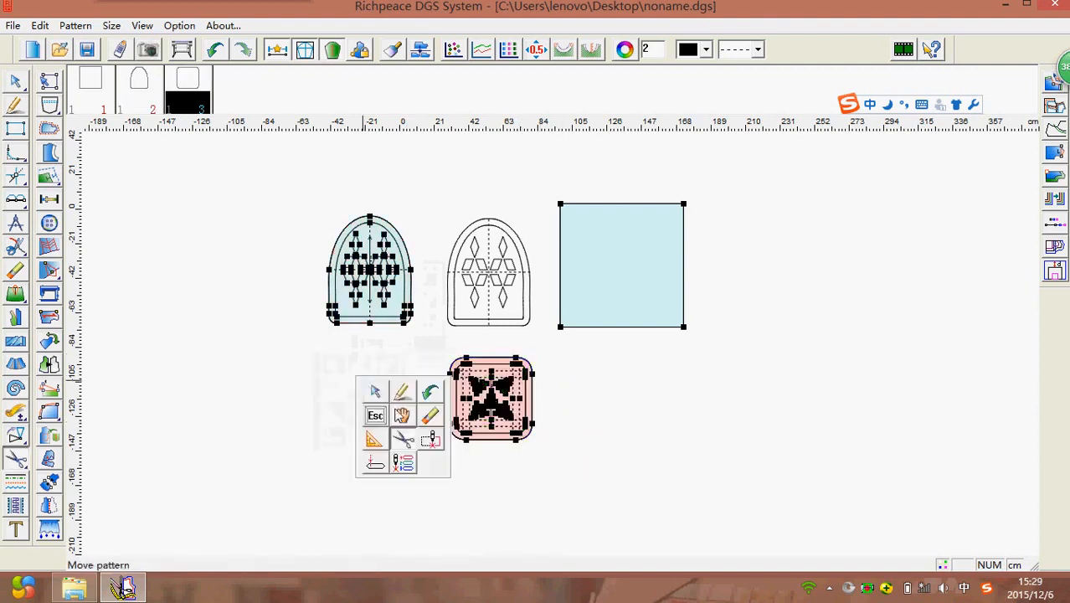
{"action": "left_click", "coordinate": [377, 411]}
{"action": "left_click", "coordinate": [373, 385]}
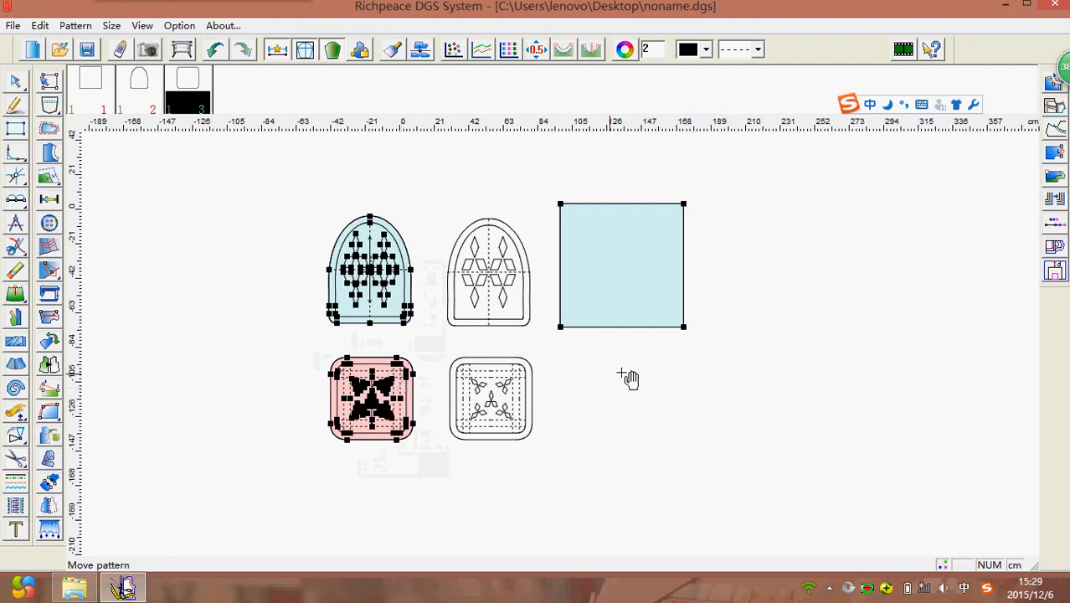
- Move the arched pattern onto the 75 cm square template, centring it inside the template outline
{"action": "scroll", "coordinate": [578, 377], "scroll_direction": "up", "scroll_amount": 1}
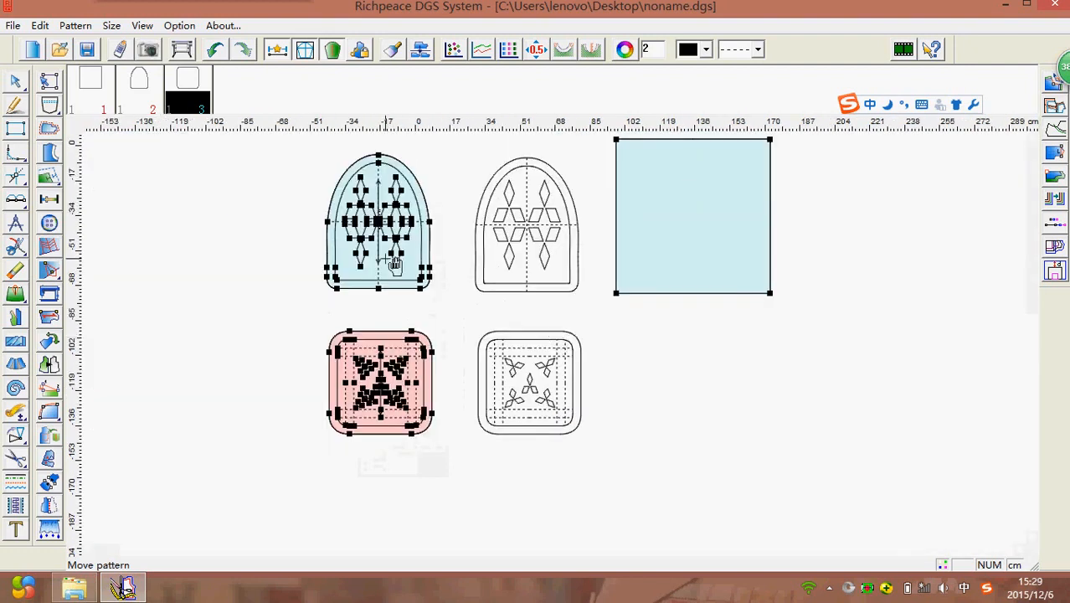
{"action": "left_click", "coordinate": [390, 264]}
{"action": "scroll", "coordinate": [695, 263], "scroll_direction": "up", "scroll_amount": 1}
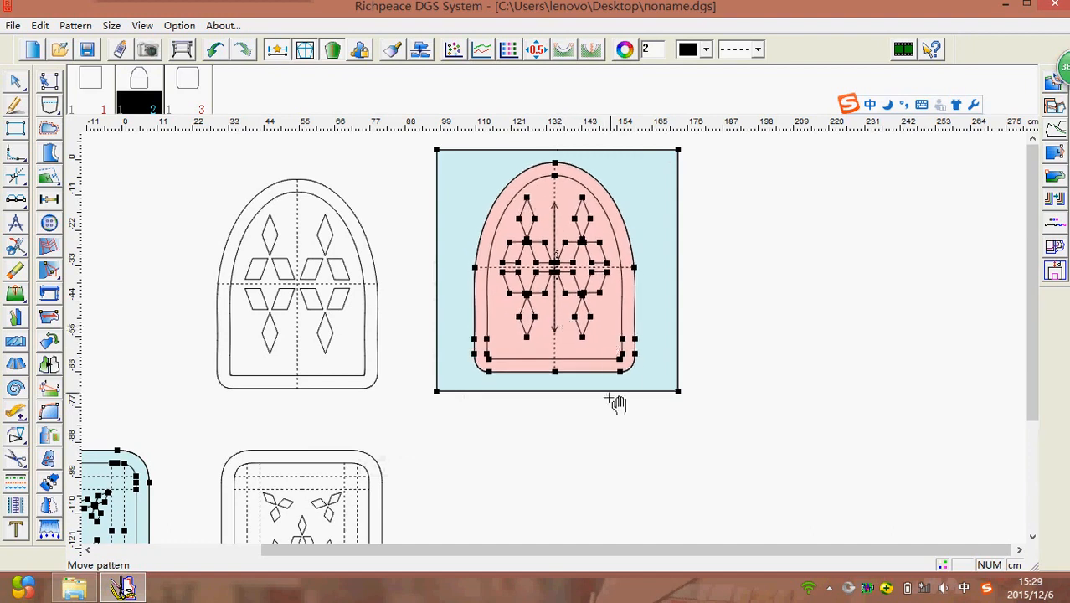
{"action": "scroll", "coordinate": [616, 401], "scroll_direction": "down", "scroll_amount": 1}
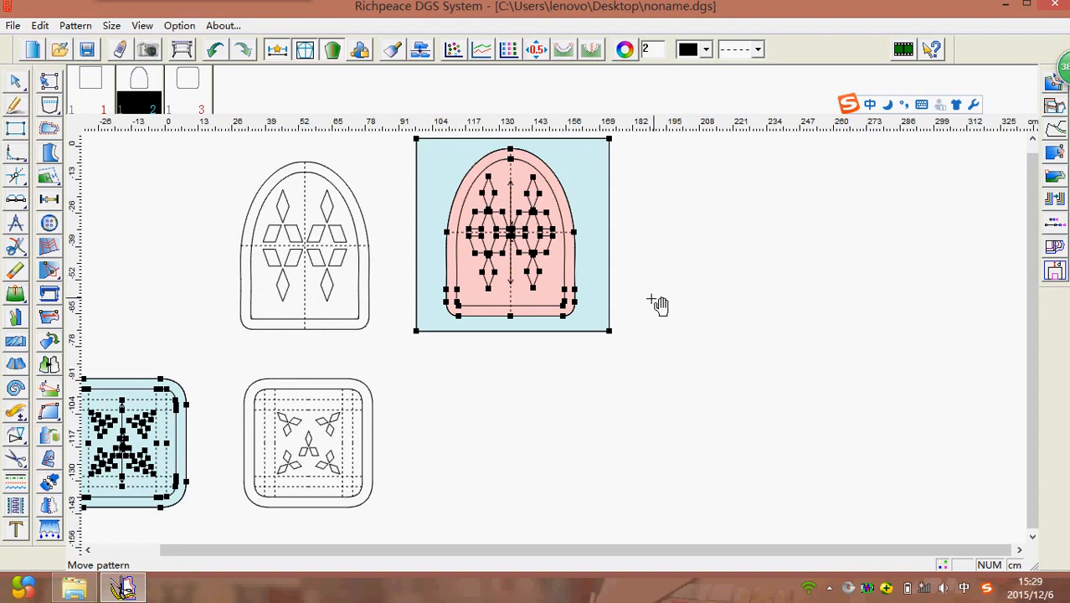
- Activate the sewing slot tool for the arched pattern lying on the square template
{"action": "middle_click_drag", "start_coordinate": [650, 297], "coordinate": [651, 403]}
{"action": "scroll", "coordinate": [650, 404], "scroll_direction": "down", "scroll_amount": 1}
{"action": "scroll", "coordinate": [562, 344], "scroll_direction": "up", "scroll_amount": 2}
{"action": "right_click", "coordinate": [382, 270]}
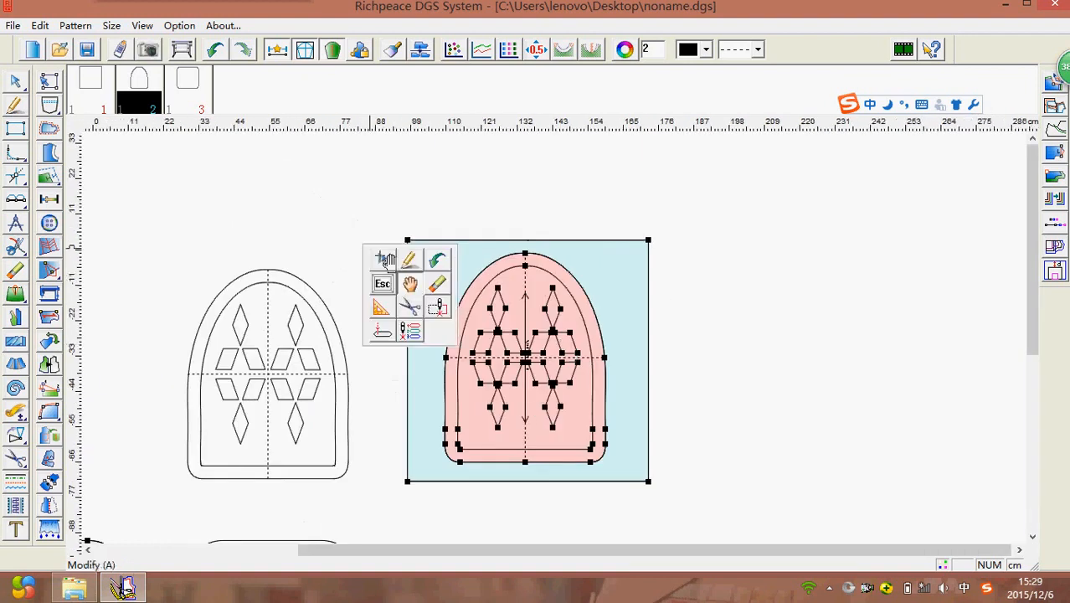
{"action": "left_click", "coordinate": [435, 311]}
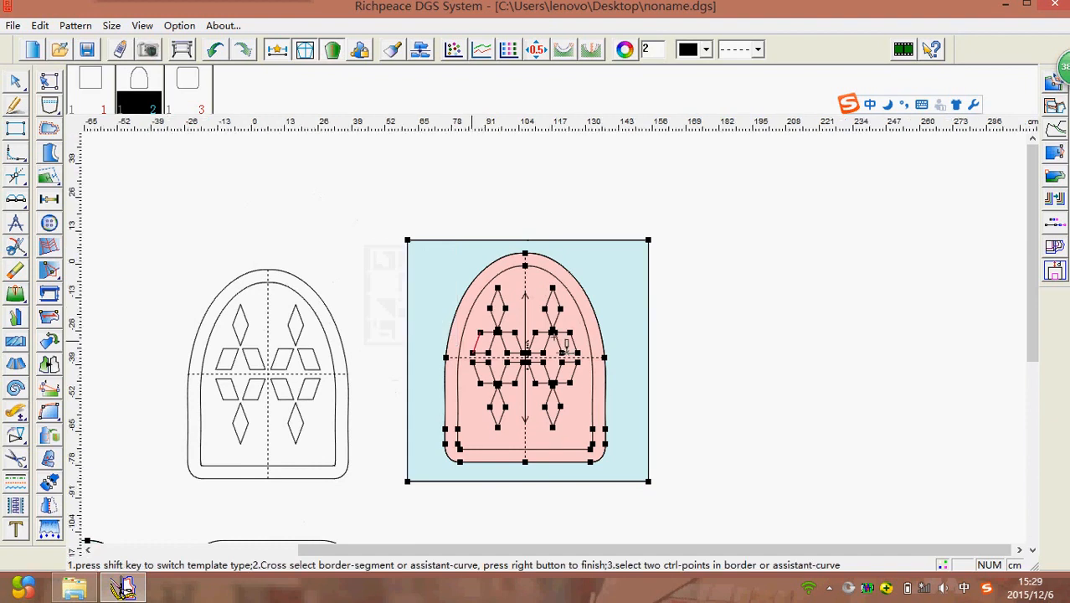
{"action": "scroll", "coordinate": [544, 291], "scroll_direction": "down", "scroll_amount": 1}
{"action": "left_click_drag", "start_coordinate": [535, 283], "coordinate": [650, 423]}
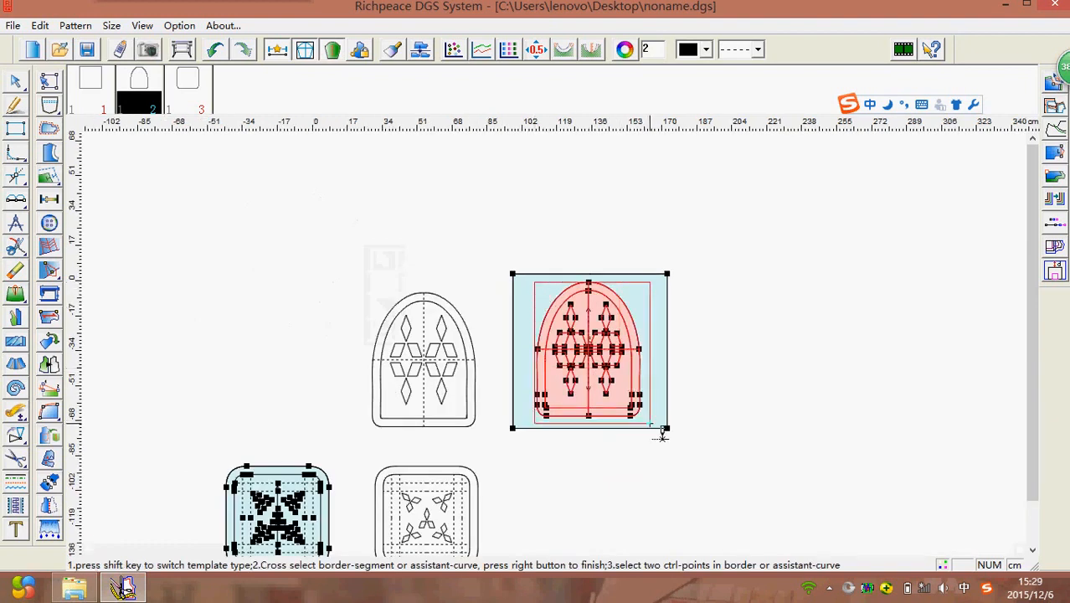
{"action": "right_click", "coordinate": [663, 370]}
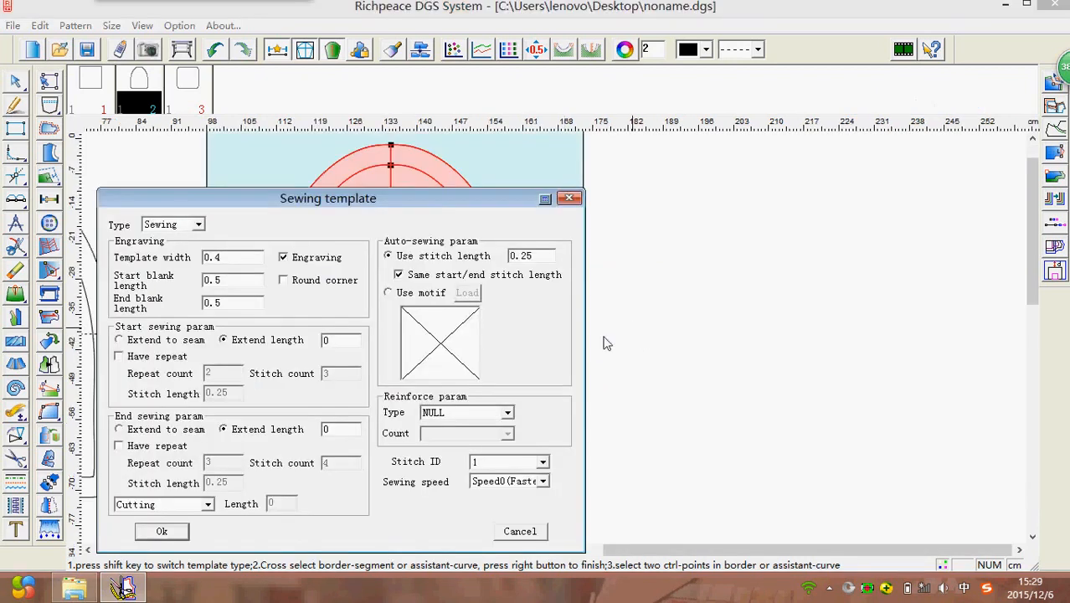
{"action": "key", "text": "shift"}
{"action": "left_click", "coordinate": [568, 198]}
{"action": "scroll", "coordinate": [303, 216], "scroll_direction": "down", "scroll_amount": 2}
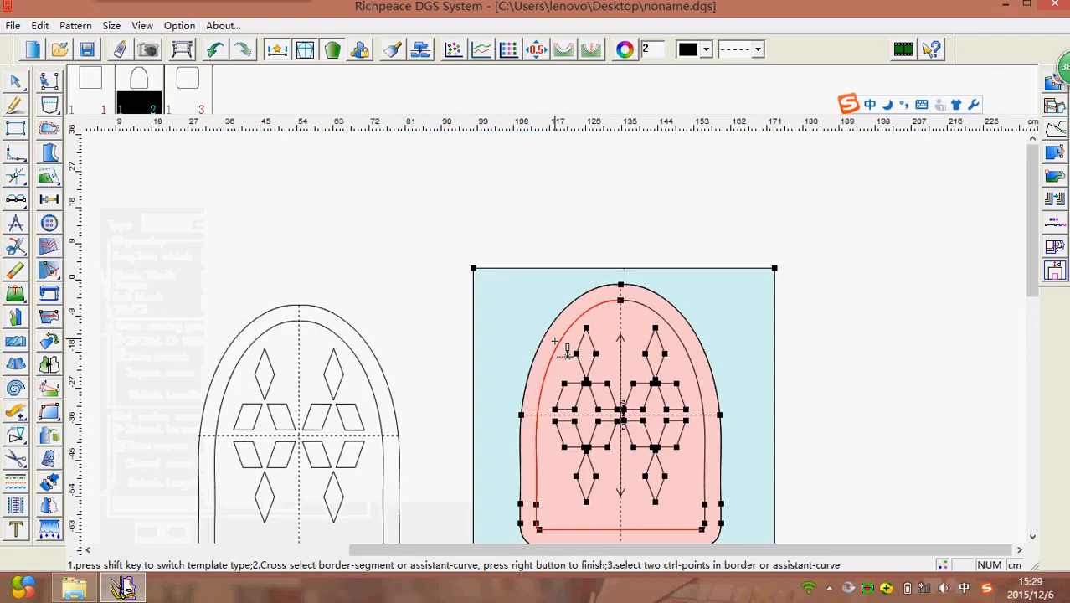
- Create sewing slots on all lines of the arched pattern with type Sewing, template width 0.4, blank lengths 0.5 and stitch length 0.25
{"action": "left_click_drag", "start_coordinate": [519, 297], "coordinate": [714, 524]}
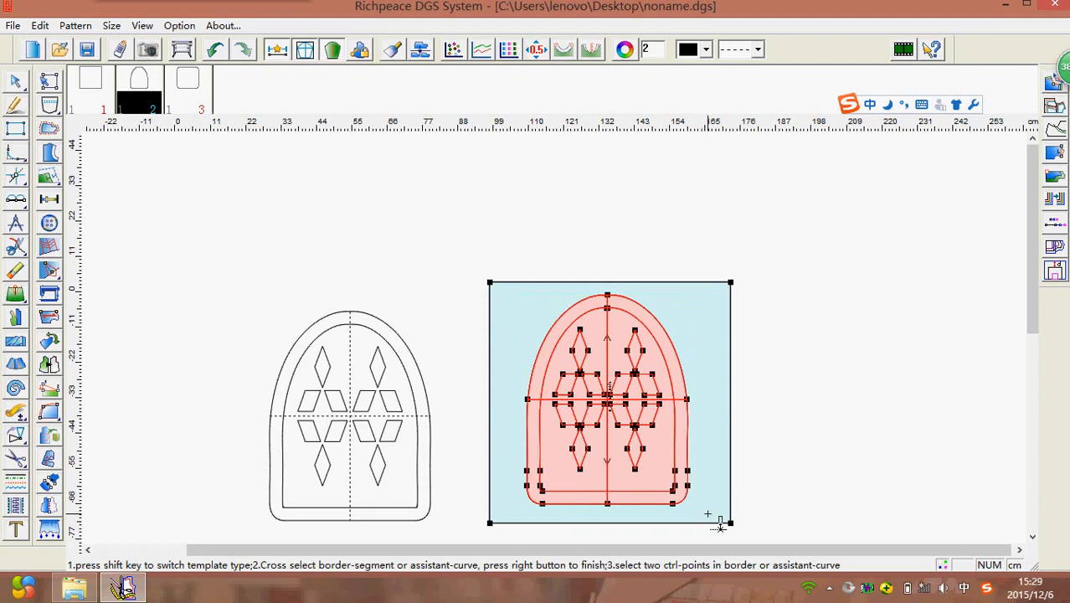
{"action": "right_click", "coordinate": [781, 377]}
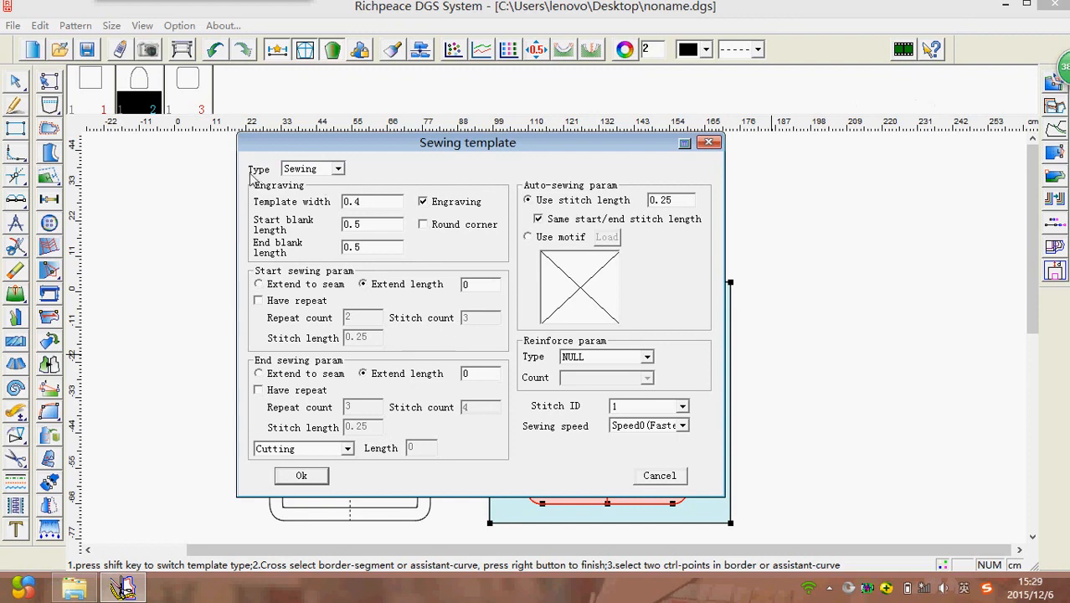
{"action": "left_click", "coordinate": [337, 169]}
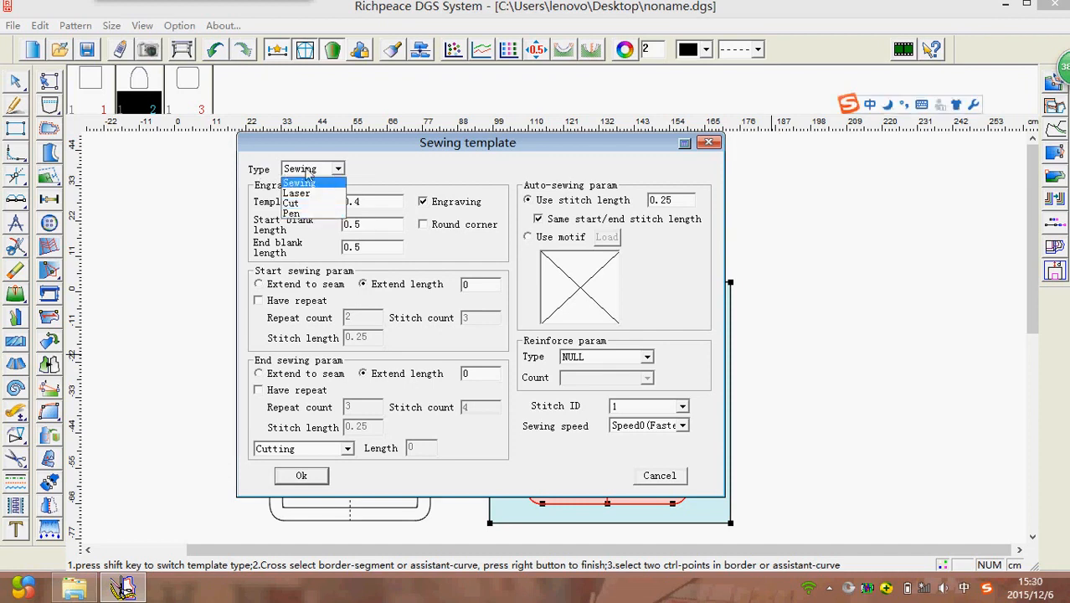
{"action": "left_click", "coordinate": [338, 170]}
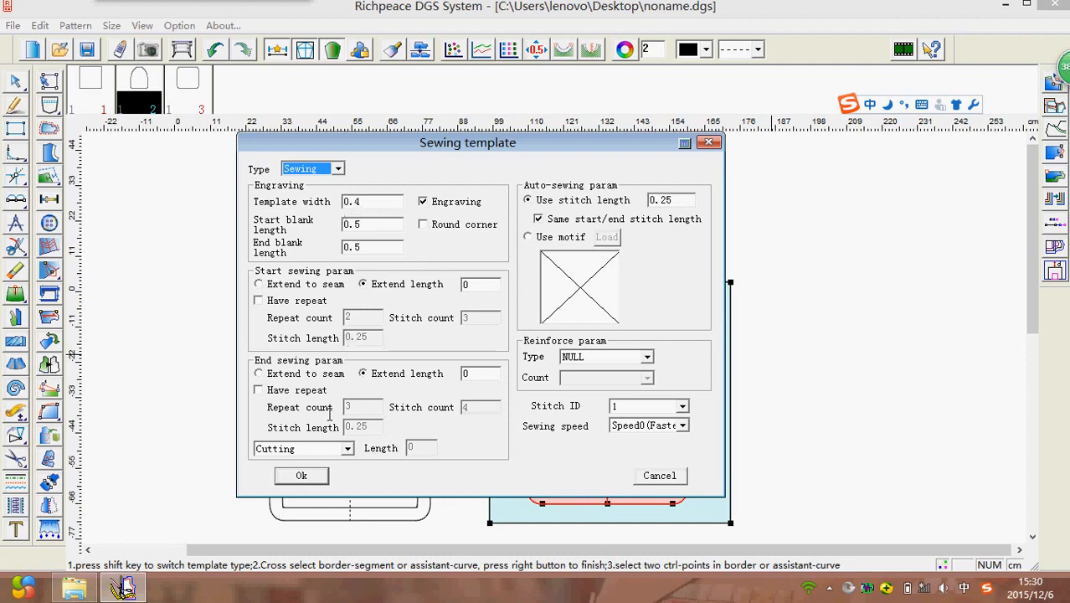
{"action": "left_click", "coordinate": [313, 478]}
- Examine the numbered sewing slots on the arched pattern's inner outline, midlines and diamond motifs
{"action": "scroll", "coordinate": [612, 423], "scroll_direction": "down", "scroll_amount": 2}
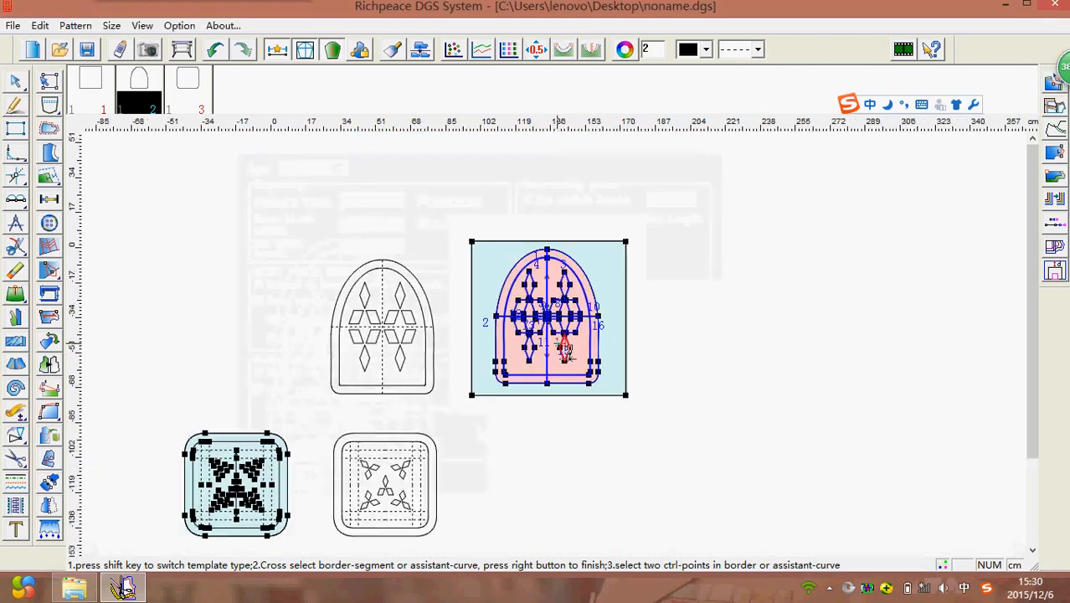
{"action": "scroll", "coordinate": [578, 350], "scroll_direction": "up", "scroll_amount": 4}
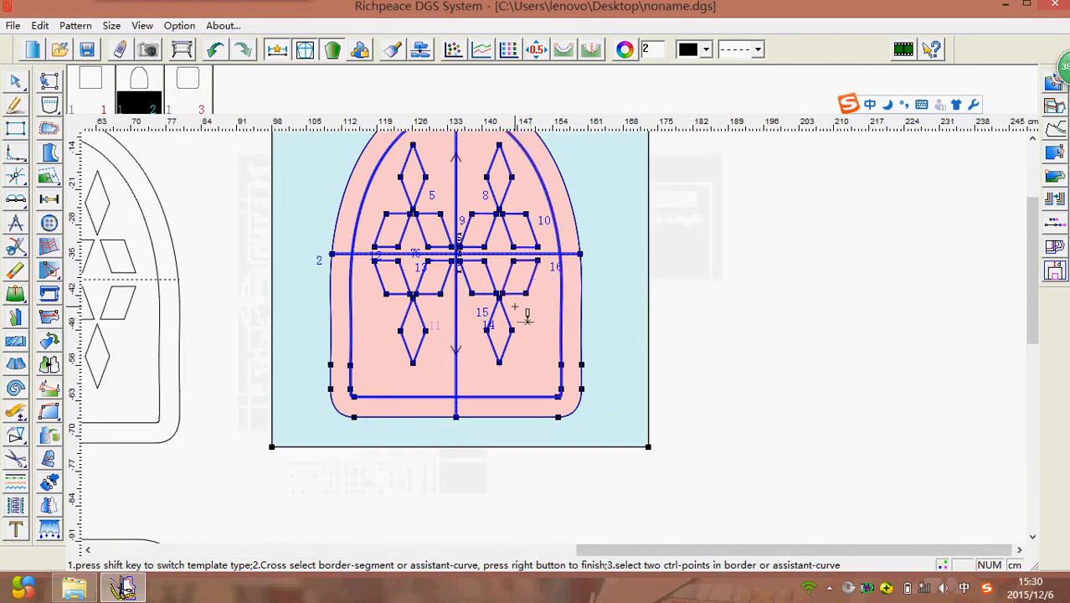
{"action": "scroll", "coordinate": [526, 318], "scroll_direction": "up", "scroll_amount": 2}
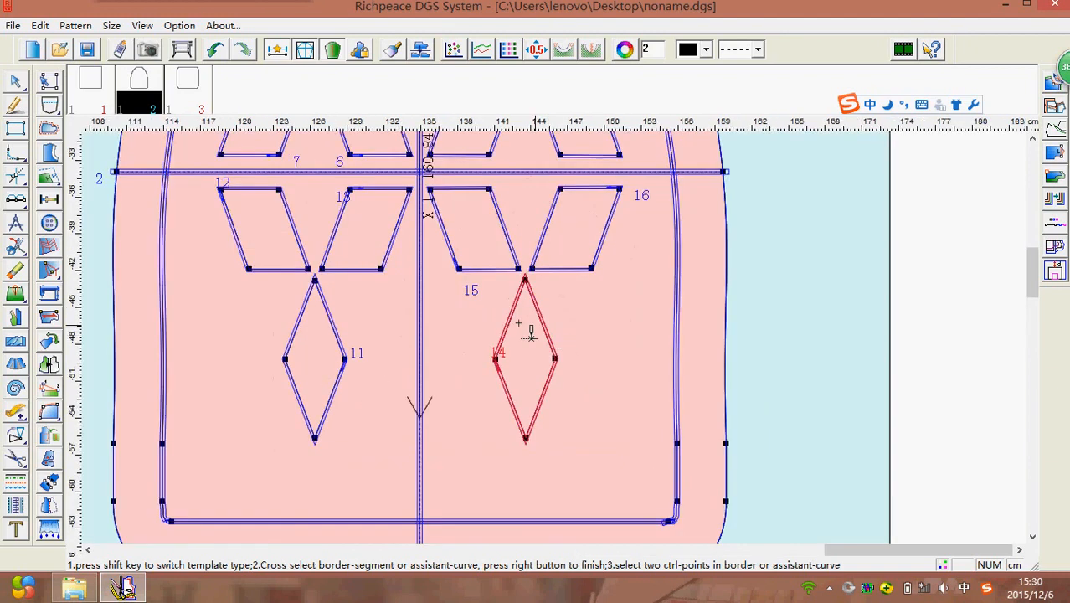
{"action": "scroll", "coordinate": [587, 345], "scroll_direction": "down", "scroll_amount": 3}
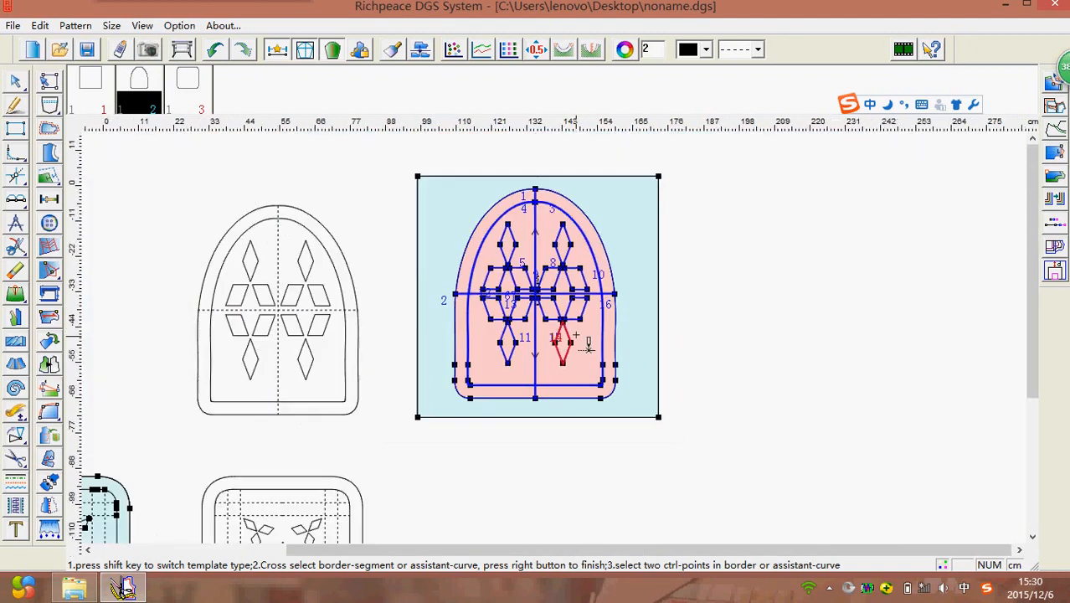
{"action": "scroll", "coordinate": [563, 346], "scroll_direction": "up", "scroll_amount": 3}
{"action": "scroll", "coordinate": [342, 334], "scroll_direction": "up", "scroll_amount": 2}
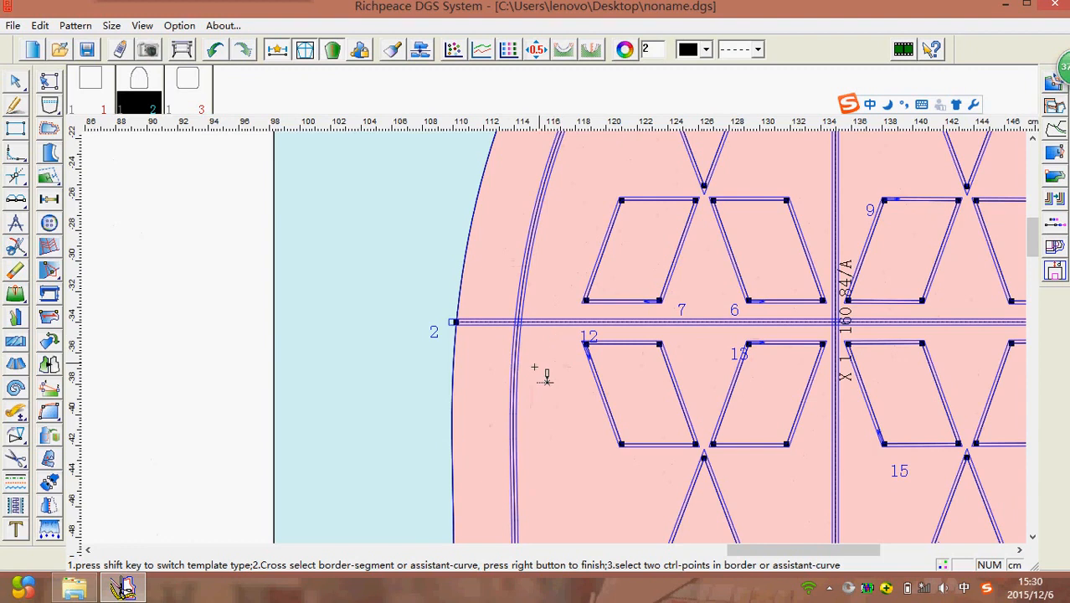
{"action": "scroll", "coordinate": [600, 393], "scroll_direction": "down", "scroll_amount": 4}
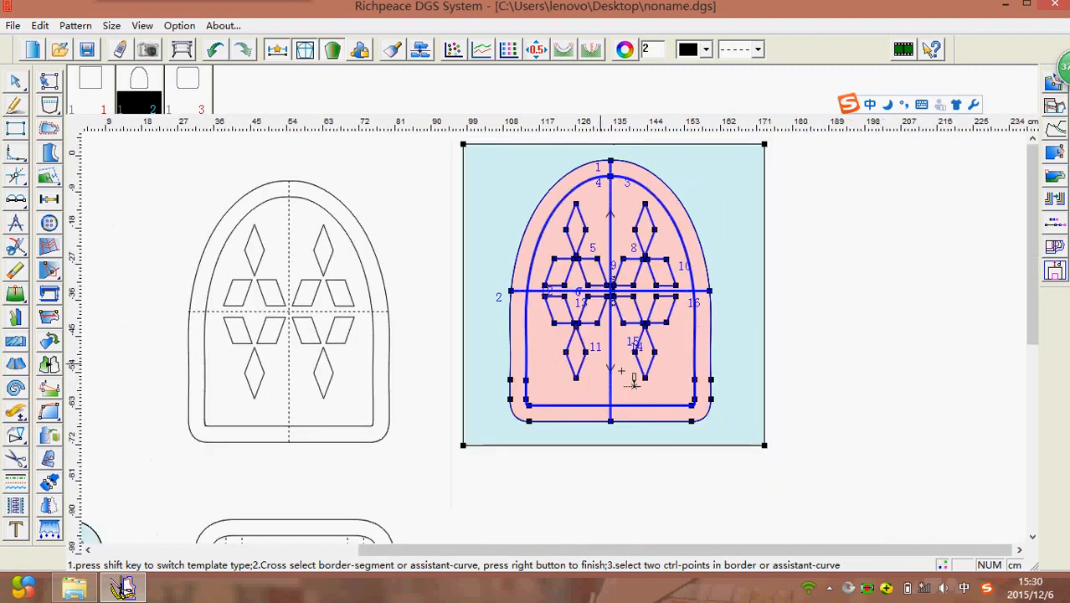
- Shift the arched pattern slightly to the right on the square template
{"action": "right_click", "coordinate": [840, 305]}
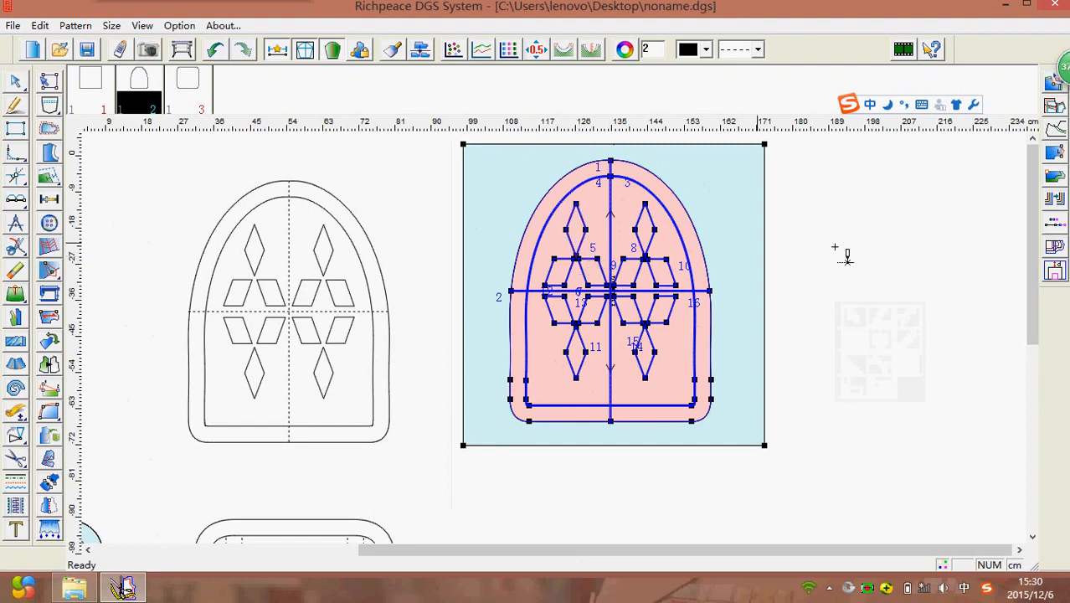
{"action": "right_click", "coordinate": [872, 261]}
{"action": "mouse_move", "coordinate": [646, 322]}
{"action": "left_mouse_down"}
{"action": "mouse_move", "coordinate": [538, 324]}
{"action": "mouse_move", "coordinate": [653, 323]}
{"action": "left_mouse_up"}
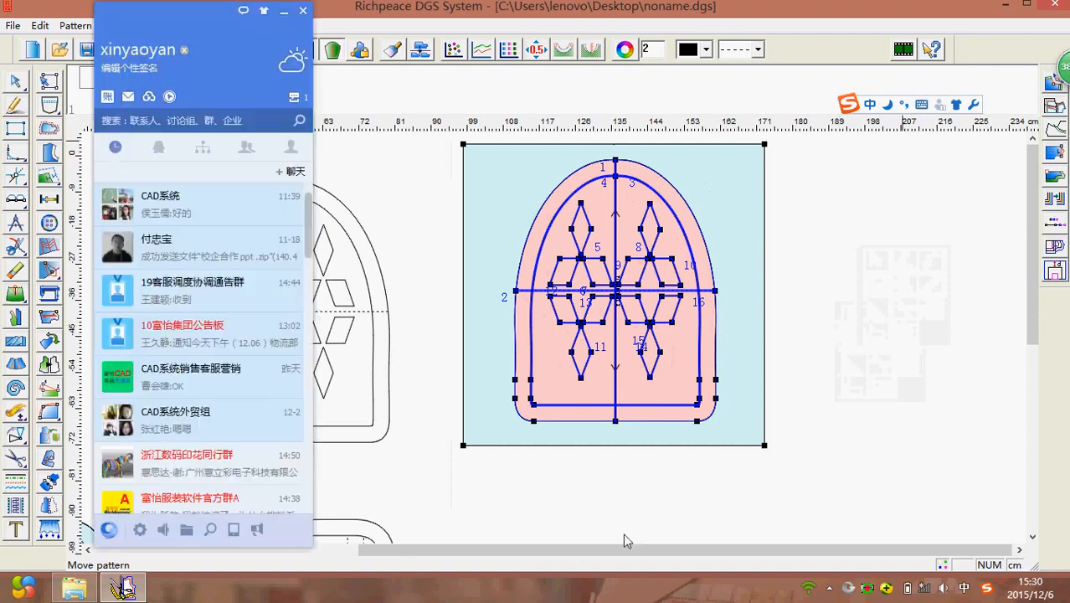
{"action": "scroll", "coordinate": [580, 391], "scroll_direction": "up", "scroll_amount": 2}
{"action": "scroll", "coordinate": [580, 391], "scroll_direction": "down", "scroll_amount": 2}
{"action": "scroll", "coordinate": [566, 365], "scroll_direction": "up", "scroll_amount": 2}
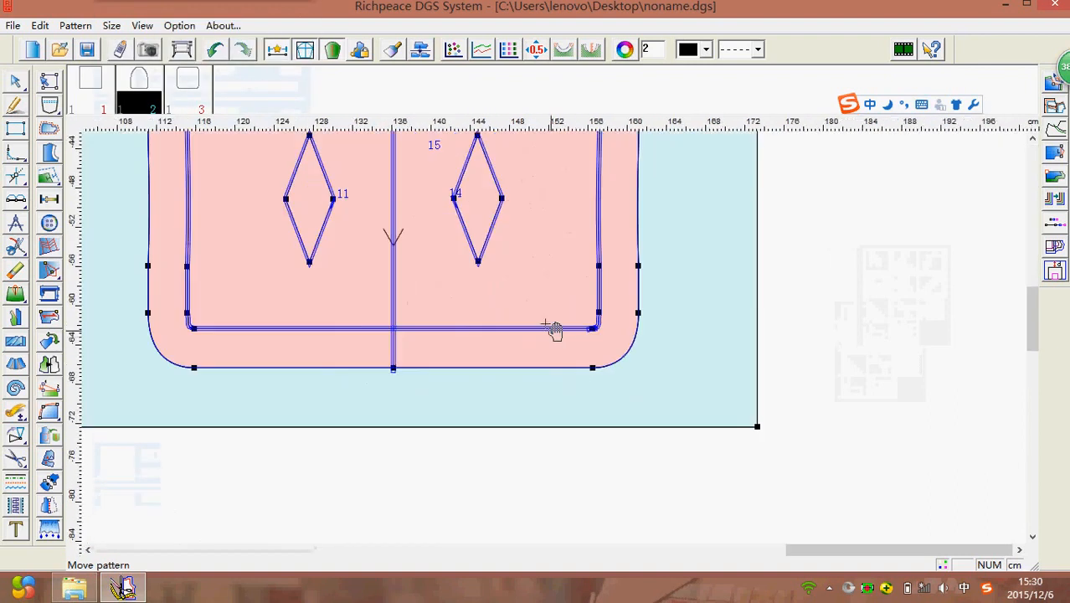
{"action": "scroll", "coordinate": [555, 330], "scroll_direction": "down", "scroll_amount": 2}
{"action": "scroll", "coordinate": [566, 342], "scroll_direction": "up", "scroll_amount": 2}
- Switch the sewing slot tool's template type and place a point mark on the template just outside the arched pattern's lower-left corner
{"action": "right_click", "coordinate": [847, 316]}
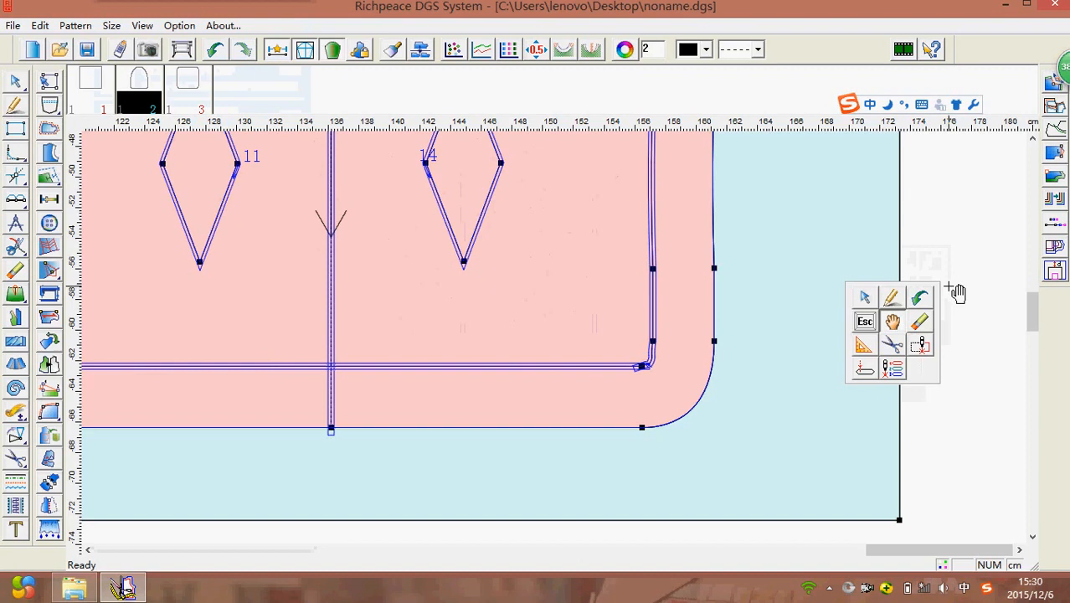
{"action": "left_click", "coordinate": [918, 346]}
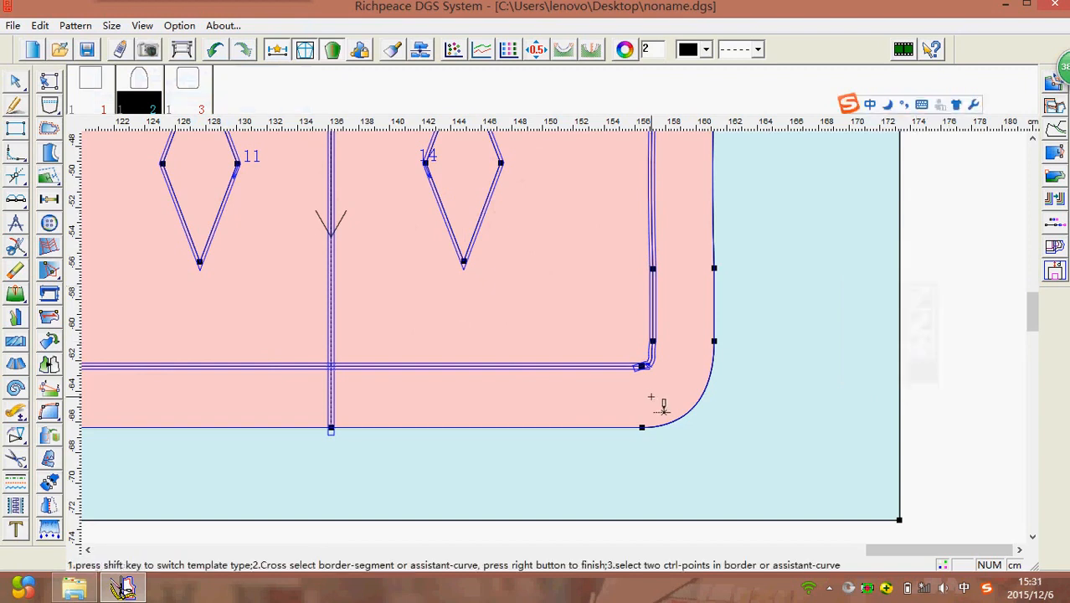
{"action": "scroll", "coordinate": [566, 348], "scroll_direction": "down", "scroll_amount": 2}
{"action": "scroll", "coordinate": [561, 340], "scroll_direction": "up", "scroll_amount": 1}
{"action": "scroll", "coordinate": [561, 342], "scroll_direction": "up", "scroll_amount": 1}
{"action": "scroll", "coordinate": [558, 342], "scroll_direction": "down", "scroll_amount": 2}
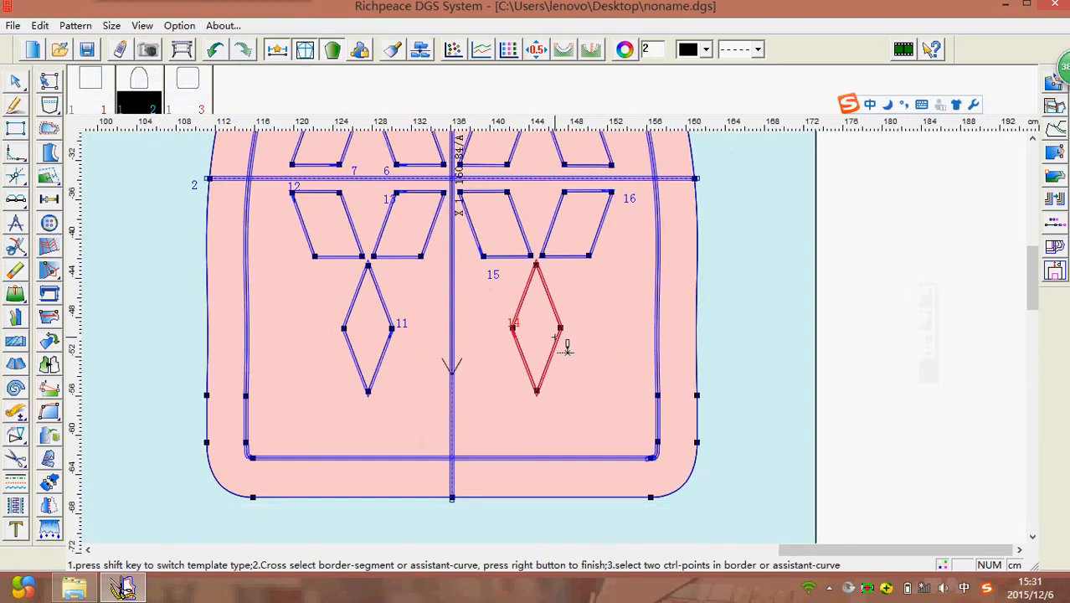
{"action": "scroll", "coordinate": [561, 343], "scroll_direction": "up", "scroll_amount": 2}
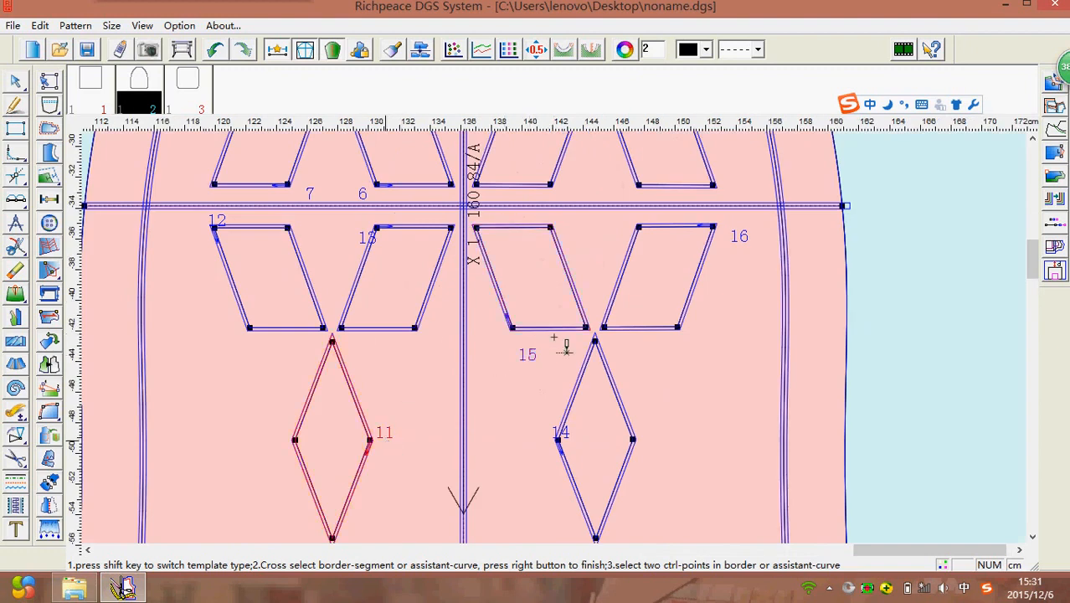
{"action": "scroll", "coordinate": [563, 344], "scroll_direction": "down", "scroll_amount": 2}
{"action": "scroll", "coordinate": [564, 343], "scroll_direction": "down", "scroll_amount": 1}
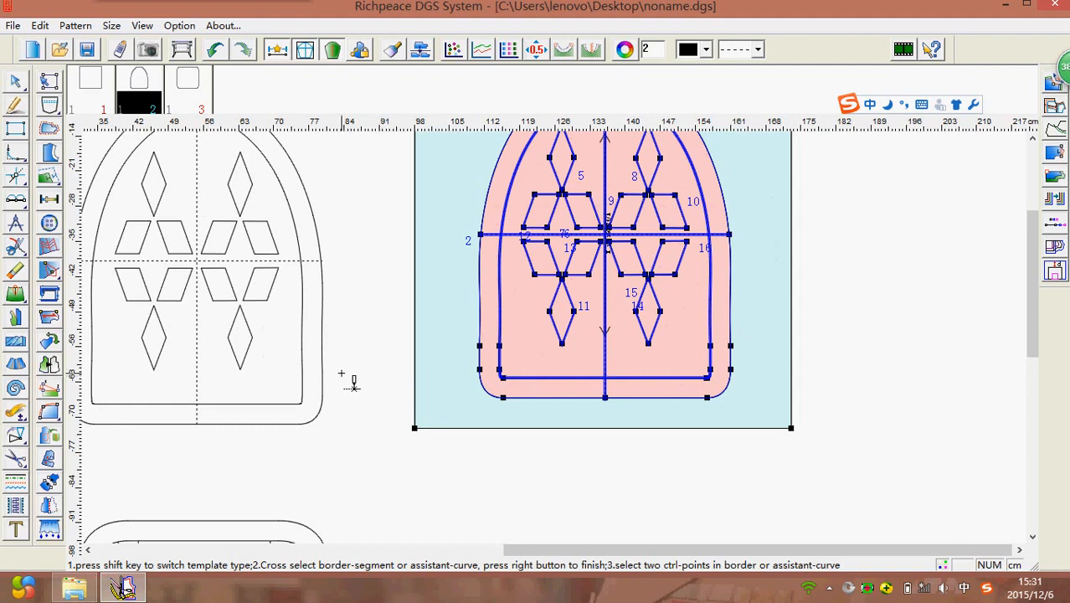
{"action": "key", "text": "shift"}
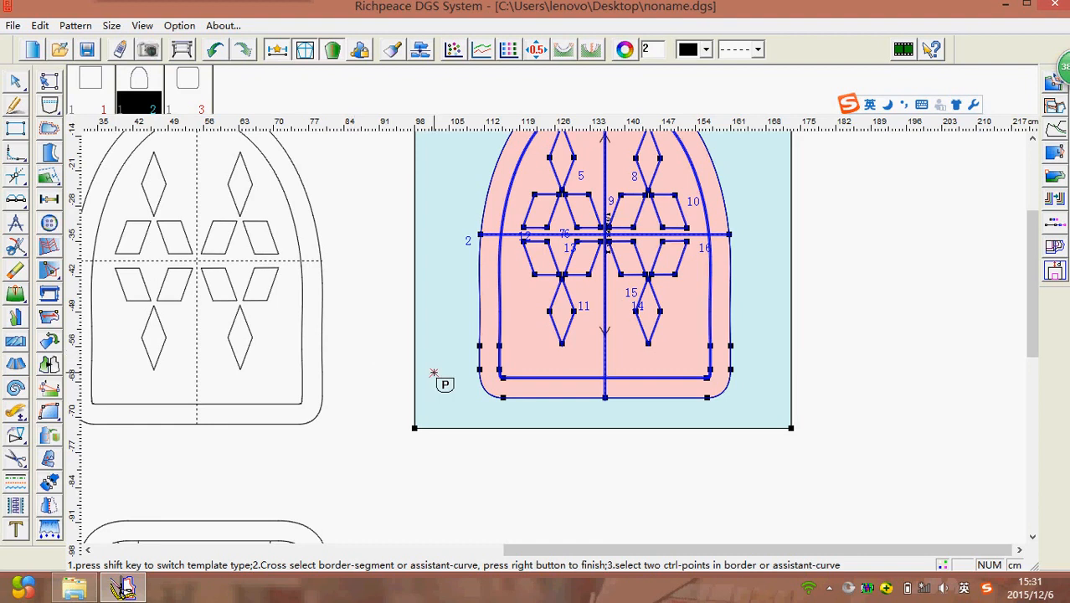
{"action": "scroll", "coordinate": [465, 385], "scroll_direction": "up", "scroll_amount": 3}
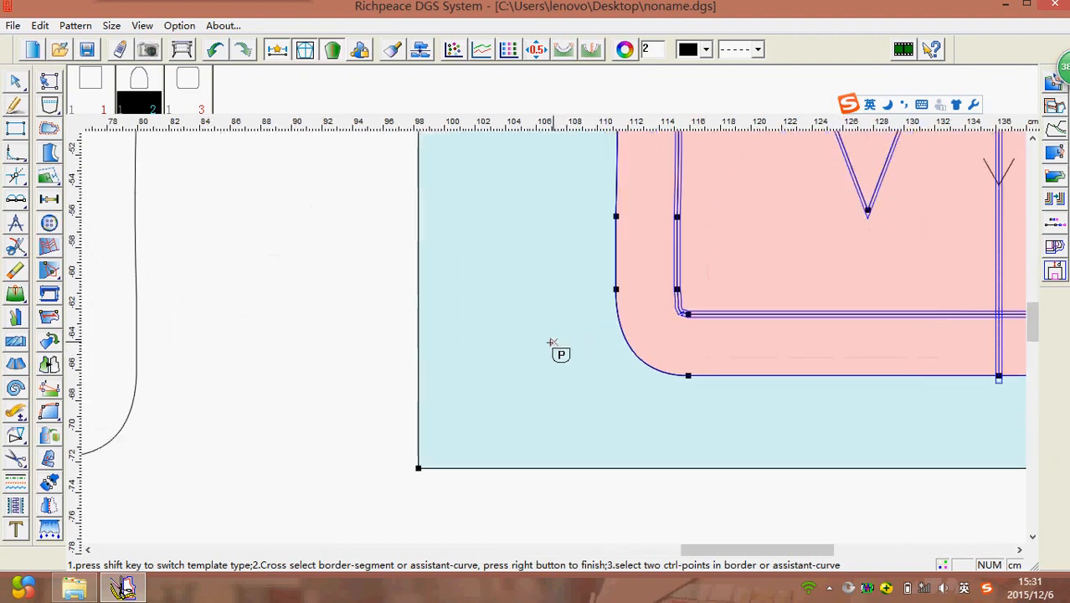
{"action": "key", "text": "shift"}
{"action": "left_click", "coordinate": [552, 371]}
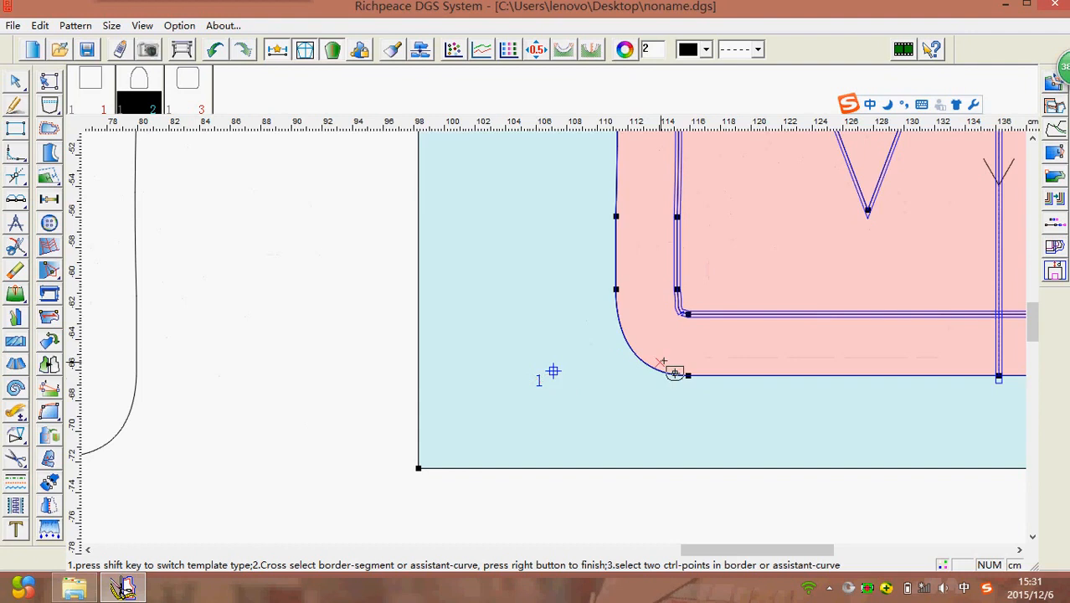
{"action": "scroll", "coordinate": [661, 361], "scroll_direction": "down", "scroll_amount": 7}
{"action": "scroll", "coordinate": [543, 326], "scroll_direction": "up", "scroll_amount": 4}
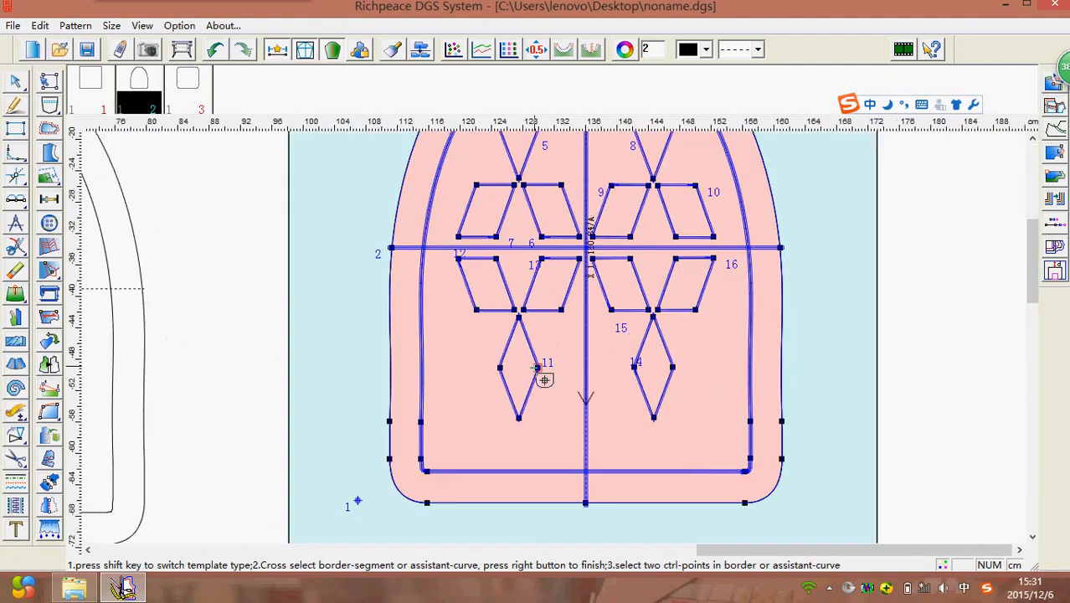
- Set the sewing order number of the bottom-left diamond slot on the arched pattern to 1
{"action": "right_click", "coordinate": [213, 361]}
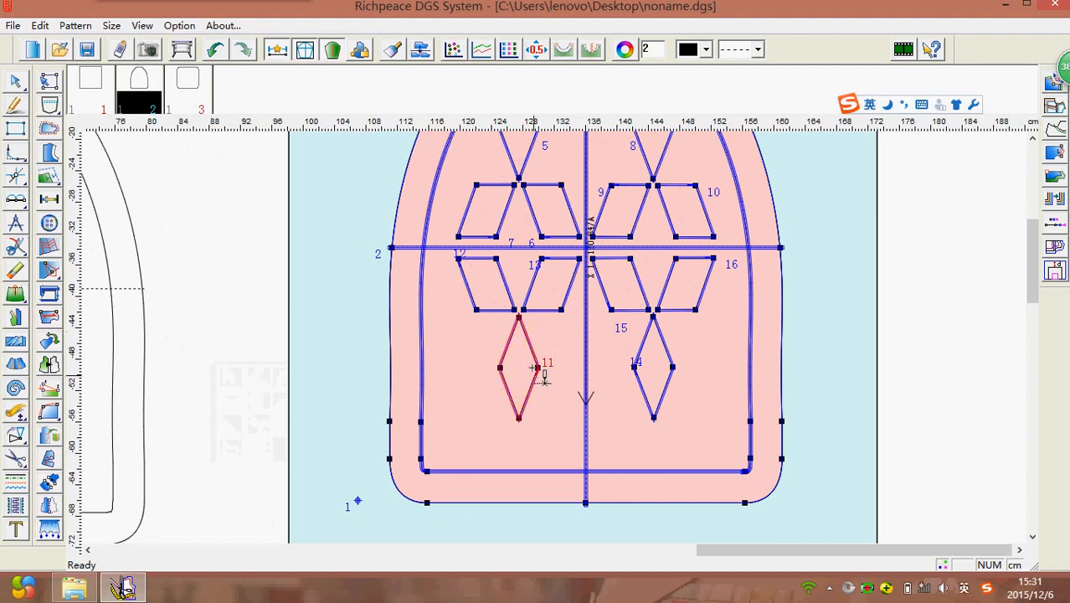
{"action": "scroll", "coordinate": [568, 371], "scroll_direction": "up", "scroll_amount": 2}
{"action": "scroll", "coordinate": [568, 371], "scroll_direction": "up", "scroll_amount": 1}
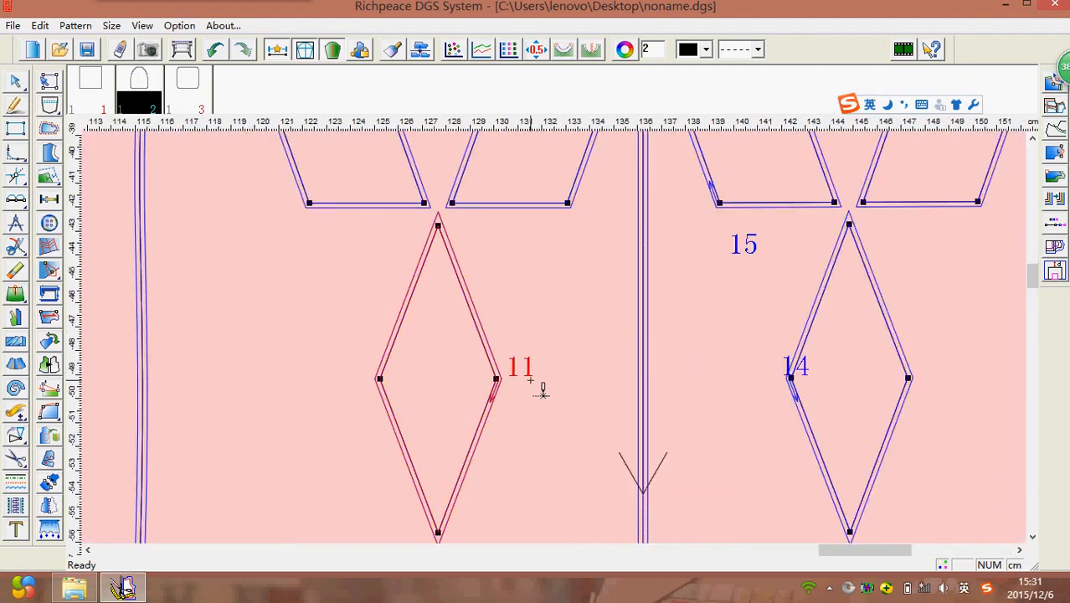
{"action": "scroll", "coordinate": [527, 379], "scroll_direction": "up", "scroll_amount": 1}
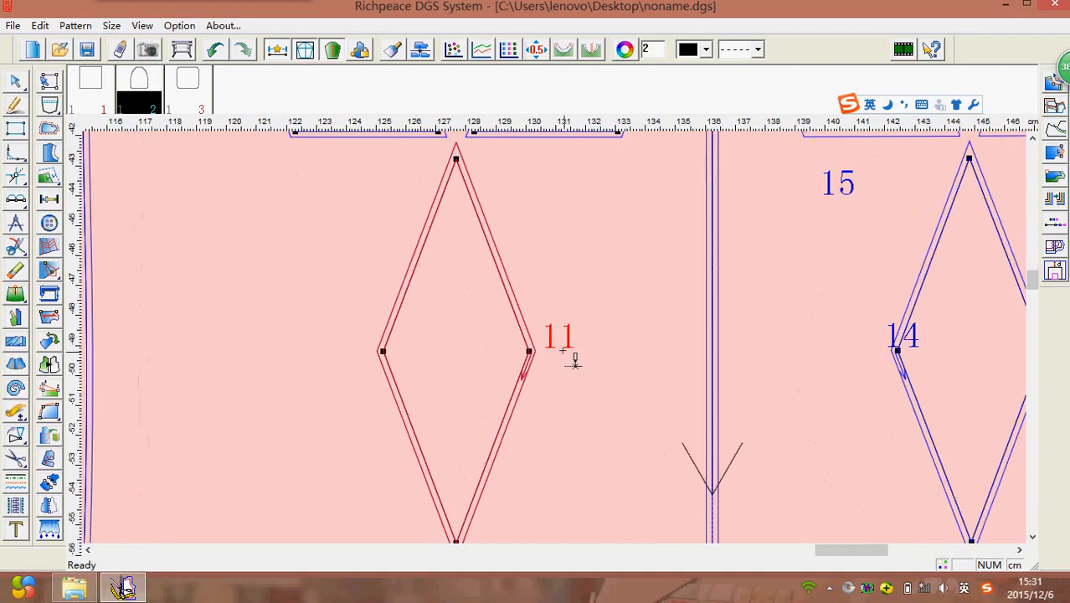
{"action": "scroll", "coordinate": [582, 376], "scroll_direction": "down", "scroll_amount": 1}
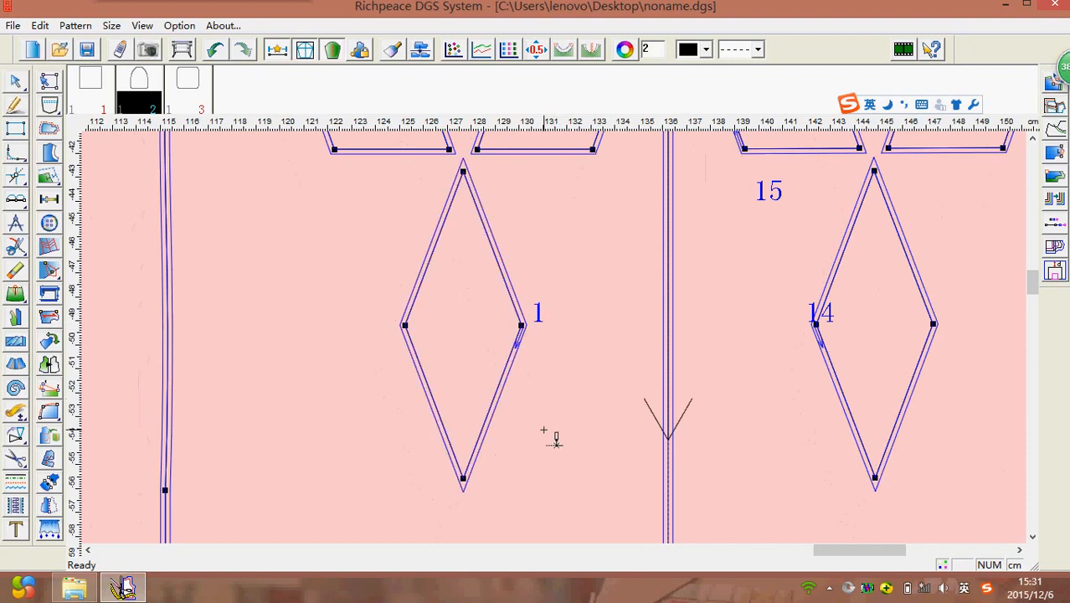
- Set the sewing order number of the bottom-right diamond slot on the arched pattern to 2
{"action": "scroll", "coordinate": [691, 398], "scroll_direction": "down", "scroll_amount": 2}
{"action": "scroll", "coordinate": [566, 346], "scroll_direction": "down", "scroll_amount": 2}
{"action": "scroll", "coordinate": [586, 293], "scroll_direction": "up", "scroll_amount": 4}
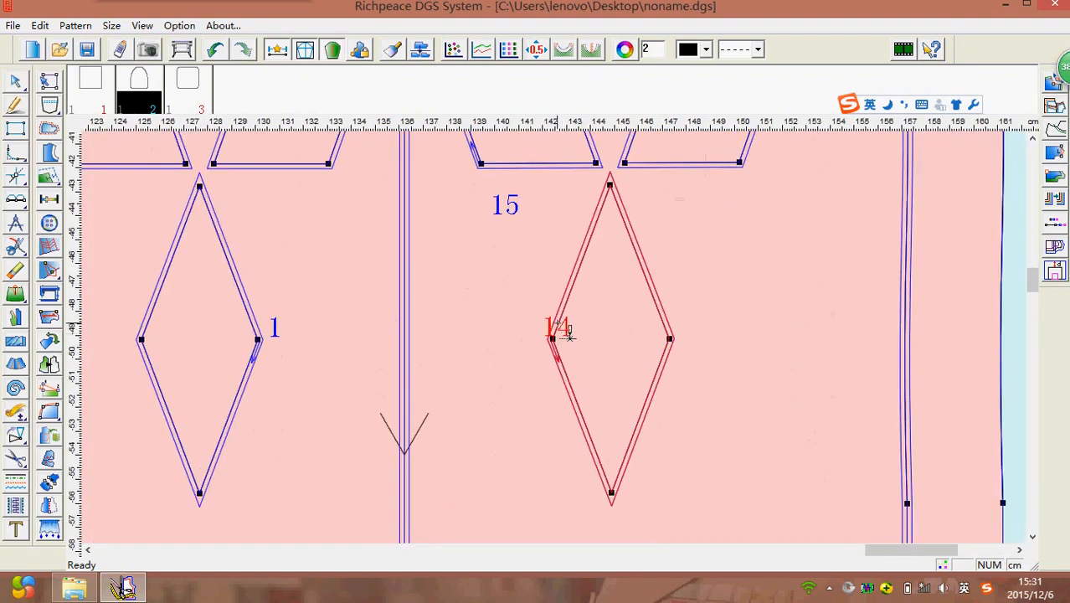
{"action": "scroll", "coordinate": [576, 350], "scroll_direction": "up", "scroll_amount": 2}
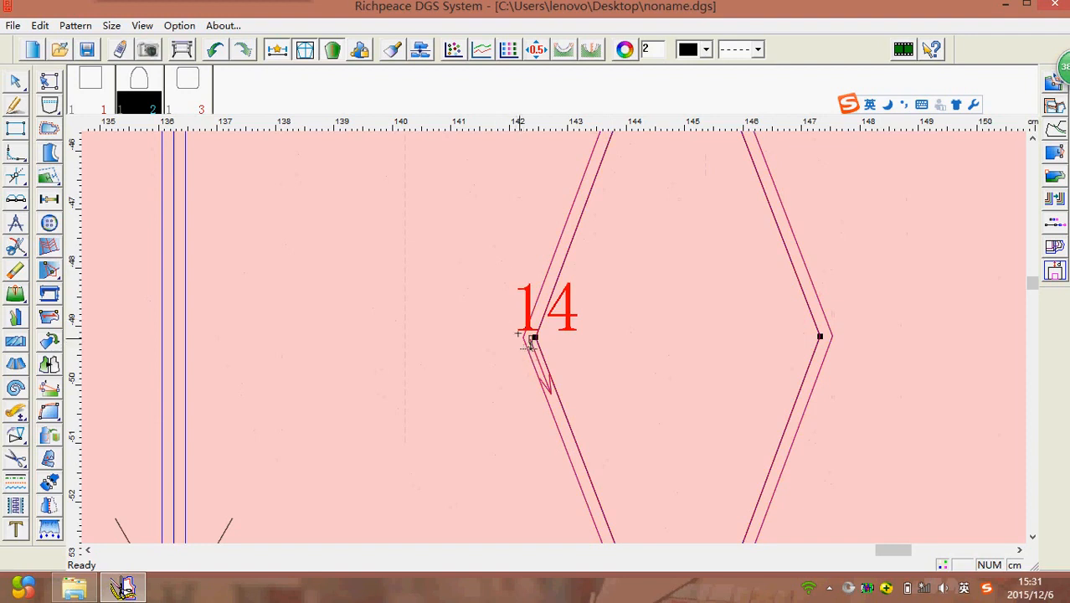
{"action": "scroll", "coordinate": [527, 322], "scroll_direction": "down", "scroll_amount": 3}
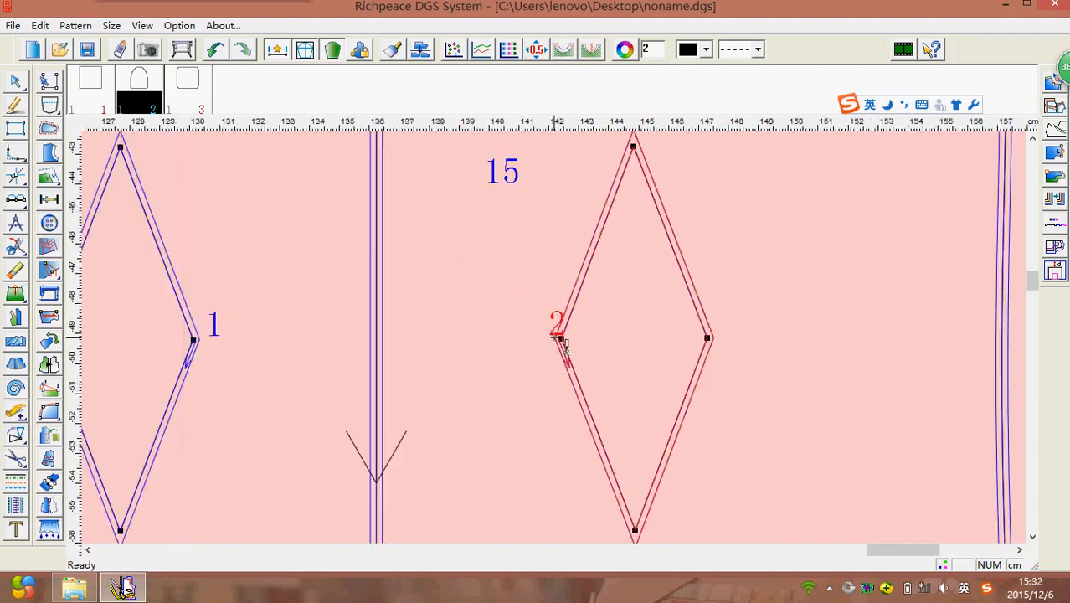
{"action": "scroll", "coordinate": [568, 353], "scroll_direction": "down", "scroll_amount": 2}
{"action": "scroll", "coordinate": [568, 353], "scroll_direction": "up", "scroll_amount": 3}
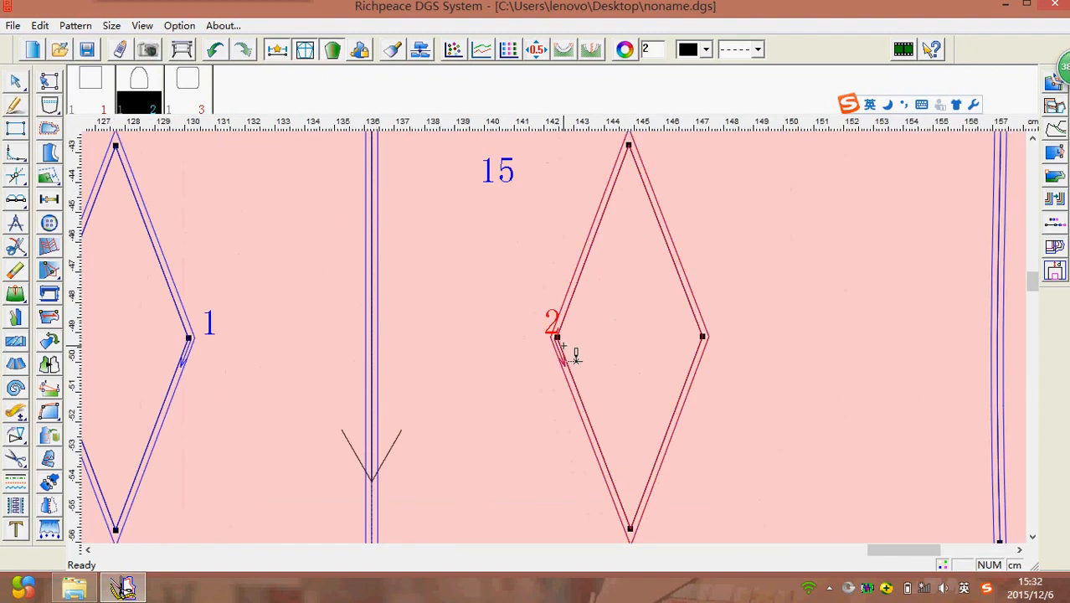
- Set the sewing order numbers of the two parallelogram slots above the bottom-right diamond to 3 and 4, from inner to outer
{"action": "scroll", "coordinate": [569, 351], "scroll_direction": "down", "scroll_amount": 2}
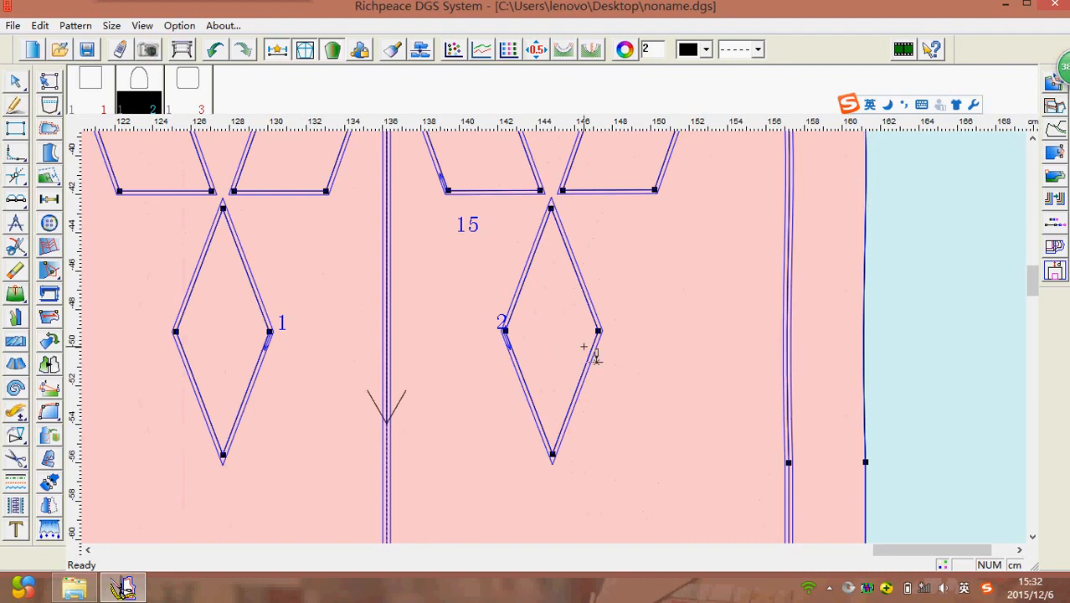
{"action": "scroll", "coordinate": [570, 347], "scroll_direction": "down", "scroll_amount": 2}
{"action": "scroll", "coordinate": [555, 341], "scroll_direction": "up", "scroll_amount": 2}
{"action": "scroll", "coordinate": [555, 341], "scroll_direction": "down", "scroll_amount": 1}
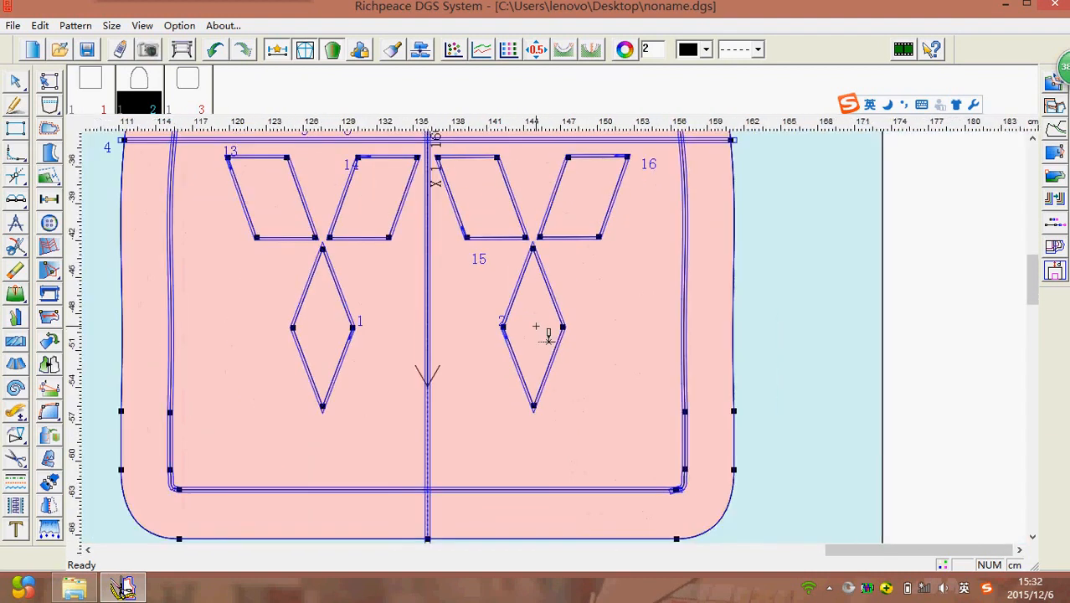
{"action": "left_click", "coordinate": [489, 288]}
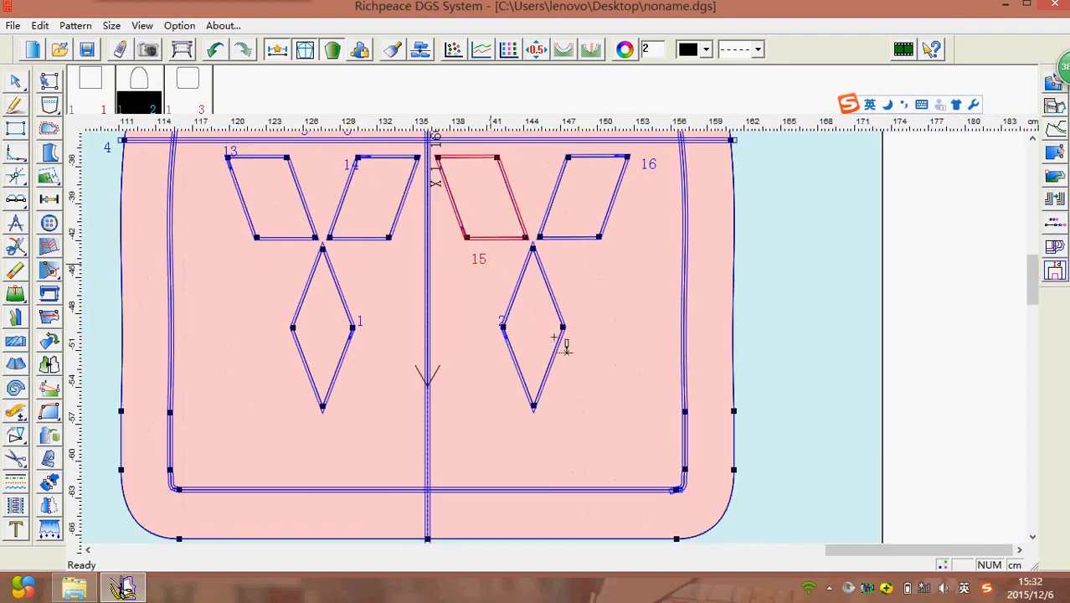
{"action": "scroll", "coordinate": [552, 336], "scroll_direction": "up", "scroll_amount": 1}
{"action": "left_click", "coordinate": [538, 328]}
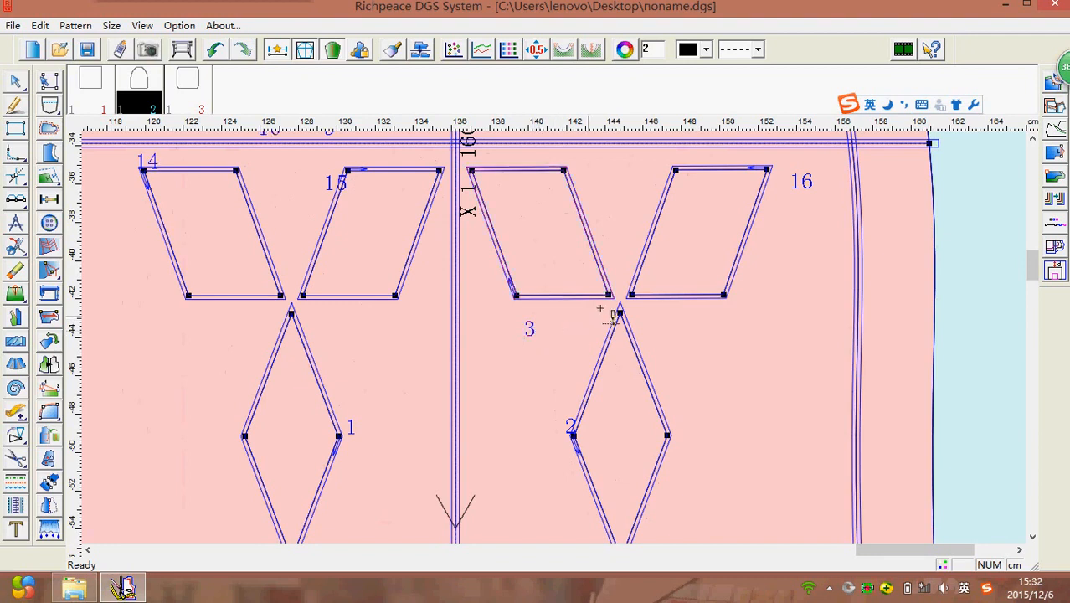
{"action": "left_click", "coordinate": [804, 190]}
{"action": "scroll", "coordinate": [573, 325], "scroll_direction": "down", "scroll_amount": 3}
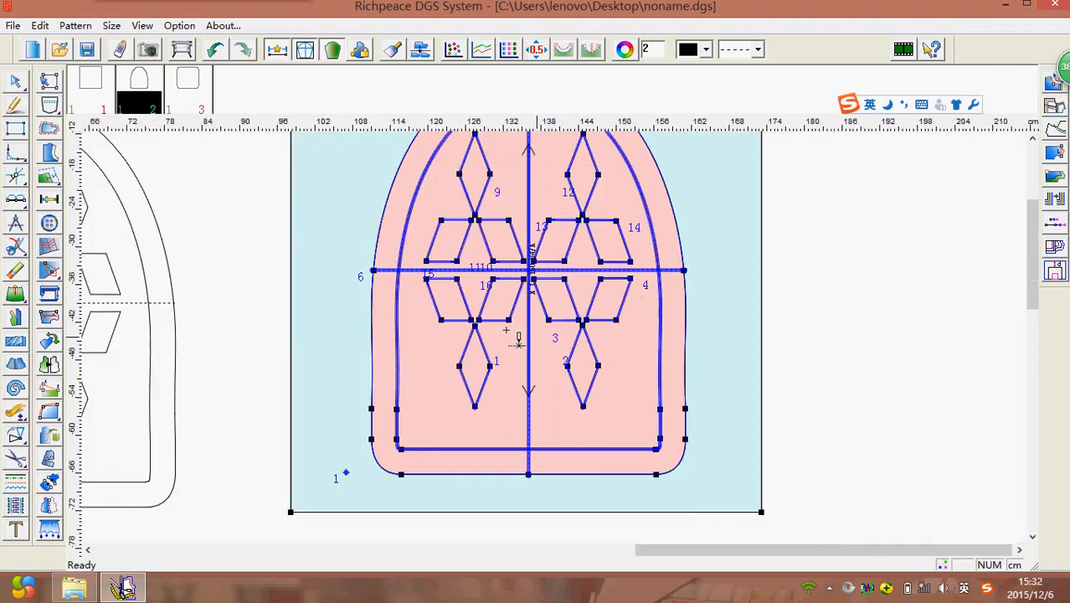
- Examine the sewing order numbers on the lower diamond and parallelogram slots of the arched pattern
{"action": "scroll", "coordinate": [529, 317], "scroll_direction": "up", "scroll_amount": 3}
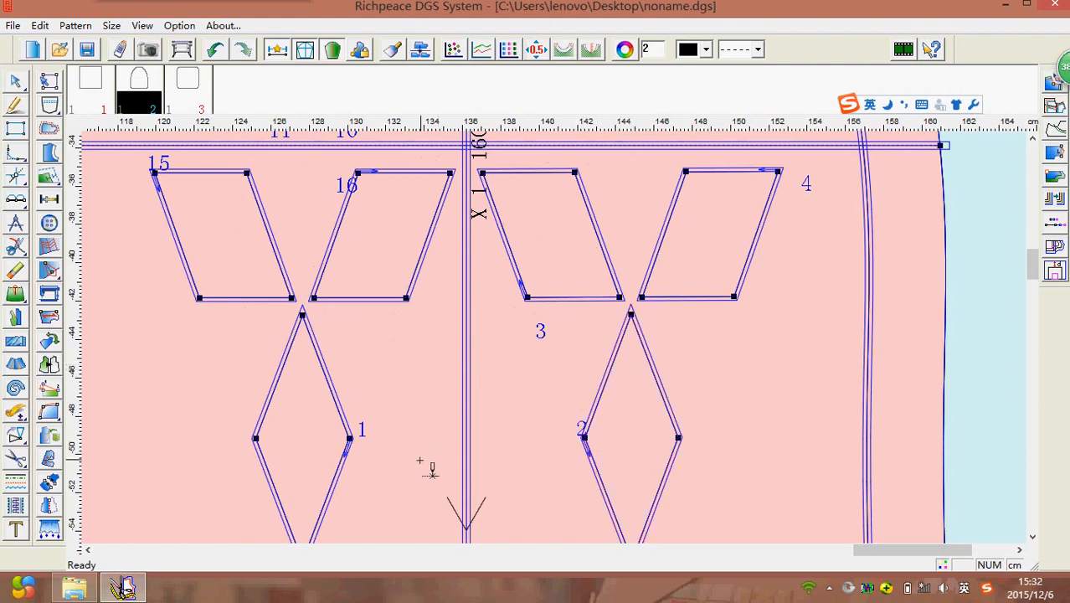
{"action": "scroll", "coordinate": [418, 458], "scroll_direction": "down", "scroll_amount": 1}
{"action": "scroll", "coordinate": [568, 354], "scroll_direction": "down", "scroll_amount": 1}
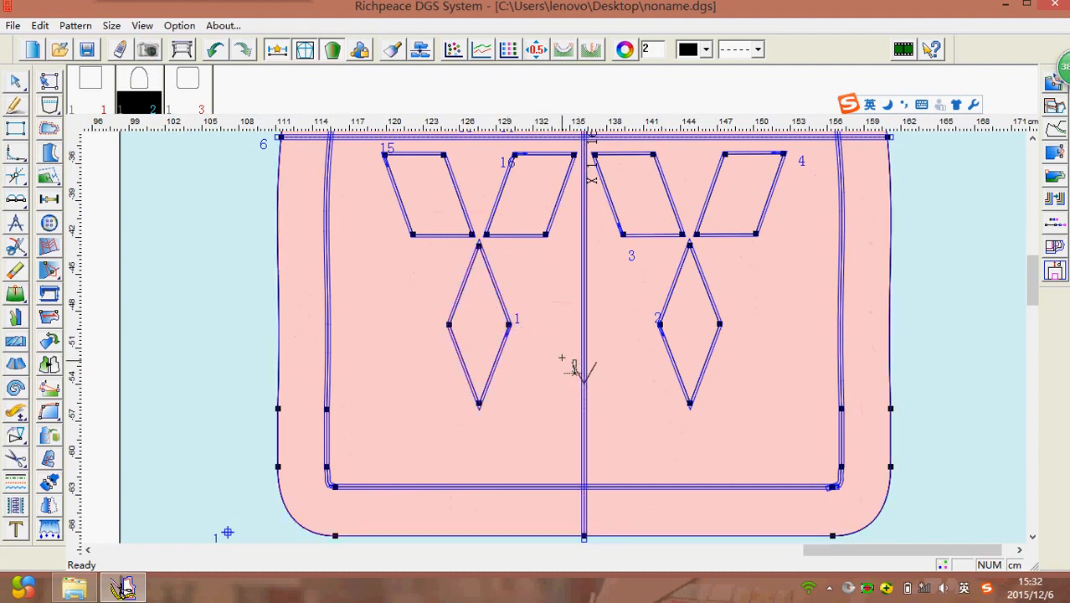
{"action": "scroll", "coordinate": [561, 345], "scroll_direction": "up", "scroll_amount": 1}
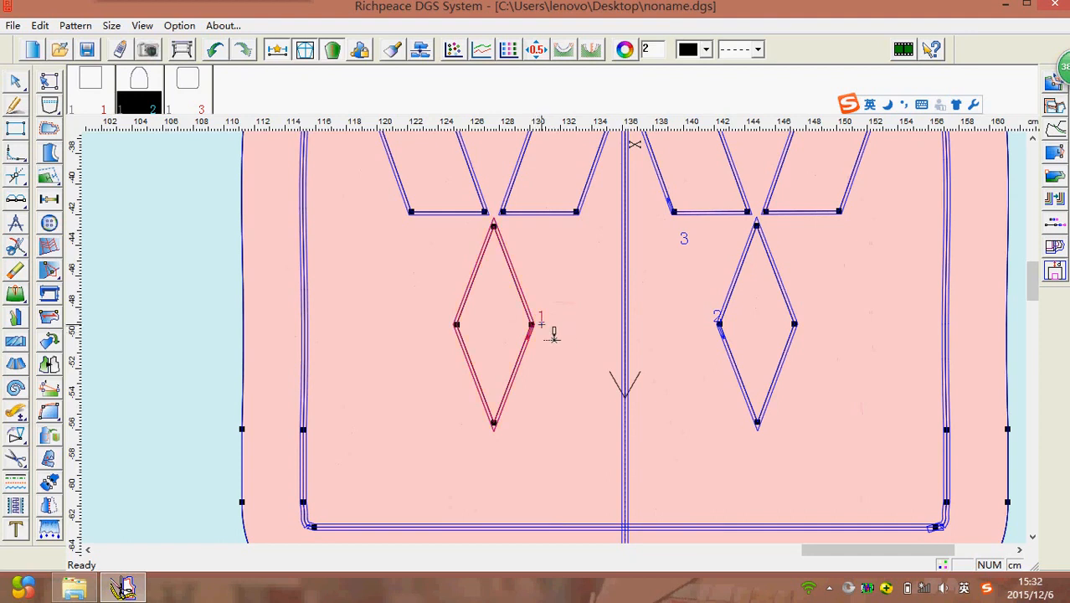
{"action": "scroll", "coordinate": [743, 332], "scroll_direction": "down", "scroll_amount": 2}
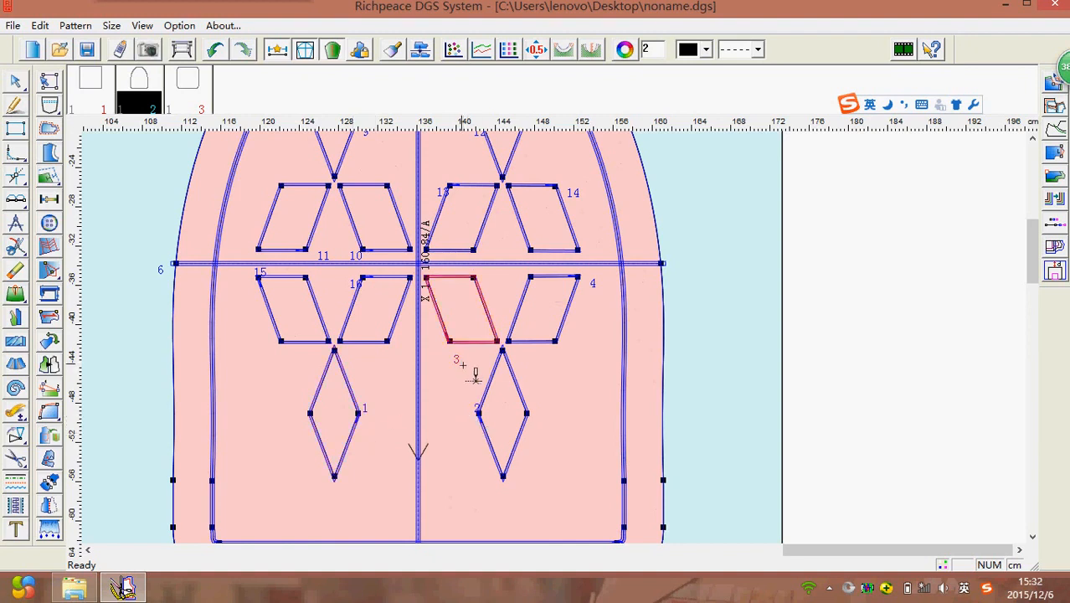
{"action": "scroll", "coordinate": [476, 393], "scroll_direction": "down", "scroll_amount": 2}
{"action": "scroll", "coordinate": [561, 346], "scroll_direction": "up", "scroll_amount": 2}
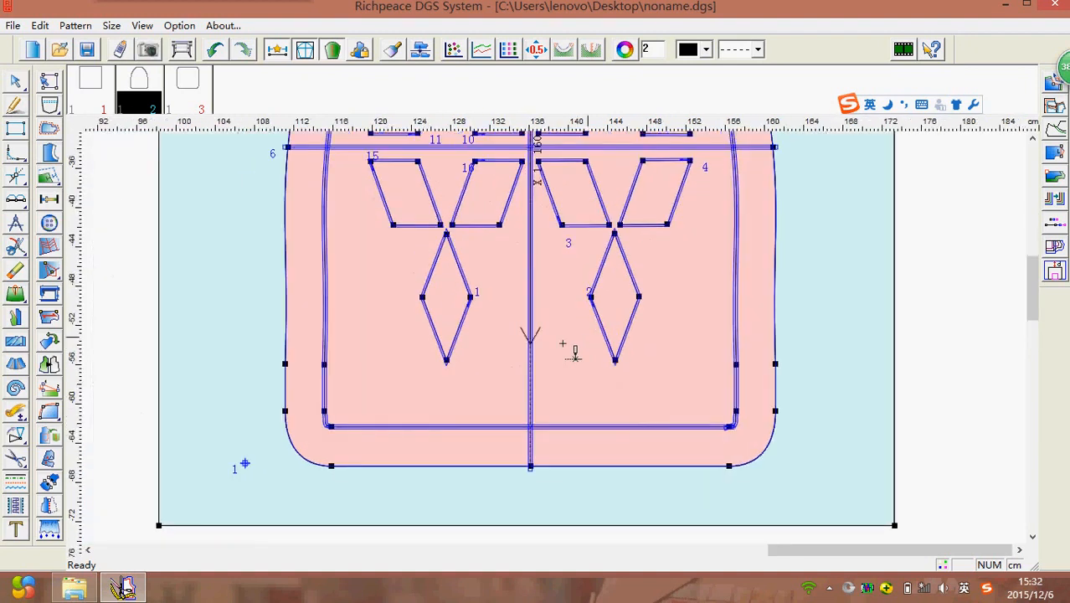
{"action": "scroll", "coordinate": [529, 349], "scroll_direction": "down", "scroll_amount": 1}
- Auto arrange the sewing order from the bottom-right diamond slot, limited to only parallel lines, with start index 5
{"action": "right_click", "coordinate": [862, 307]}
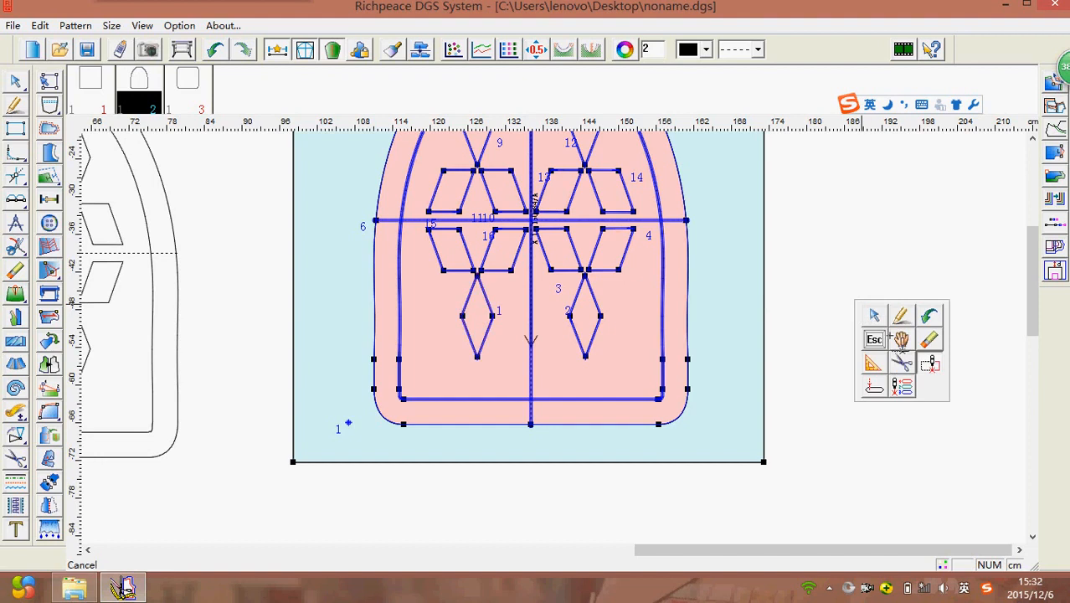
{"action": "left_click", "coordinate": [903, 389]}
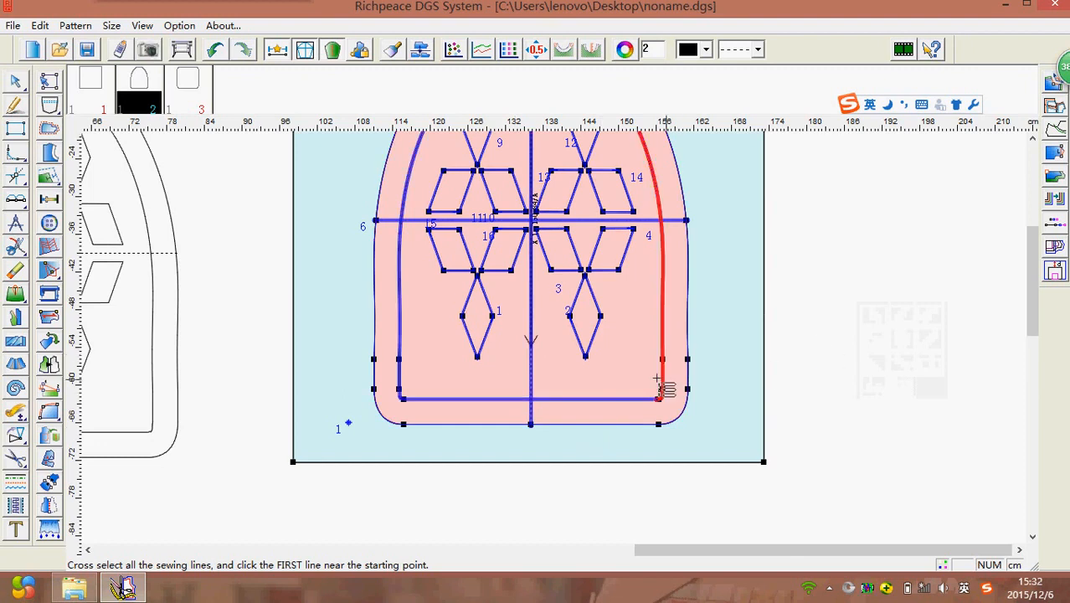
{"action": "scroll", "coordinate": [666, 378], "scroll_direction": "up", "scroll_amount": 1}
{"action": "scroll", "coordinate": [551, 338], "scroll_direction": "down", "scroll_amount": 1}
{"action": "scroll", "coordinate": [482, 275], "scroll_direction": "up", "scroll_amount": 2}
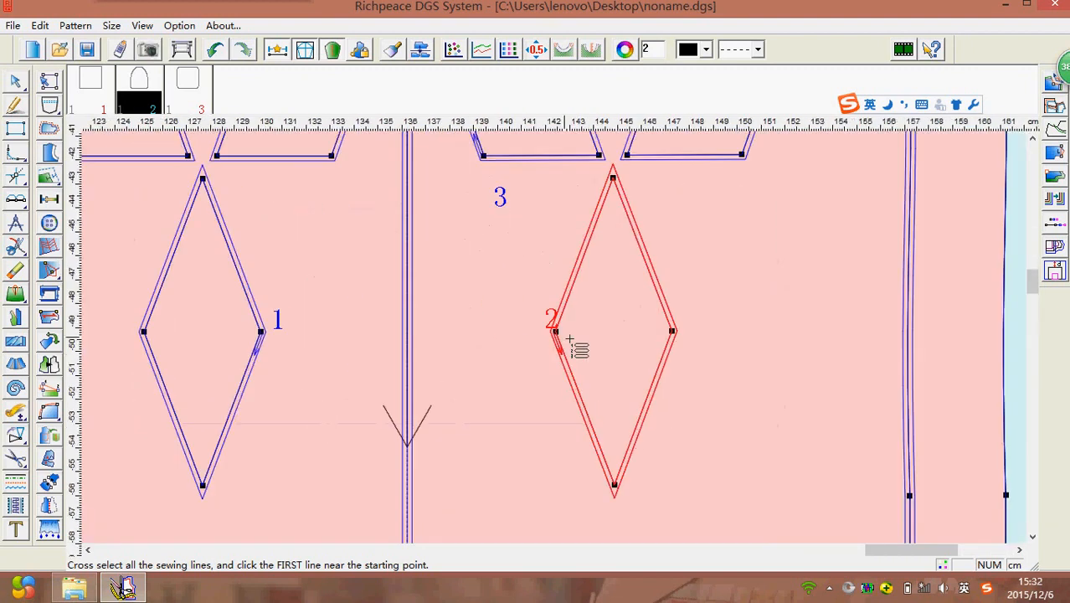
{"action": "left_click", "coordinate": [558, 332]}
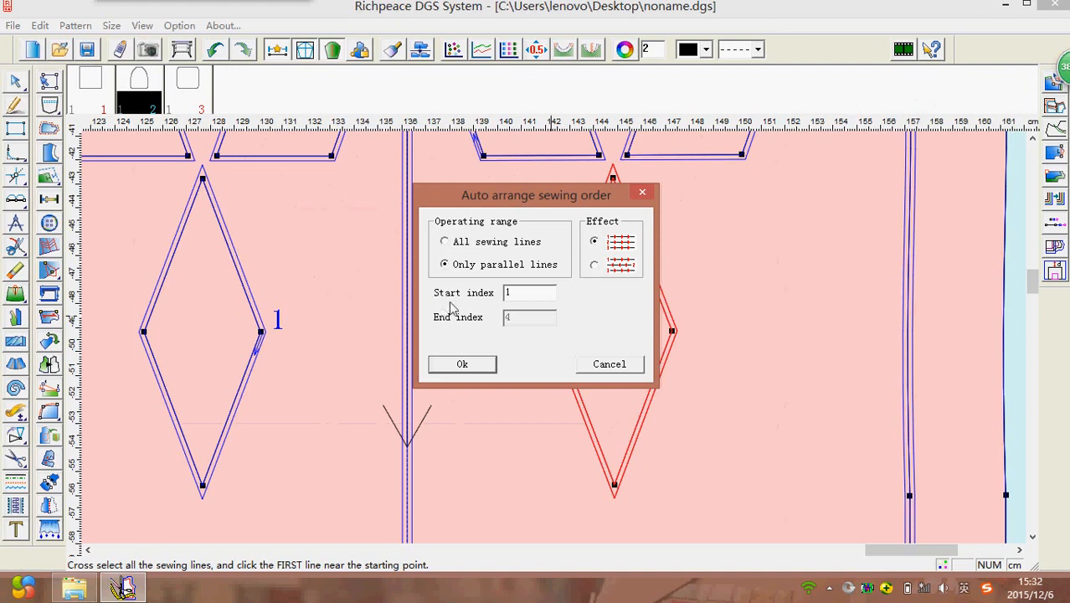
{"action": "left_click", "coordinate": [516, 294]}
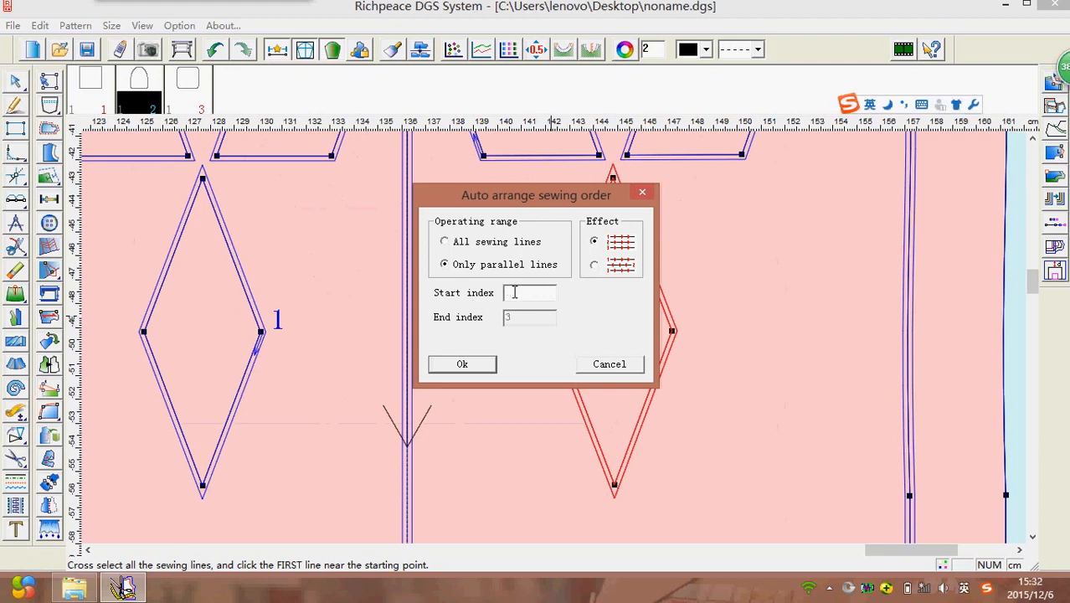
{"action": "type", "text": "5"}
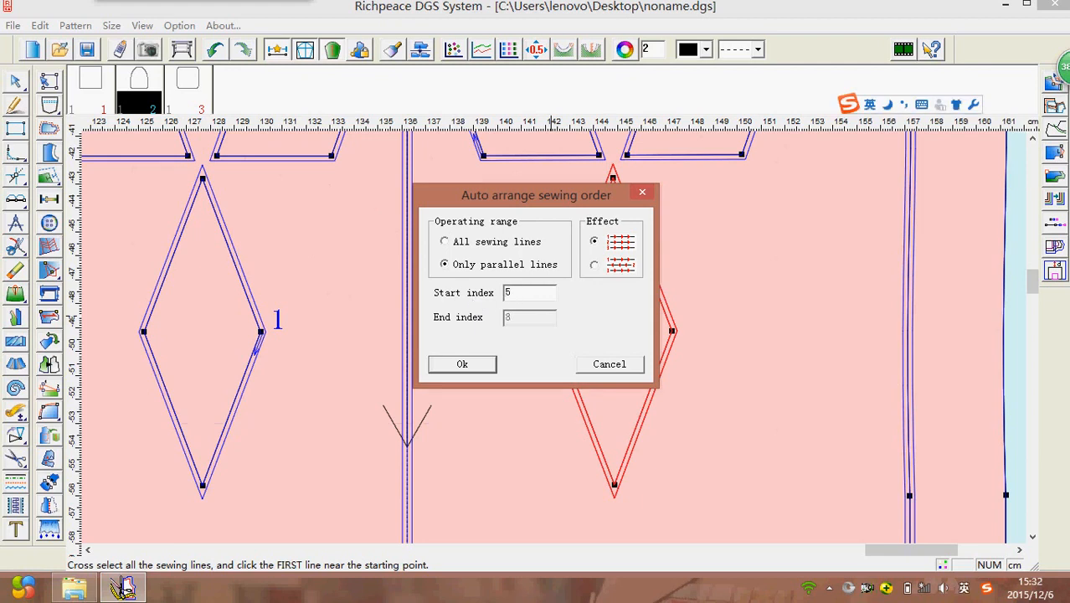
{"action": "left_click", "coordinate": [462, 363]}
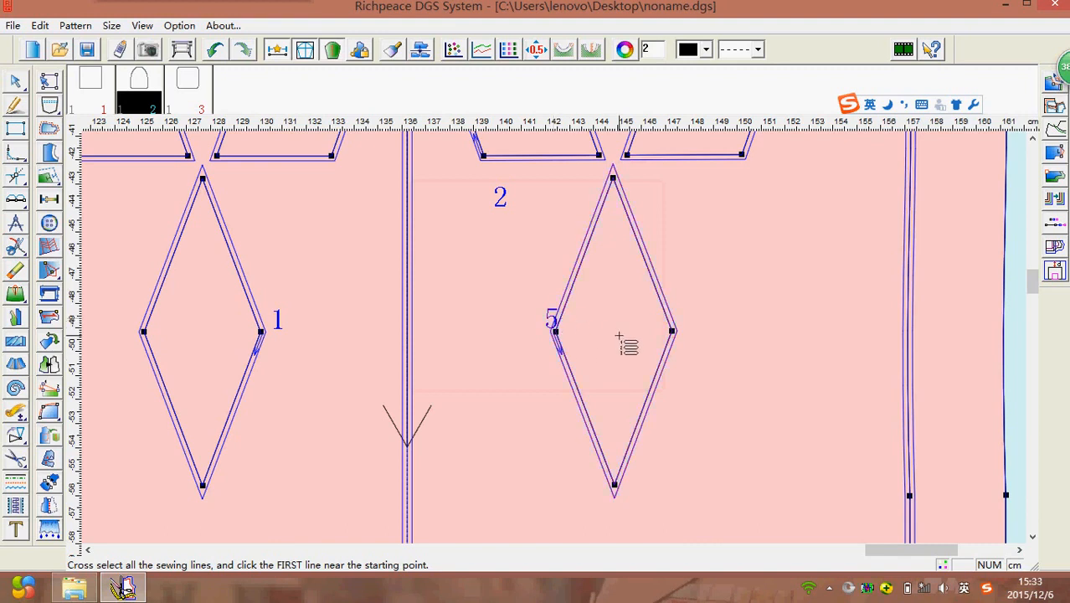
- Create a second regular template, 70 cm wide and 70 cm high, beneath the arched pattern's template
{"action": "scroll", "coordinate": [626, 344], "scroll_direction": "down", "scroll_amount": 5}
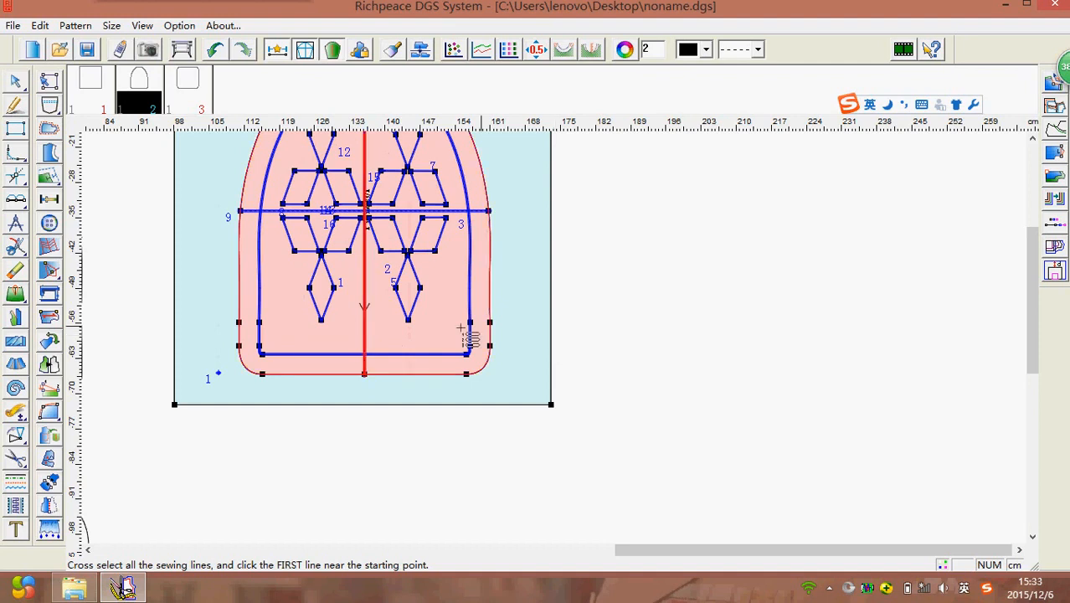
{"action": "scroll", "coordinate": [553, 369], "scroll_direction": "down", "scroll_amount": 3}
{"action": "scroll", "coordinate": [546, 366], "scroll_direction": "up", "scroll_amount": 2}
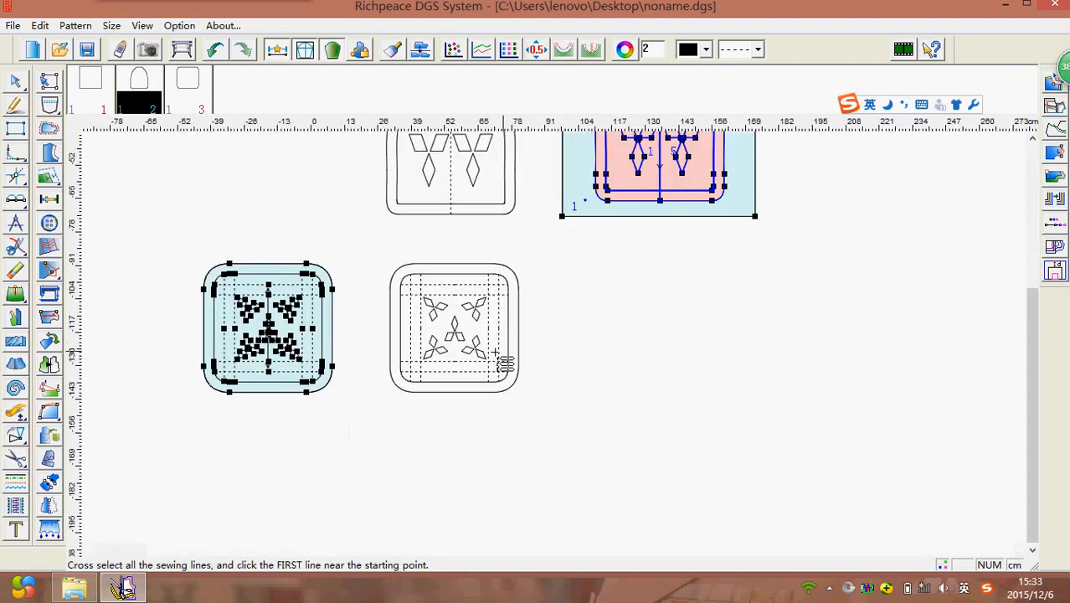
{"action": "scroll", "coordinate": [519, 361], "scroll_direction": "down", "scroll_amount": 1}
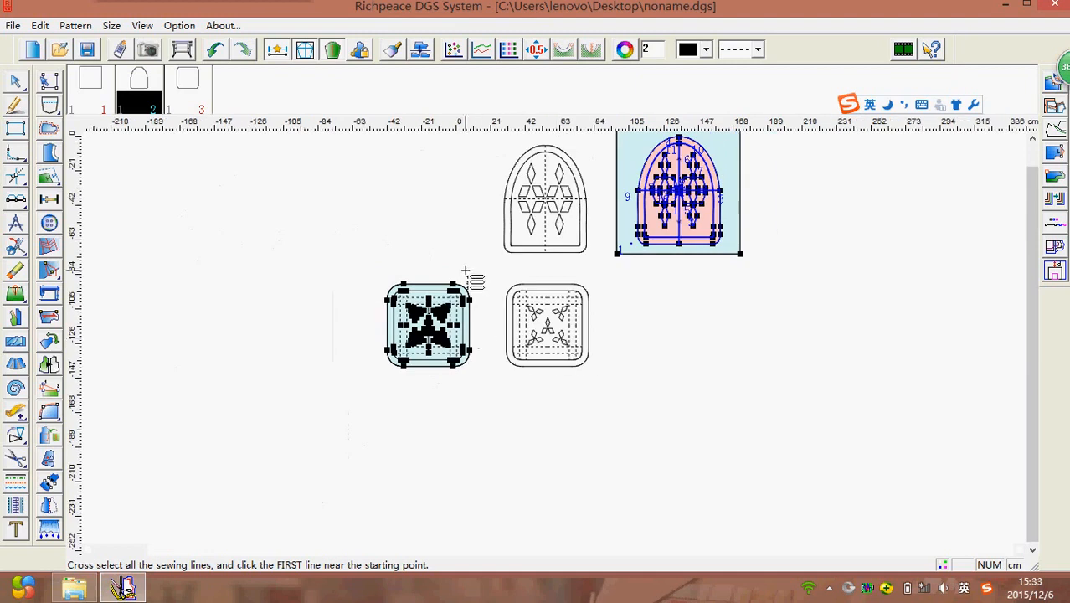
{"action": "scroll", "coordinate": [552, 343], "scroll_direction": "up", "scroll_amount": 2}
{"action": "scroll", "coordinate": [347, 311], "scroll_direction": "down", "scroll_amount": 1}
{"action": "right_click", "coordinate": [347, 312]}
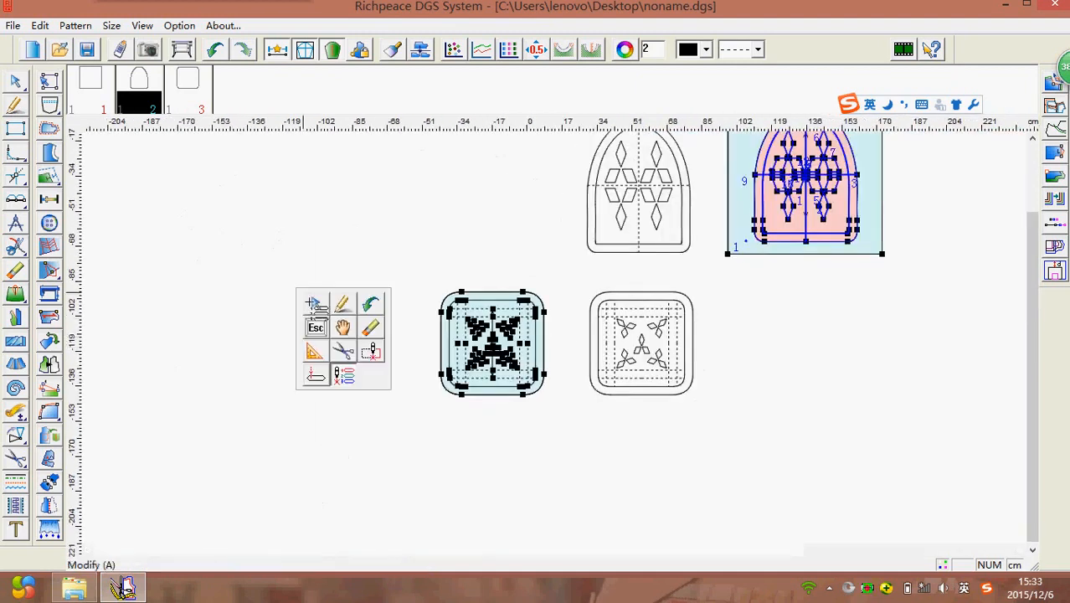
{"action": "left_click", "coordinate": [373, 357]}
{"action": "left_click_drag", "start_coordinate": [748, 299], "coordinate": [943, 490]}
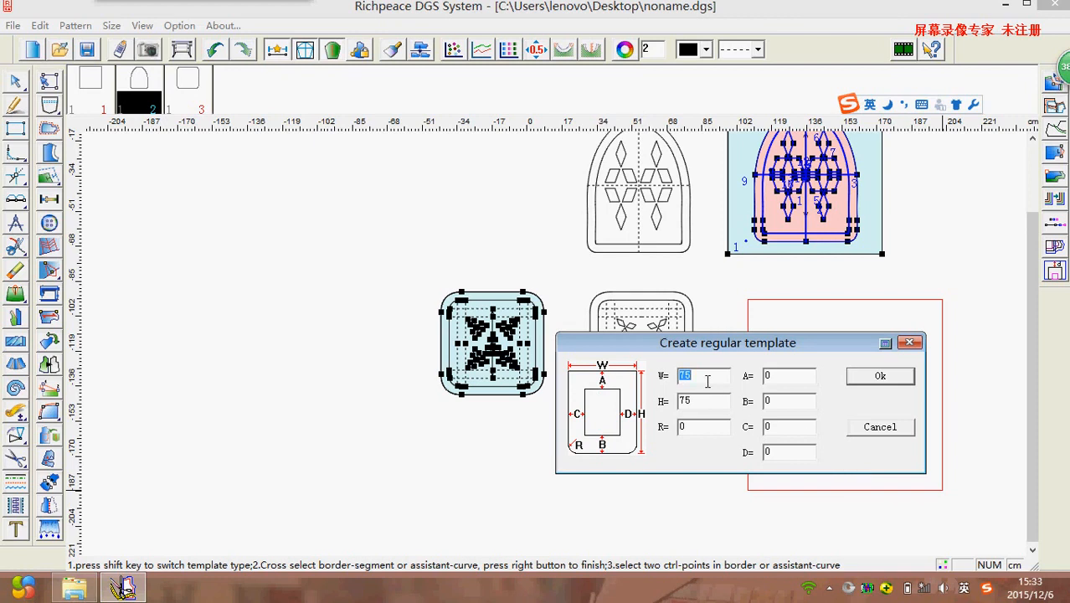
{"action": "type", "text": "7"}
{"action": "left_click_drag", "start_coordinate": [692, 400], "coordinate": [670, 403]}
{"action": "type", "text": "70"}
{"action": "left_click", "coordinate": [895, 378]}
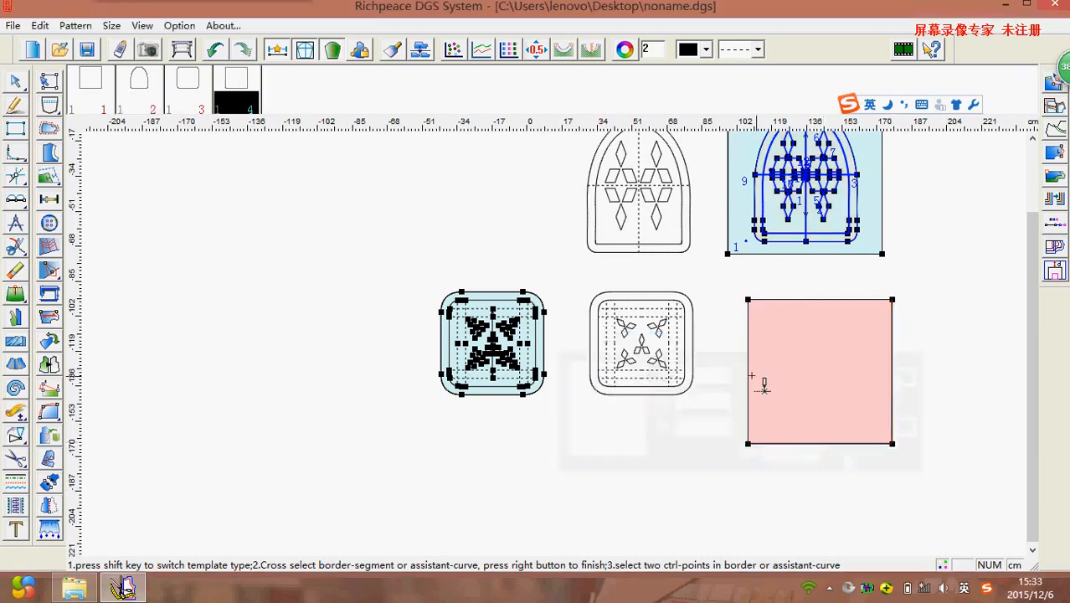
- Move the decorated rounded-square pattern onto the middle of the new 70 cm square template
{"action": "right_click", "coordinate": [278, 329]}
{"action": "left_click", "coordinate": [315, 364]}
{"action": "left_click", "coordinate": [481, 348]}
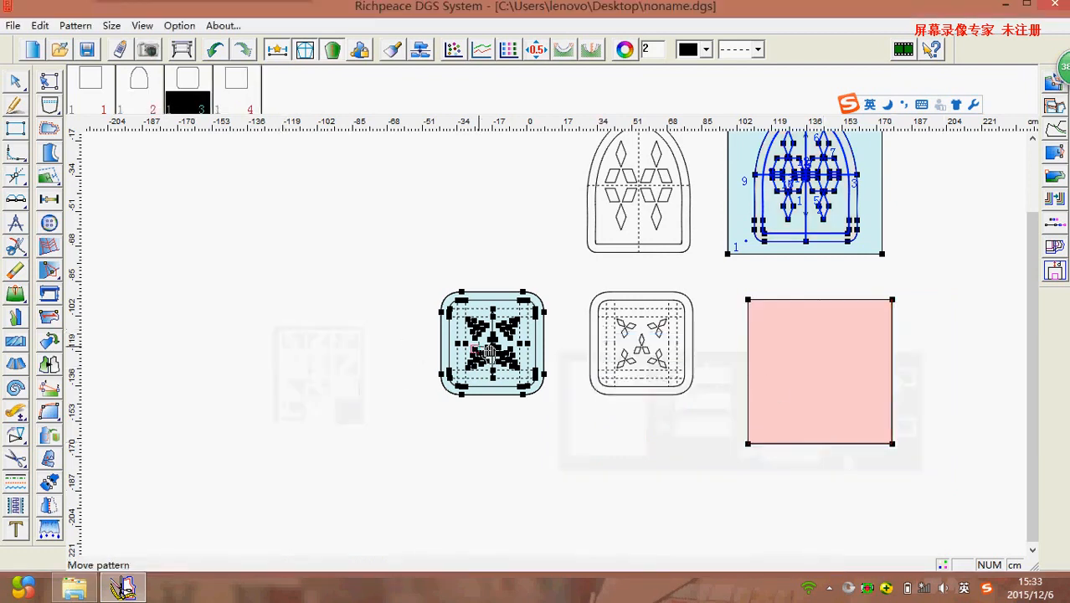
{"action": "key", "text": "plus"}
{"action": "key", "text": "plus"}
{"action": "key", "text": "plus"}
{"action": "key", "text": "plus"}
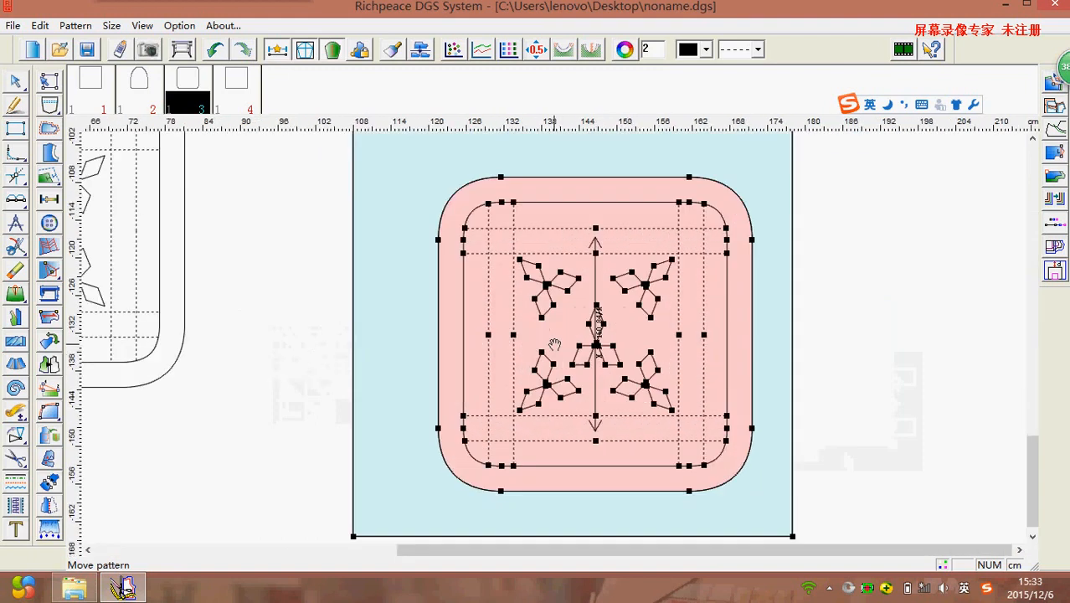
{"action": "key", "text": "minus"}
{"action": "key", "text": "minus"}
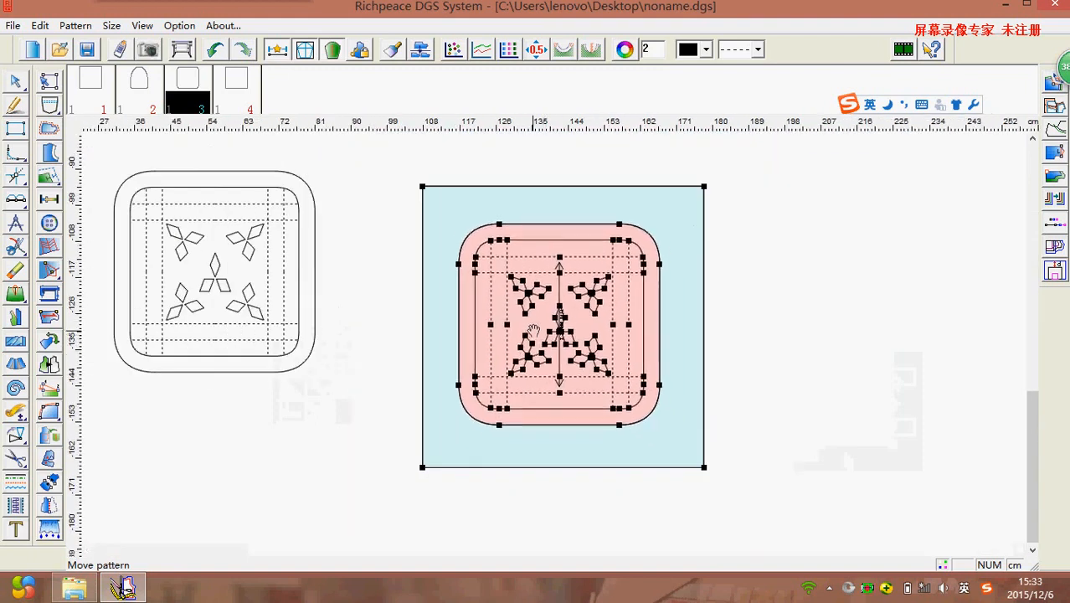
{"action": "left_click", "coordinate": [533, 330]}
{"action": "key", "text": "plus"}
{"action": "key", "text": "plus"}
{"action": "key", "text": "plus"}
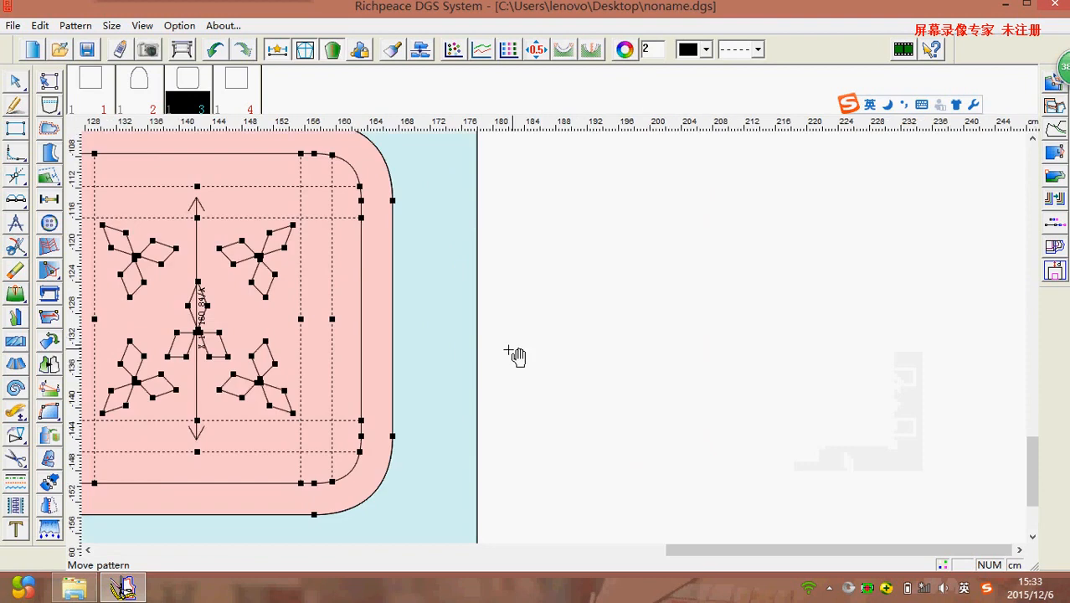
- Try a 0.4 cm wide sewing slot with 0.5 cm blank lengths on the lower-left edge of the upper-right flower's bottom diamond, and undo it
{"action": "key", "text": "minus"}
{"action": "key", "text": "minus"}
{"action": "key", "text": "minus"}
{"action": "key", "text": "minus"}
{"action": "key", "text": "plus"}
{"action": "key", "text": "plus"}
{"action": "key", "text": "plus"}
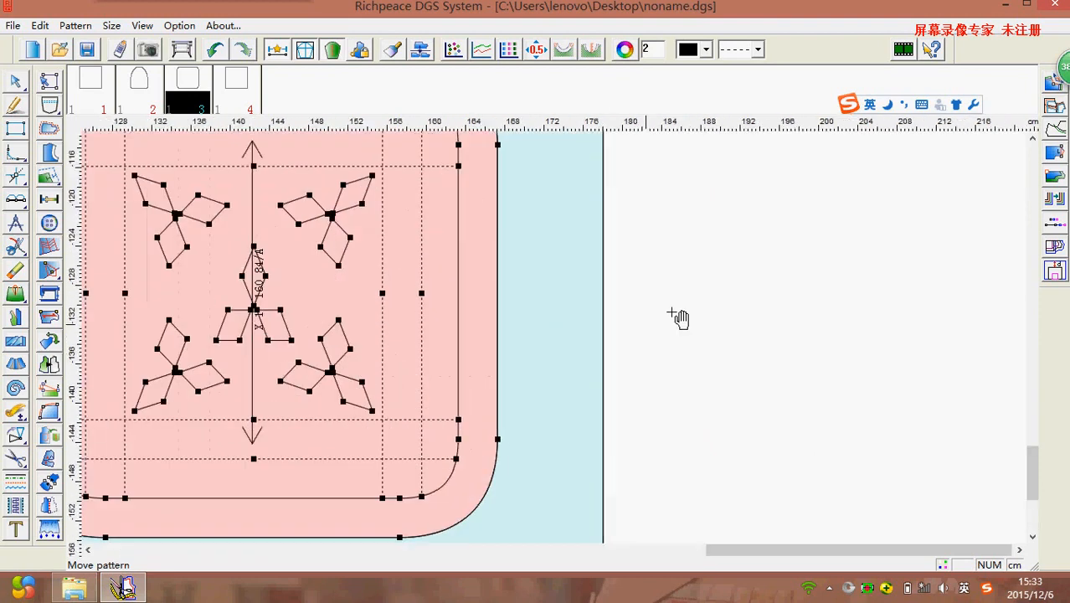
{"action": "right_click", "coordinate": [675, 303]}
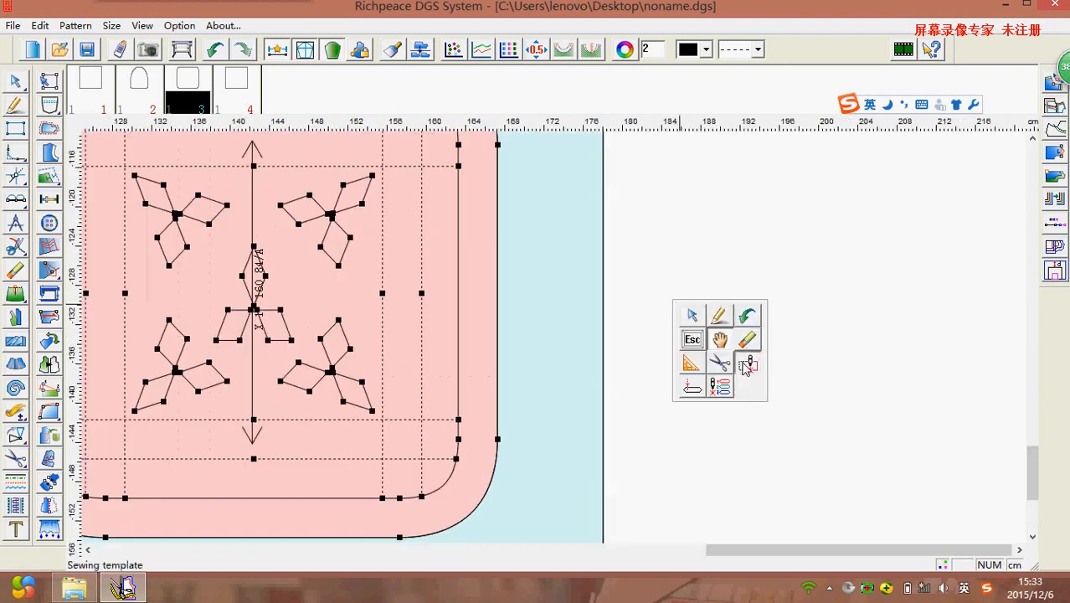
{"action": "left_click", "coordinate": [745, 365]}
{"action": "key", "text": "minus"}
{"action": "key", "text": "minus"}
{"action": "key", "text": "minus"}
{"action": "key", "text": "plus"}
{"action": "key", "text": "plus"}
{"action": "key", "text": "plus"}
{"action": "key", "text": "plus"}
{"action": "key", "text": "minus"}
{"action": "key", "text": "minus"}
{"action": "key", "text": "minus"}
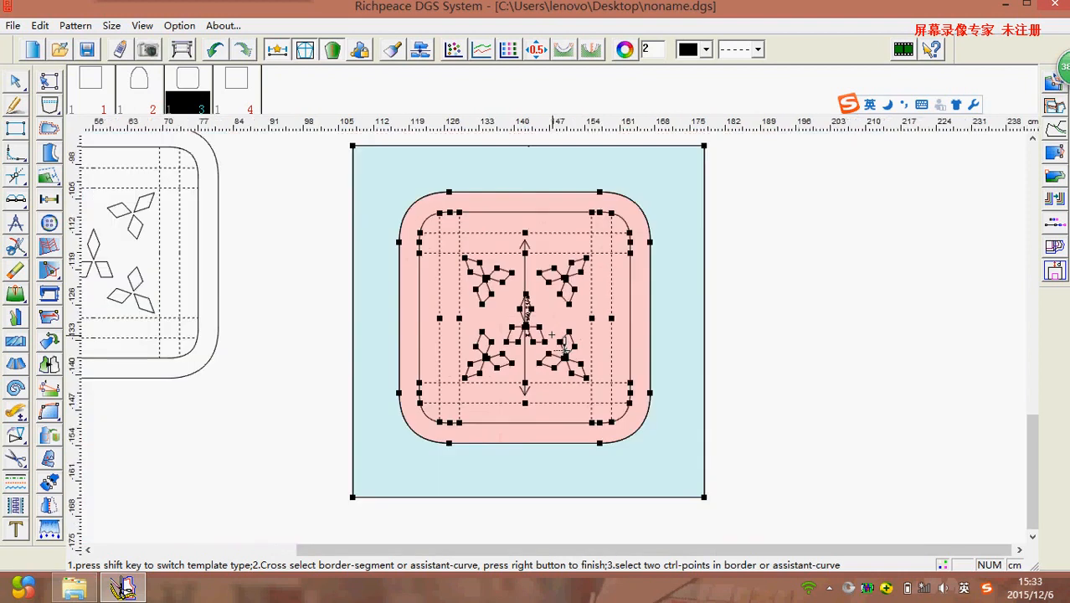
{"action": "key", "text": "plus"}
{"action": "key", "text": "plus"}
{"action": "key", "text": "plus"}
{"action": "key", "text": "plus"}
{"action": "key", "text": "plus"}
{"action": "key", "text": "plus"}
{"action": "key", "text": "plus"}
{"action": "key", "text": "plus"}
{"action": "key", "text": "plus"}
{"action": "left_click", "coordinate": [572, 317]}
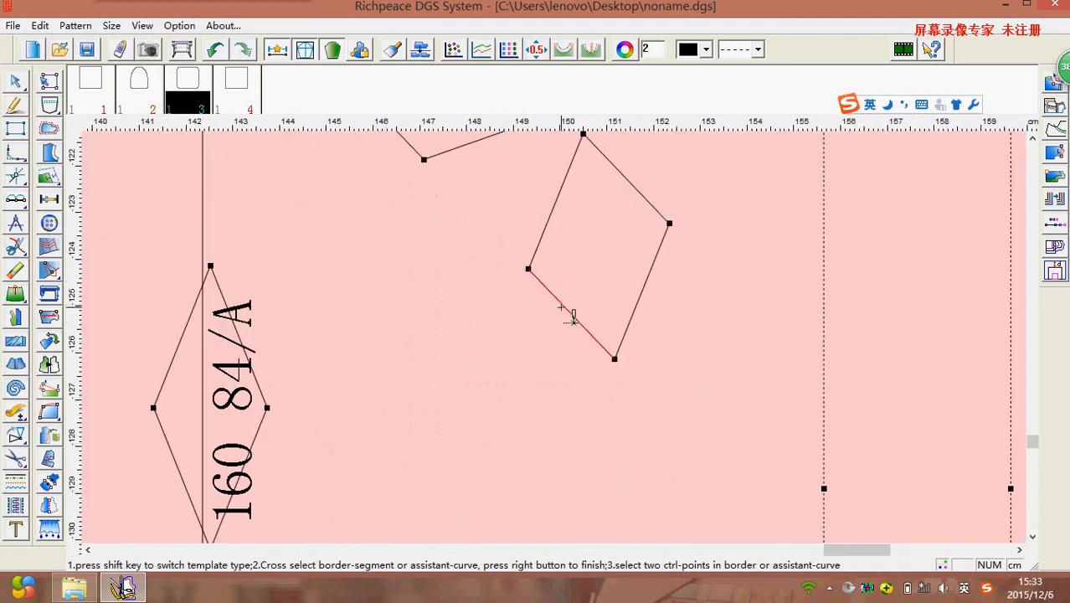
{"action": "right_click", "coordinate": [574, 318]}
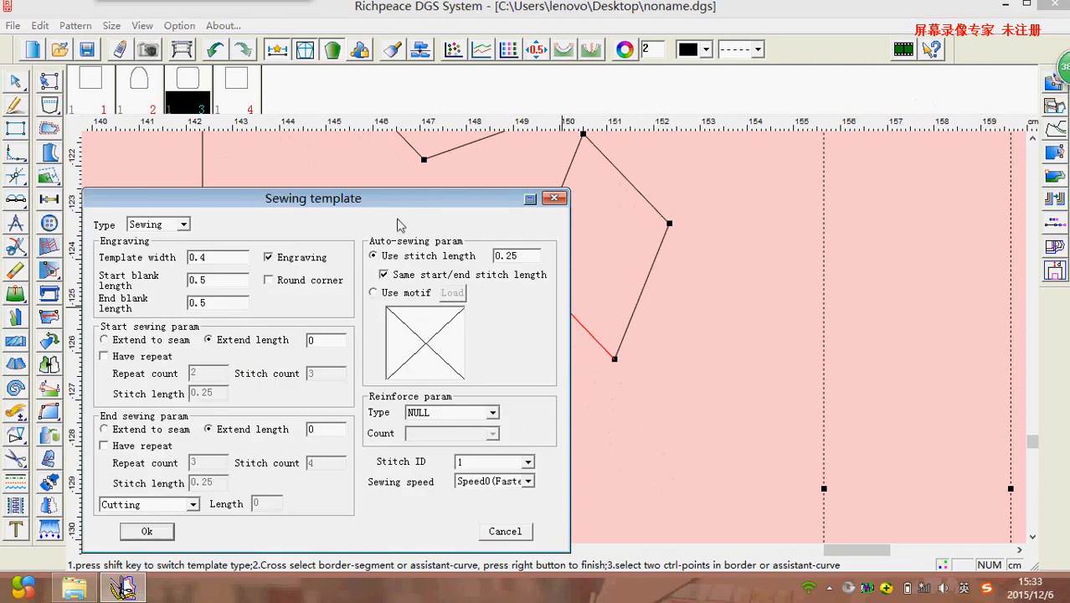
{"action": "left_click", "coordinate": [554, 198]}
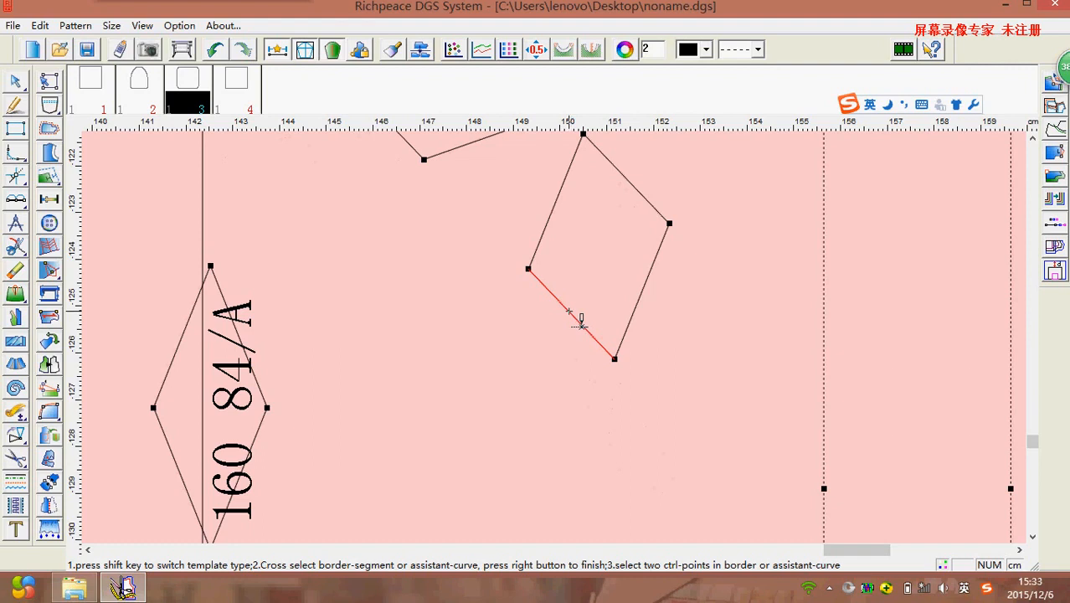
{"action": "right_click", "coordinate": [576, 315]}
{"action": "left_click_drag", "start_coordinate": [344, 205], "coordinate": [350, 160]}
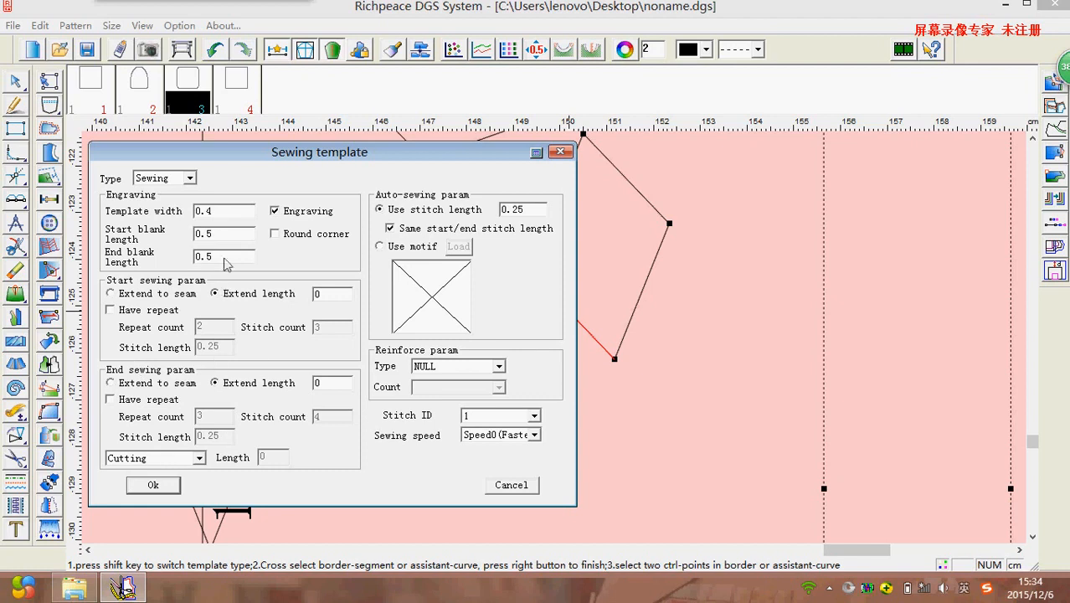
{"action": "left_click", "coordinate": [156, 487]}
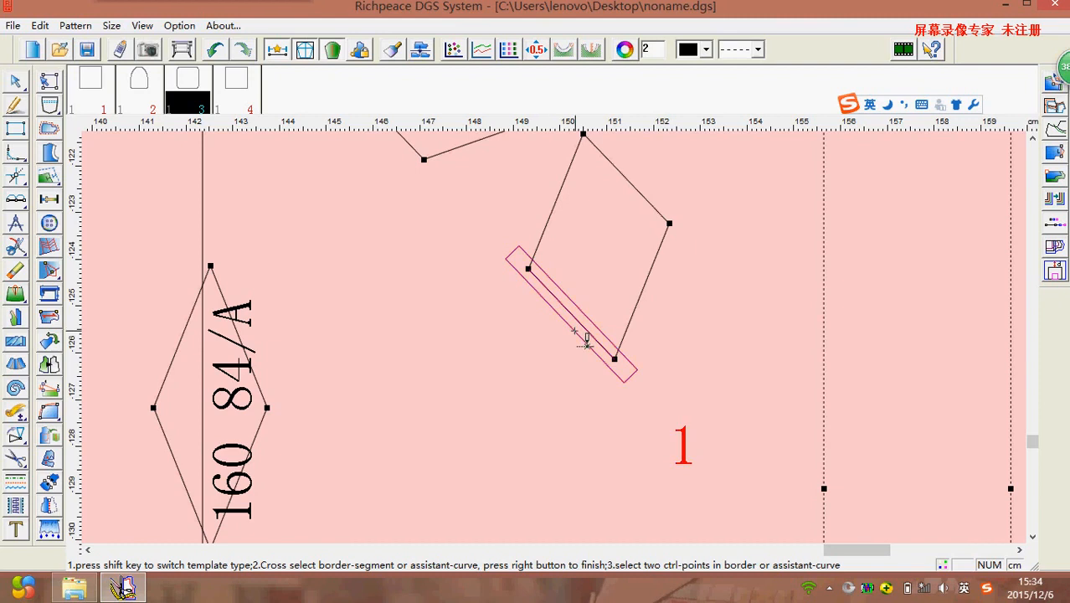
{"action": "scroll", "coordinate": [586, 341], "scroll_direction": "down", "scroll_amount": 1}
{"action": "left_click", "coordinate": [214, 49]}
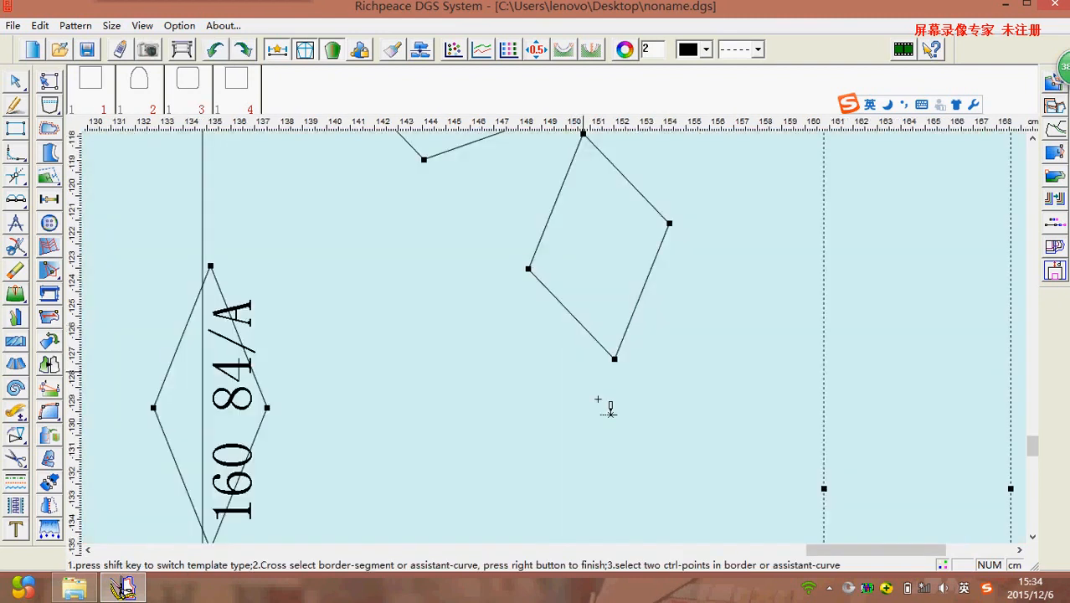
- Create sewing slots for the rounded-square pattern's outer outline, straight inner lines and all flower diamonds in one selection
{"action": "scroll", "coordinate": [598, 400], "scroll_direction": "down", "scroll_amount": 5}
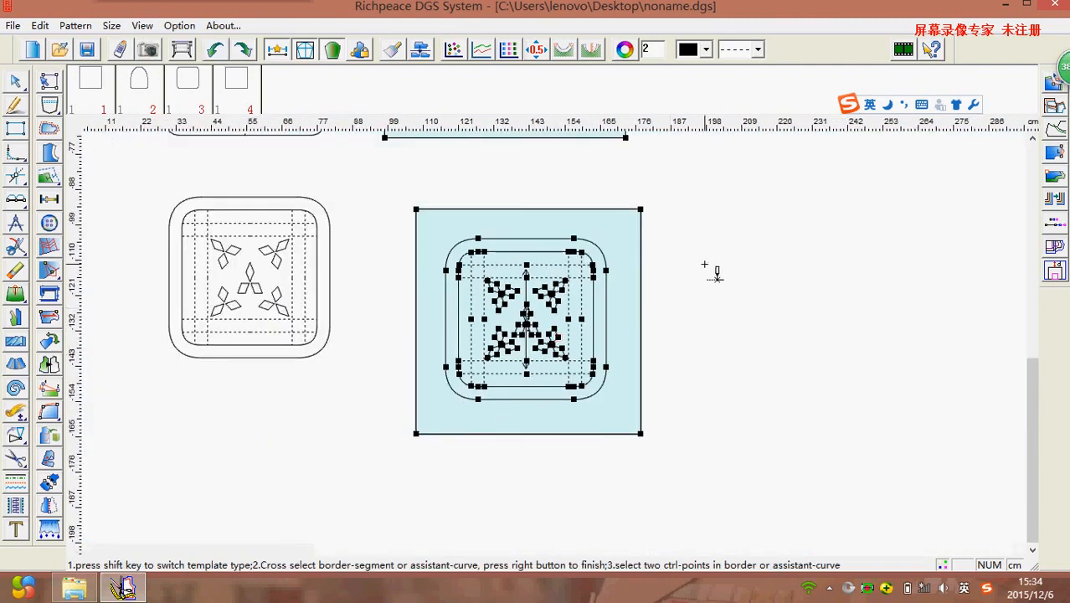
{"action": "right_click", "coordinate": [705, 264]}
{"action": "left_click", "coordinate": [743, 277]}
{"action": "right_click", "coordinate": [722, 267]}
{"action": "left_click", "coordinate": [786, 329]}
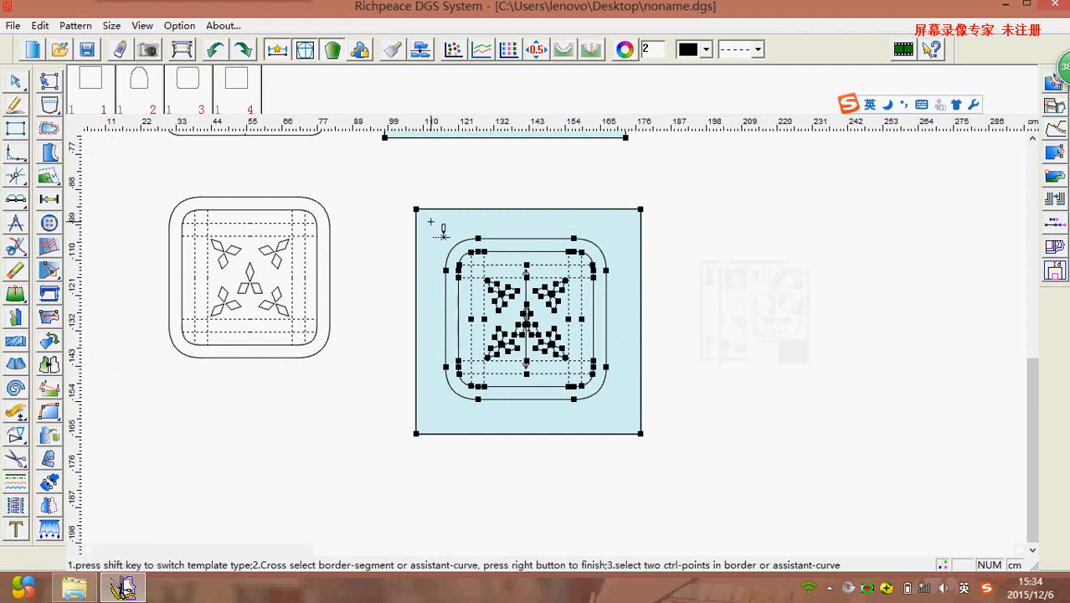
{"action": "left_click_drag", "start_coordinate": [431, 221], "coordinate": [621, 413]}
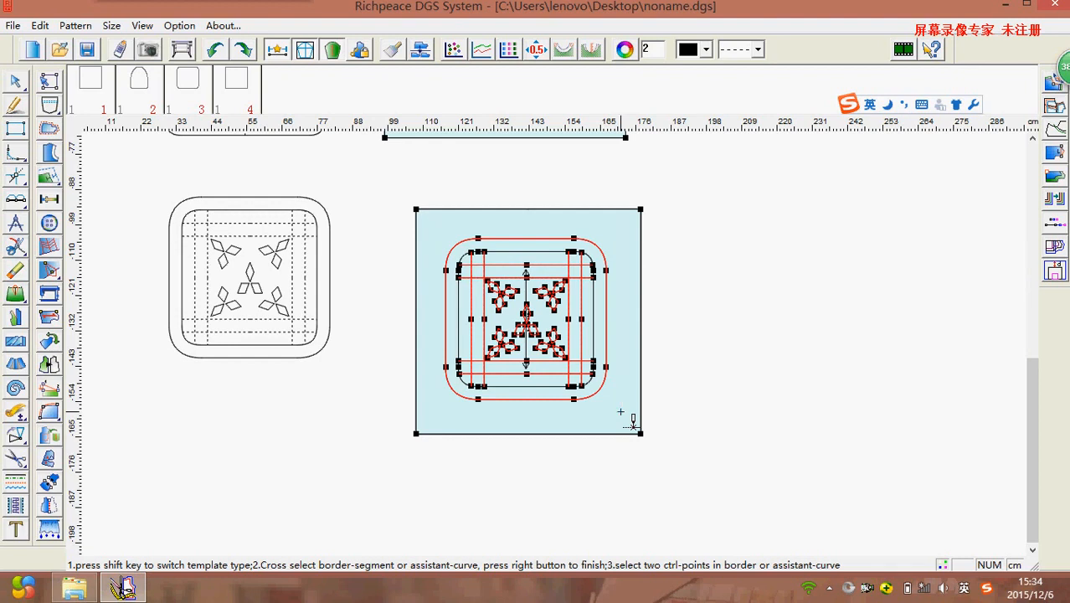
{"action": "right_click", "coordinate": [698, 359]}
{"action": "left_click", "coordinate": [213, 536]}
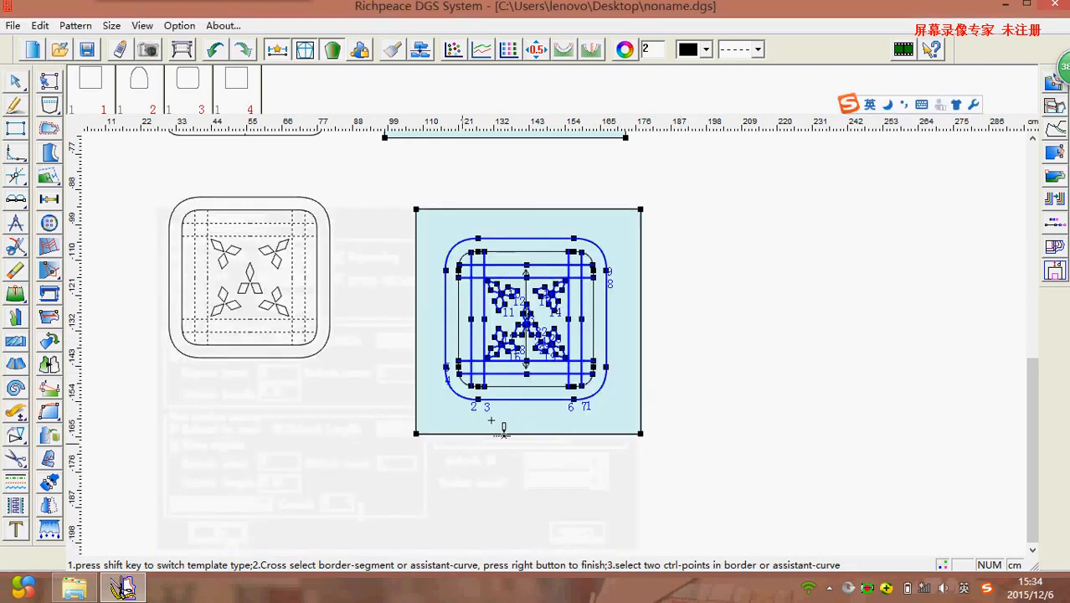
- Add a sewing slot along the inner rounded outline with template width 0.4, start and end blank lengths 0.5 and stitch length 0.25
{"action": "scroll", "coordinate": [546, 351], "scroll_direction": "up", "scroll_amount": 5}
{"action": "scroll", "coordinate": [555, 340], "scroll_direction": "down", "scroll_amount": 4}
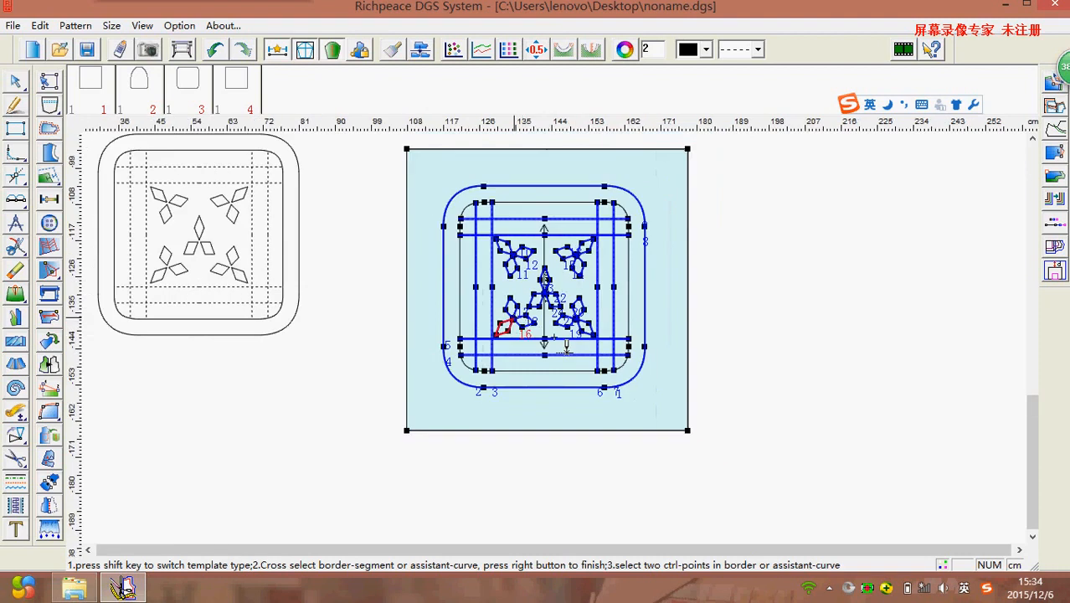
{"action": "scroll", "coordinate": [554, 338], "scroll_direction": "up", "scroll_amount": 4}
{"action": "scroll", "coordinate": [535, 336], "scroll_direction": "down", "scroll_amount": 2}
{"action": "left_click", "coordinate": [447, 316]}
{"action": "right_click", "coordinate": [449, 316]}
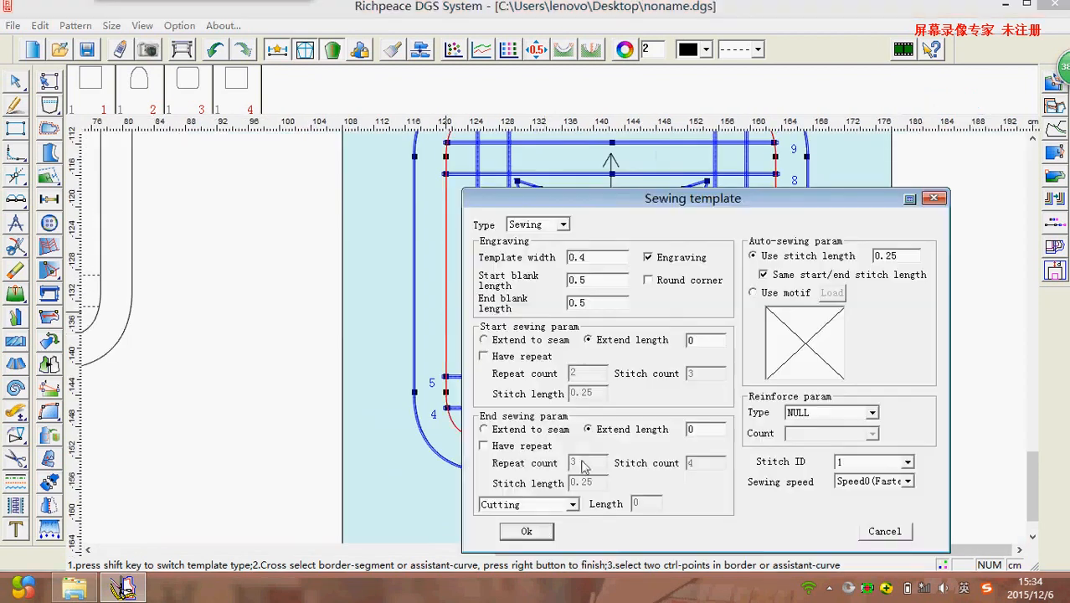
{"action": "left_click", "coordinate": [526, 531]}
{"action": "scroll", "coordinate": [715, 341], "scroll_direction": "down", "scroll_amount": 4}
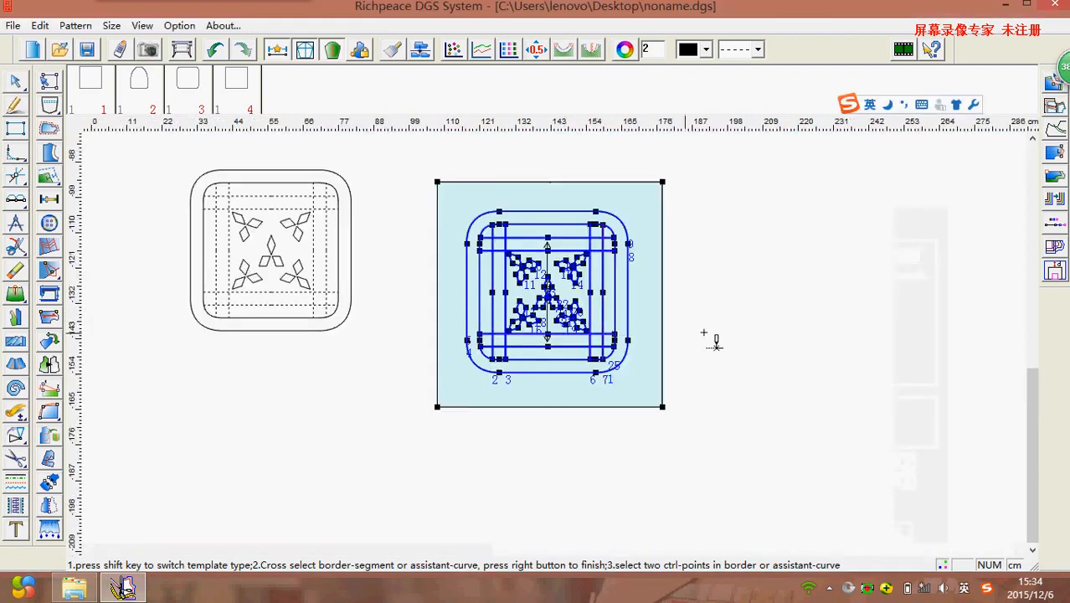
{"action": "left_click", "coordinate": [718, 320]}
{"action": "scroll", "coordinate": [523, 383], "scroll_direction": "up", "scroll_amount": 1}
{"action": "left_click", "coordinate": [862, 315]}
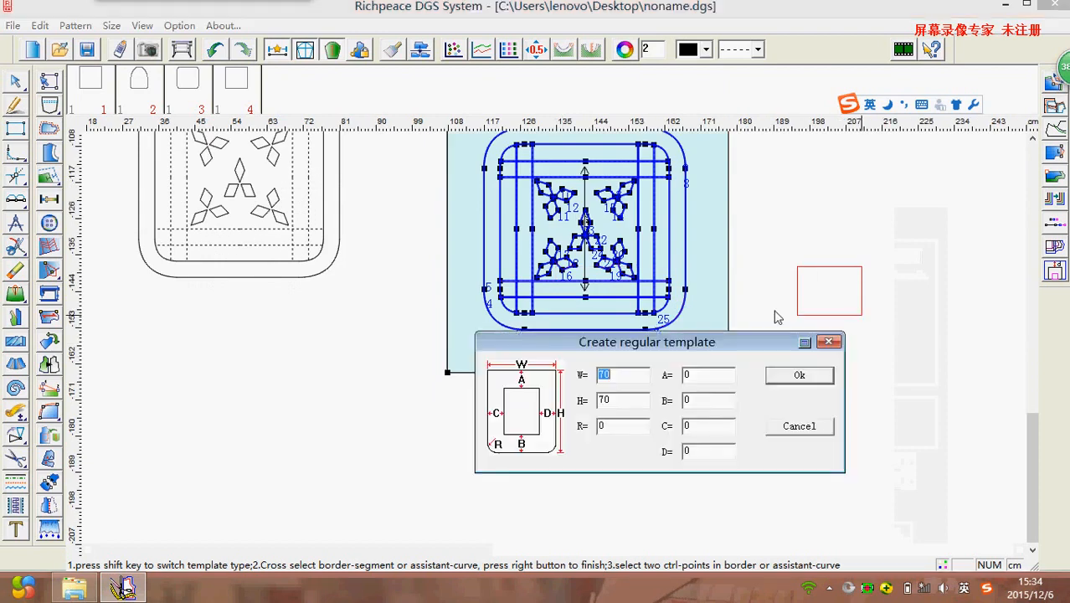
{"action": "left_click", "coordinate": [811, 428]}
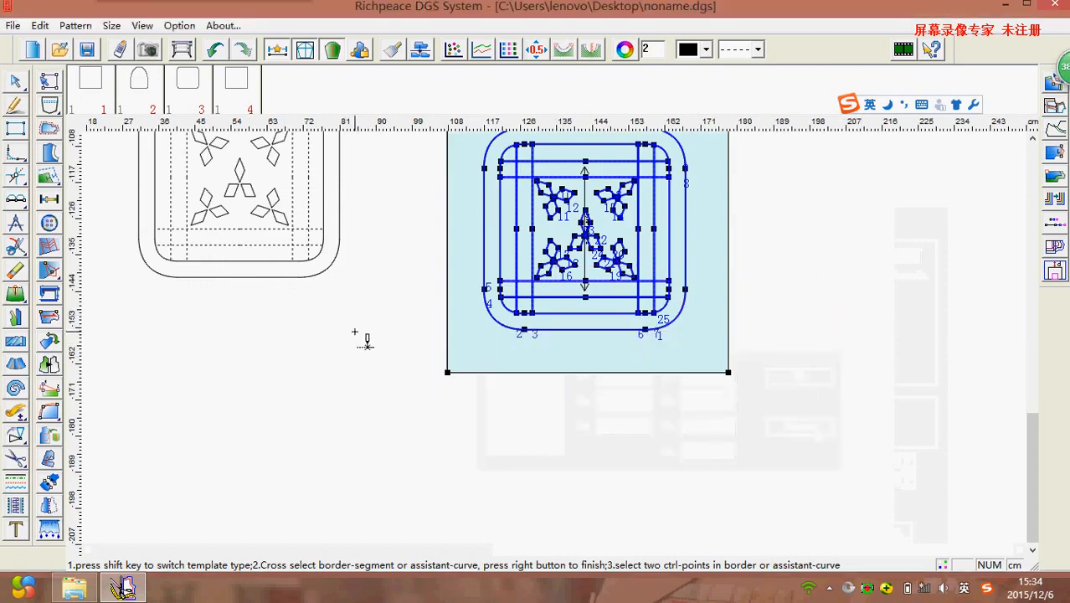
- Switch the sewing template type and place a reference point near the lower-left corner of the 70 cm square template
{"action": "key", "text": "shift"}
{"action": "left_click", "coordinate": [478, 347]}
{"action": "scroll", "coordinate": [561, 358], "scroll_direction": "down", "scroll_amount": 3}
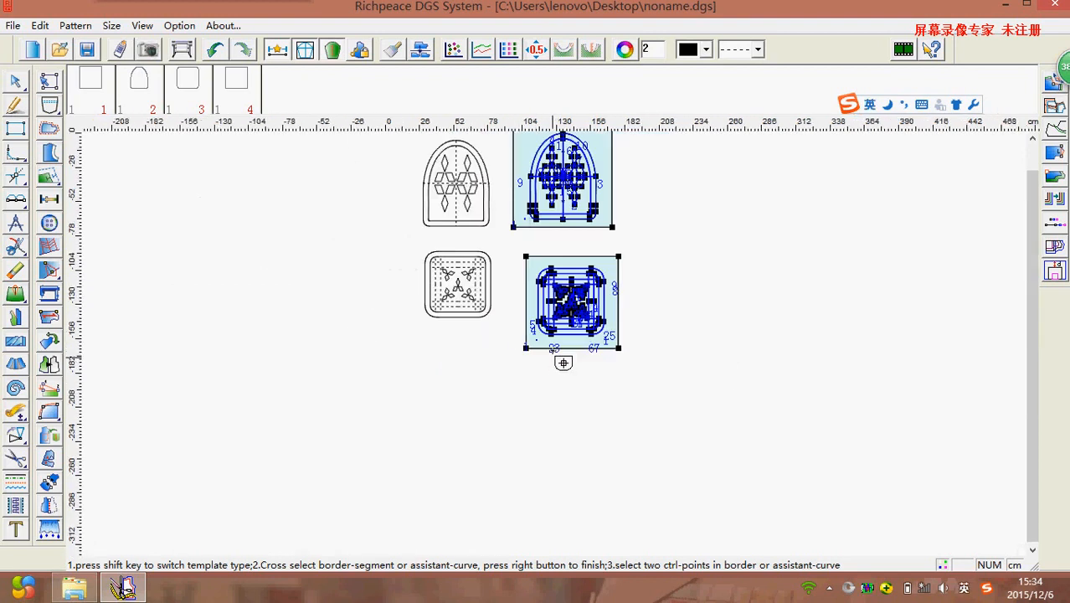
- Examine the sewing order numbers and start direction arrows on the diamond slots of the rounded-square pattern
{"action": "scroll", "coordinate": [565, 356], "scroll_direction": "up", "scroll_amount": 3}
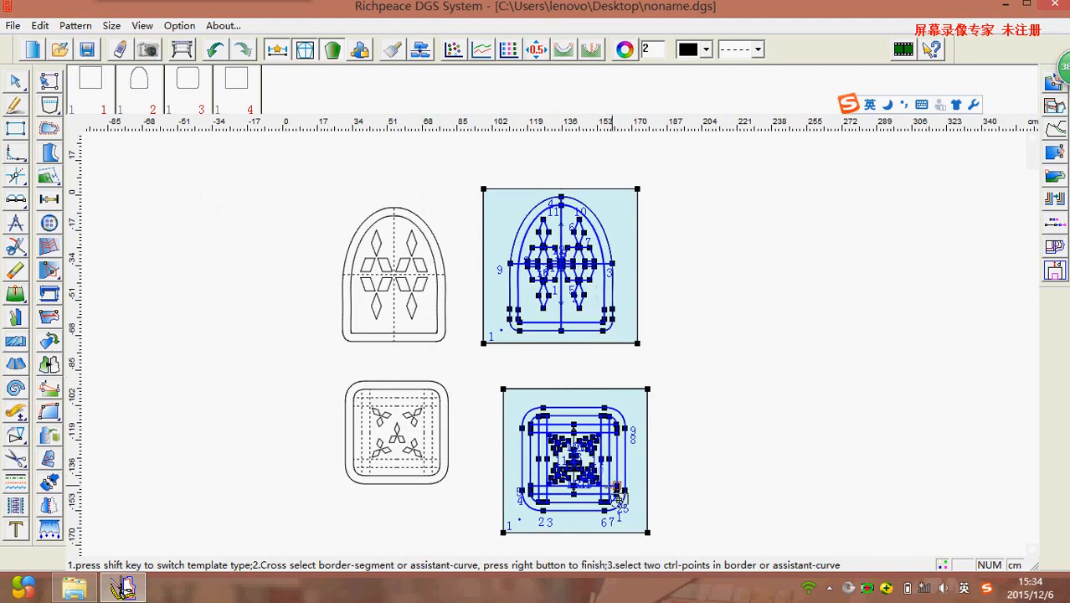
{"action": "scroll", "coordinate": [609, 494], "scroll_direction": "up", "scroll_amount": 2}
{"action": "scroll", "coordinate": [569, 355], "scroll_direction": "up", "scroll_amount": 1}
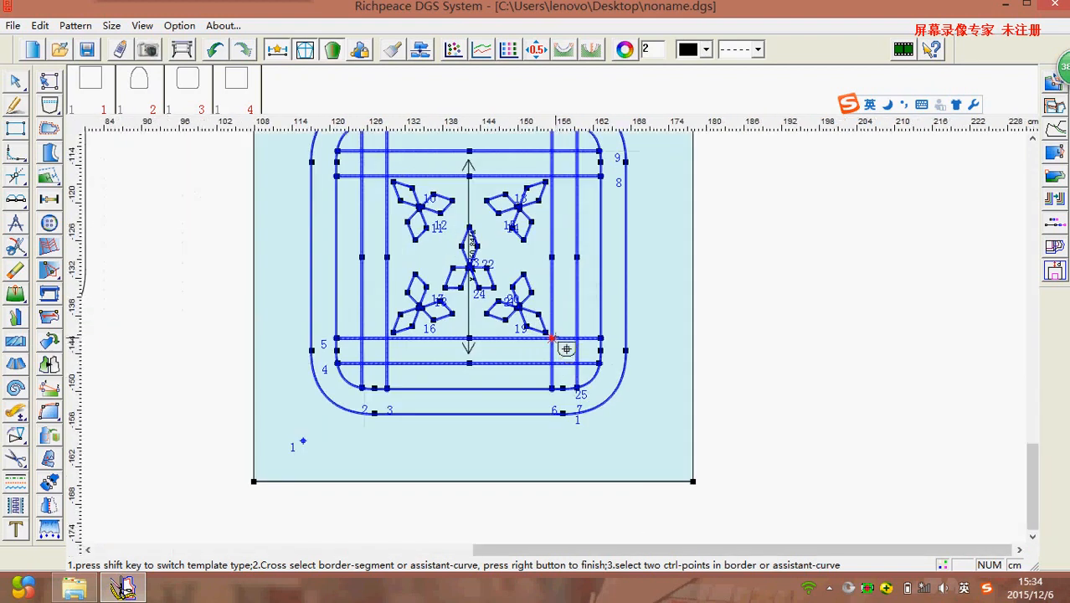
{"action": "scroll", "coordinate": [563, 348], "scroll_direction": "up", "scroll_amount": 3}
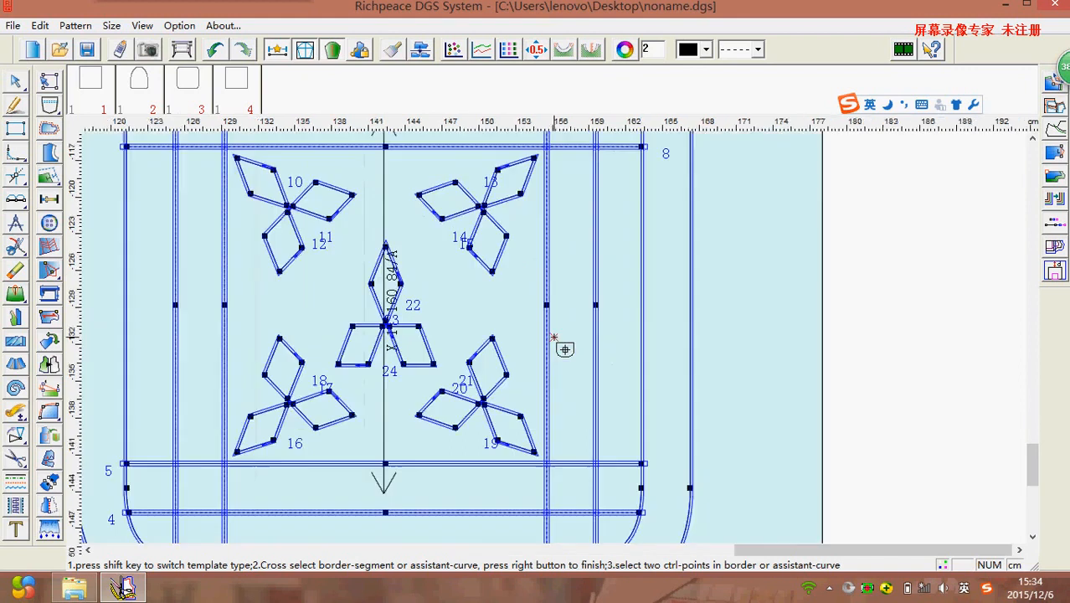
{"action": "scroll", "coordinate": [519, 372], "scroll_direction": "up", "scroll_amount": 2}
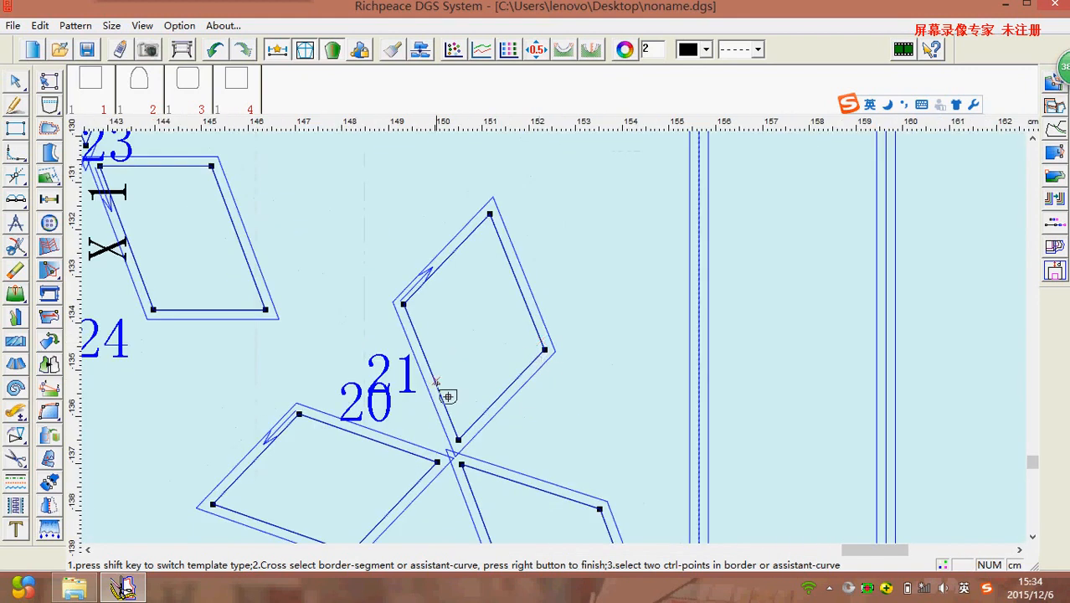
{"action": "scroll", "coordinate": [528, 356], "scroll_direction": "down", "scroll_amount": 1}
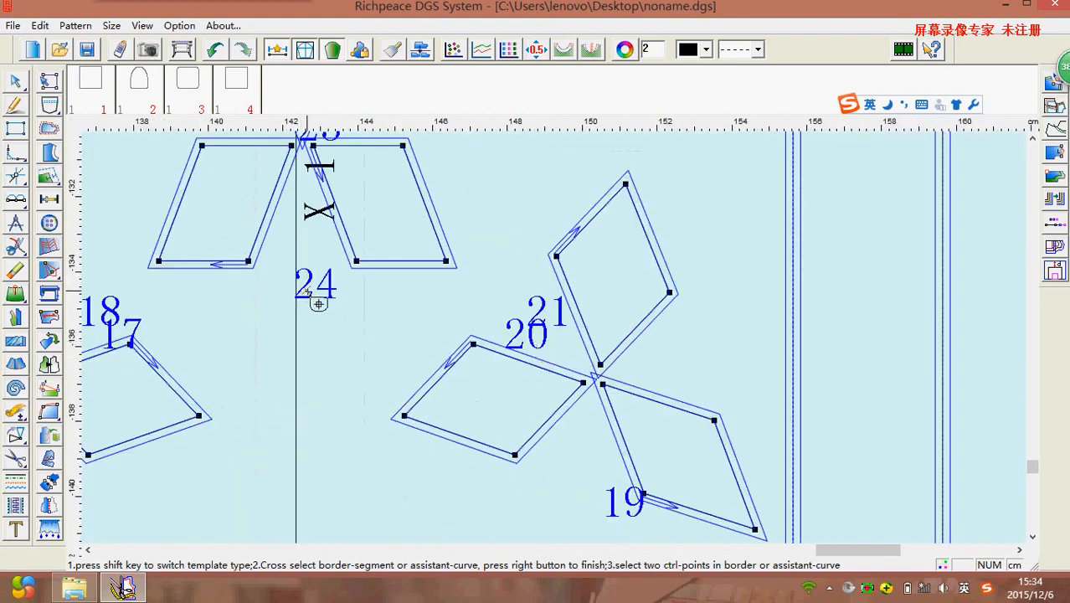
{"action": "scroll", "coordinate": [557, 366], "scroll_direction": "down", "scroll_amount": 1}
{"action": "scroll", "coordinate": [563, 369], "scroll_direction": "down", "scroll_amount": 1}
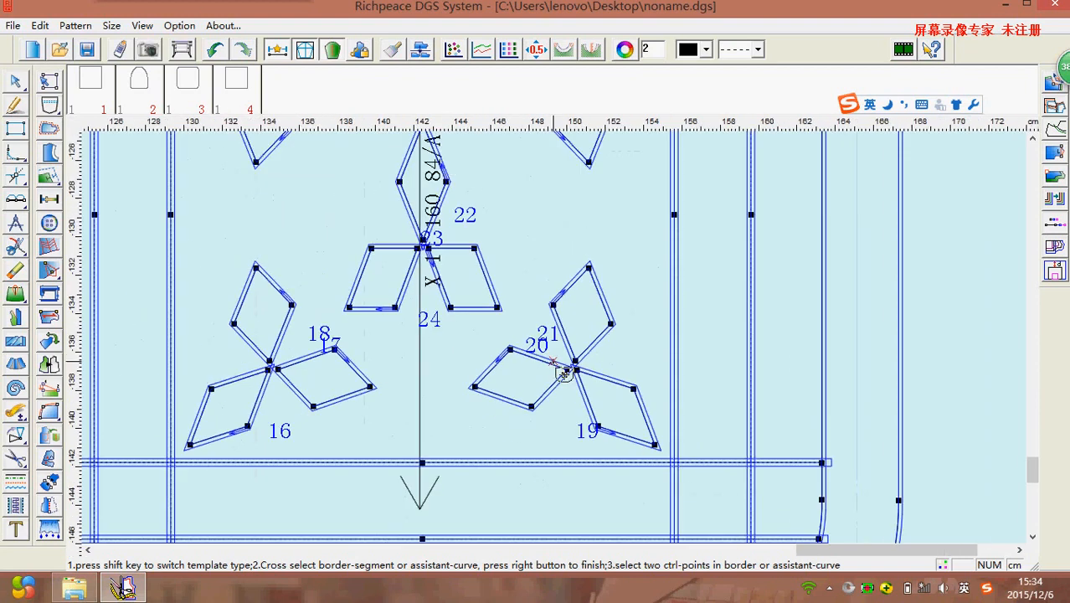
{"action": "scroll", "coordinate": [389, 368], "scroll_direction": "down", "scroll_amount": 2}
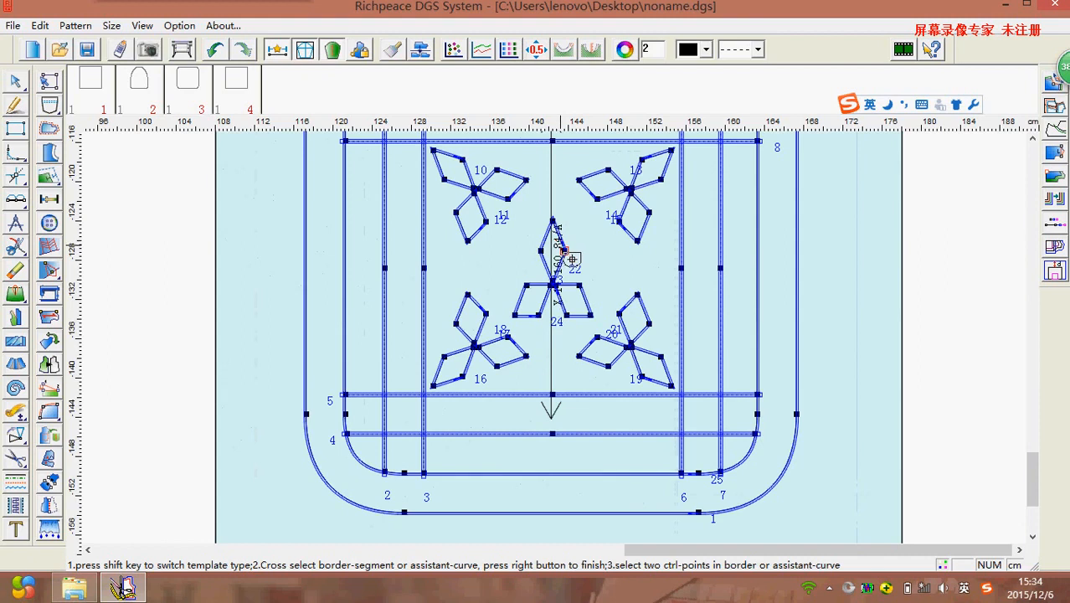
- Review the arched and rounded-square templates together, checking their slots, order numbers and reference points
{"action": "scroll", "coordinate": [556, 348], "scroll_direction": "down", "scroll_amount": 4}
{"action": "scroll", "coordinate": [669, 202], "scroll_direction": "down", "scroll_amount": 1}
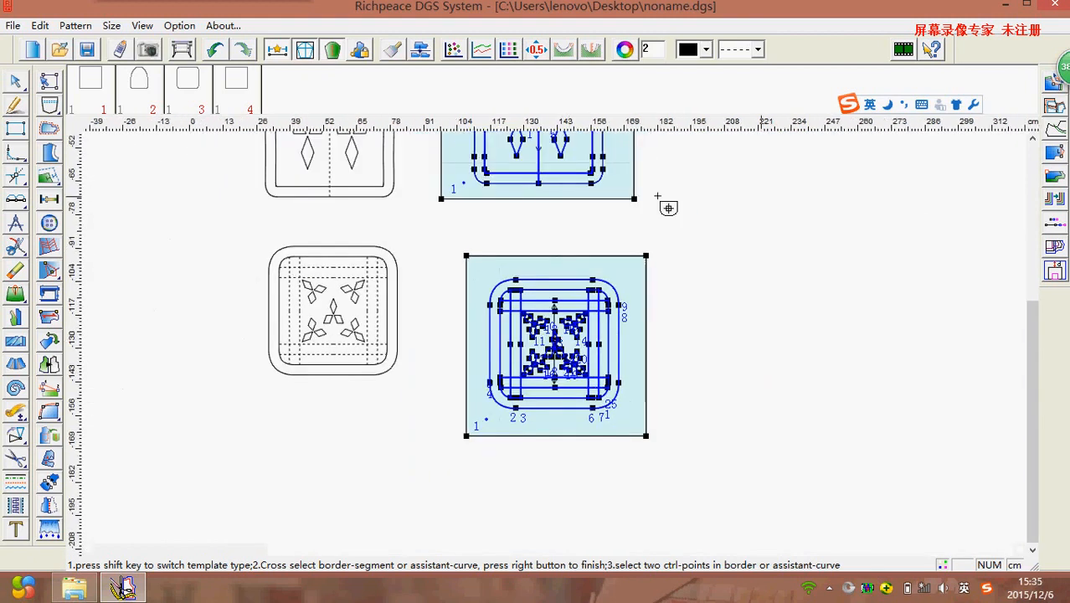
{"action": "scroll", "coordinate": [566, 359], "scroll_direction": "down", "scroll_amount": 2}
{"action": "scroll", "coordinate": [572, 355], "scroll_direction": "up", "scroll_amount": 4}
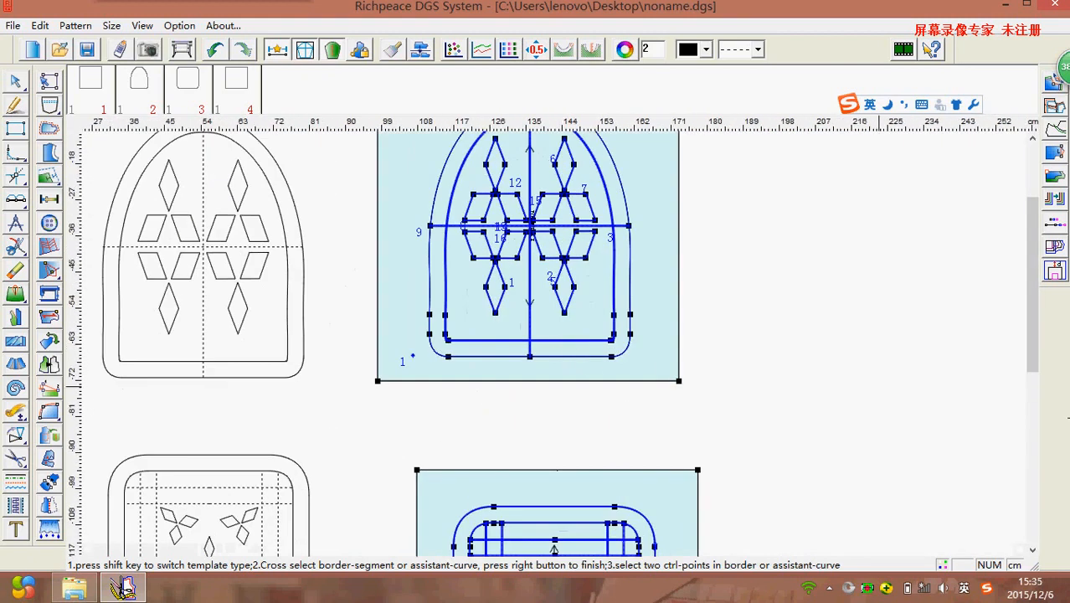
{"action": "scroll", "coordinate": [568, 363], "scroll_direction": "down", "scroll_amount": 2}
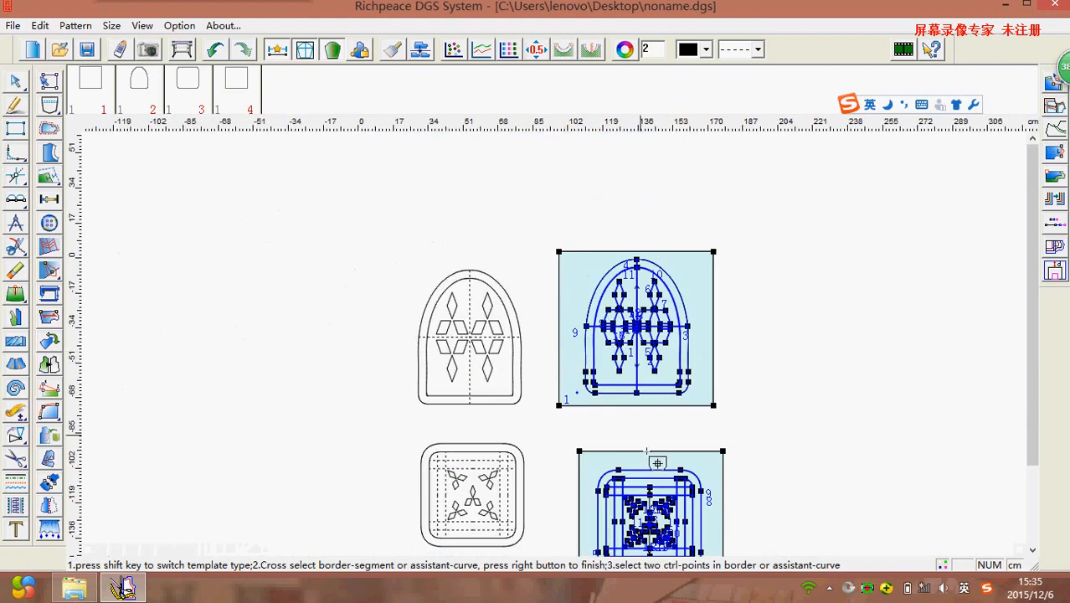
{"action": "scroll", "coordinate": [649, 458], "scroll_direction": "down", "scroll_amount": 1}
{"action": "scroll", "coordinate": [561, 366], "scroll_direction": "up", "scroll_amount": 2}
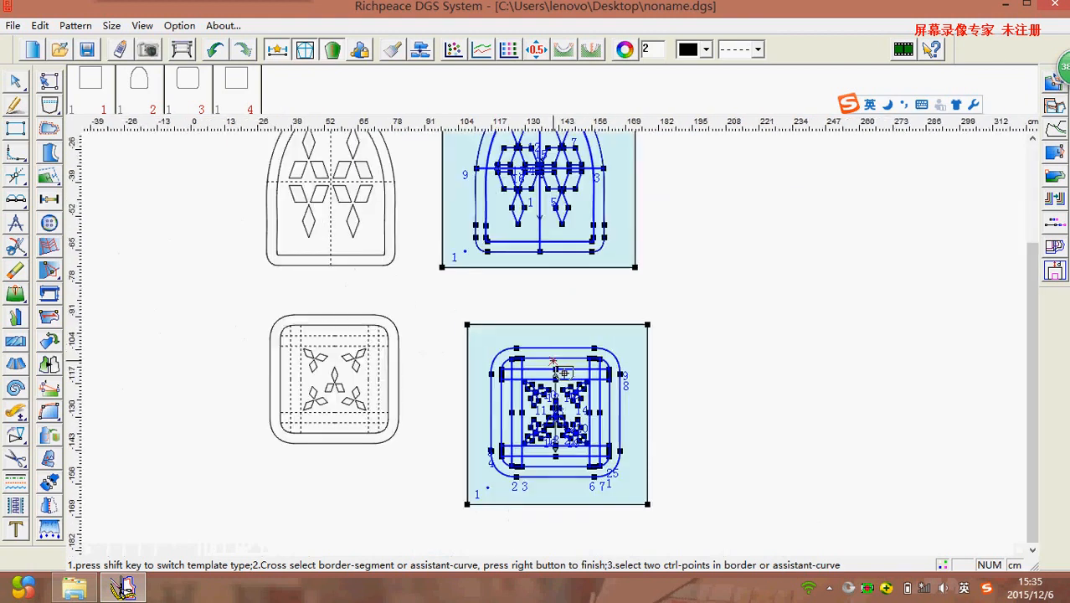
{"action": "scroll", "coordinate": [561, 369], "scroll_direction": "down", "scroll_amount": 1}
{"action": "scroll", "coordinate": [560, 360], "scroll_direction": "down", "scroll_amount": 1}
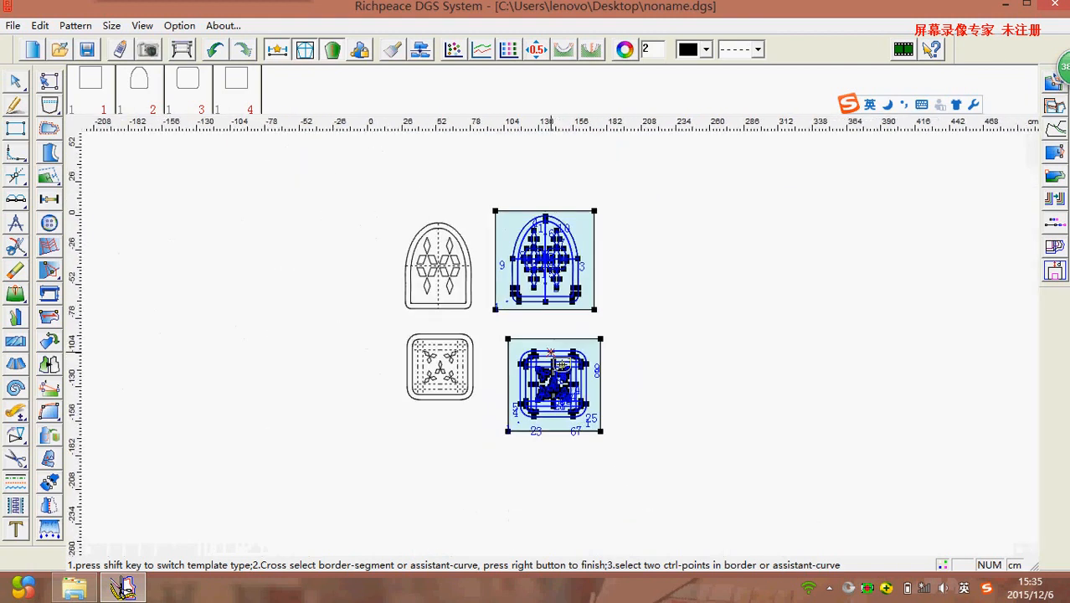
{"action": "scroll", "coordinate": [559, 315], "scroll_direction": "up", "scroll_amount": 2}
{"action": "scroll", "coordinate": [559, 351], "scroll_direction": "down", "scroll_amount": 2}
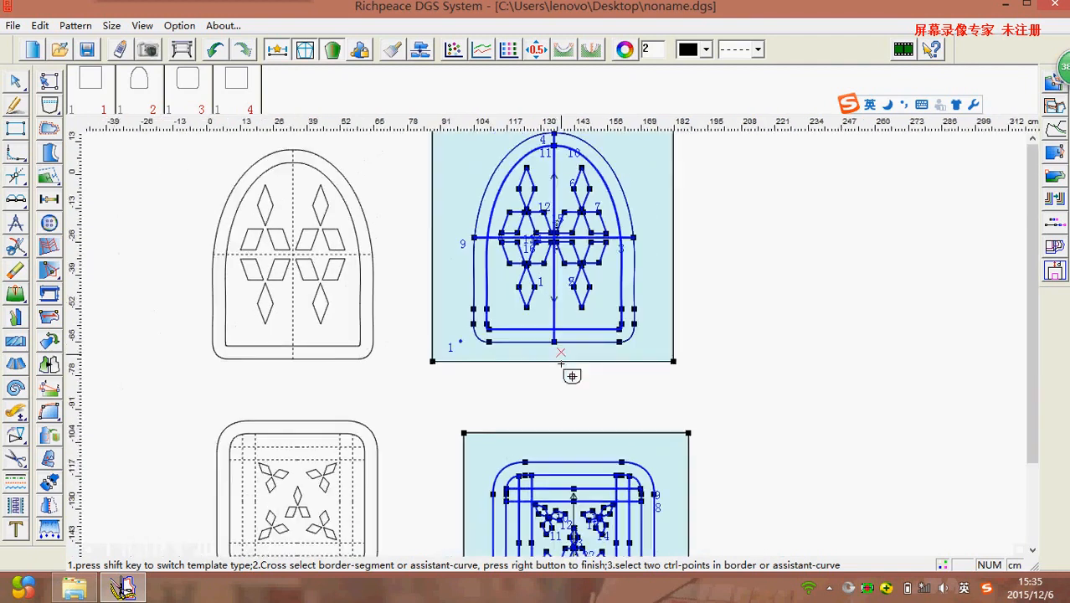
{"action": "scroll", "coordinate": [552, 346], "scroll_direction": "up", "scroll_amount": 1}
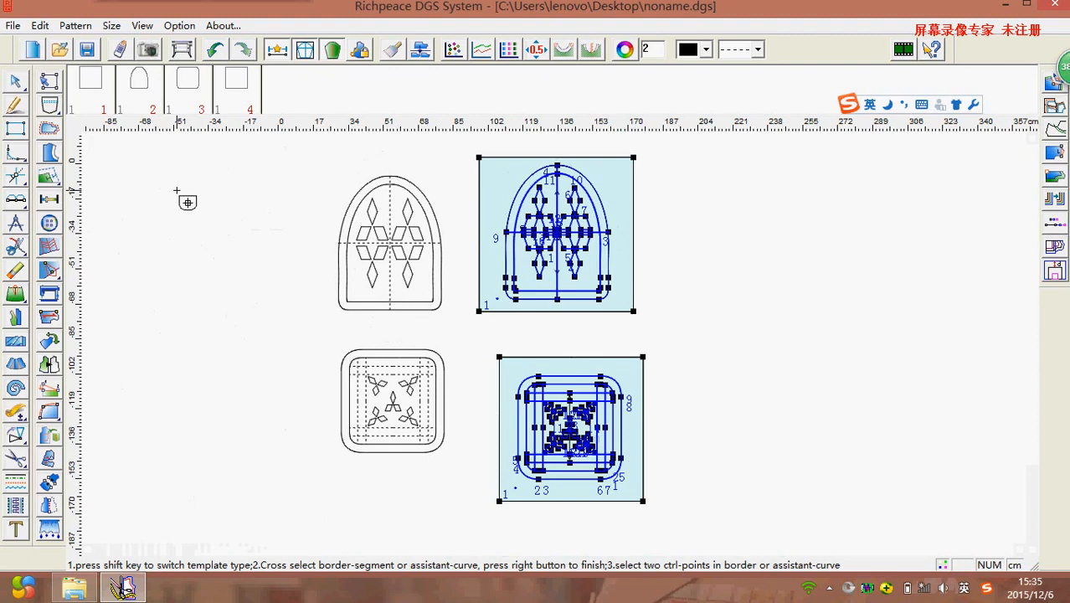
- Export the auto-sewing file for all patterns in view with size 160 84/A and format trim to jump 3
{"action": "left_click", "coordinate": [14, 27]}
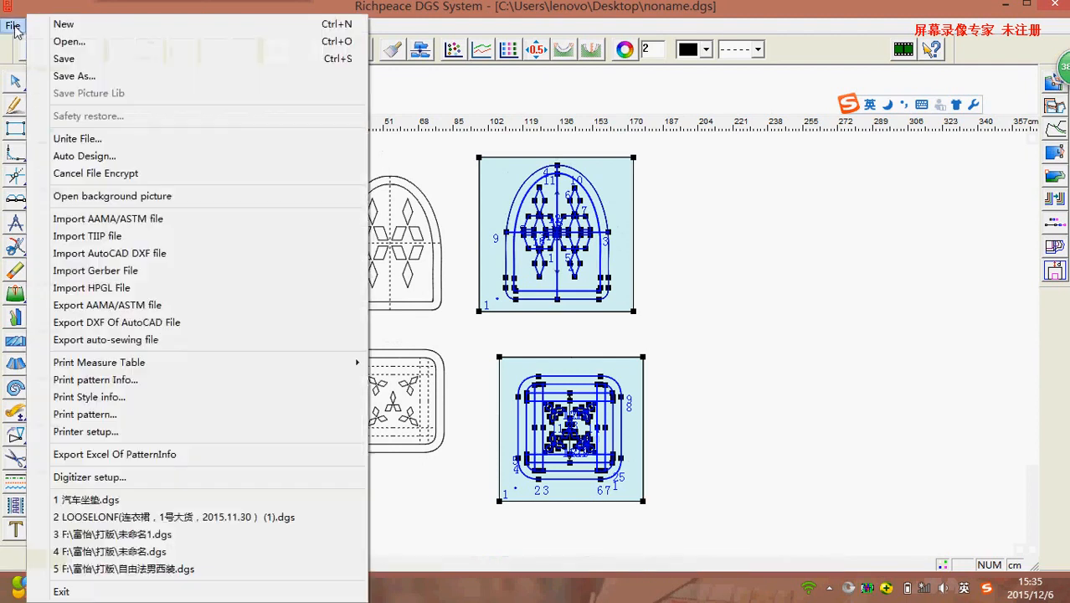
{"action": "left_click", "coordinate": [393, 173]}
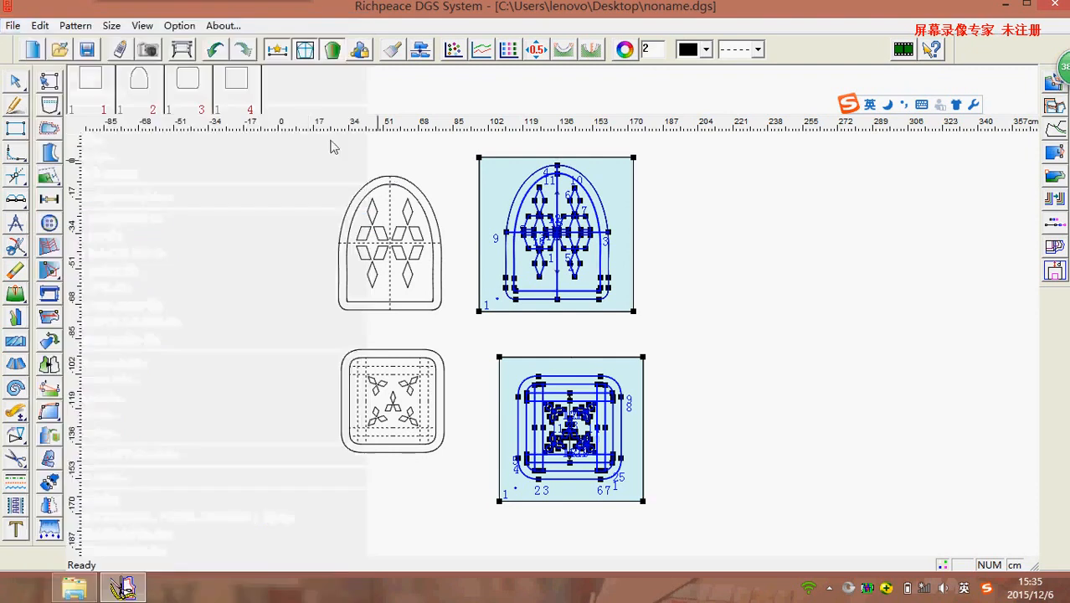
{"action": "left_click", "coordinate": [13, 27]}
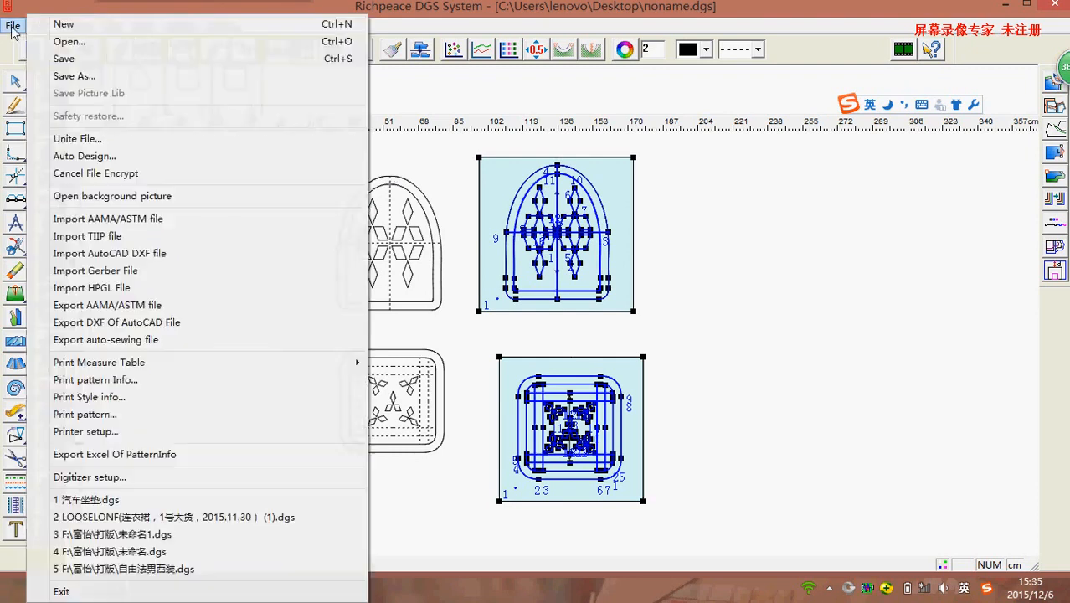
{"action": "left_click", "coordinate": [128, 344]}
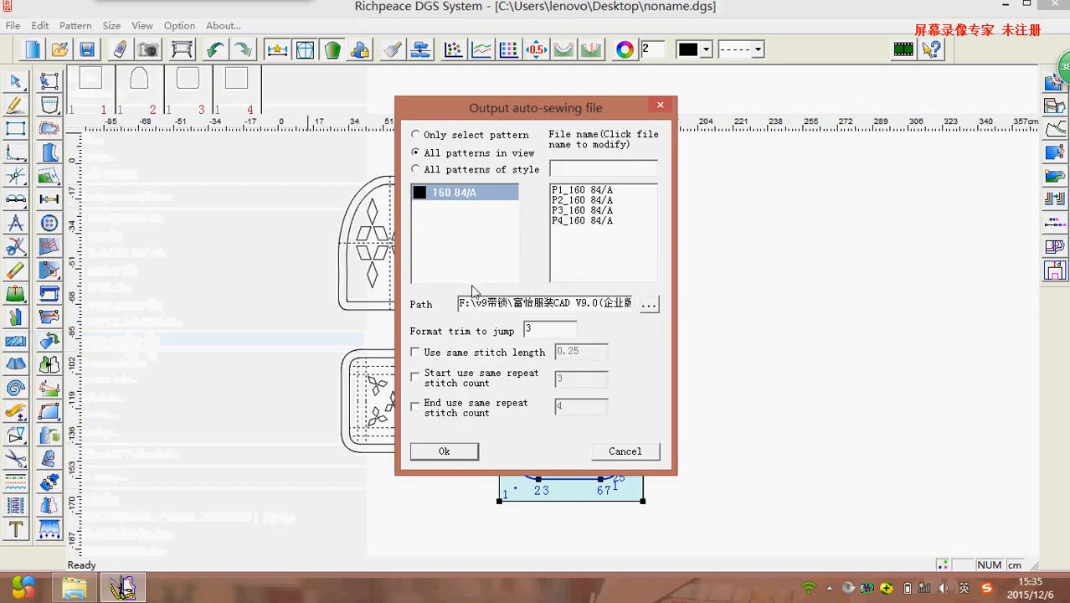
{"action": "left_click", "coordinate": [445, 452]}
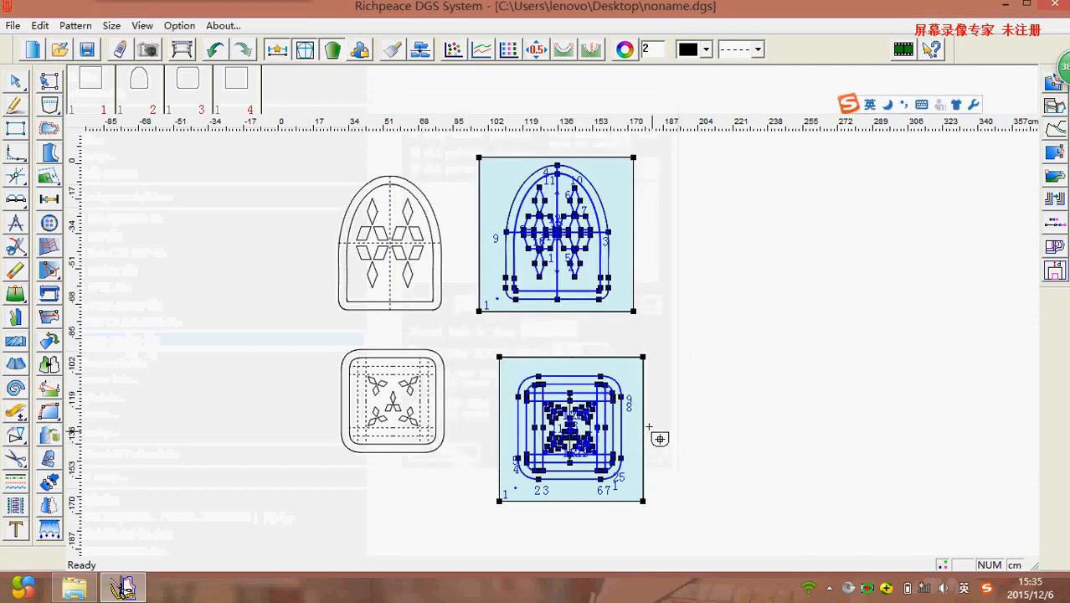
{"action": "key", "text": "minus"}
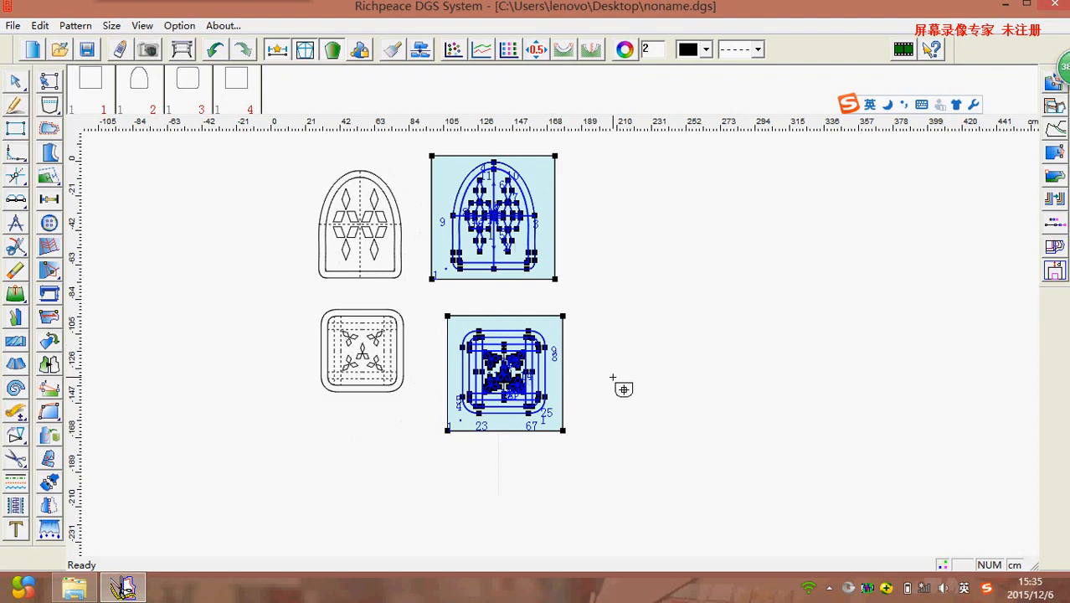
{"action": "key", "text": "XF86AudioLowerVolume"}
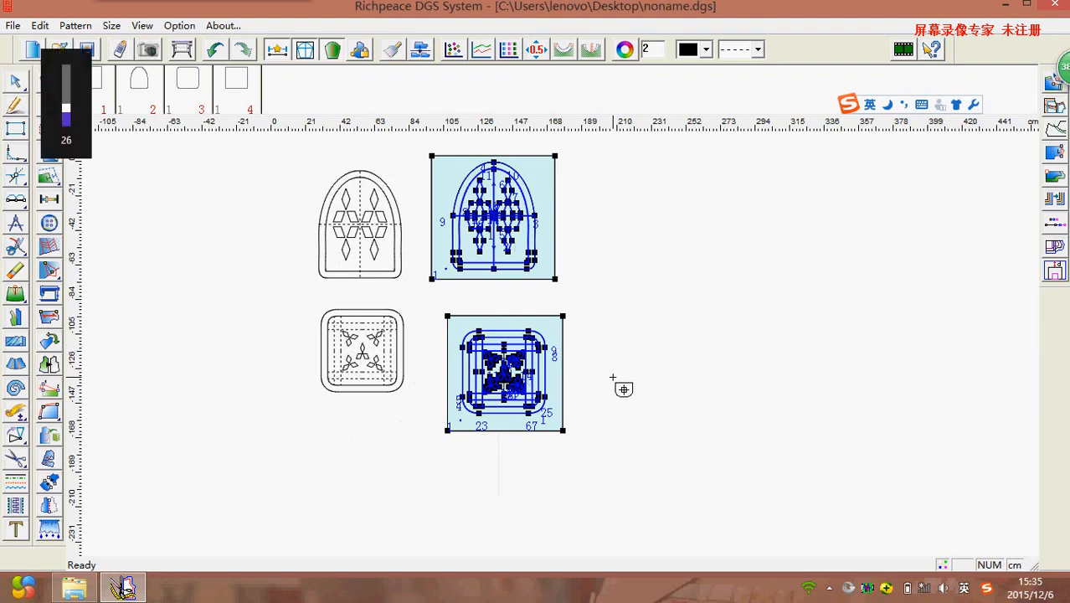